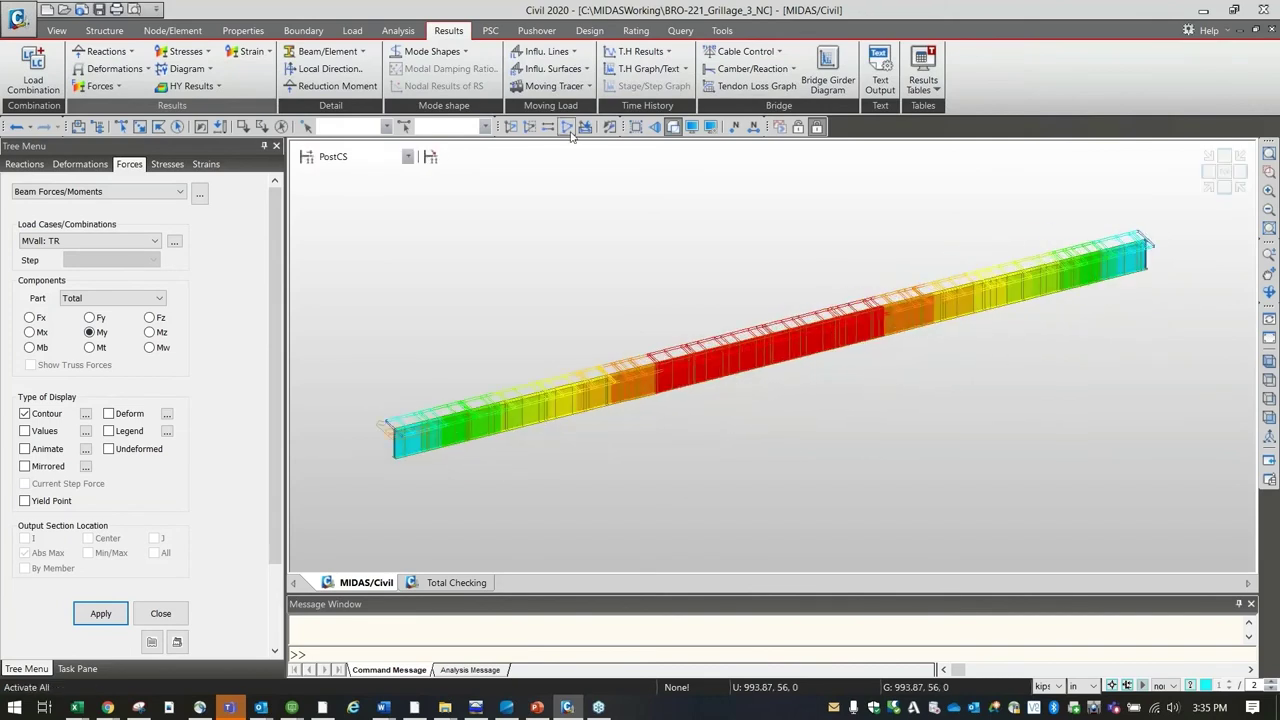
Step: Close the beam forces settings and activate all elements so the entire bridge model is displayed
{"action": "left_click", "coordinate": [176, 606]}
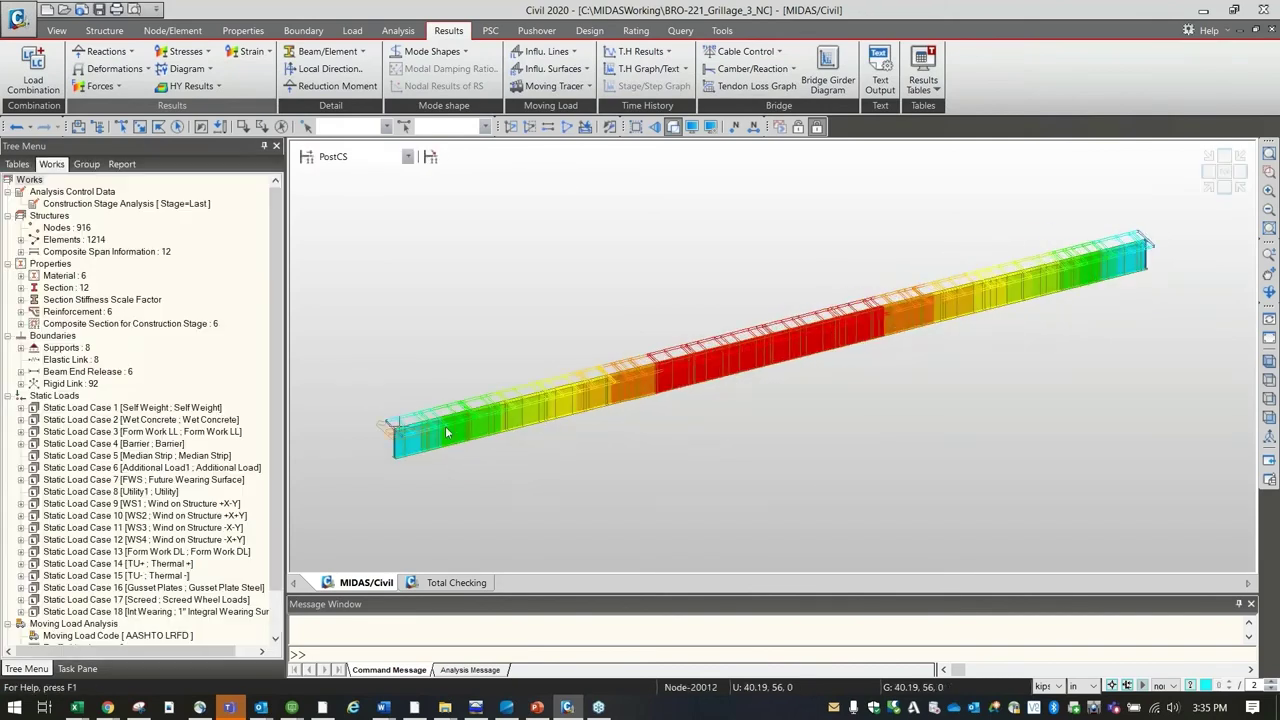
{"action": "left_click", "coordinate": [566, 126]}
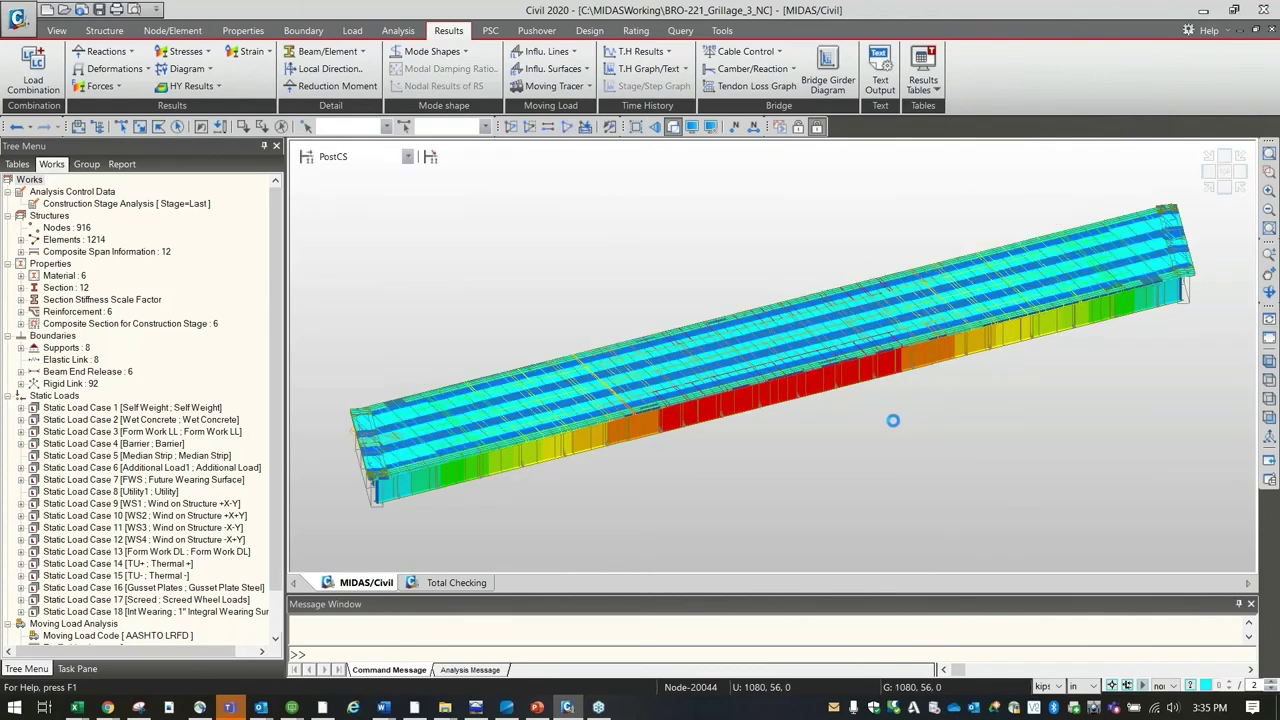
{"action": "middle_click_drag", "start_coordinate": [437, 306], "coordinate": [558, 382]}
{"action": "scroll", "coordinate": [558, 382], "scroll_direction": "down", "scroll_amount": 2}
{"action": "middle_click_drag", "start_coordinate": [660, 250], "coordinate": [766, 274]}
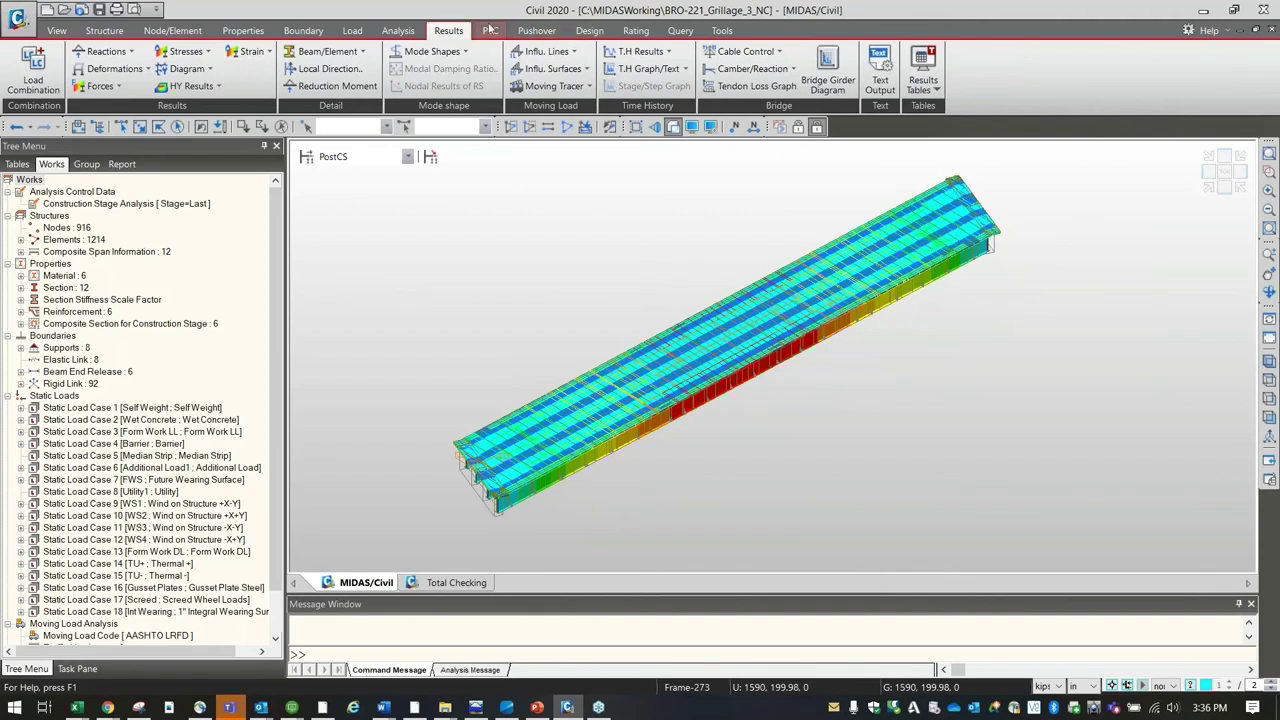
Step: Review the AASHTO-LRFD16 composite steel girder design parameters, including resistance factors, strength limit state options and limit state checks
{"action": "left_click", "coordinate": [592, 31]}
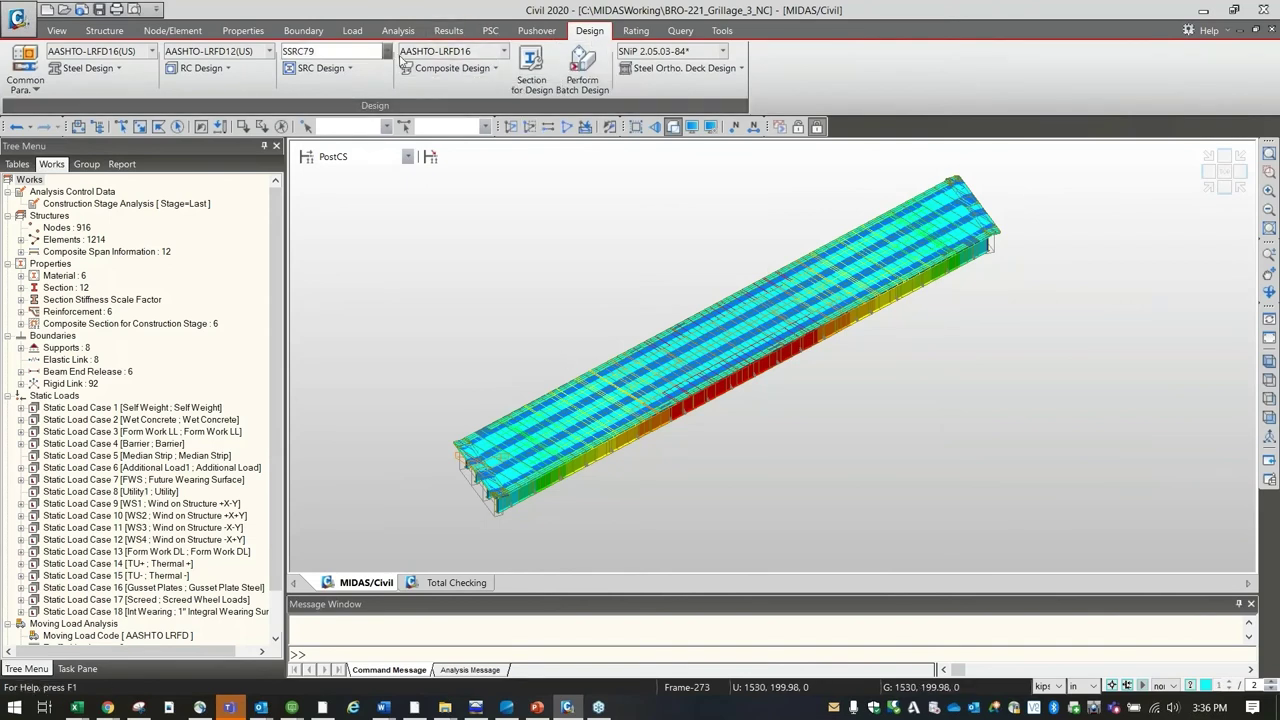
{"action": "left_click", "coordinate": [452, 68]}
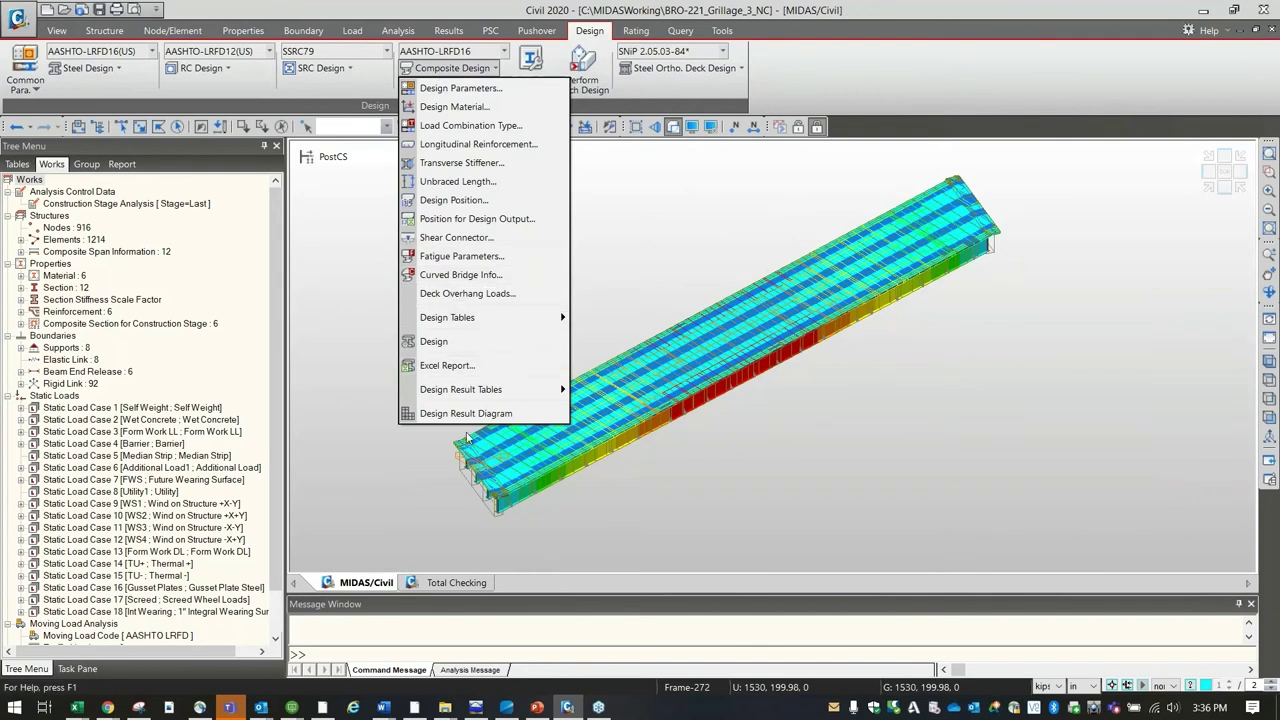
{"action": "left_click", "coordinate": [456, 87]}
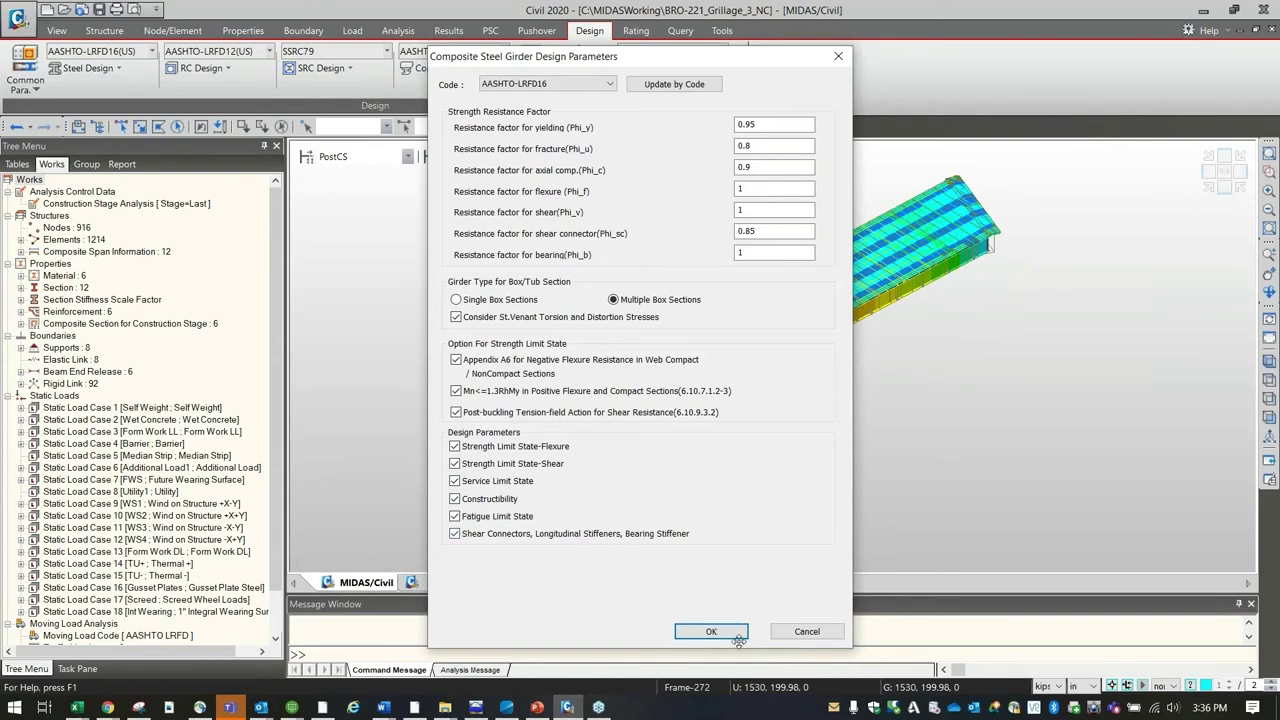
{"action": "left_click", "coordinate": [710, 631]}
{"action": "left_click", "coordinate": [691, 392]}
{"action": "left_click", "coordinate": [807, 631]}
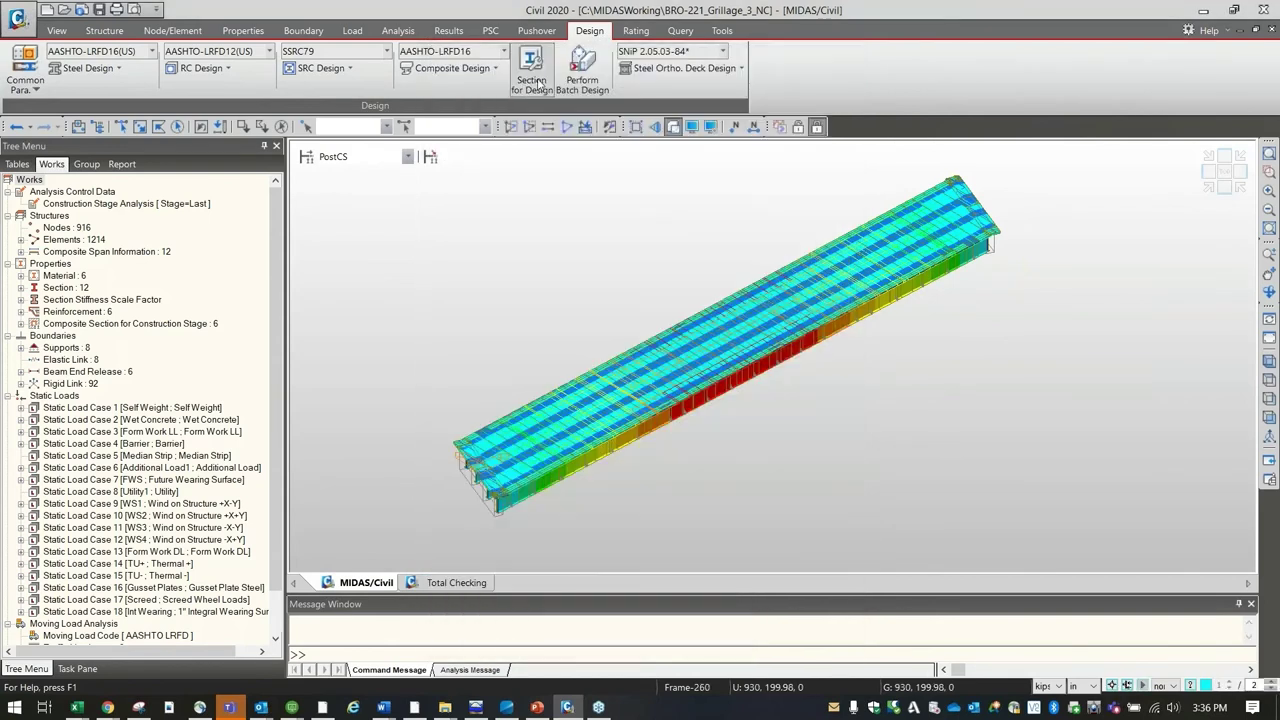
Step: Examine the composite design material and its hybrid factor steel grades for the top flange, bottom flange and web
{"action": "left_click", "coordinate": [452, 68]}
{"action": "left_click", "coordinate": [483, 110]}
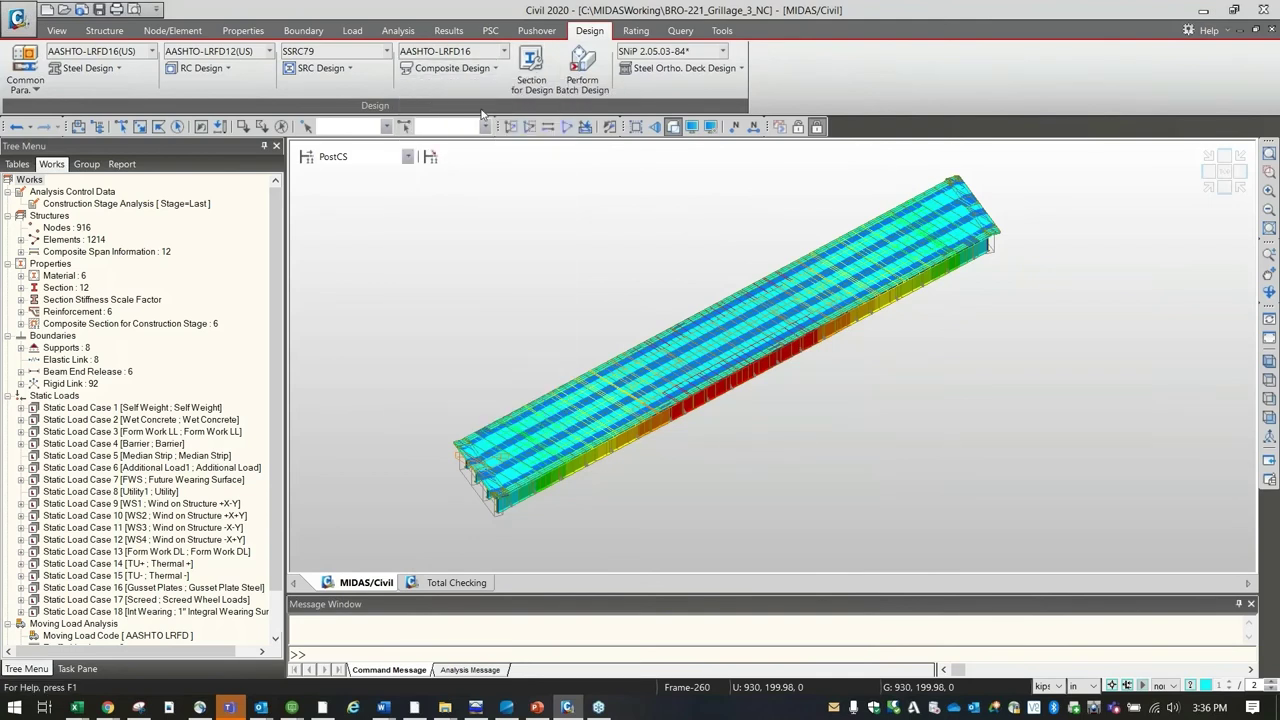
{"action": "left_click", "coordinate": [541, 172]}
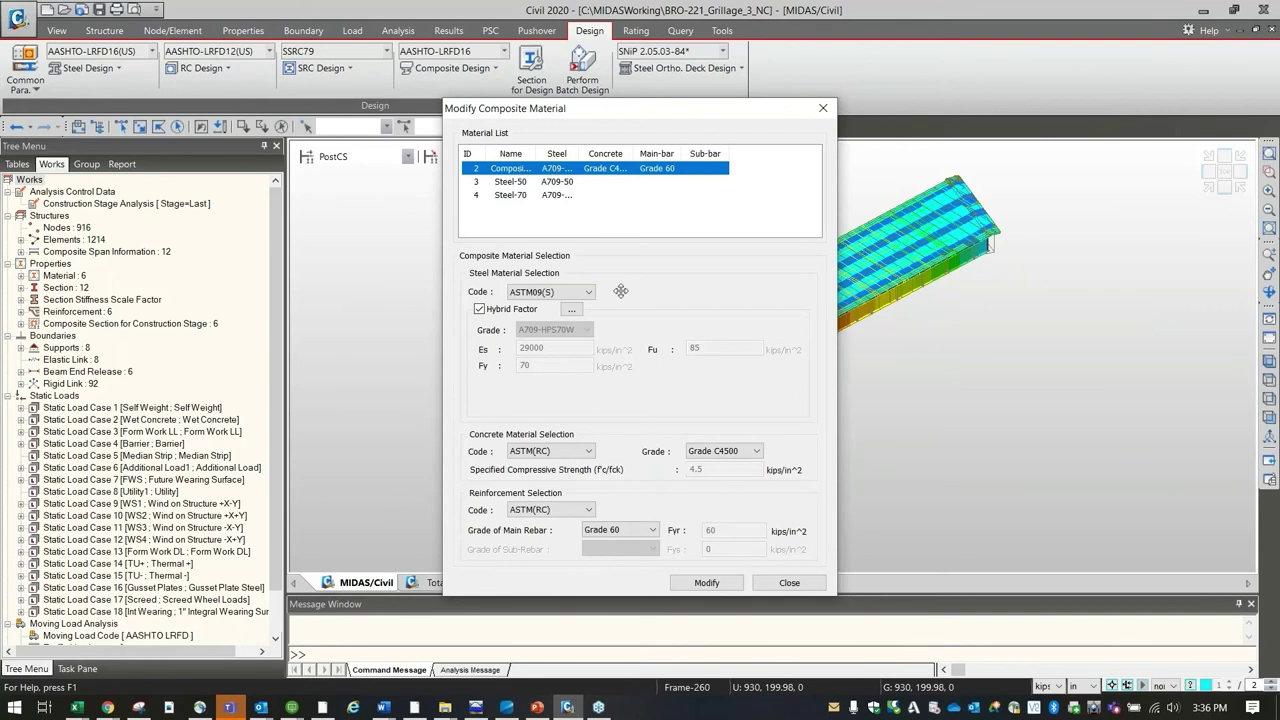
{"action": "left_click_drag", "start_coordinate": [713, 116], "coordinate": [370, 105]}
{"action": "left_click", "coordinate": [228, 298]}
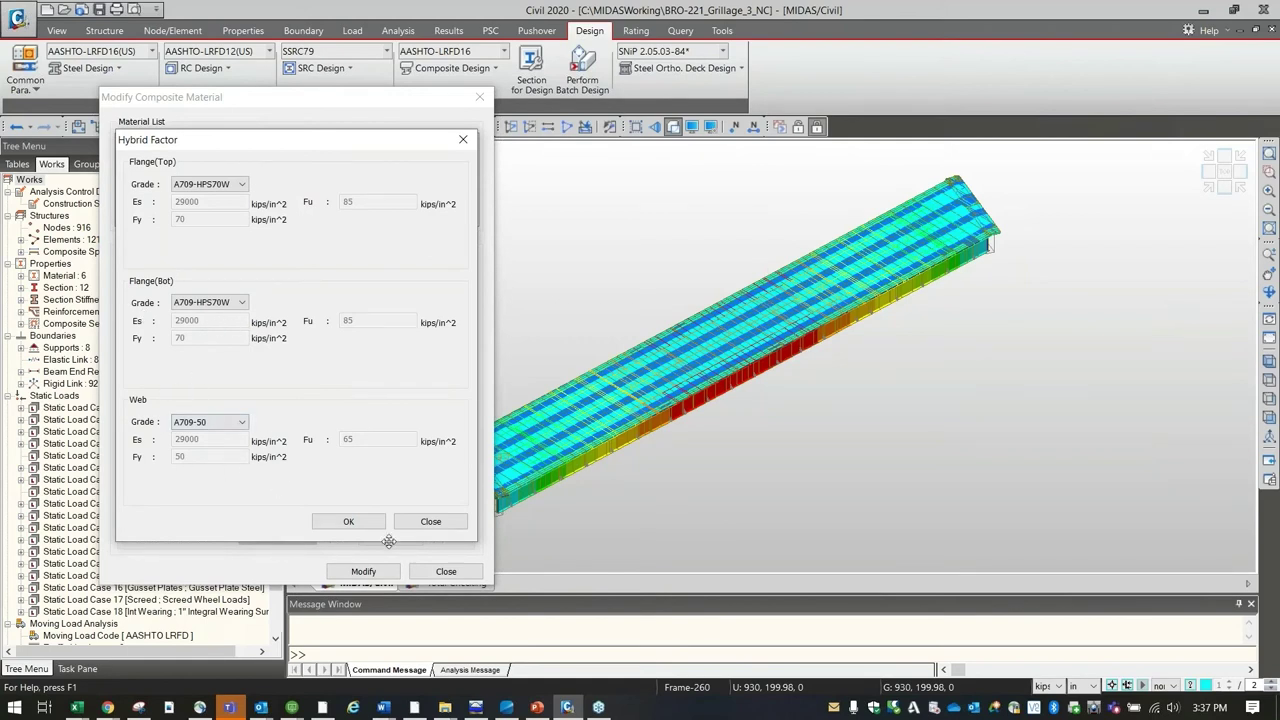
{"action": "left_click", "coordinate": [430, 521]}
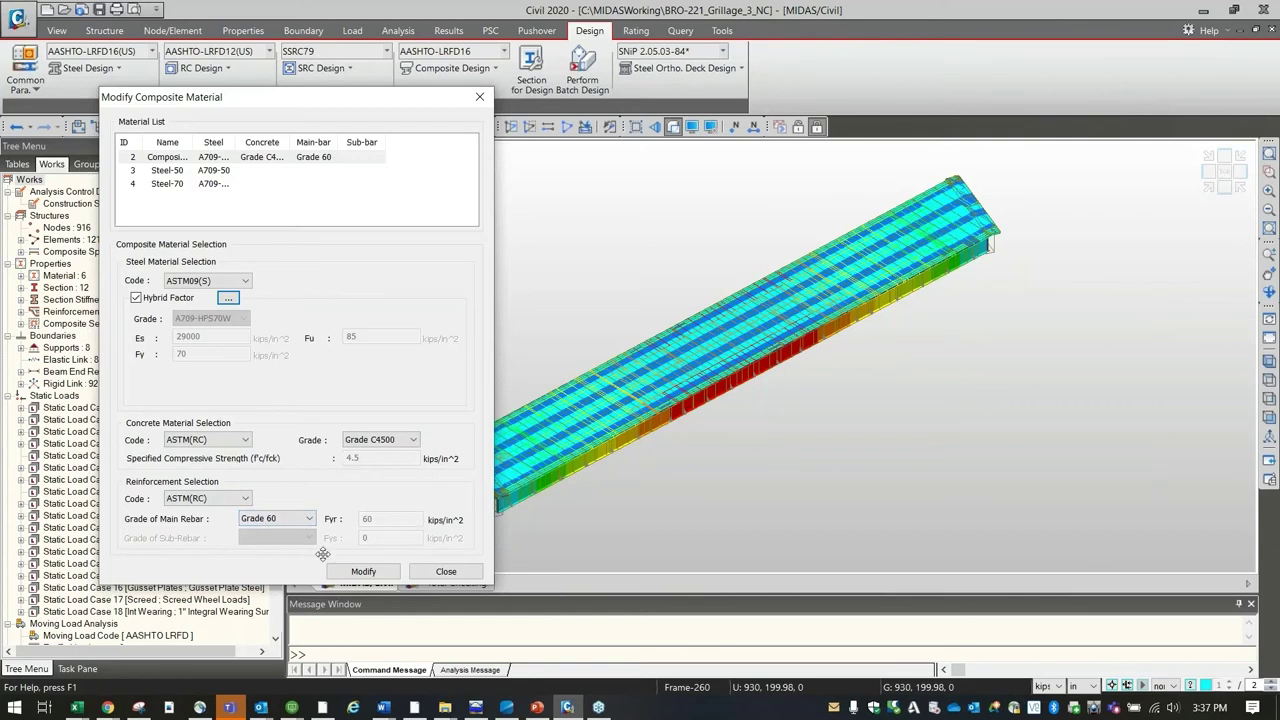
Step: Review the Steel-50 and Steel-70 design material definitions, and close the composite material settings
{"action": "left_click", "coordinate": [176, 175]}
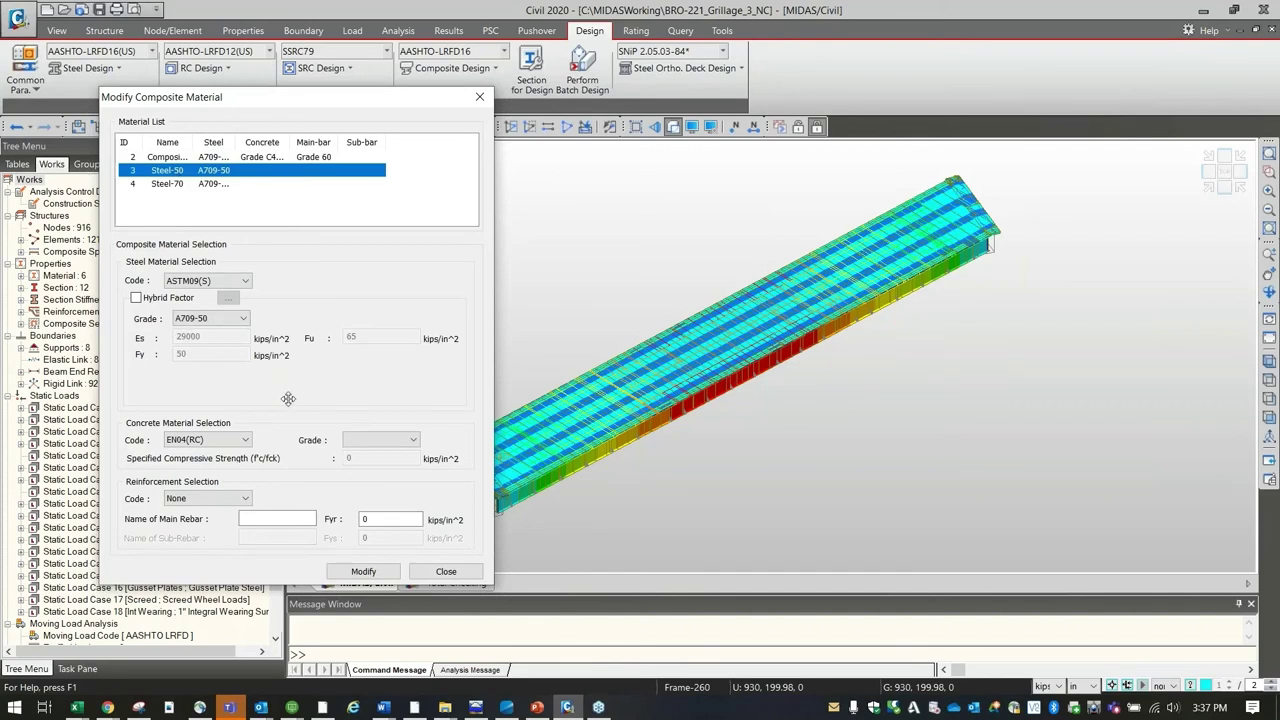
{"action": "left_click", "coordinate": [214, 186]}
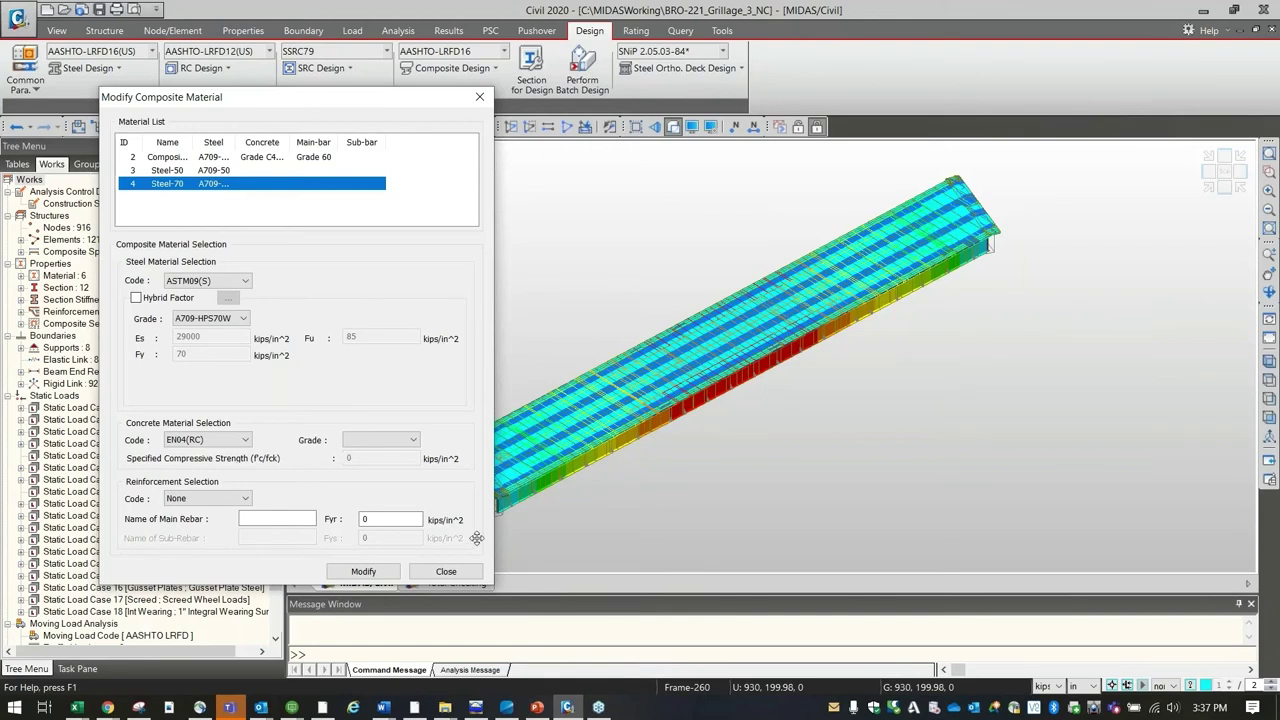
{"action": "left_click", "coordinate": [446, 571]}
Step: Check how load combinations are assigned to strength, service and fatigue limit states for steel composite design
{"action": "left_click", "coordinate": [455, 70]}
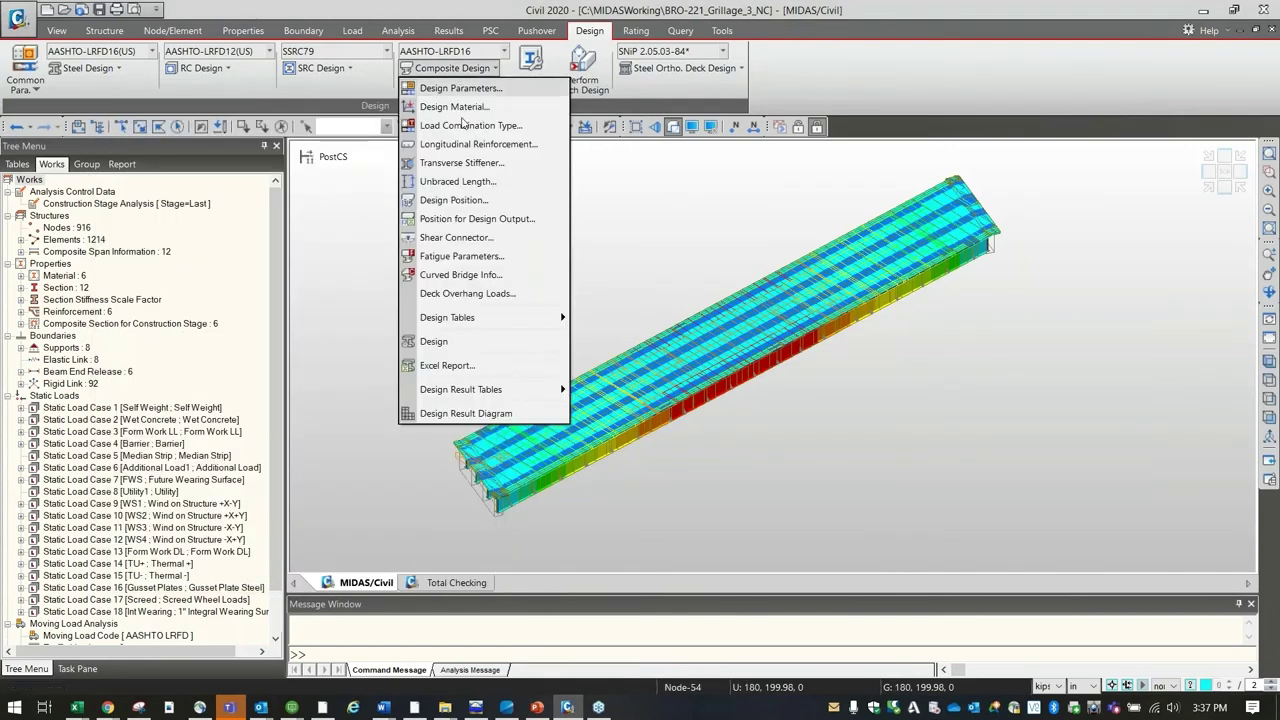
{"action": "left_click", "coordinate": [481, 126]}
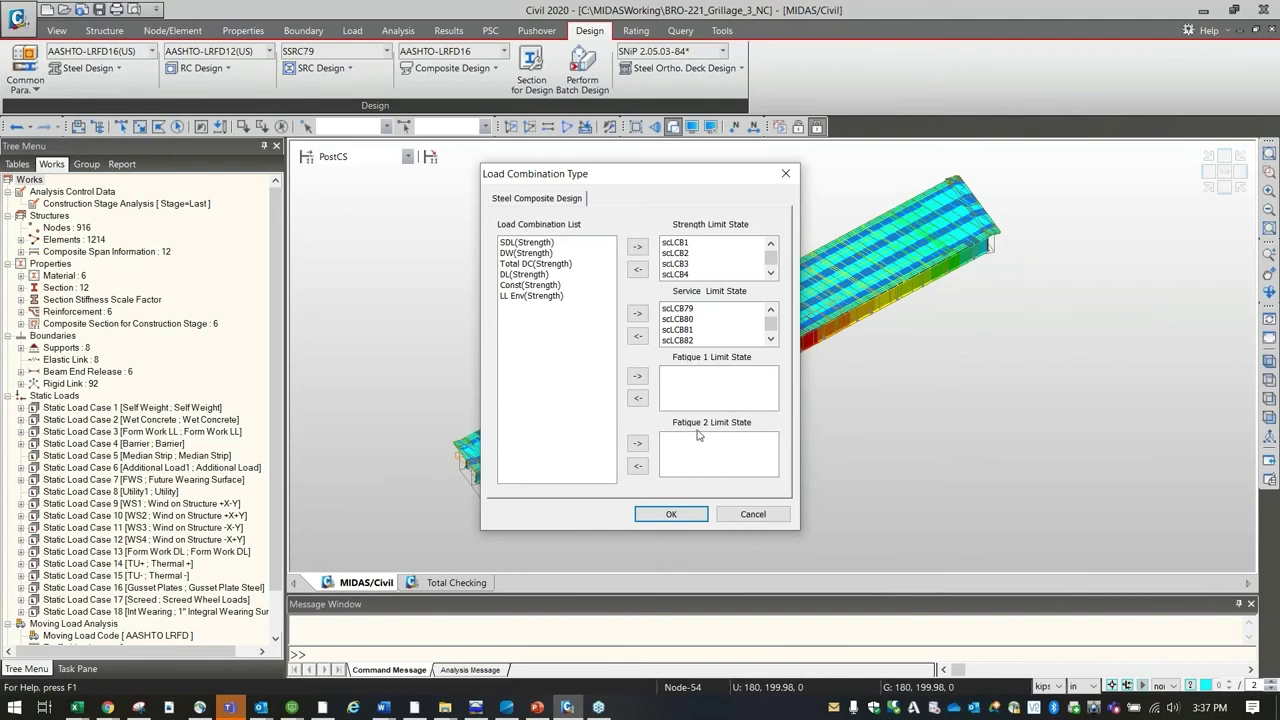
{"action": "left_click", "coordinate": [753, 514]}
Step: Inspect the longitudinal slab reinforcement of the composite exterior and interior beam sections, and close the Section Manager
{"action": "left_click", "coordinate": [464, 69]}
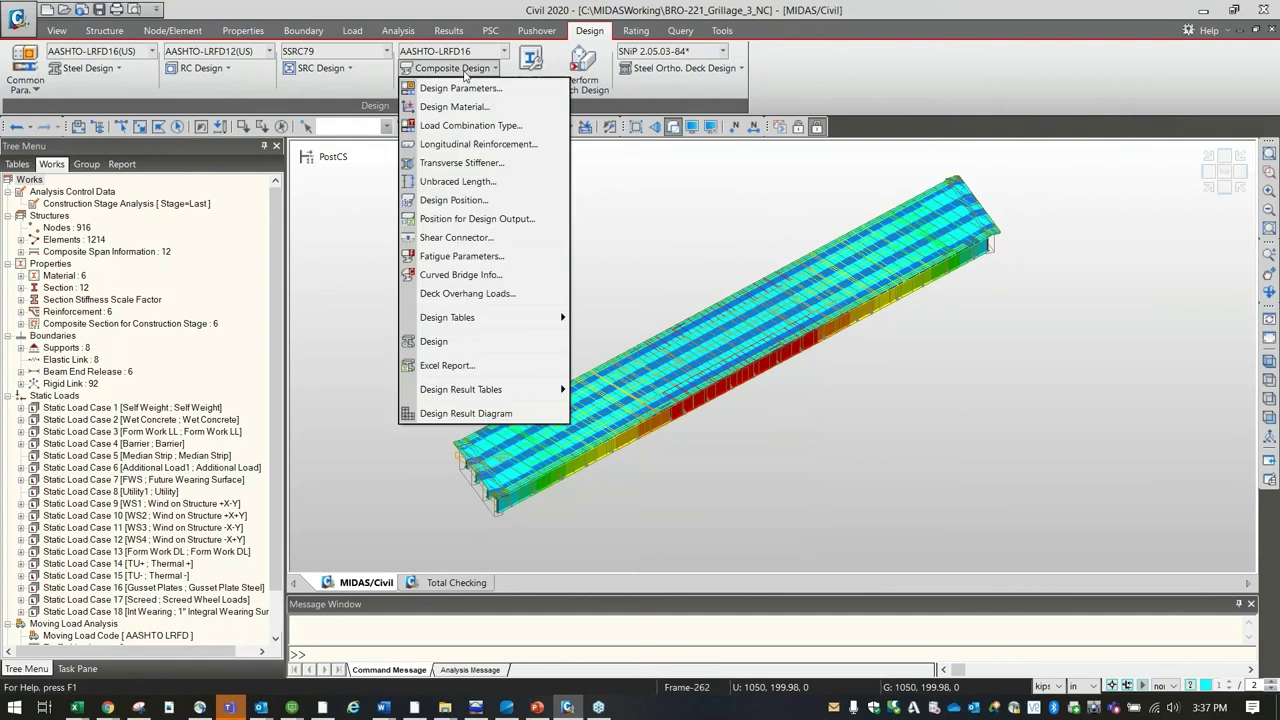
{"action": "left_click", "coordinate": [473, 164]}
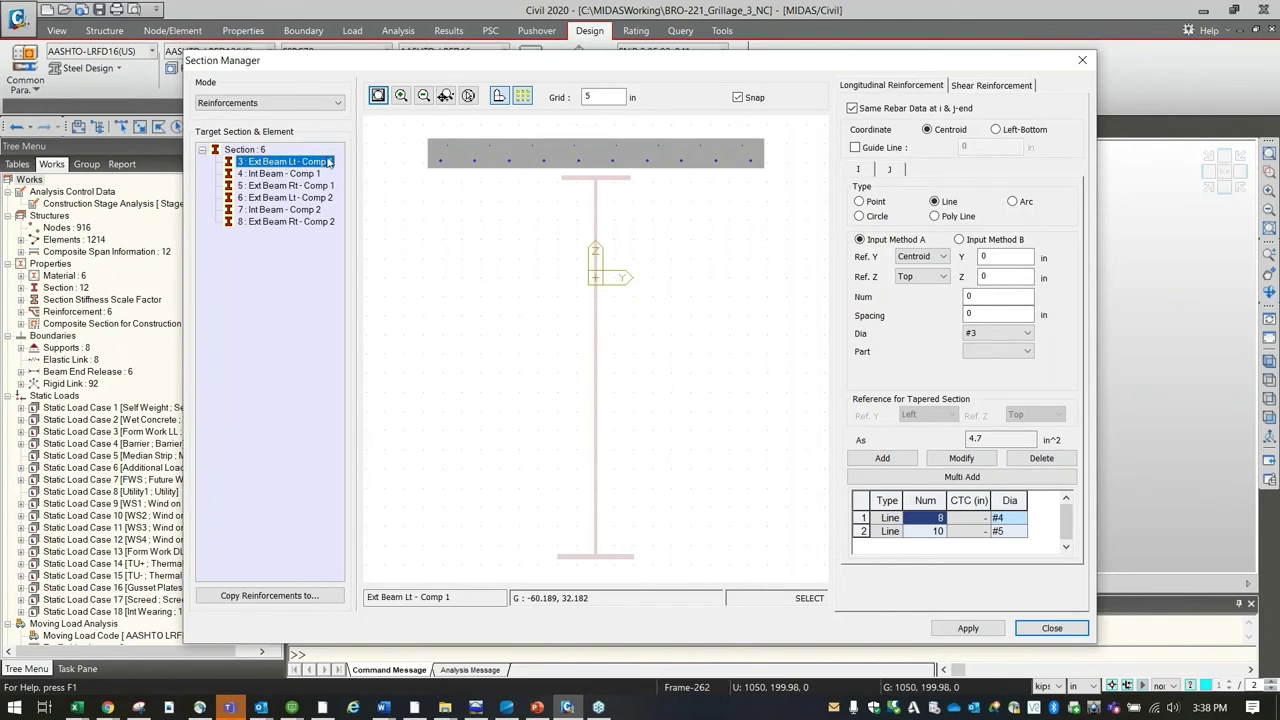
{"action": "left_click", "coordinate": [286, 186]}
{"action": "key", "text": "Down"}
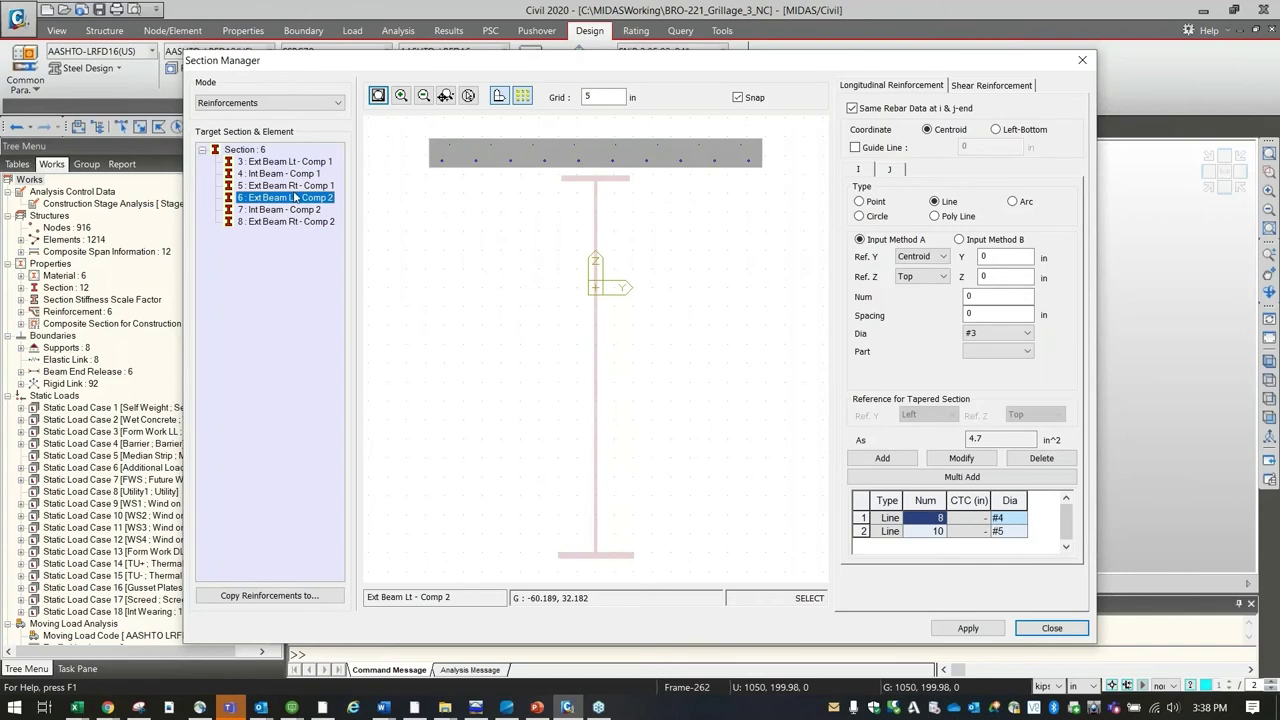
{"action": "key", "text": "Up"}
{"action": "key", "text": "Up"}
{"action": "key", "text": "Up"}
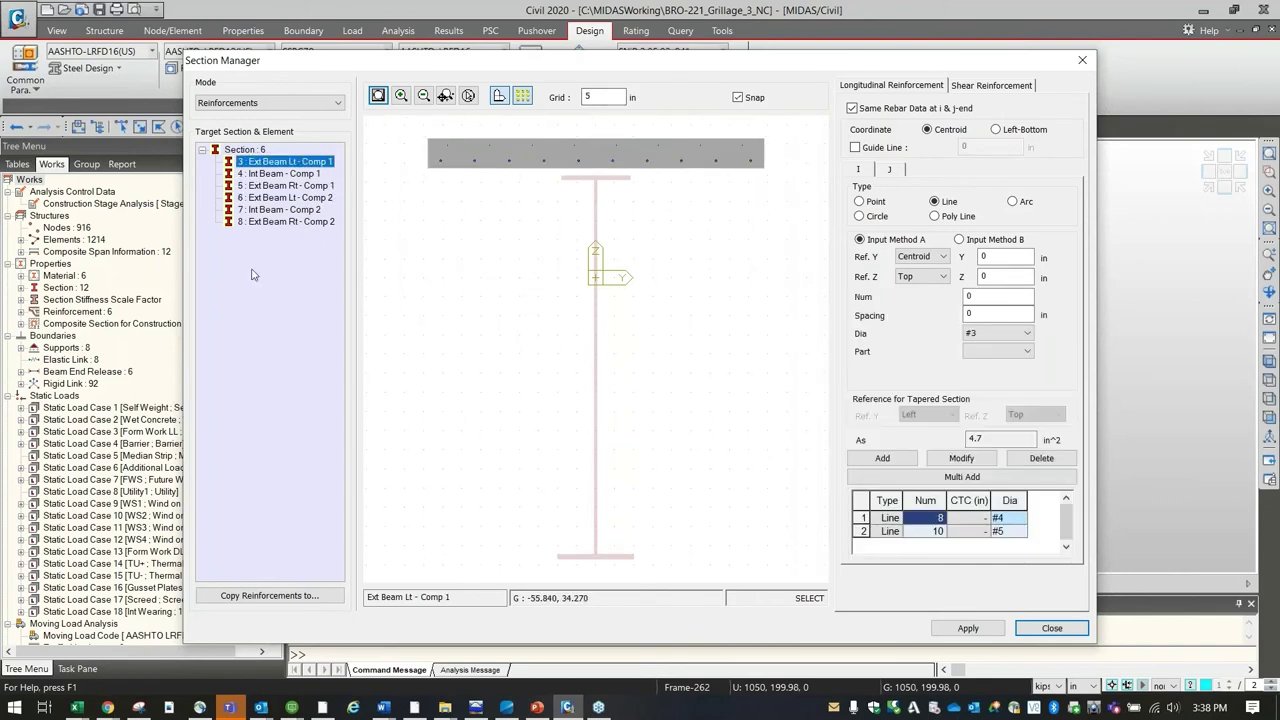
{"action": "left_click_drag", "start_coordinate": [383, 68], "coordinate": [586, 431]}
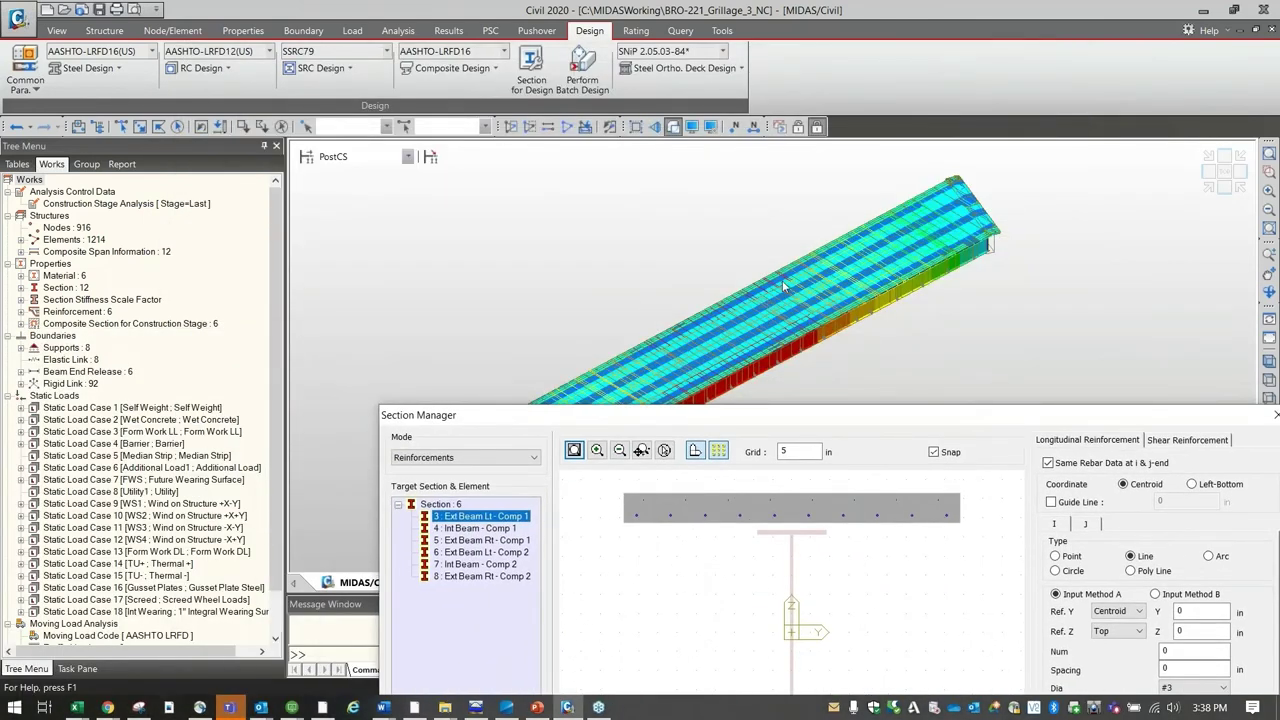
{"action": "left_click_drag", "start_coordinate": [770, 414], "coordinate": [650, 37]}
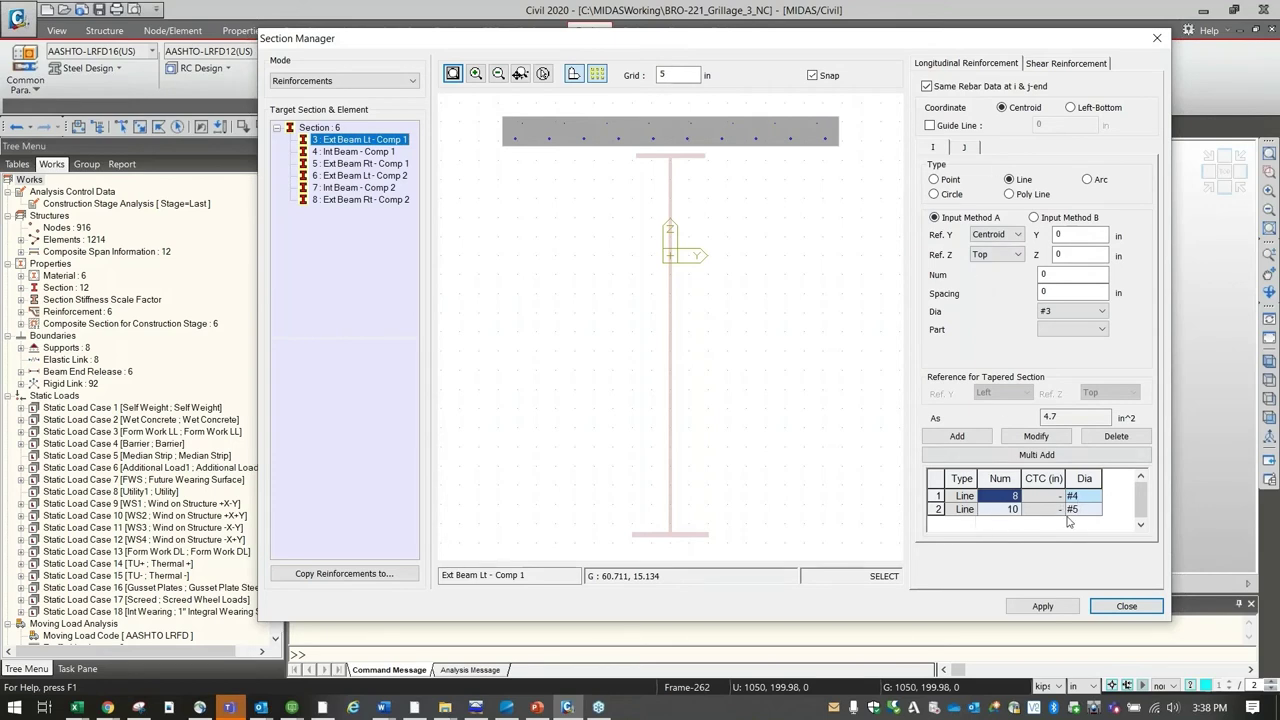
{"action": "left_click", "coordinate": [1124, 605]}
Step: Inspect the transverse web stiffener definition of the Ext Beam Lt - Comp 1 section without changing it
{"action": "left_click", "coordinate": [488, 68]}
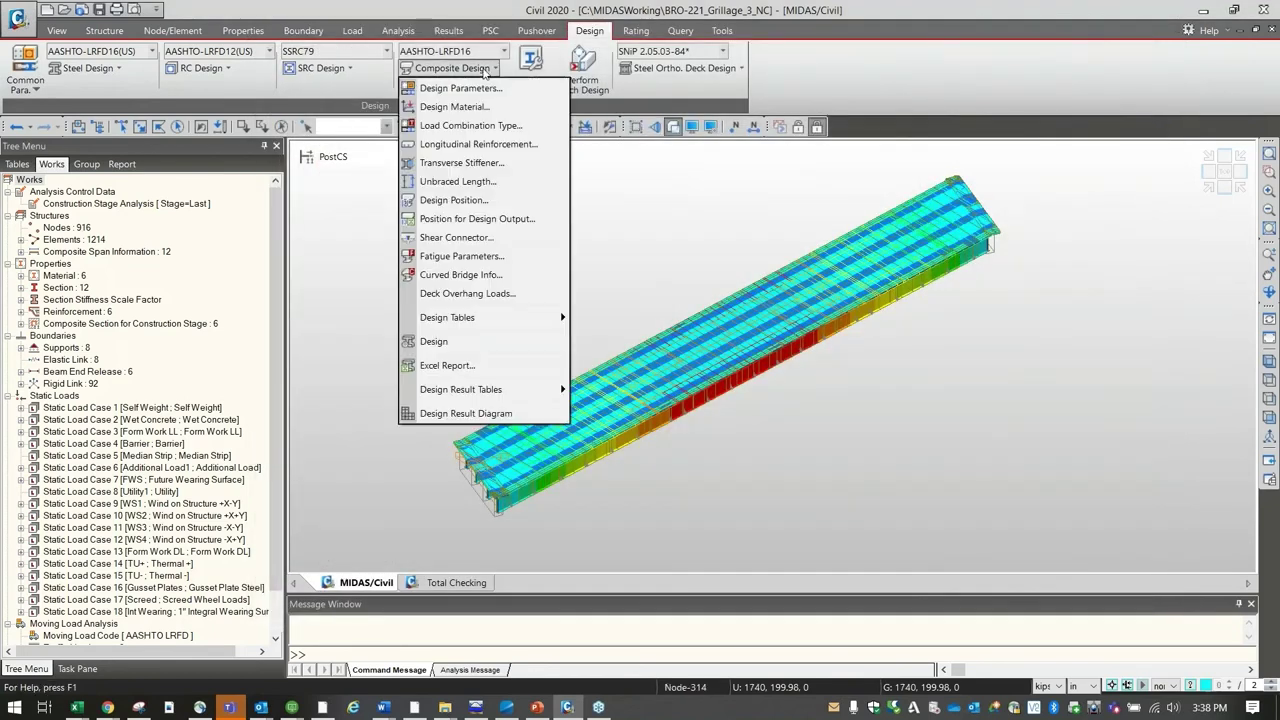
{"action": "left_click", "coordinate": [488, 163]}
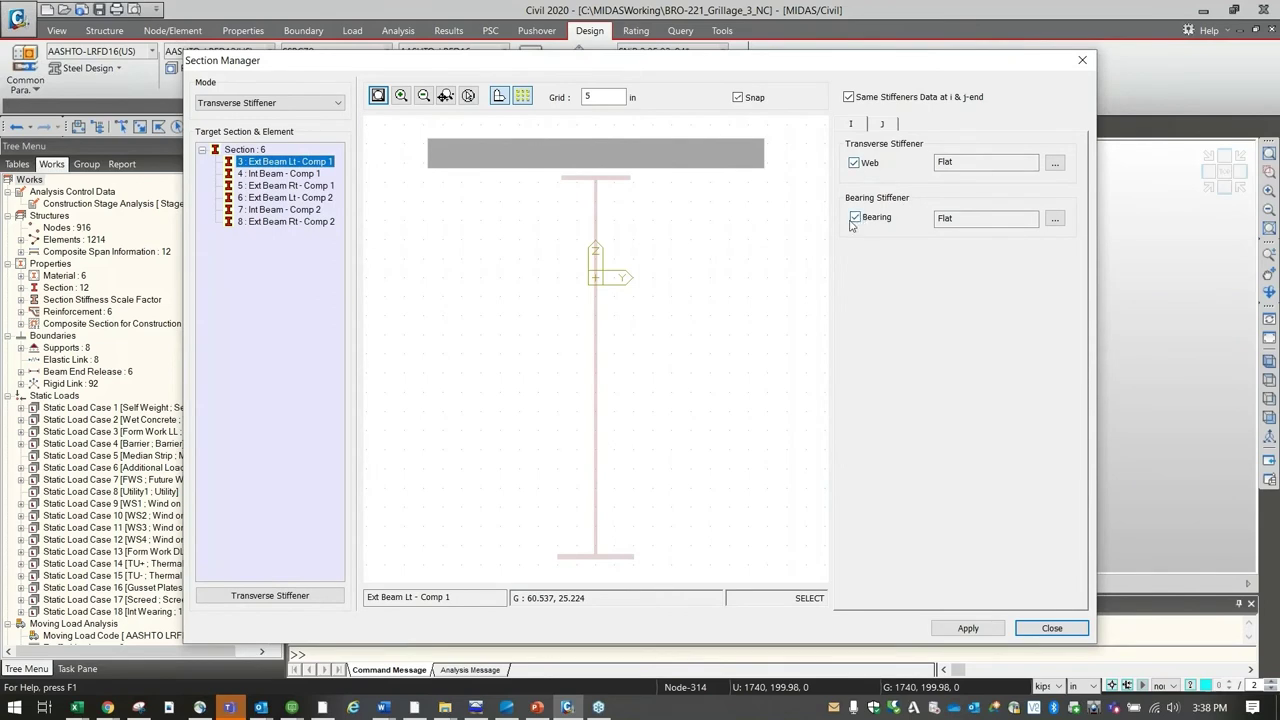
{"action": "left_click", "coordinate": [1053, 164]}
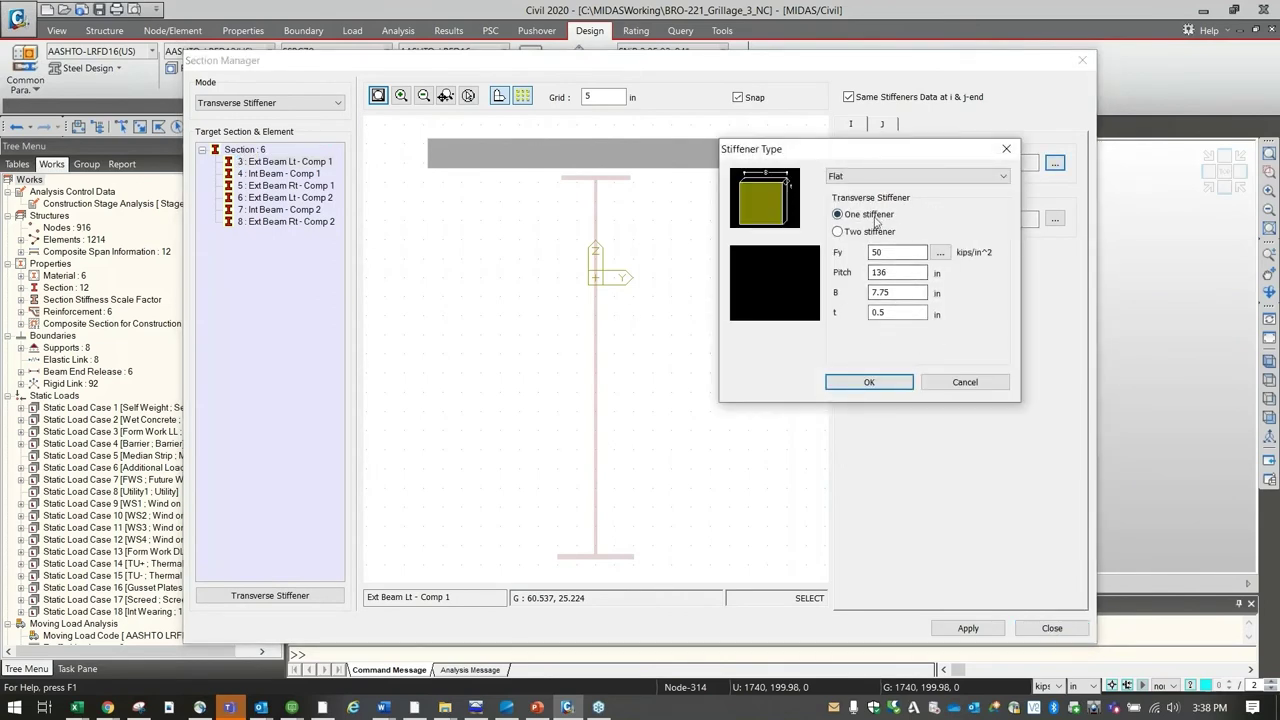
{"action": "left_click", "coordinate": [929, 383]}
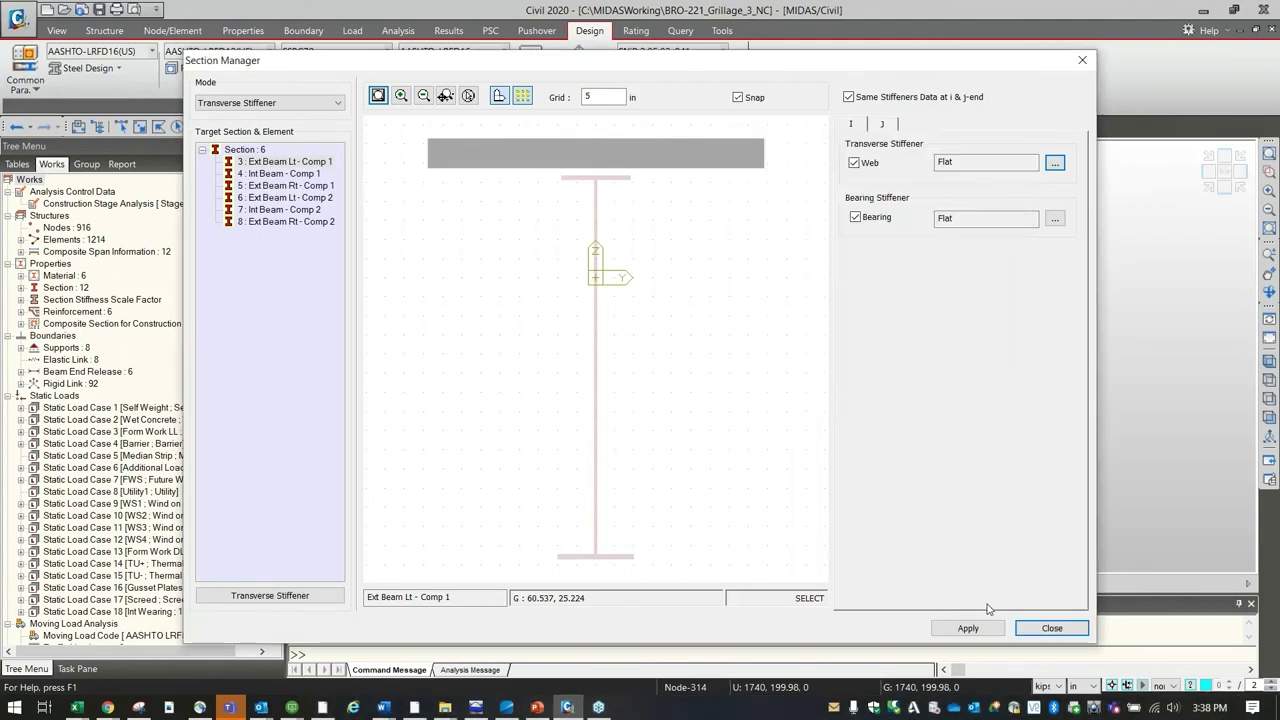
{"action": "left_click", "coordinate": [1052, 628]}
Step: Review the table of unbraced lengths assigned to the elements, close it, and return to the model view
{"action": "left_click", "coordinate": [452, 68]}
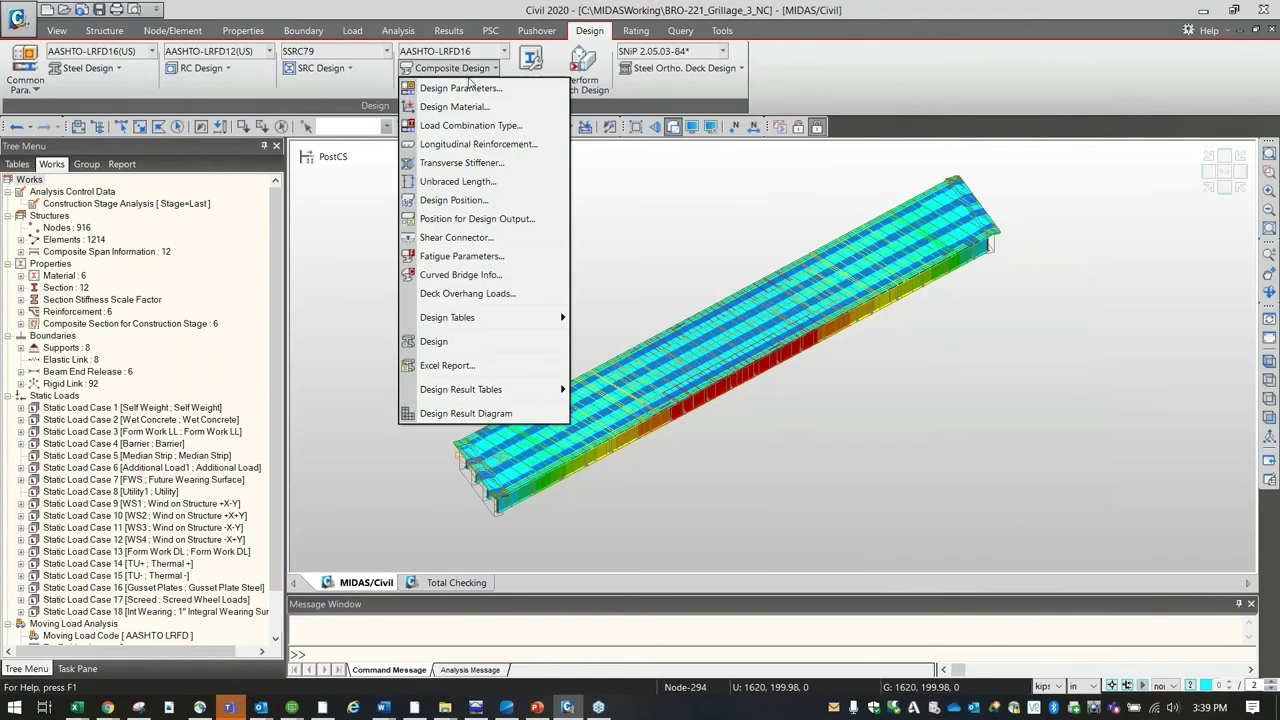
{"action": "left_click", "coordinate": [478, 182]}
{"action": "left_click", "coordinate": [196, 196]}
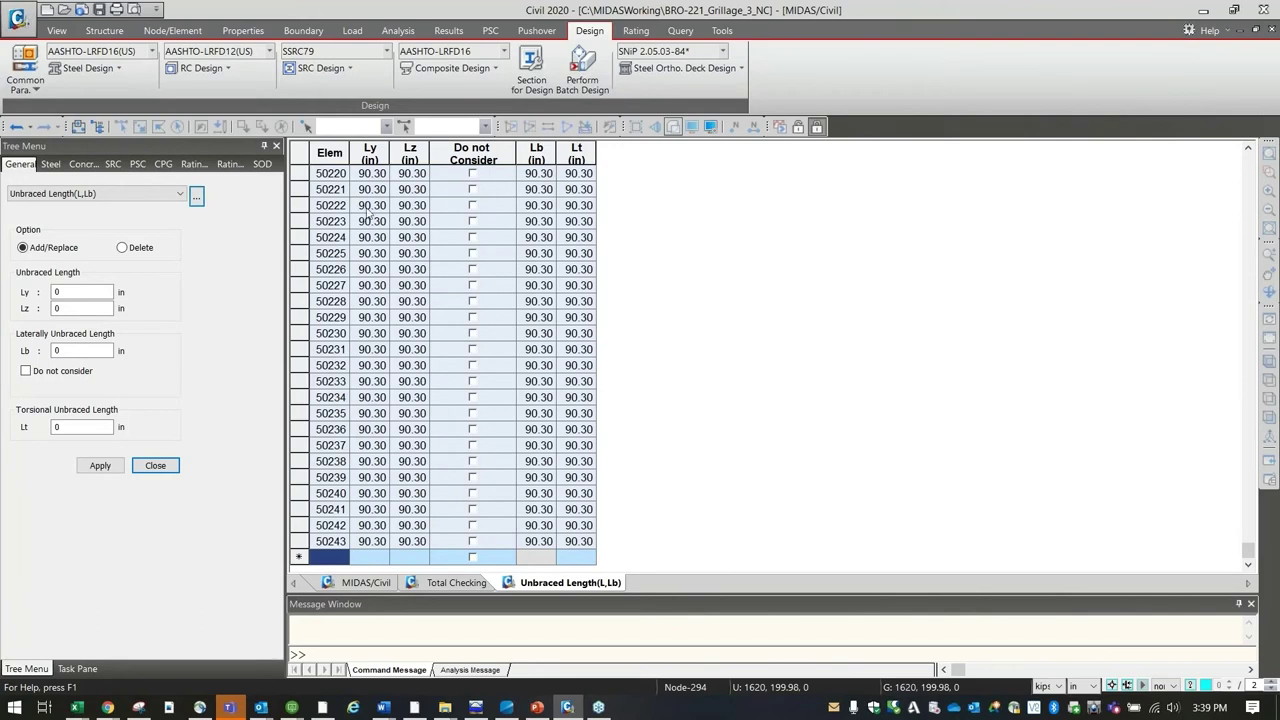
{"action": "left_click", "coordinate": [371, 175]}
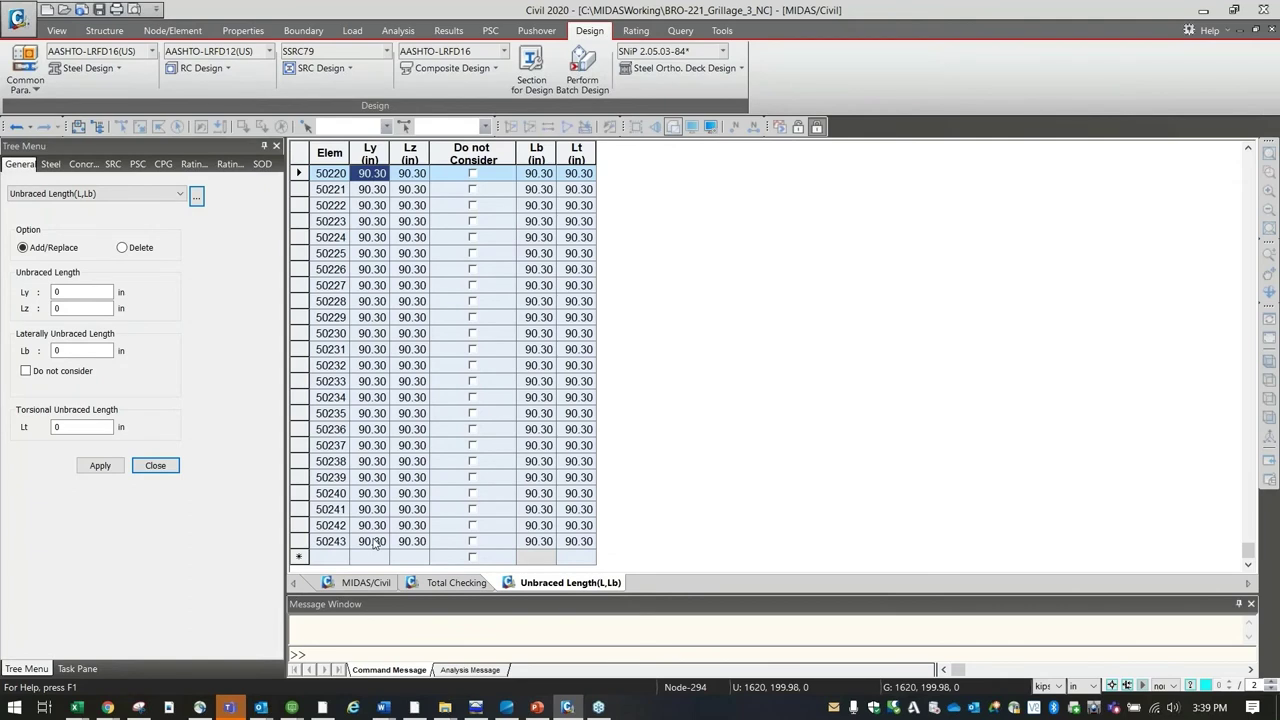
{"action": "right_click", "coordinate": [565, 588]}
{"action": "left_click", "coordinate": [590, 612]}
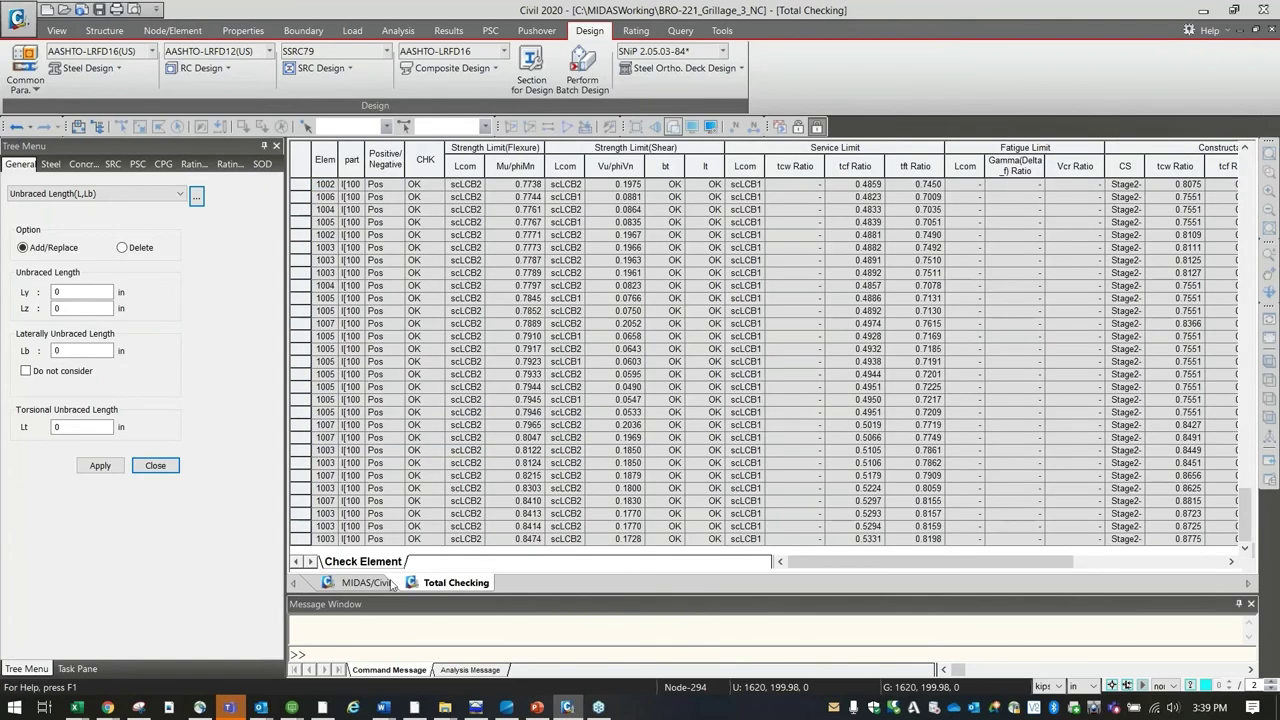
{"action": "left_click", "coordinate": [362, 582]}
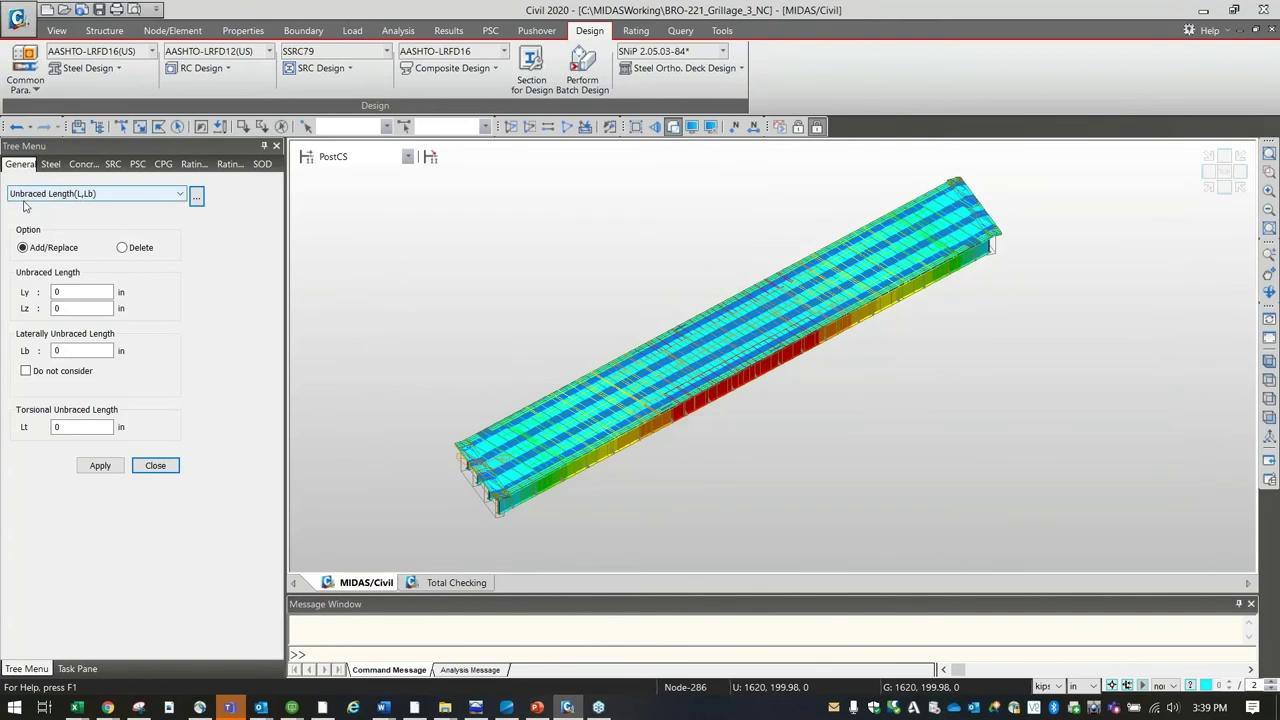
Step: Reopen the unbraced length table for another look at its element entries, and close it again
{"action": "mouse_move", "coordinate": [1010, 217]}
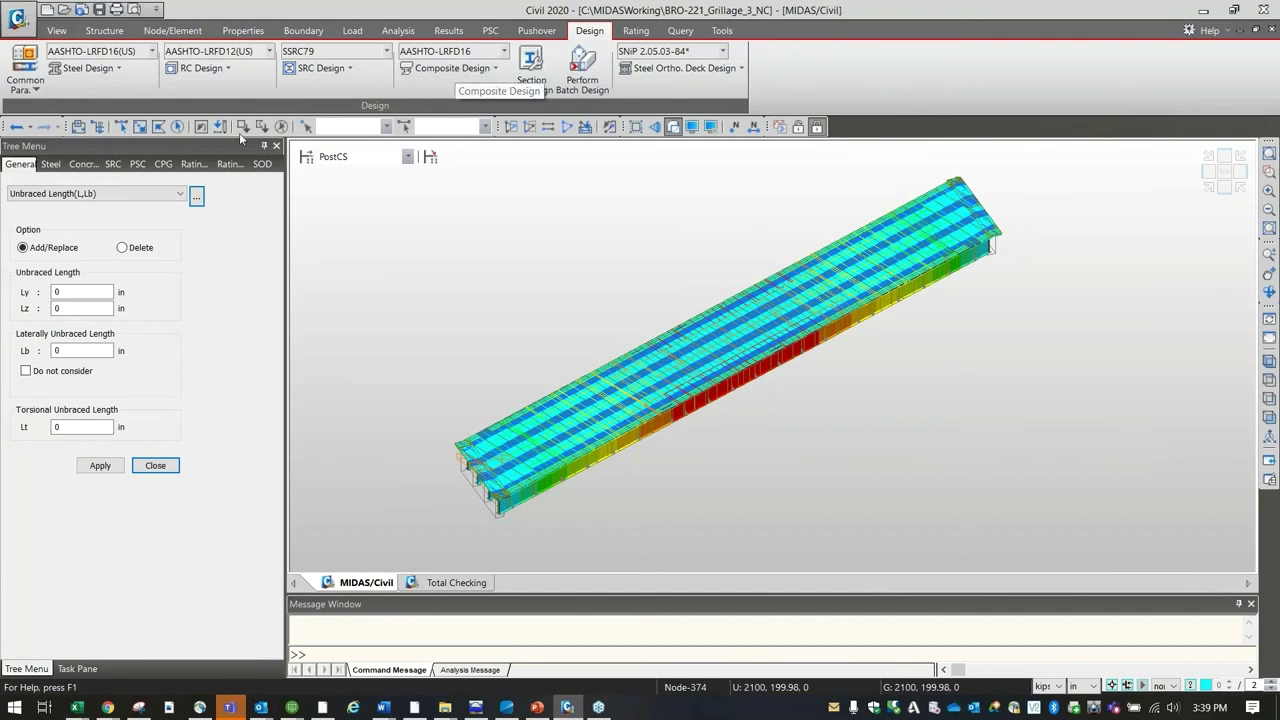
{"action": "left_click", "coordinate": [197, 198]}
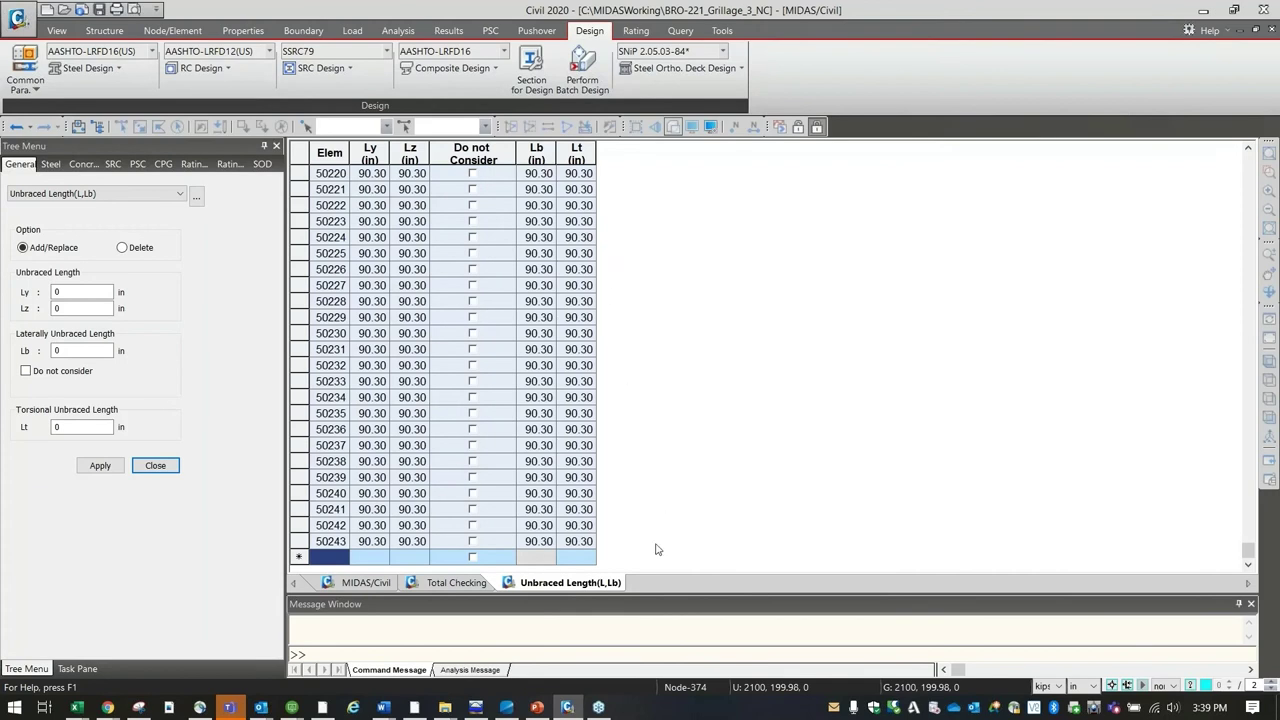
{"action": "right_click", "coordinate": [614, 583]}
{"action": "left_click", "coordinate": [668, 608]}
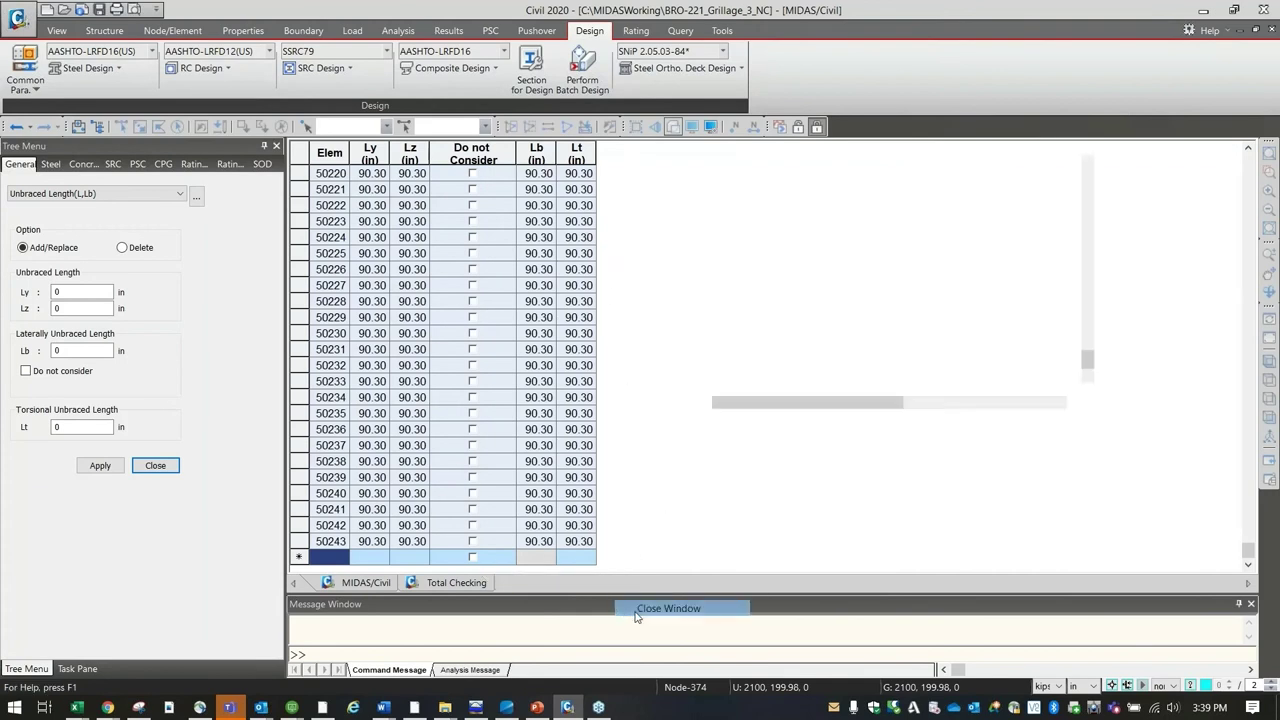
{"action": "left_click", "coordinate": [362, 584]}
Step: Open the Design Position table of the composite girders and review the check positions assigned to the elements
{"action": "left_click", "coordinate": [452, 68]}
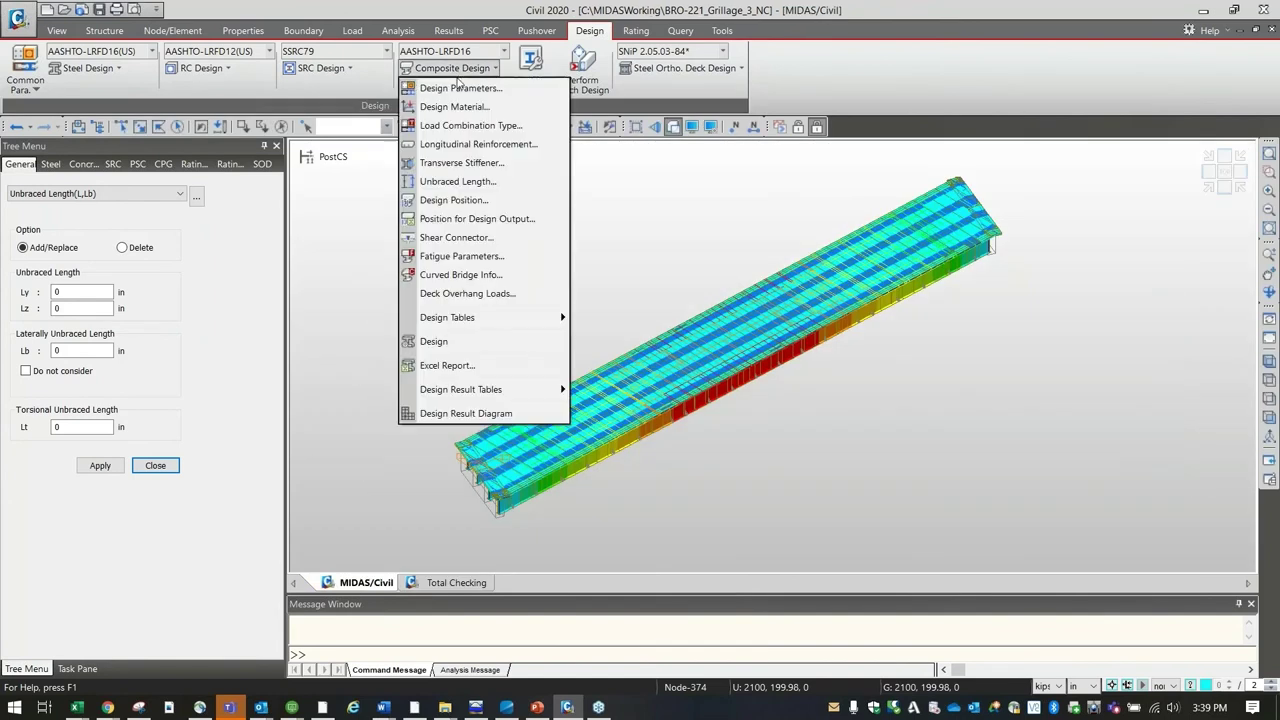
{"action": "left_click", "coordinate": [455, 200]}
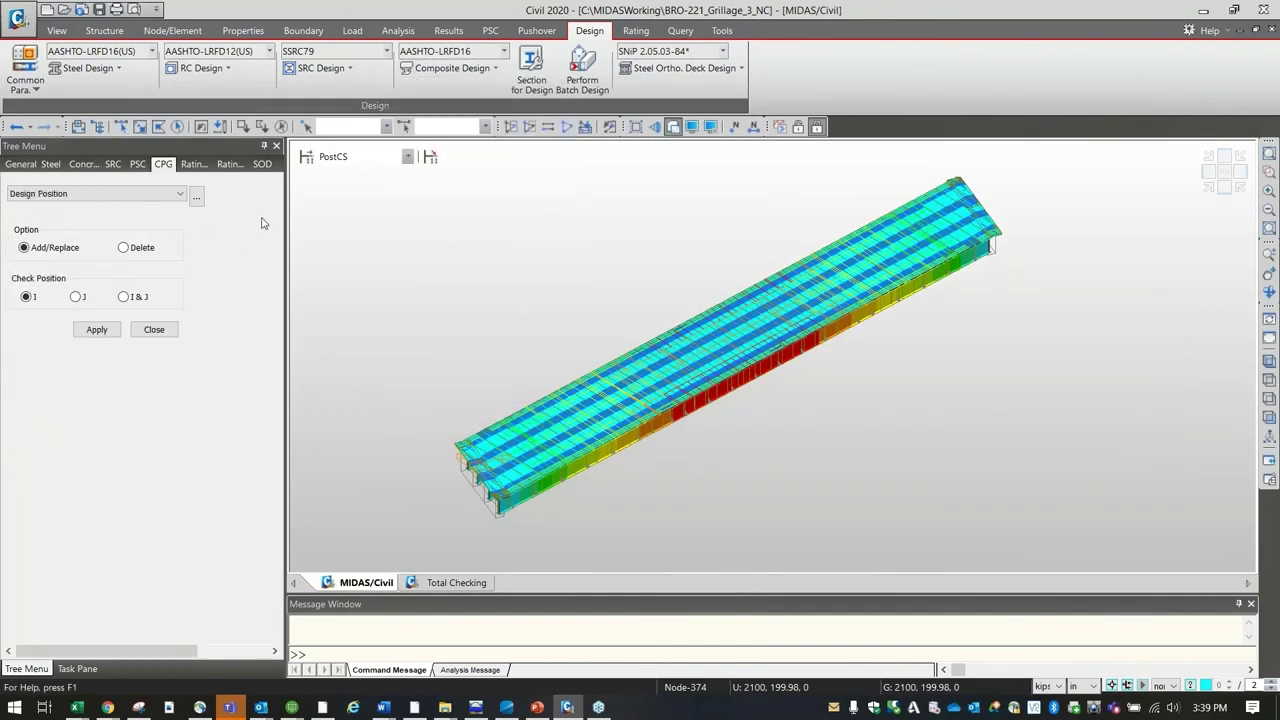
{"action": "left_click", "coordinate": [197, 196]}
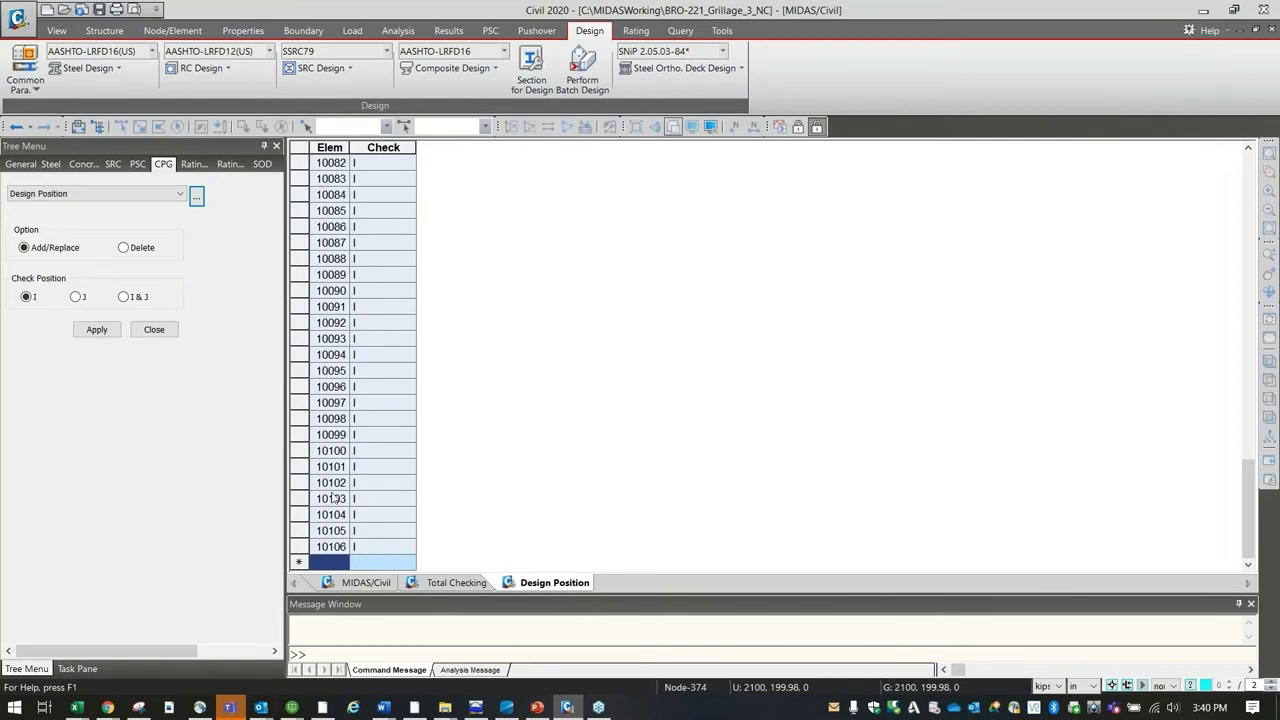
{"action": "left_click", "coordinate": [386, 246]}
{"action": "left_click", "coordinate": [372, 278]}
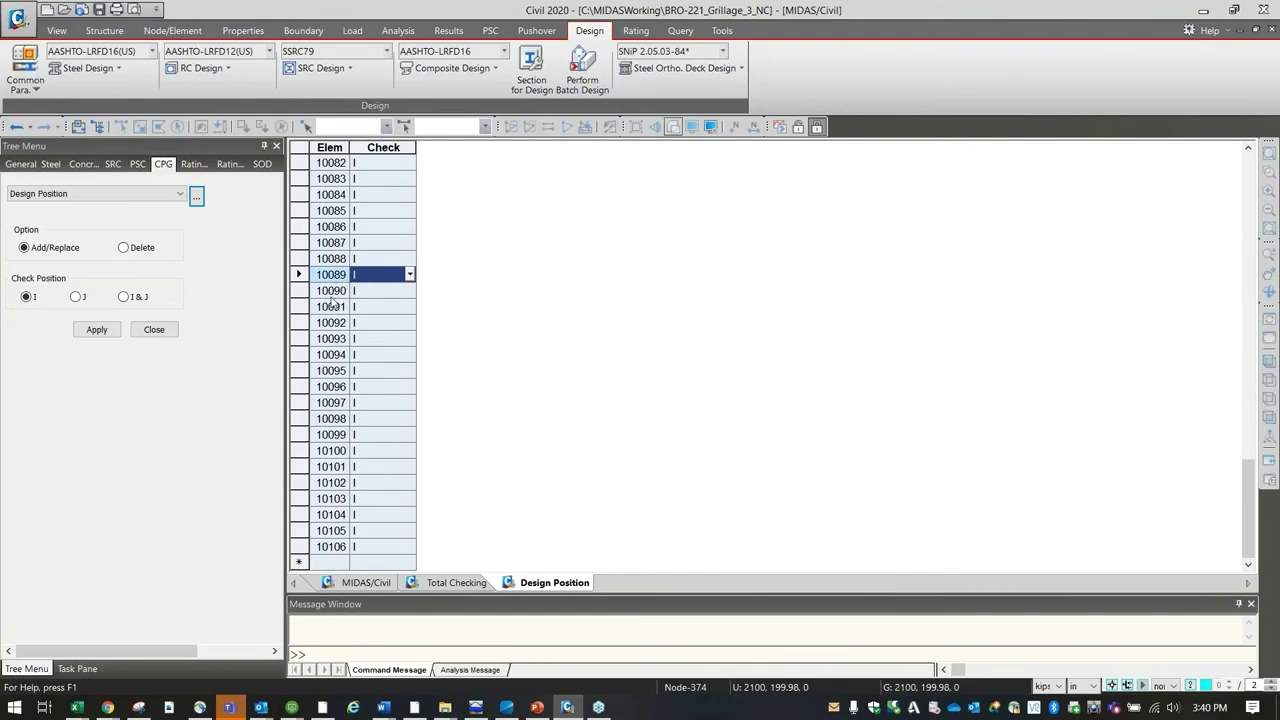
{"action": "left_click", "coordinate": [340, 292]}
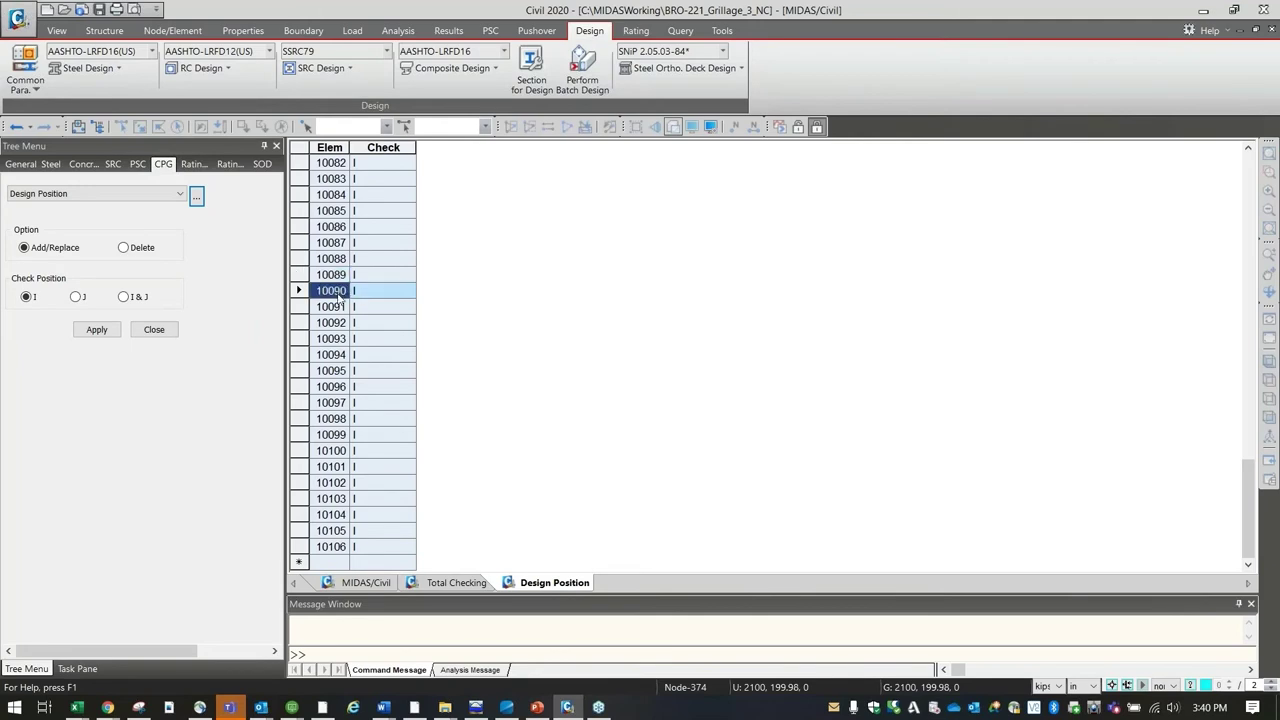
Step: Inspect the check position choices for element 10106 without changing them, close the Design Position table, and return to the model view
{"action": "left_click", "coordinate": [370, 228]}
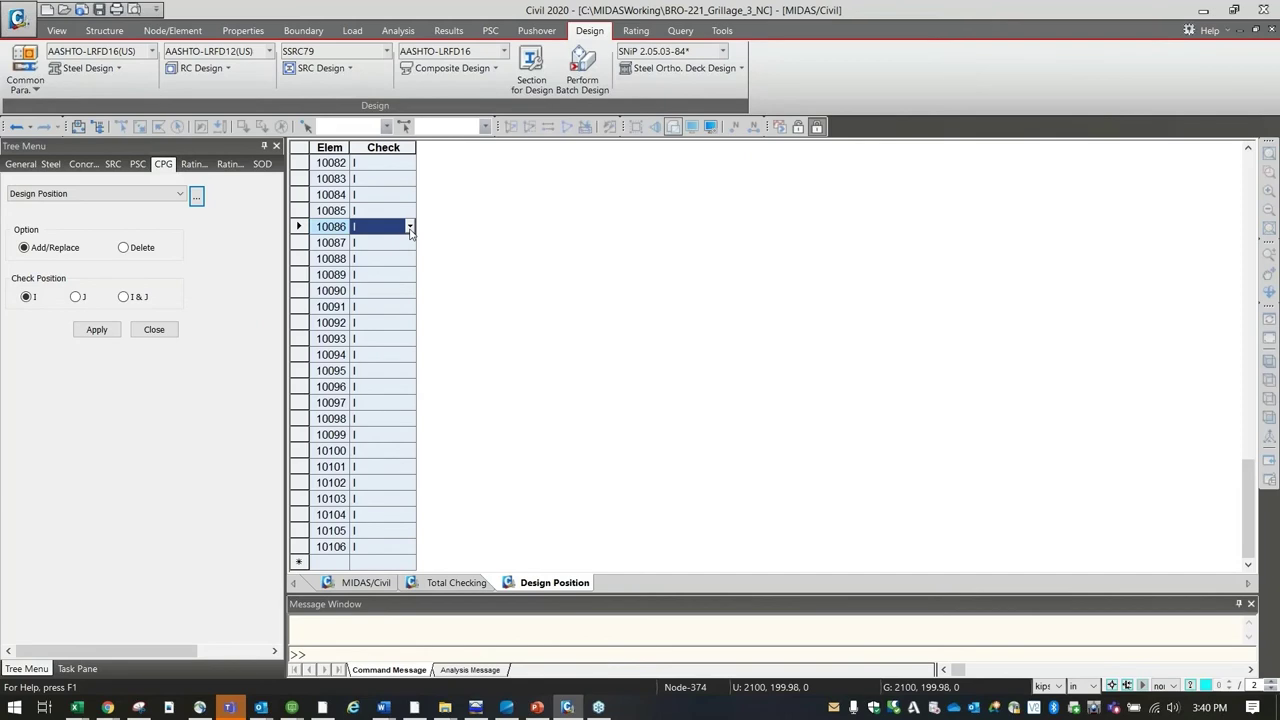
{"action": "left_click", "coordinate": [380, 547]}
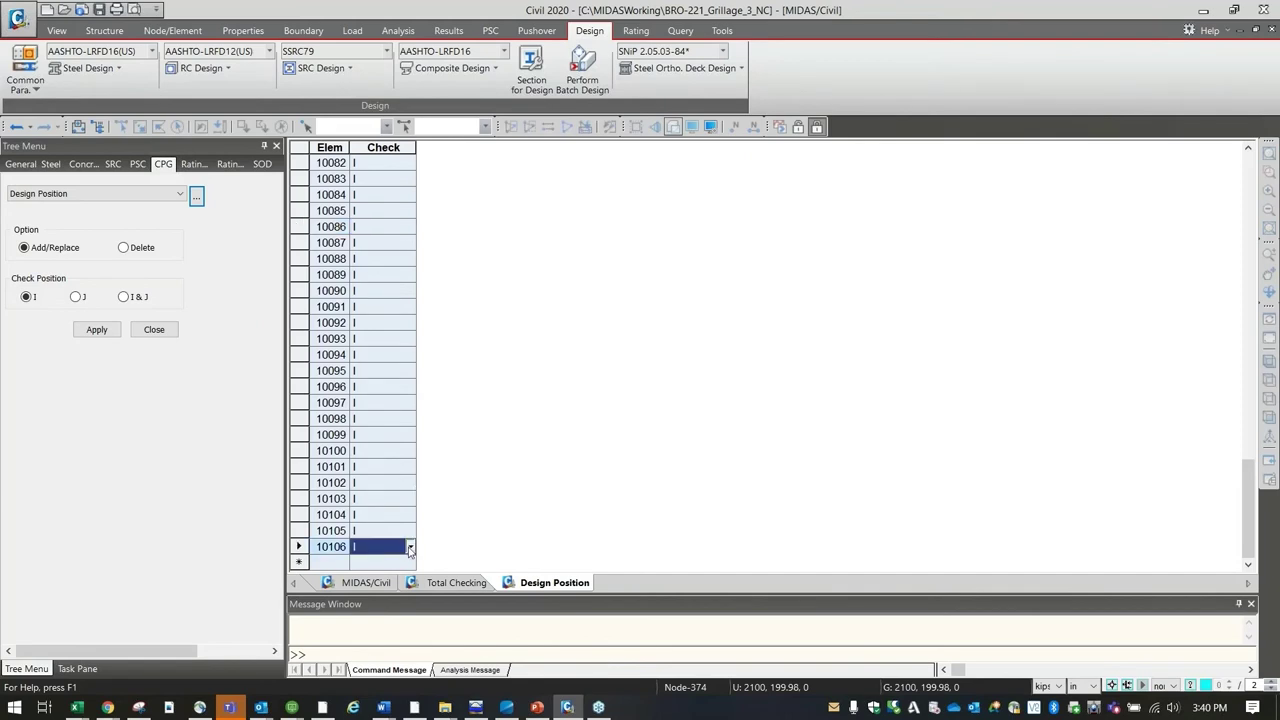
{"action": "left_click", "coordinate": [410, 547]}
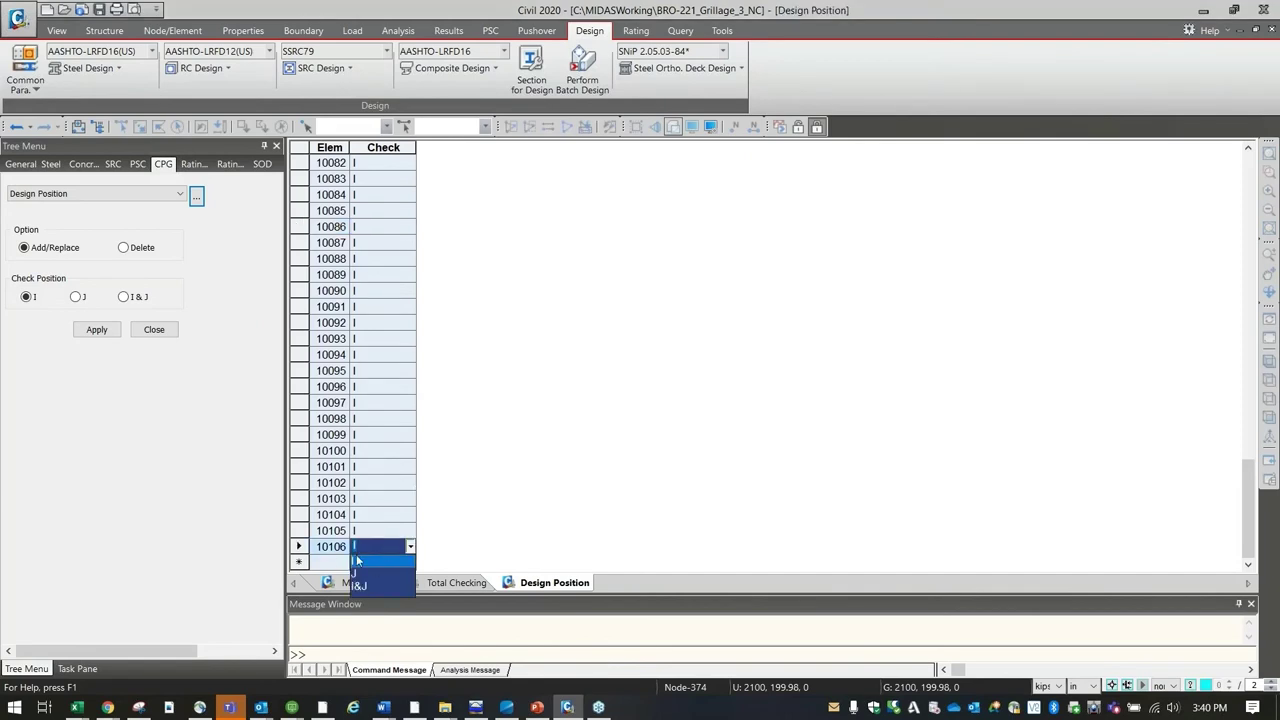
{"action": "left_click", "coordinate": [385, 436]}
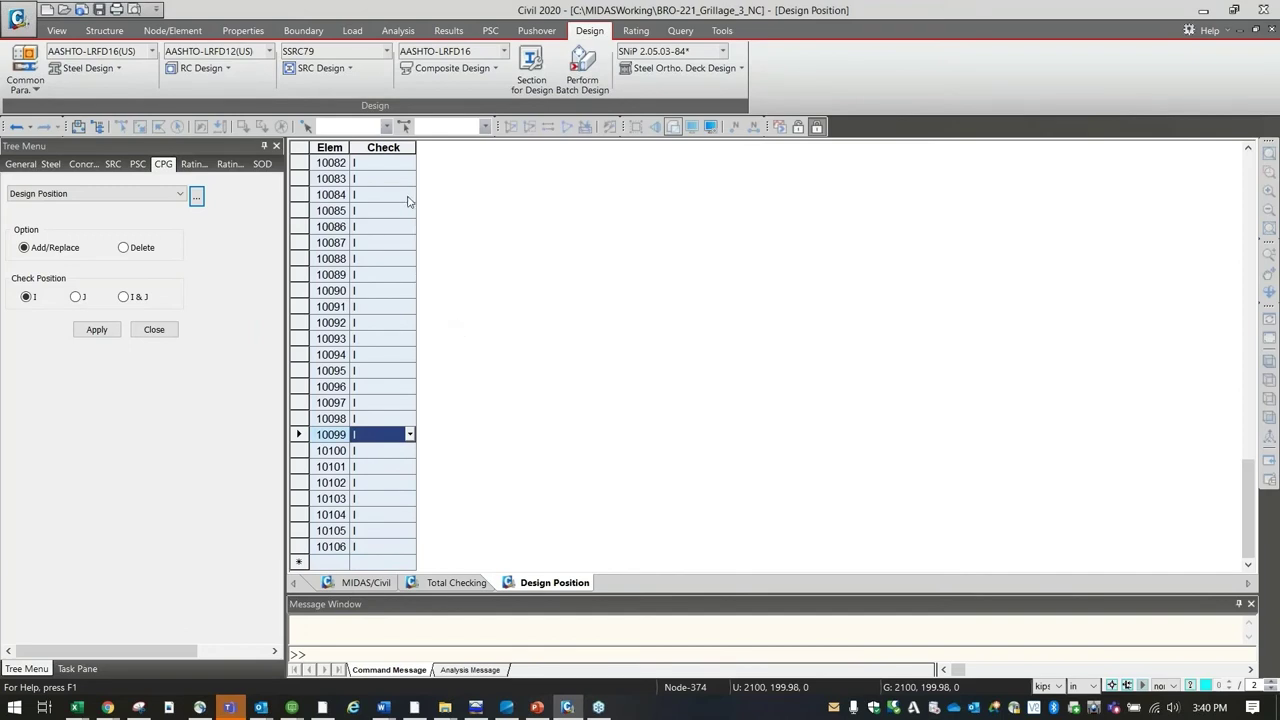
{"action": "right_click", "coordinate": [572, 583]}
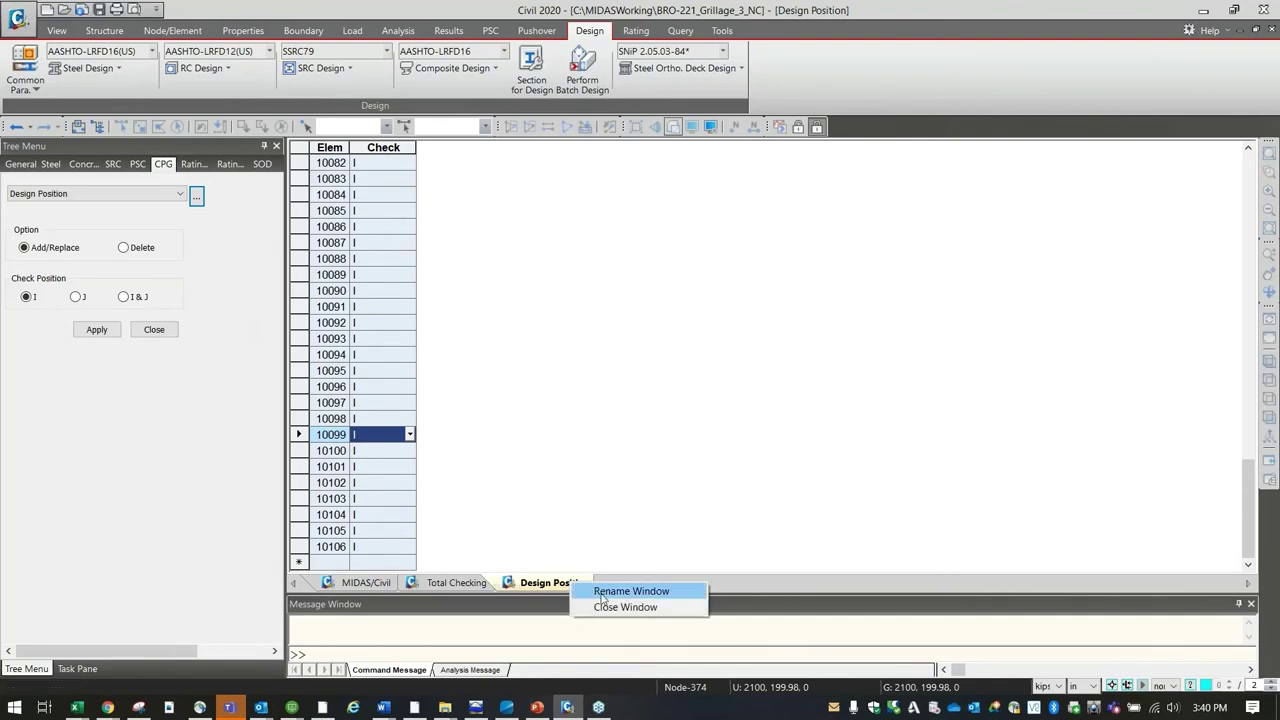
{"action": "left_click", "coordinate": [604, 607]}
{"action": "left_click", "coordinate": [366, 582]}
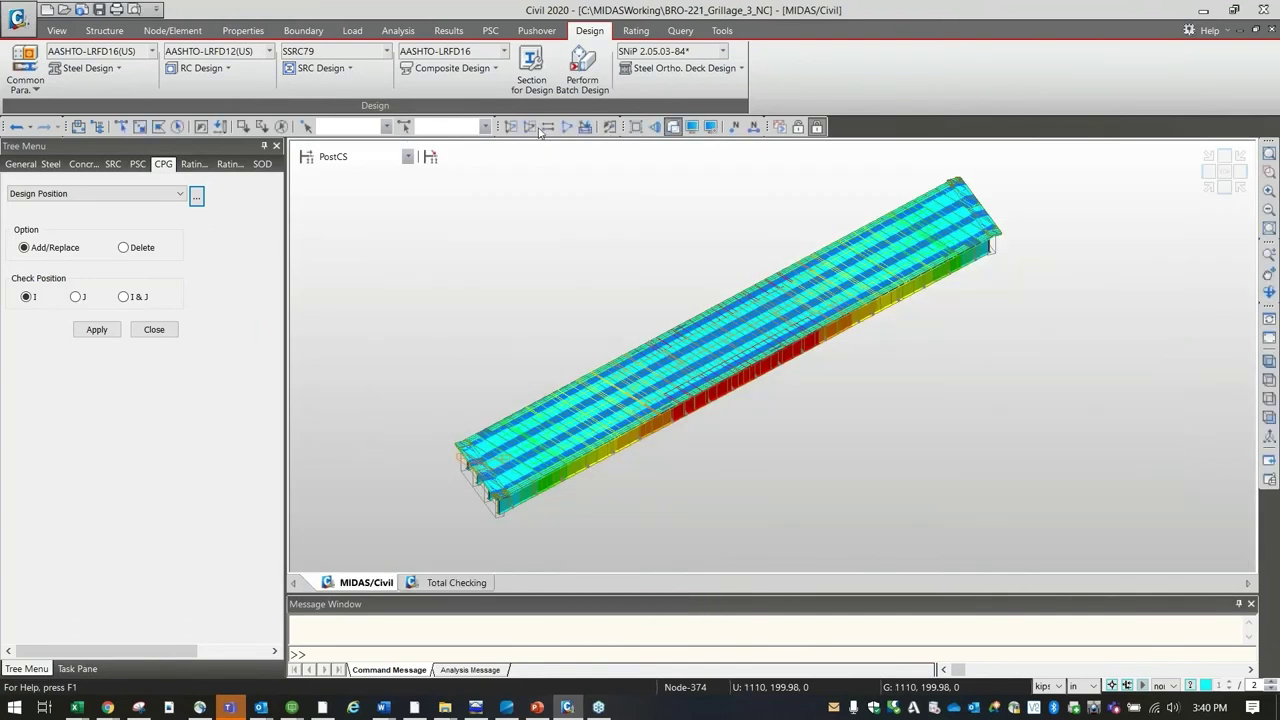
Step: Review the Shear Connector inputs and the table of connector values by element, and return to the model view
{"action": "left_click", "coordinate": [483, 72]}
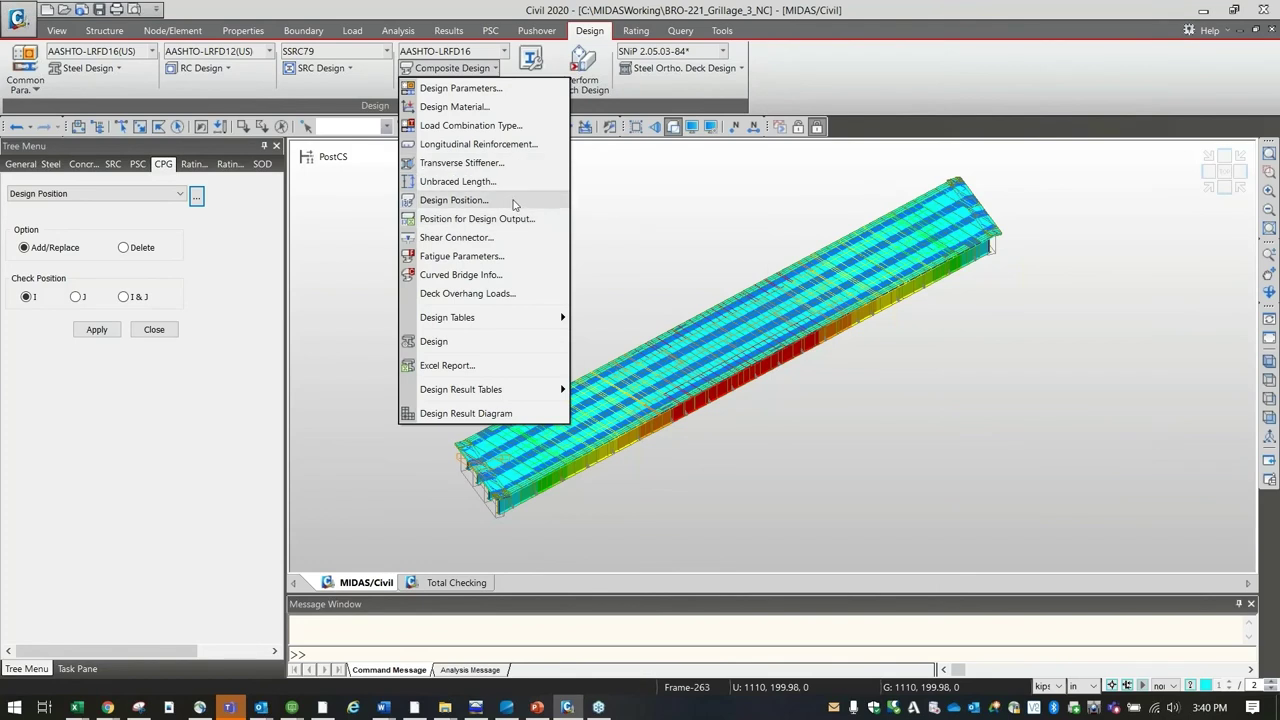
{"action": "left_click", "coordinate": [508, 239]}
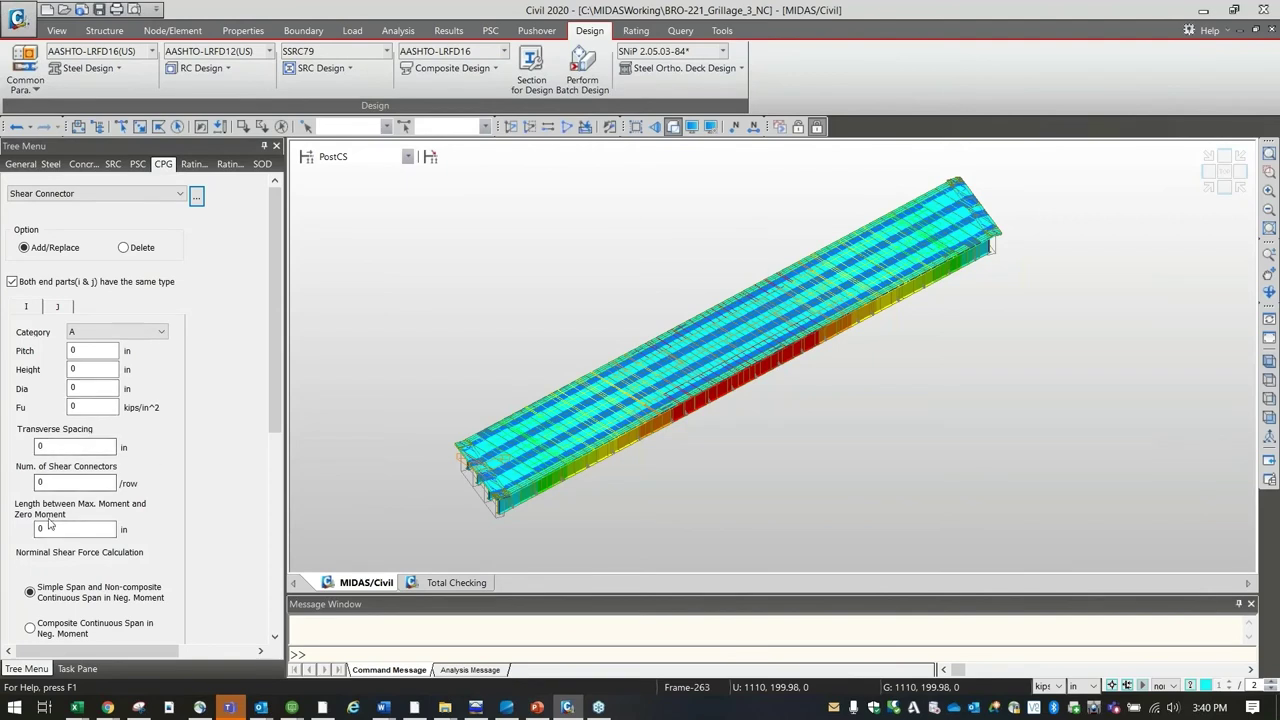
{"action": "mouse_move", "coordinate": [272, 402]}
{"action": "left_mouse_down"}
{"action": "mouse_move", "coordinate": [271, 480]}
{"action": "mouse_move", "coordinate": [271, 400]}
{"action": "left_mouse_up"}
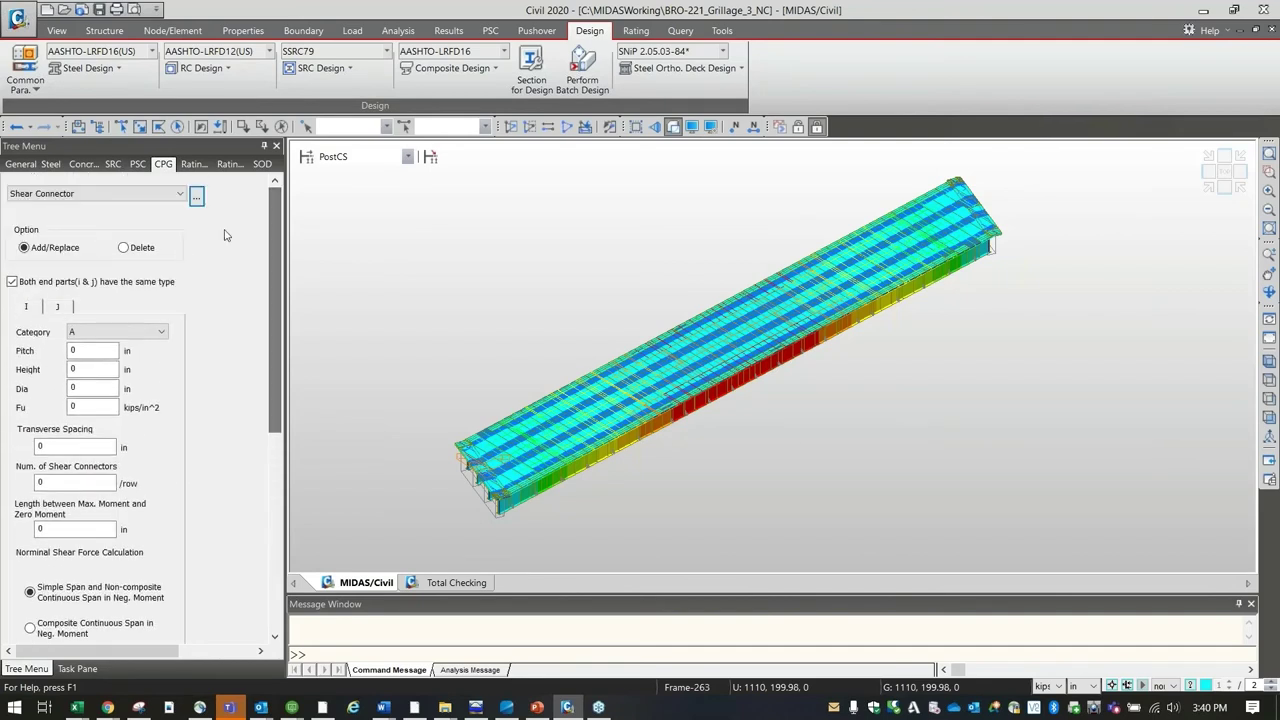
{"action": "left_click", "coordinate": [197, 199]}
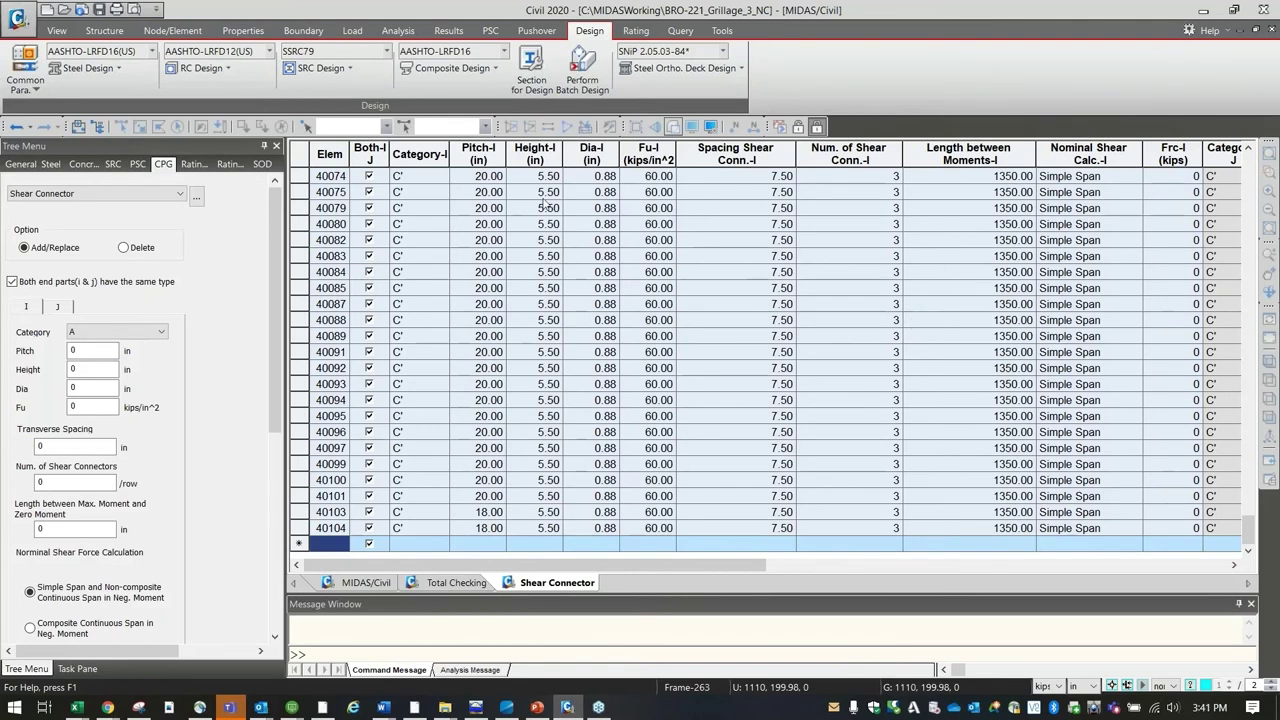
{"action": "left_click", "coordinate": [405, 224]}
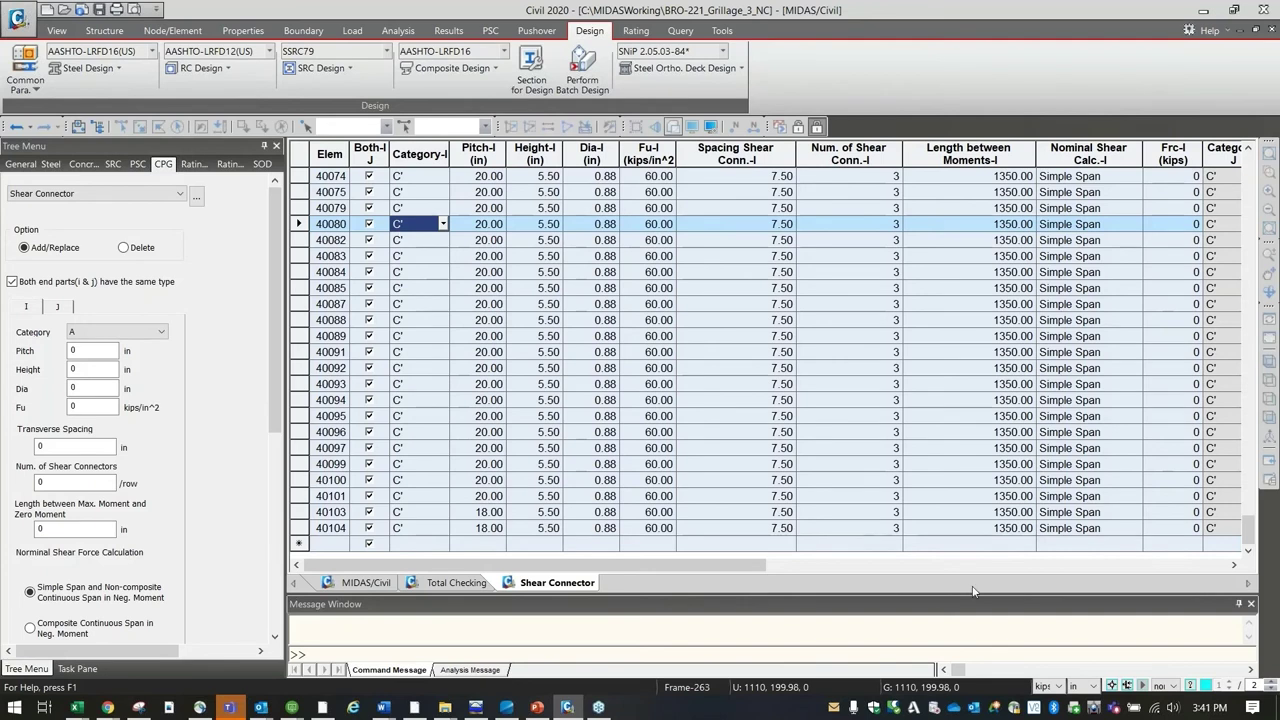
{"action": "left_click_drag", "start_coordinate": [735, 565], "coordinate": [1150, 567]}
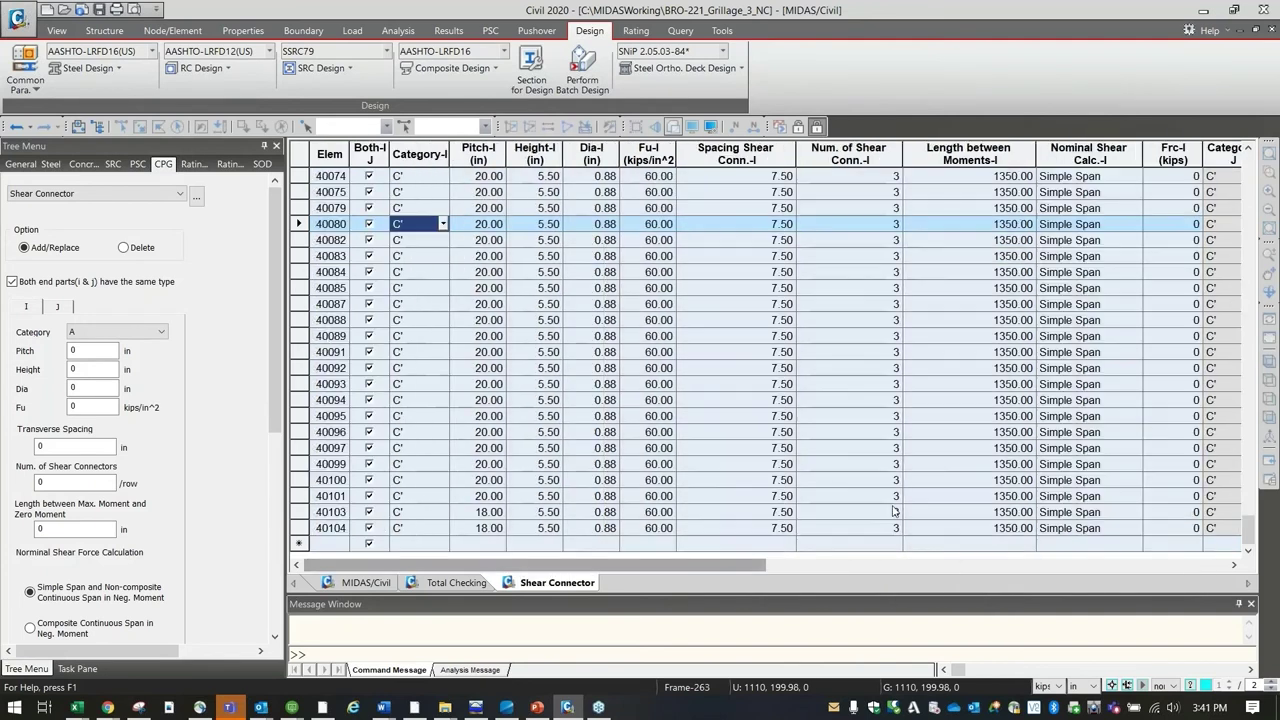
{"action": "left_click_drag", "start_coordinate": [1243, 537], "coordinate": [1248, 158]}
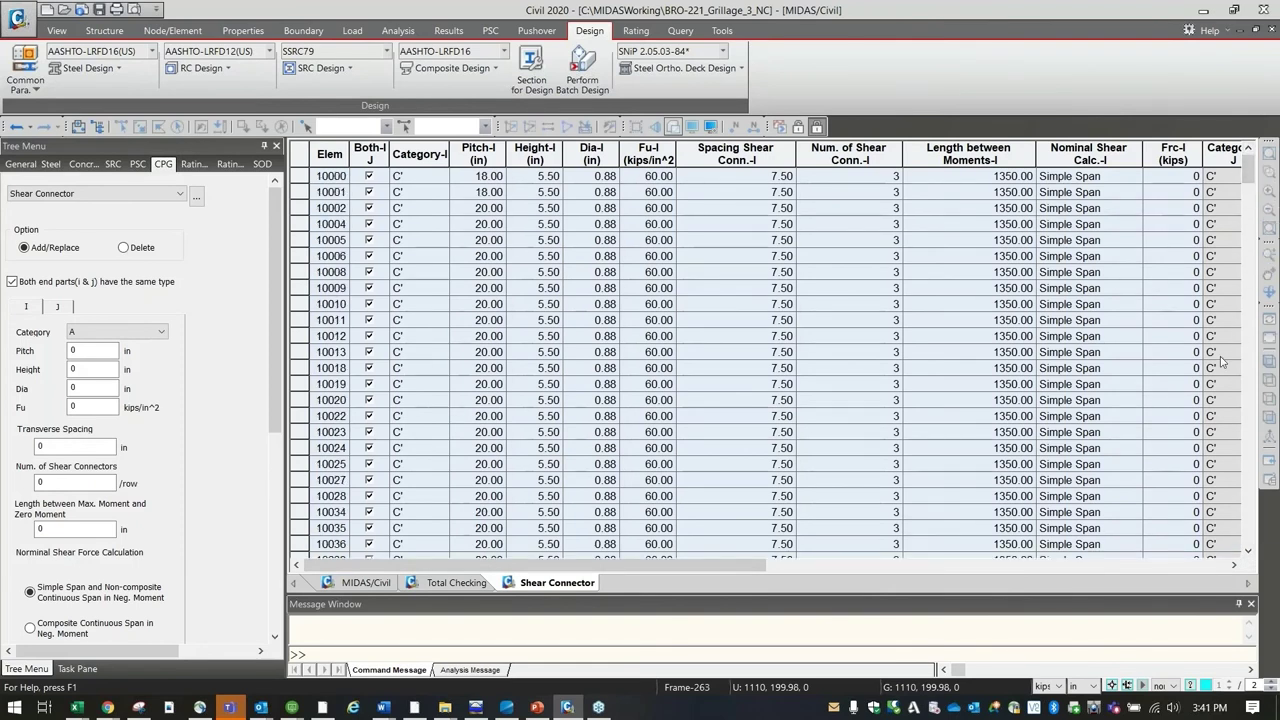
{"action": "left_click", "coordinate": [372, 582]}
Step: Review the Fatigue Parameter inputs and their element table, close the table, and return to the model view
{"action": "left_click", "coordinate": [452, 68]}
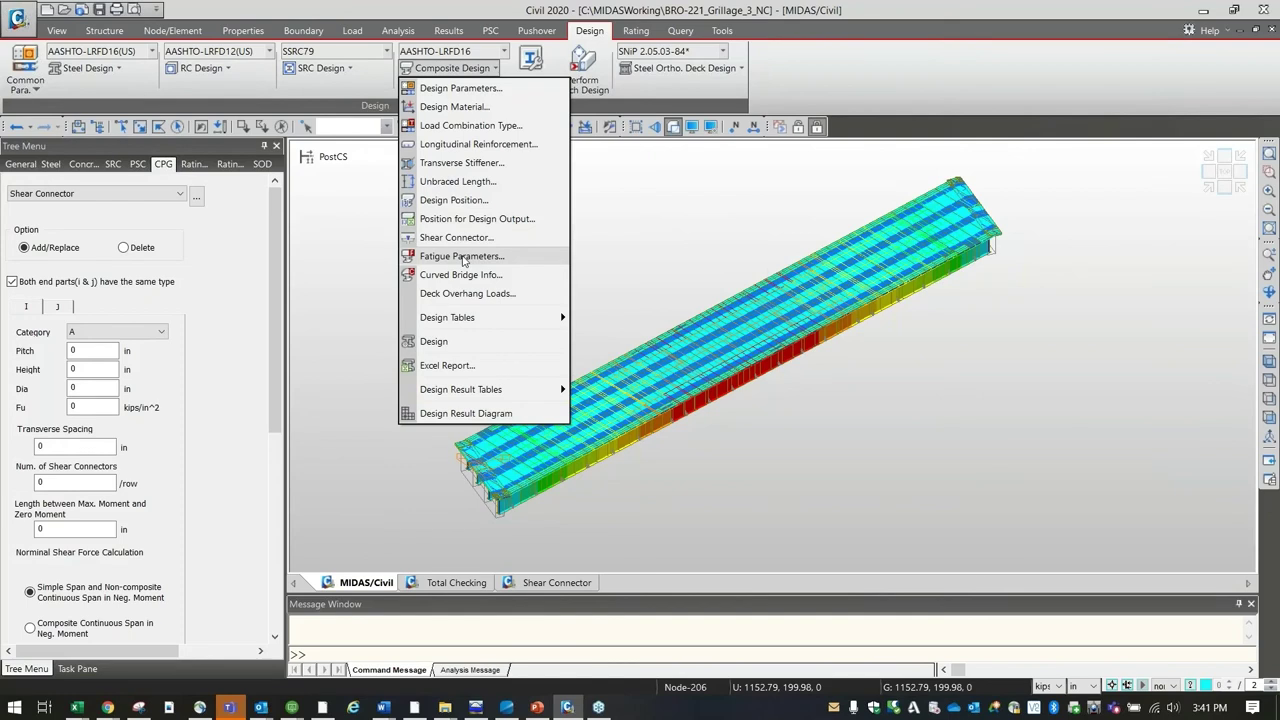
{"action": "left_click", "coordinate": [462, 256]}
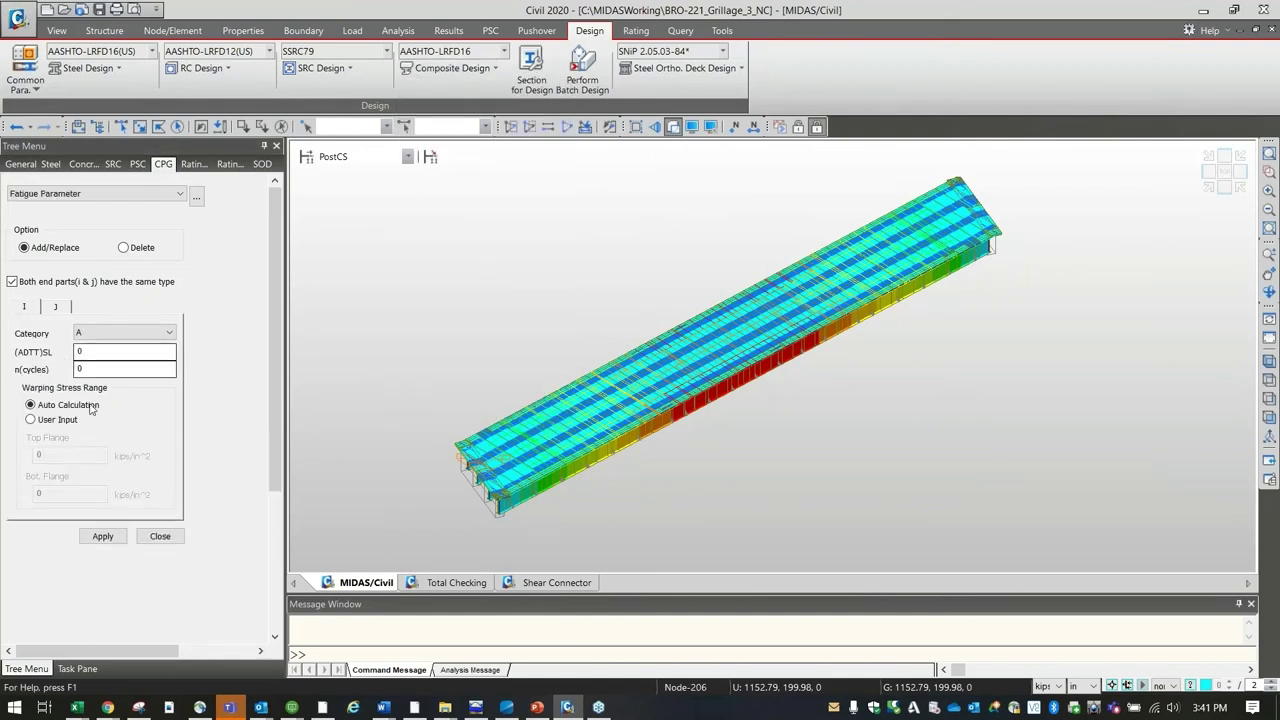
{"action": "left_click", "coordinate": [197, 199]}
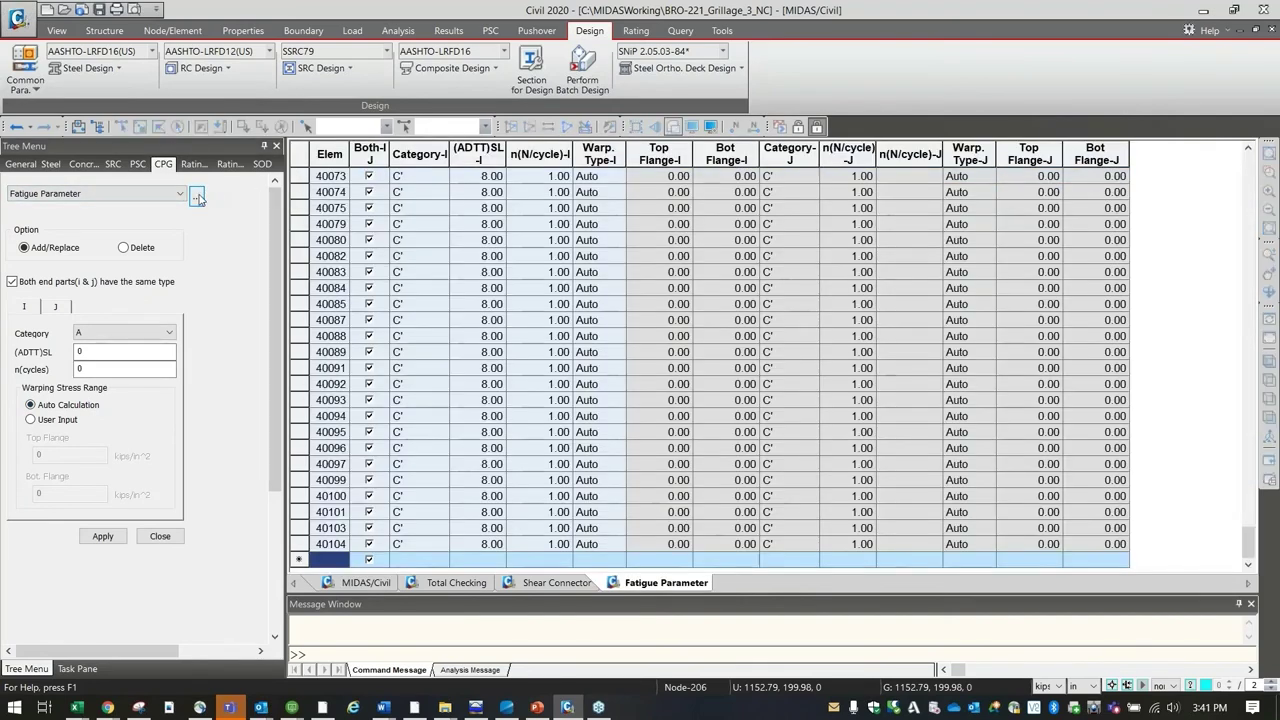
{"action": "right_click", "coordinate": [700, 584]}
{"action": "left_click", "coordinate": [733, 609]}
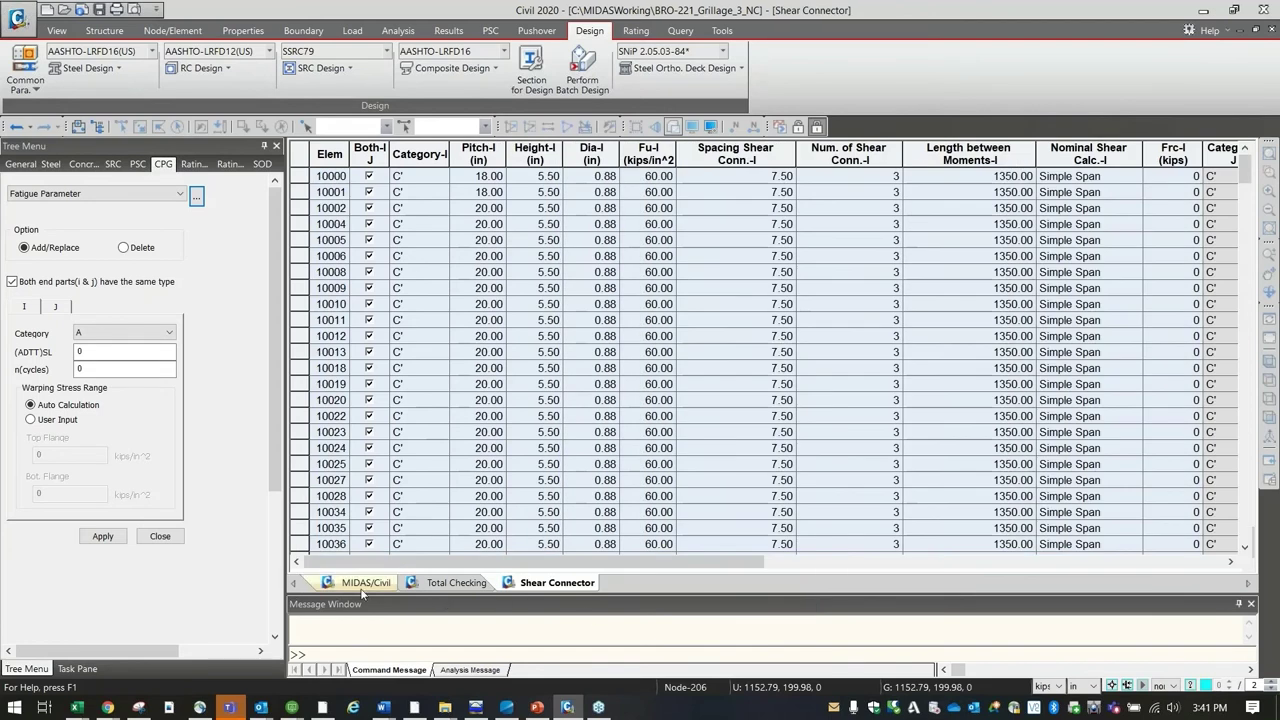
{"action": "left_click", "coordinate": [366, 582]}
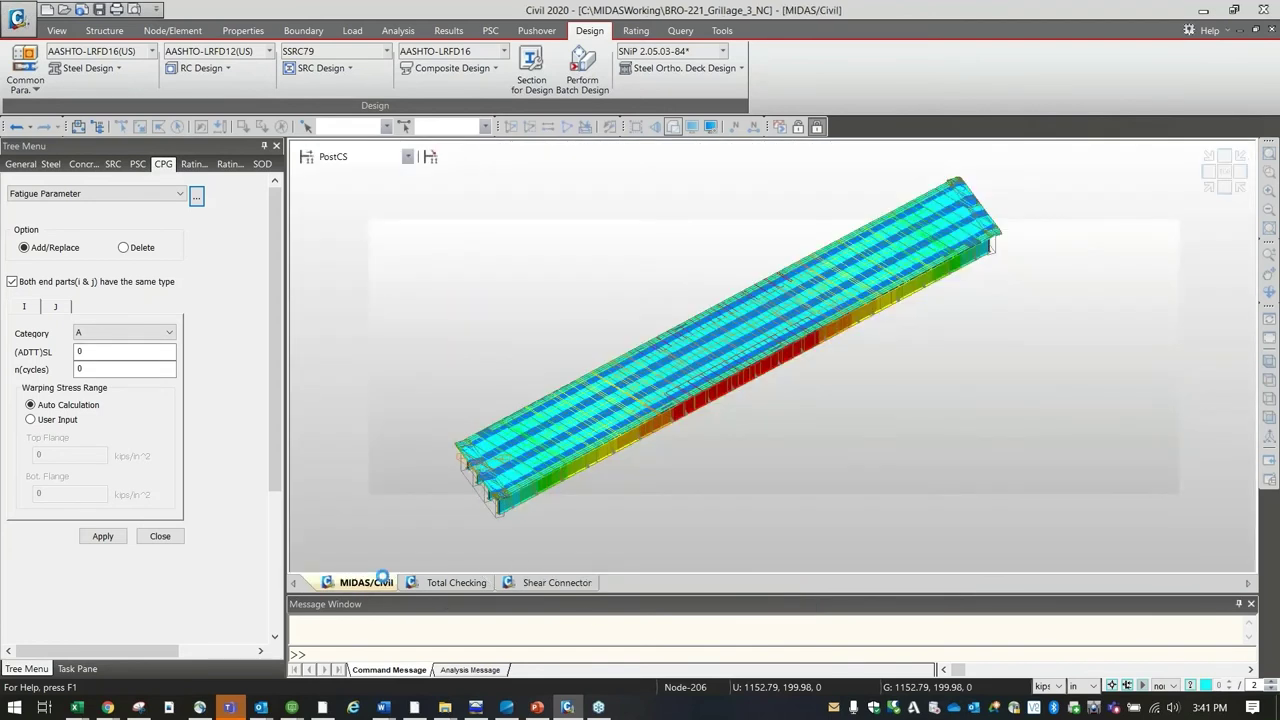
Step: Inspect the Curved Bridge Info and Deck Overhang Loads inputs without applying anything, and close them
{"action": "left_click", "coordinate": [452, 68]}
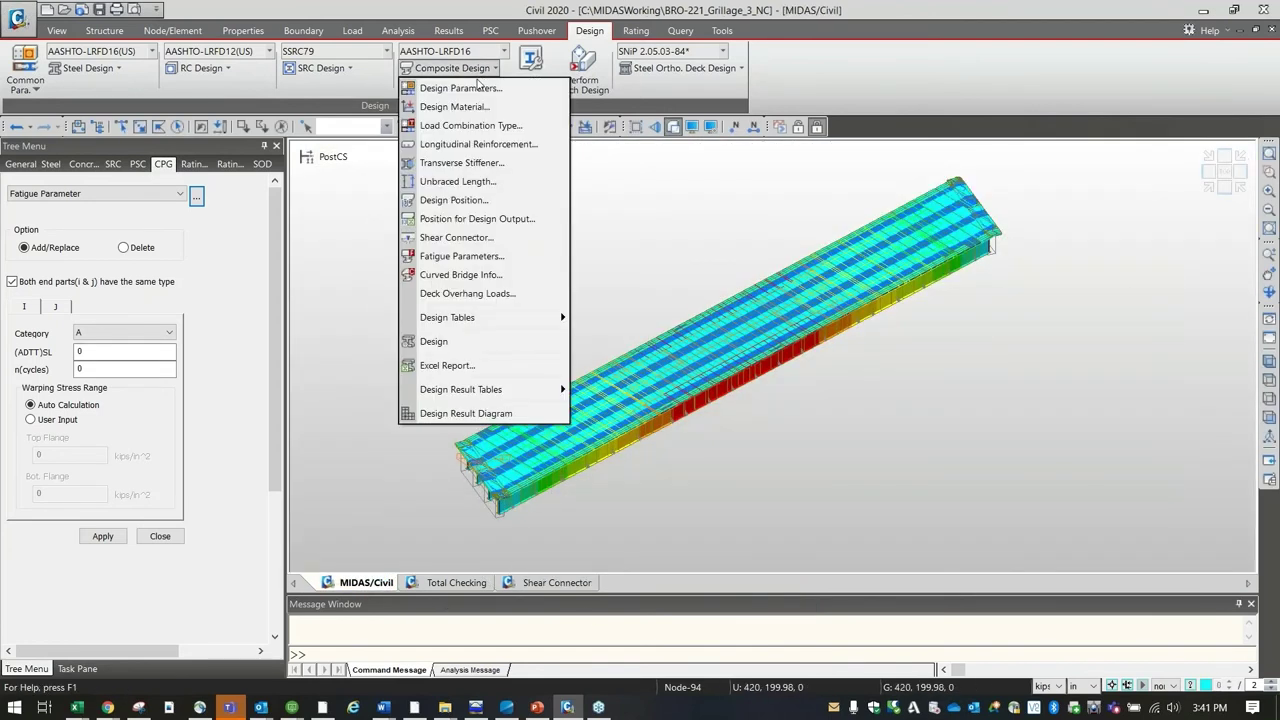
{"action": "left_click", "coordinate": [469, 277]}
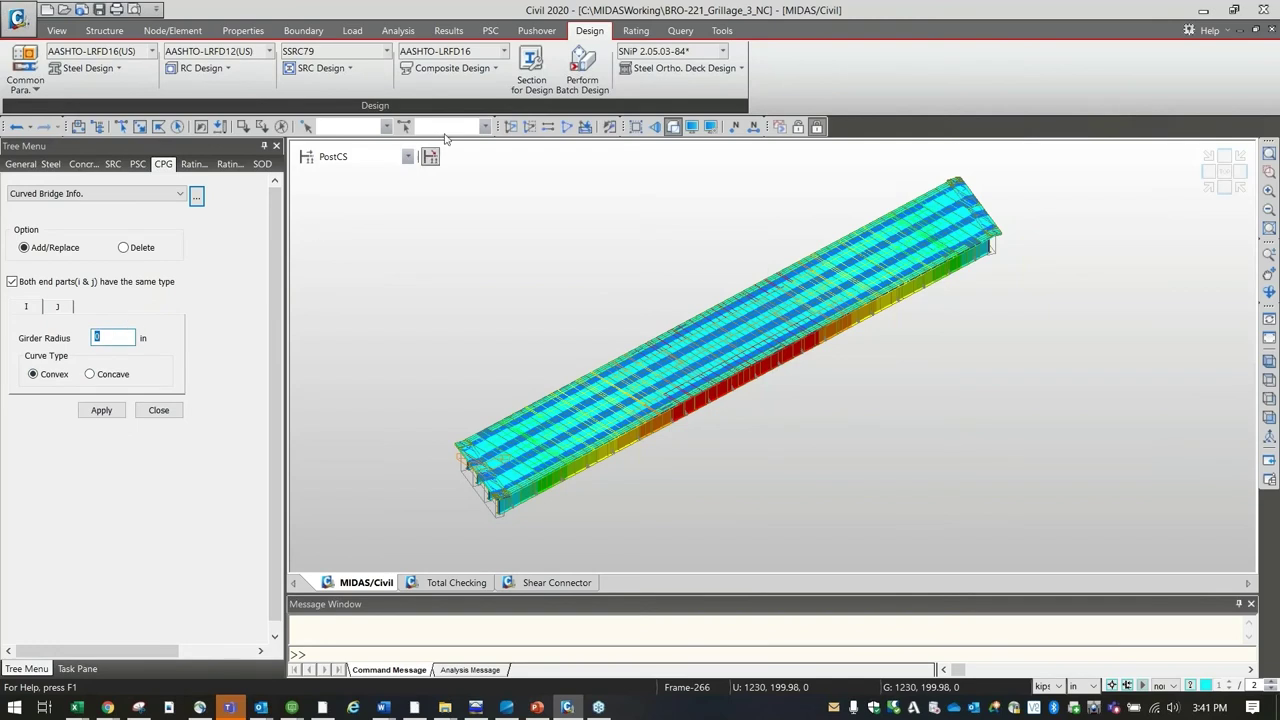
{"action": "left_click", "coordinate": [450, 68]}
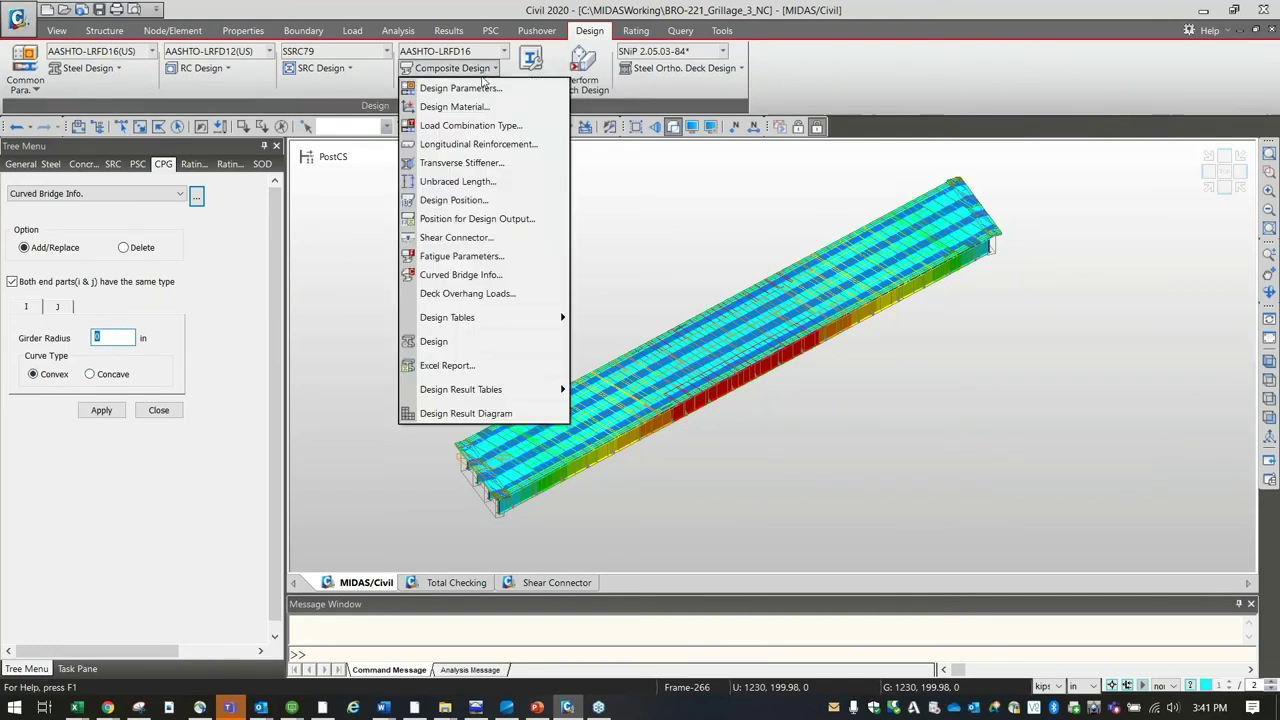
{"action": "left_click", "coordinate": [502, 295]}
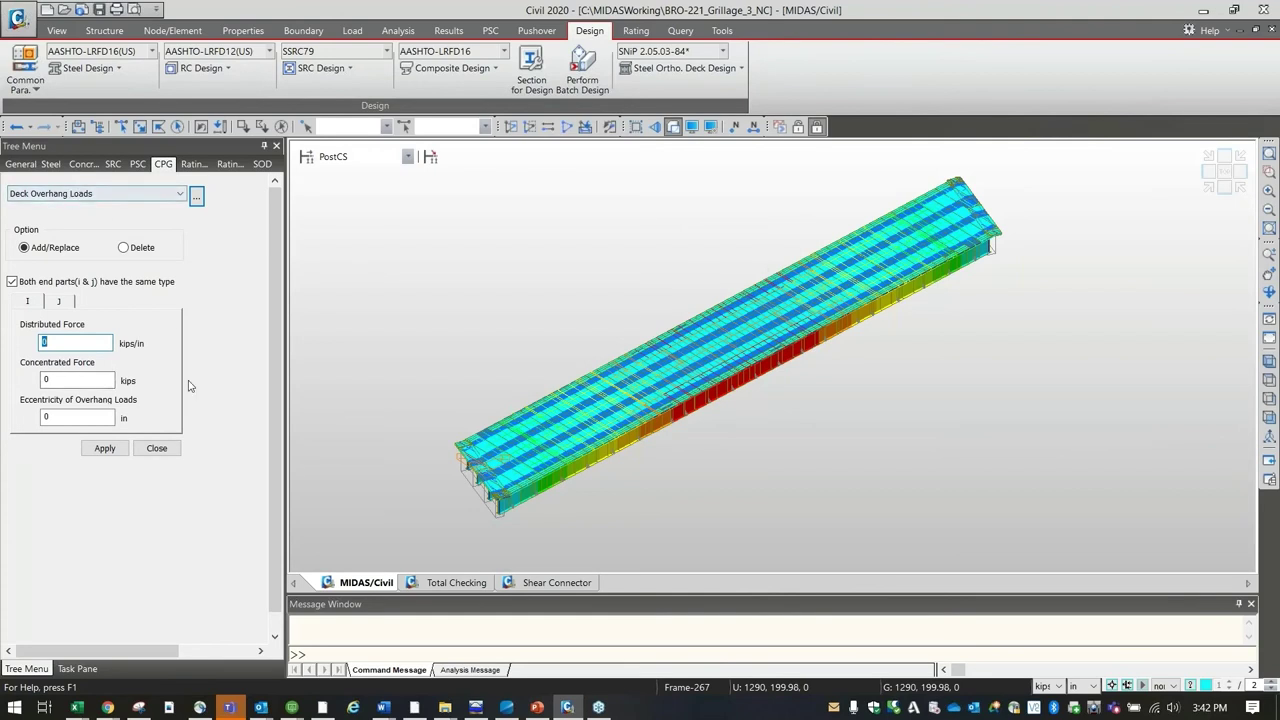
{"action": "left_click", "coordinate": [157, 448]}
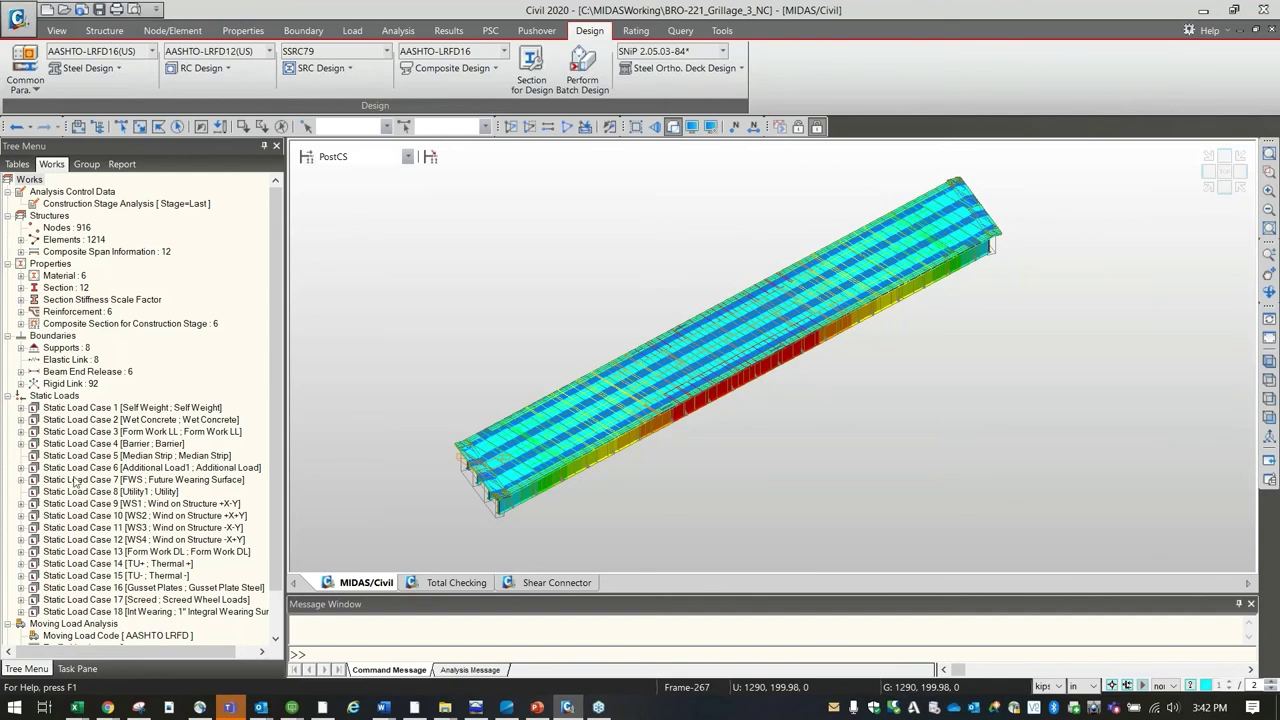
Step: Display the element beam loads of the Barrier static load case on the model to examine them, and hide them again
{"action": "left_click", "coordinate": [21, 444]}
{"action": "right_click", "coordinate": [110, 456]}
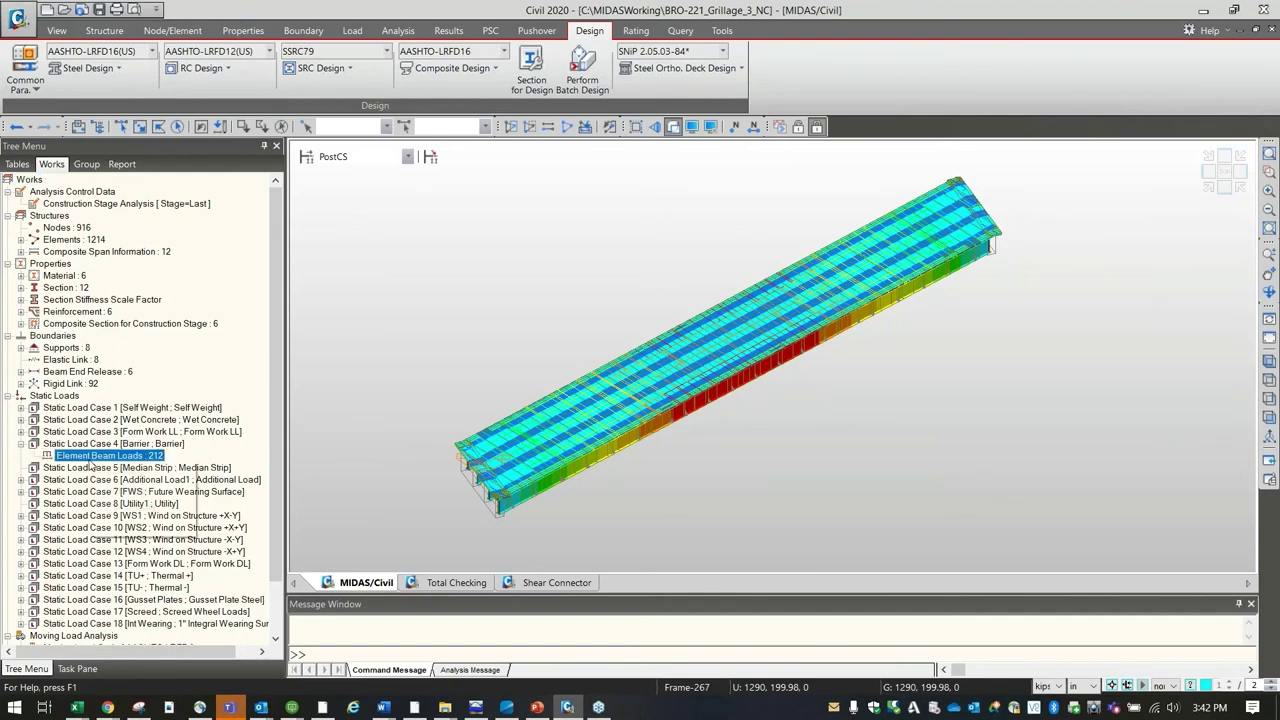
{"action": "left_click", "coordinate": [129, 489]}
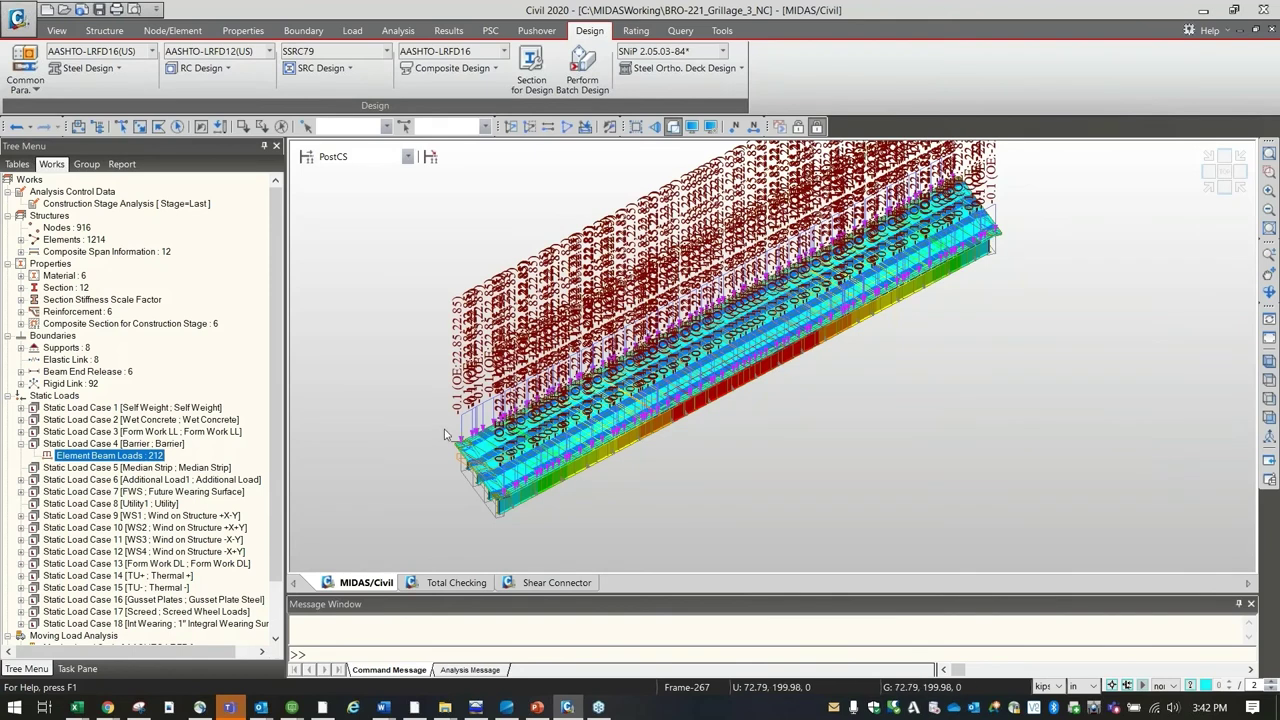
{"action": "right_click", "coordinate": [129, 462]}
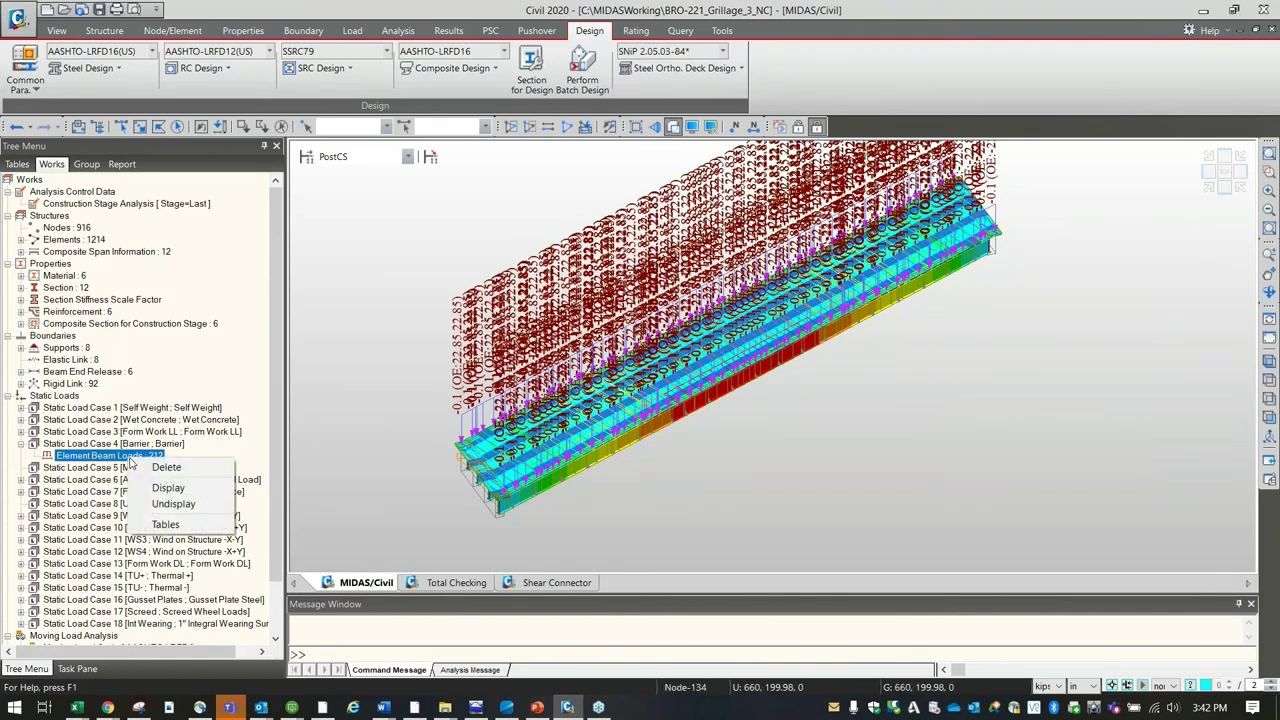
{"action": "left_click", "coordinate": [155, 503]}
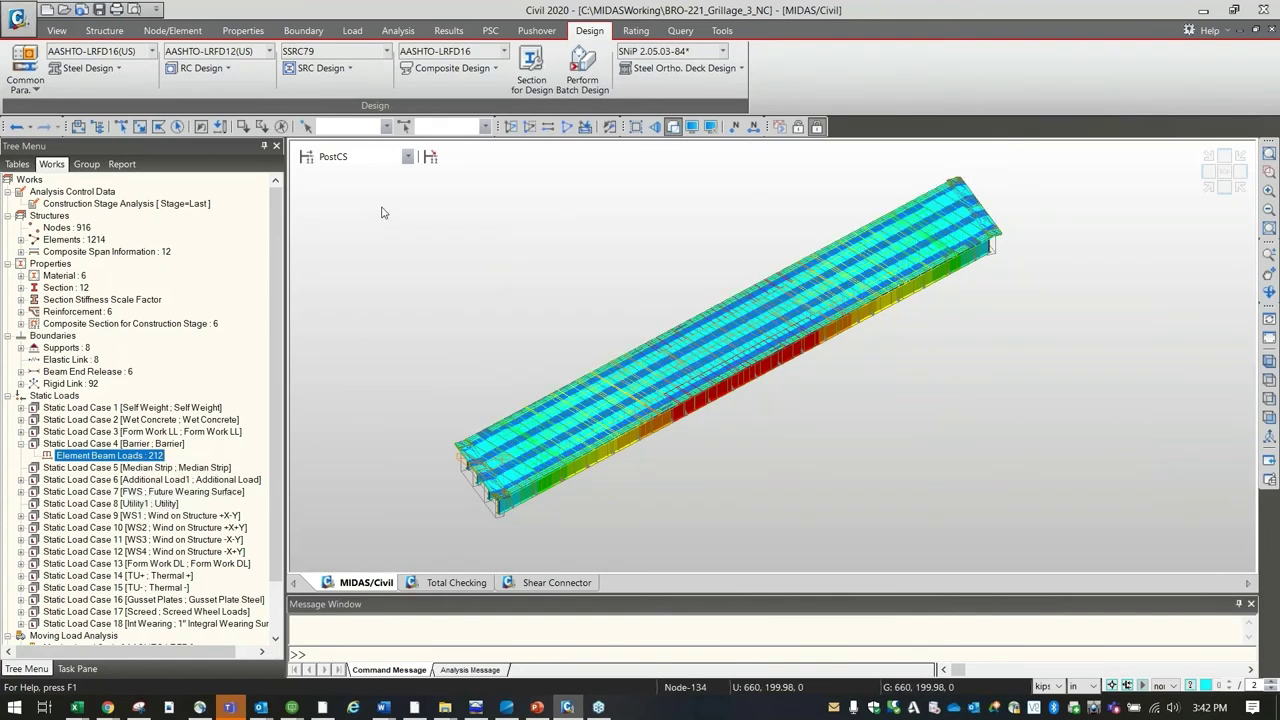
Step: Reopen the Shear Connector table from the composite design tables to view its element entries
{"action": "left_click", "coordinate": [470, 68]}
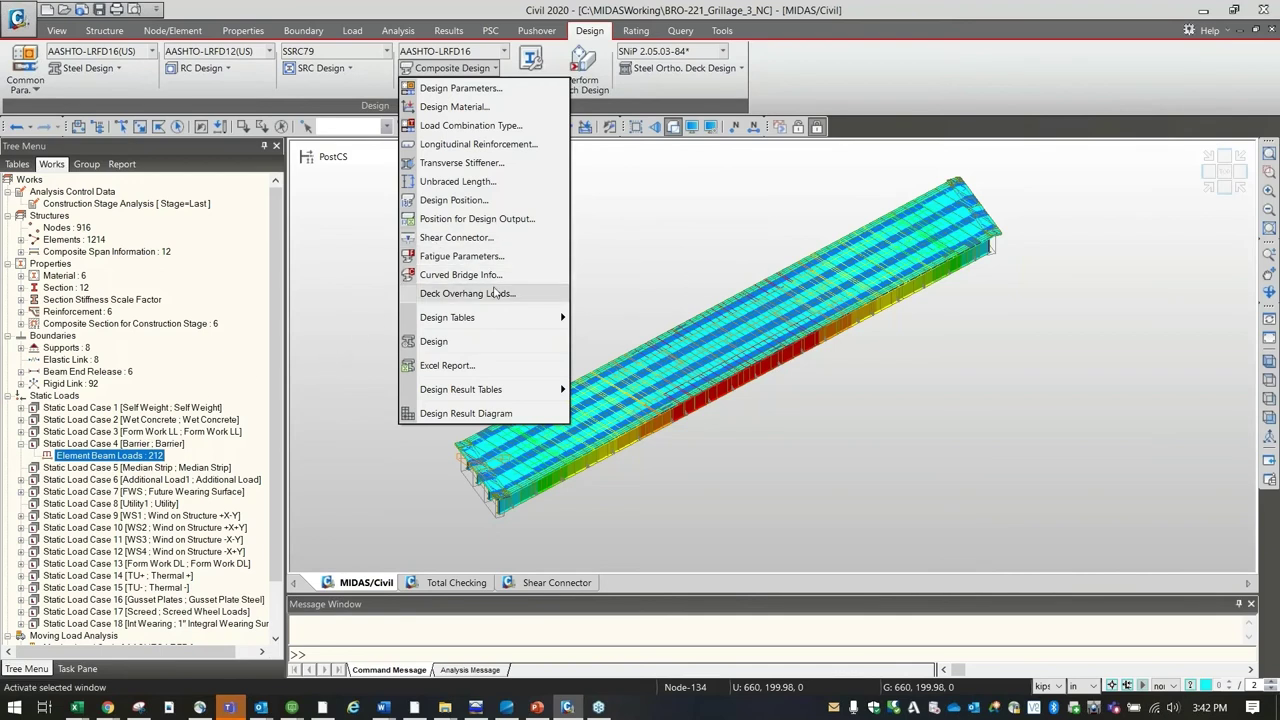
{"action": "mouse_move", "coordinate": [505, 317]}
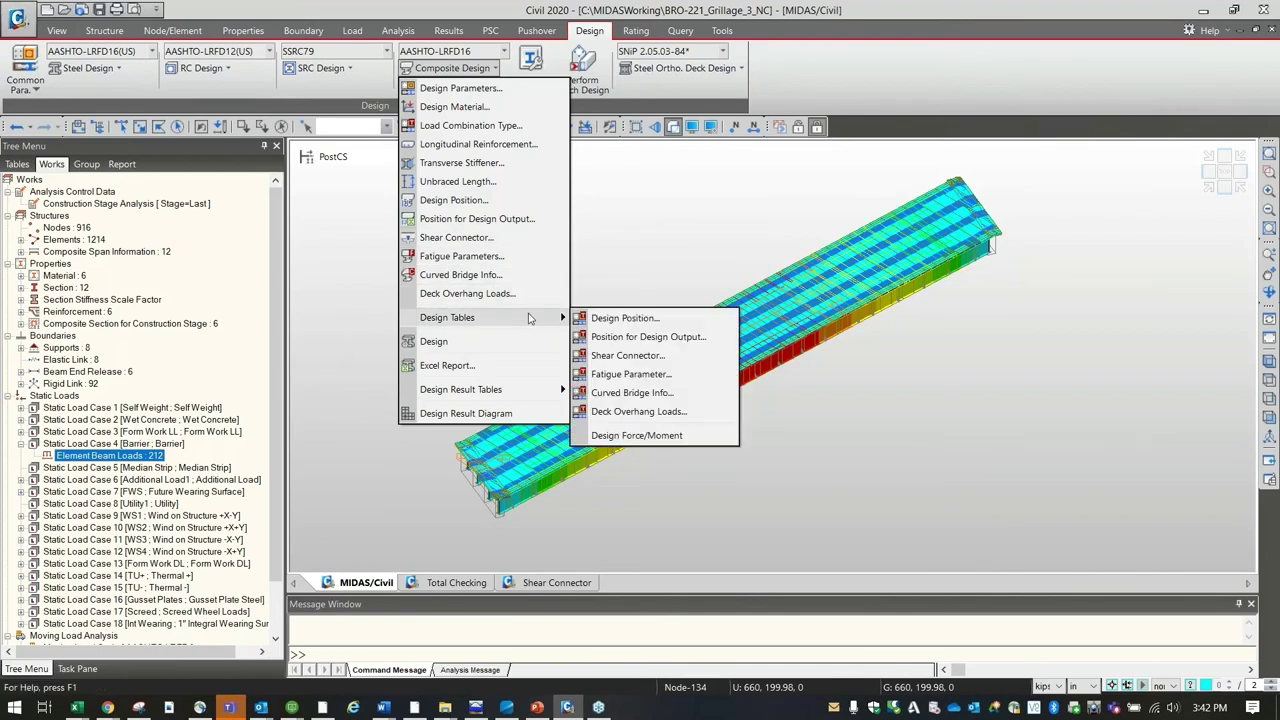
{"action": "left_click", "coordinate": [627, 355]}
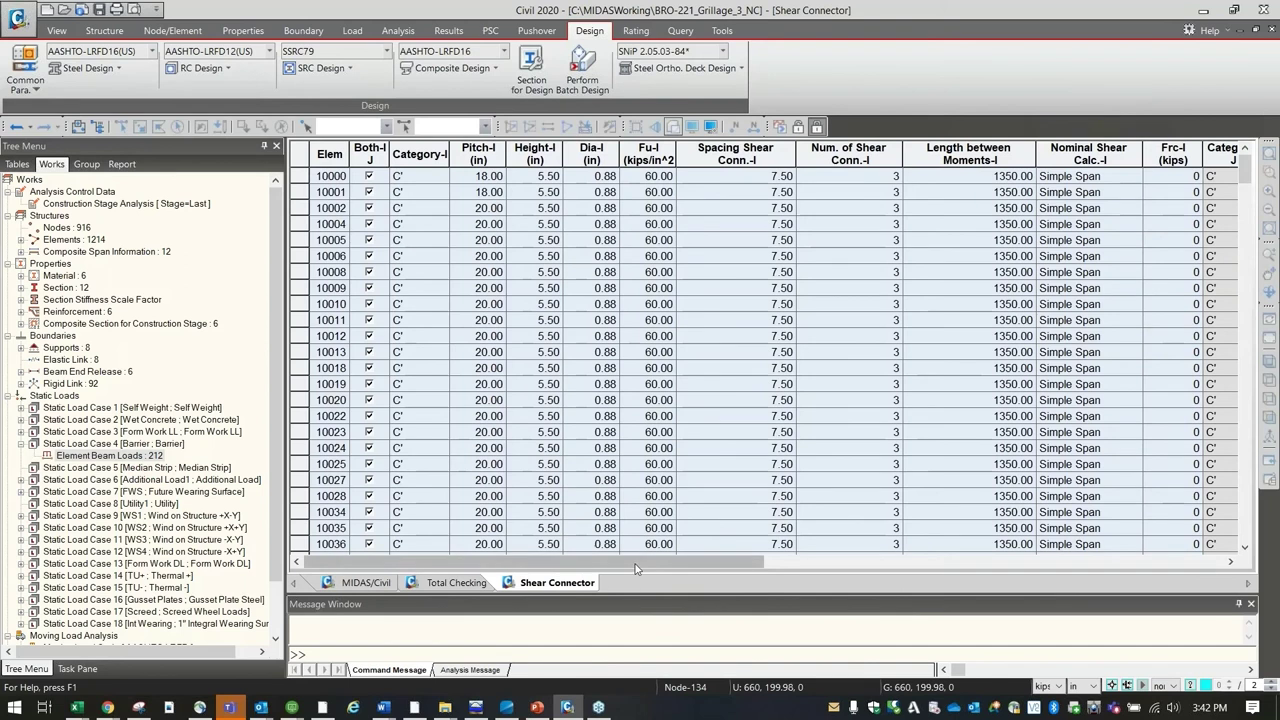
Step: Open the Total Checking result table for the composite design and examine its strength, service, fatigue and constructability ratio columns
{"action": "left_click_drag", "start_coordinate": [775, 567], "coordinate": [640, 570]}
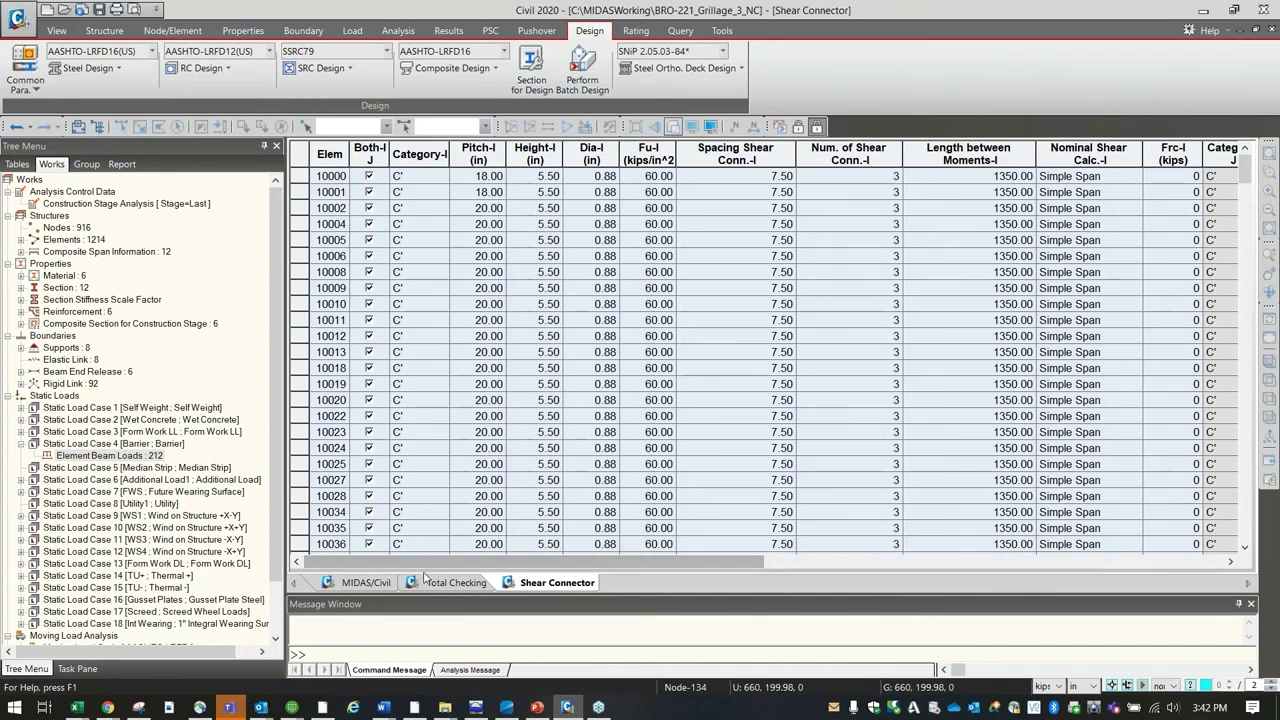
{"action": "left_click", "coordinate": [386, 584]}
{"action": "left_click", "coordinate": [452, 68]}
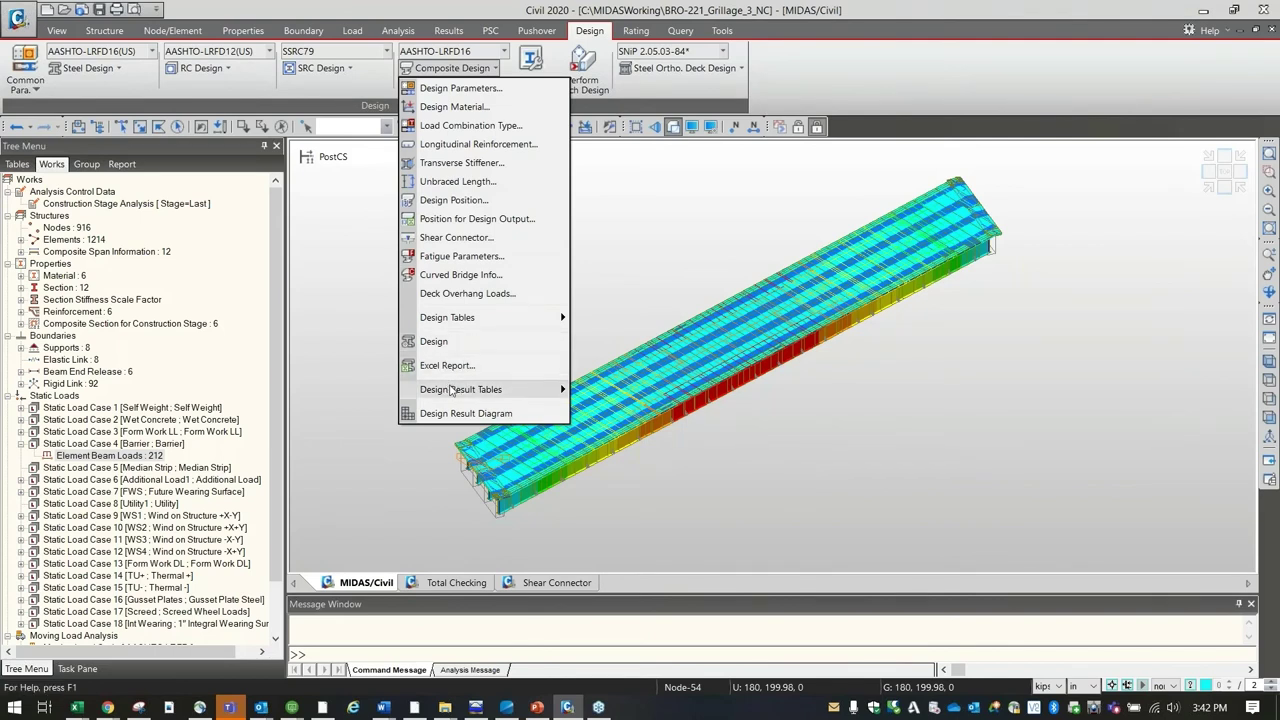
{"action": "mouse_move", "coordinate": [464, 395]}
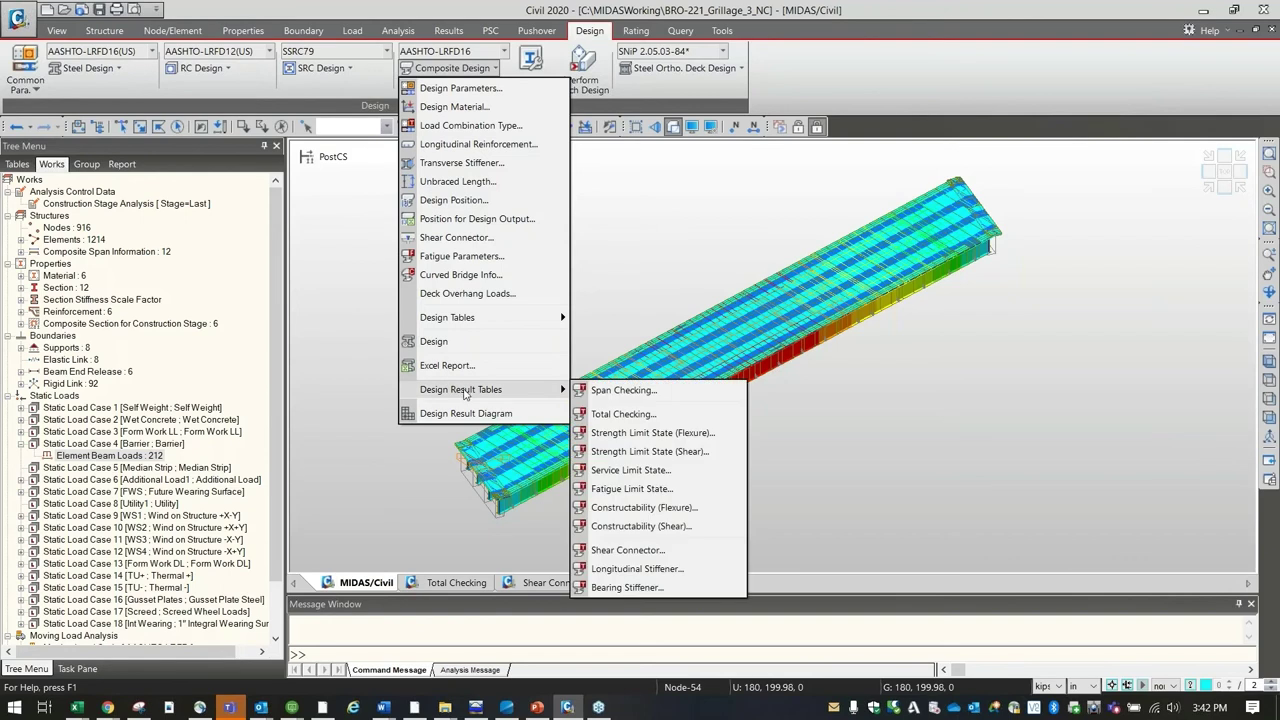
{"action": "left_click", "coordinate": [622, 414]}
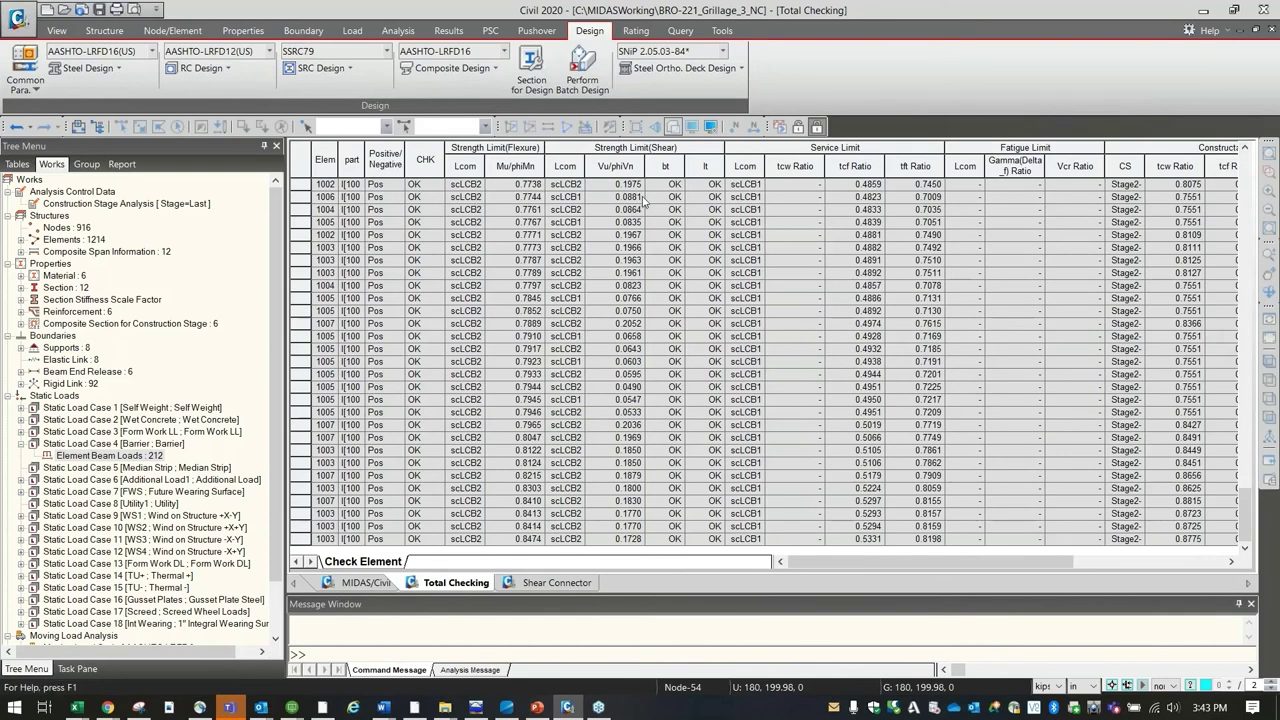
{"action": "left_click", "coordinate": [517, 145]}
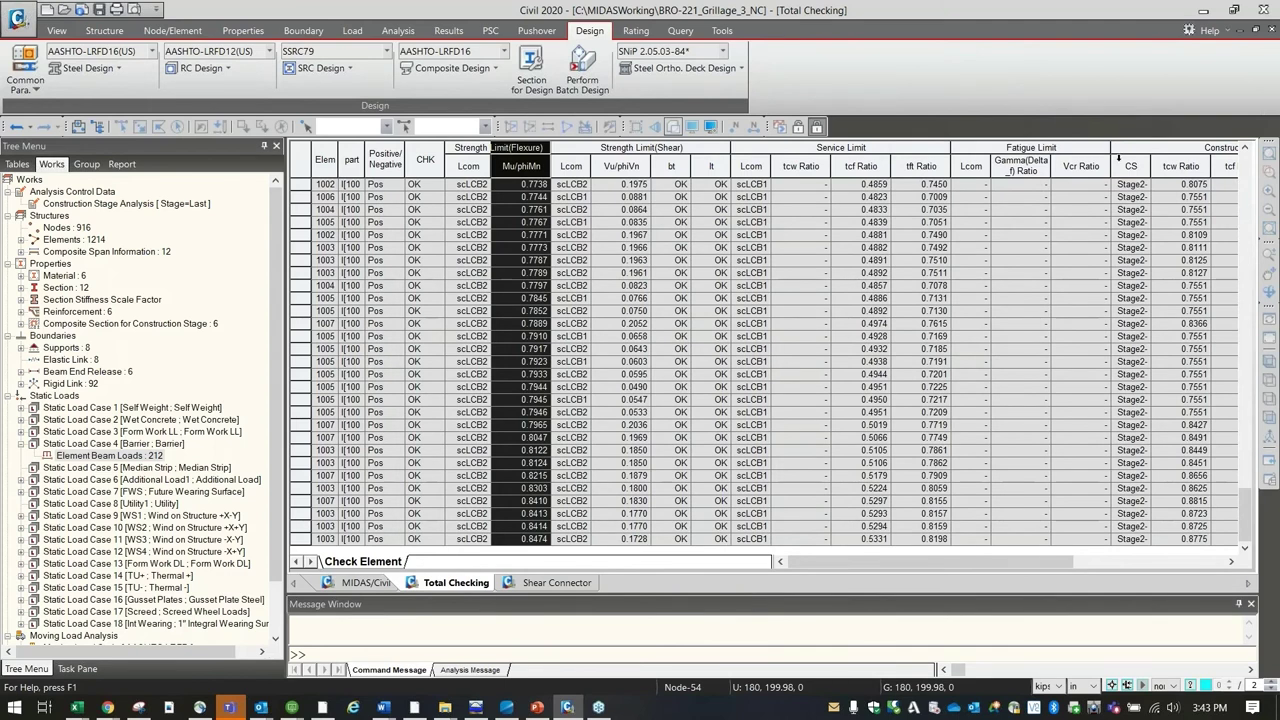
{"action": "left_click_drag", "start_coordinate": [1059, 567], "coordinate": [1210, 567]}
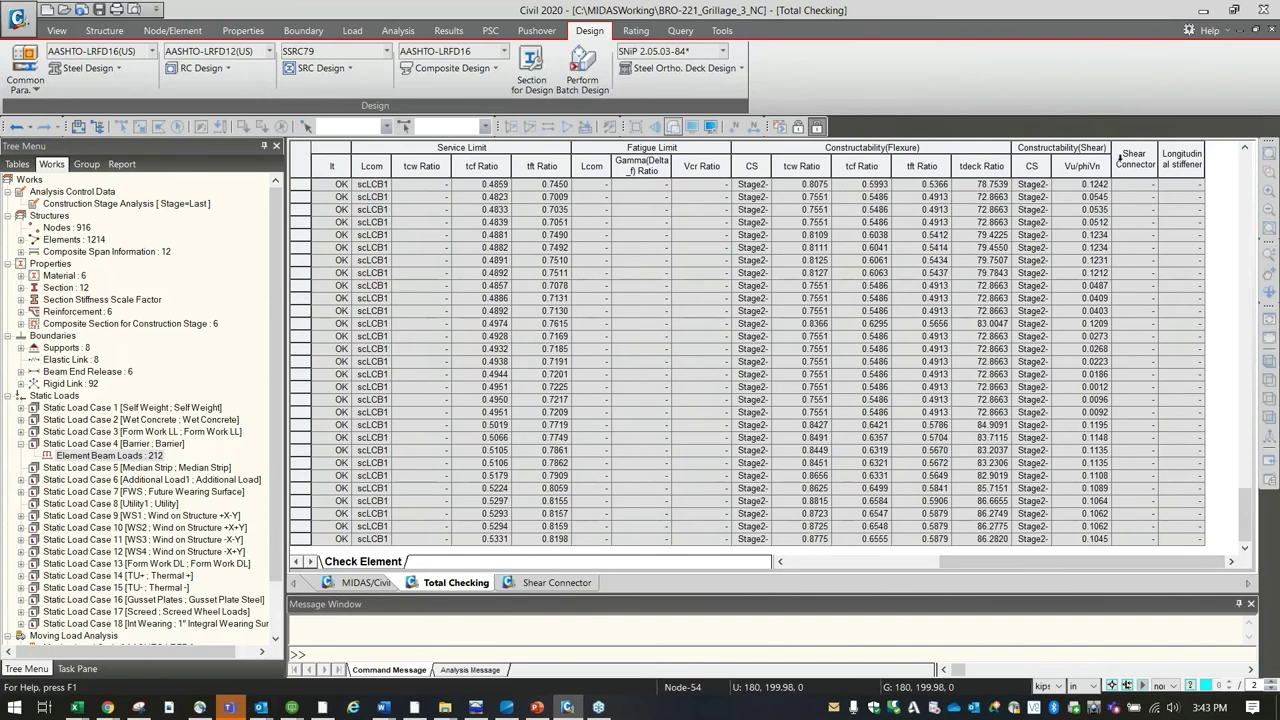
{"action": "left_click_drag", "start_coordinate": [1143, 561], "coordinate": [991, 561]}
{"action": "left_click", "coordinate": [671, 227]}
{"action": "left_click", "coordinate": [637, 287]}
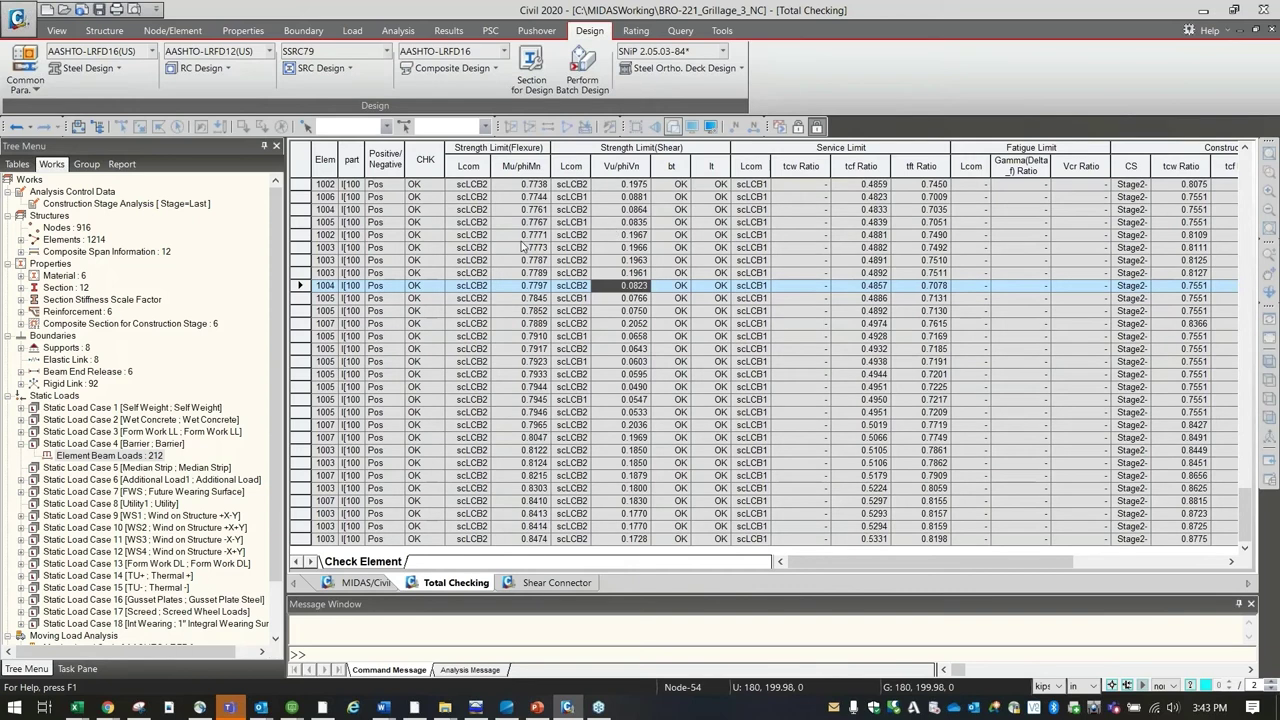
Step: Inspect the sort key columns of the Total Checking table, including Mu/phiMn, and close the sorting settings without changes
{"action": "right_click", "coordinate": [562, 208]}
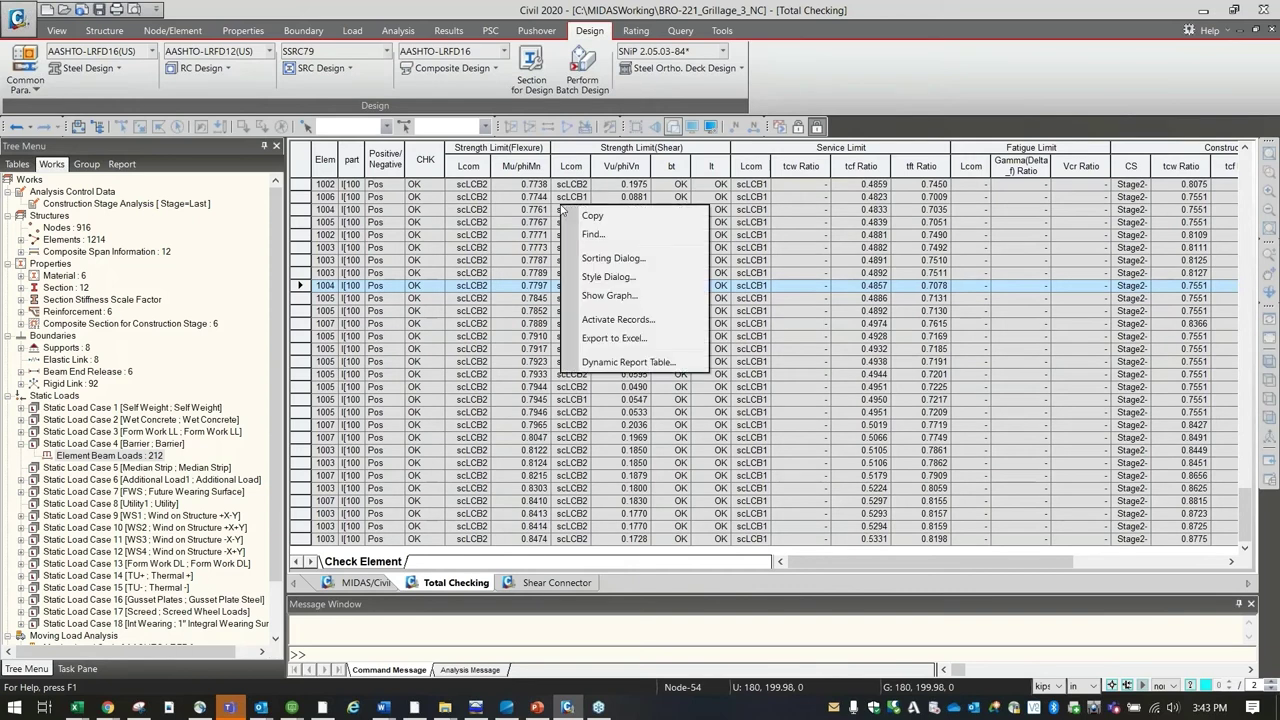
{"action": "left_click", "coordinate": [614, 258]}
{"action": "mouse_move", "coordinate": [605, 312]}
{"action": "left_mouse_down"}
{"action": "mouse_move", "coordinate": [600, 383]}
{"action": "mouse_move", "coordinate": [604, 325]}
{"action": "left_mouse_up"}
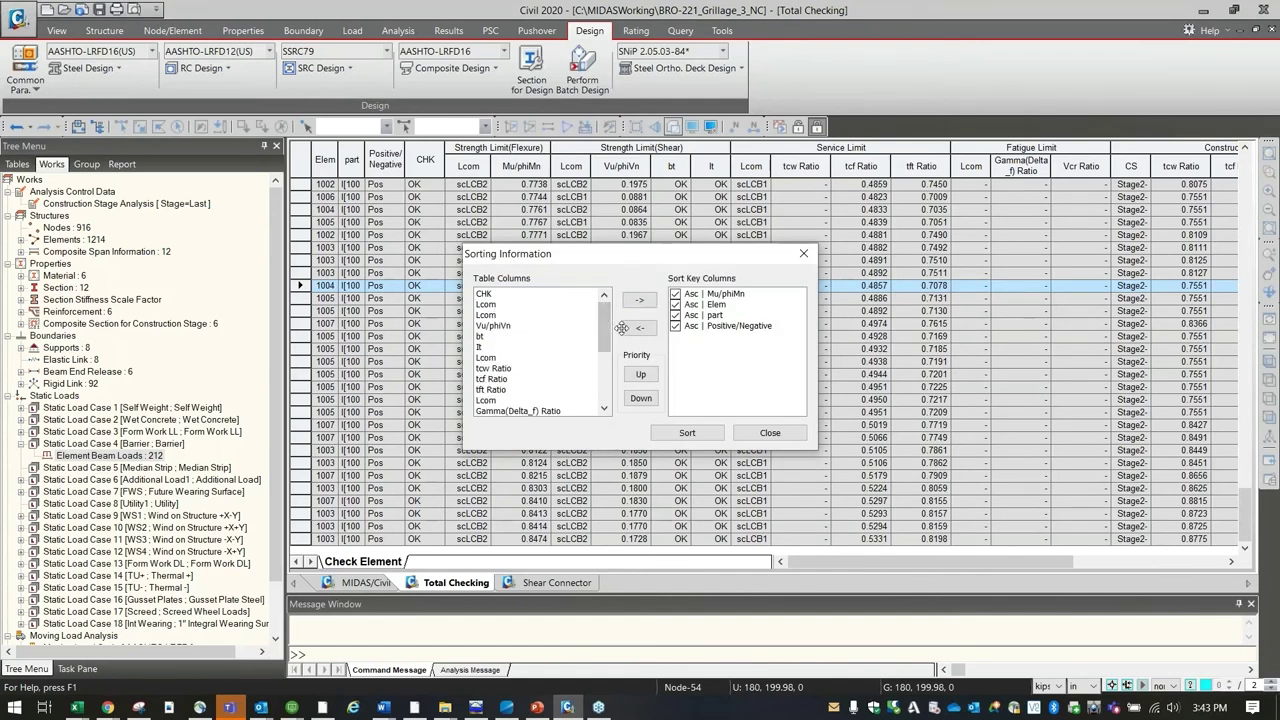
{"action": "left_click", "coordinate": [726, 294]}
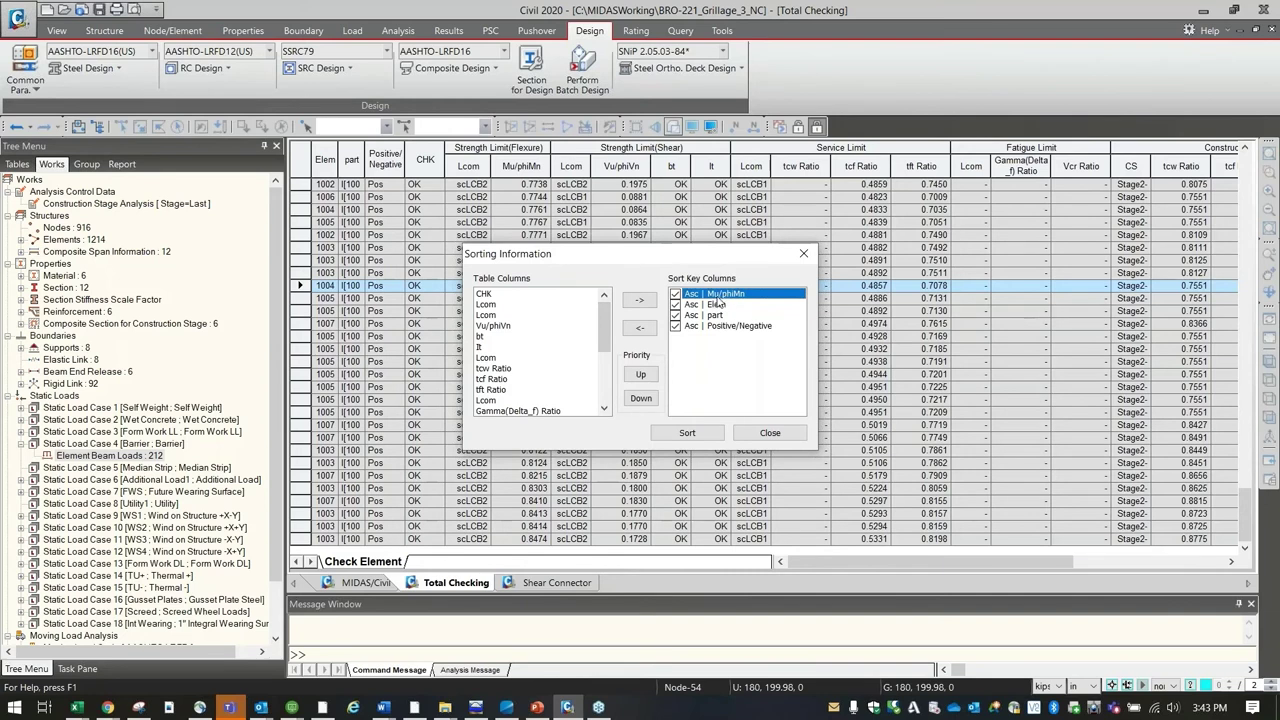
{"action": "left_click", "coordinate": [767, 435]}
Step: Widen the Elem column to show full element numbers and examine the last row's Mu/phiMn ratio
{"action": "mouse_move", "coordinate": [1245, 515]}
{"action": "left_mouse_down"}
{"action": "mouse_move", "coordinate": [1246, 180]}
{"action": "mouse_move", "coordinate": [1263, 530]}
{"action": "left_mouse_up"}
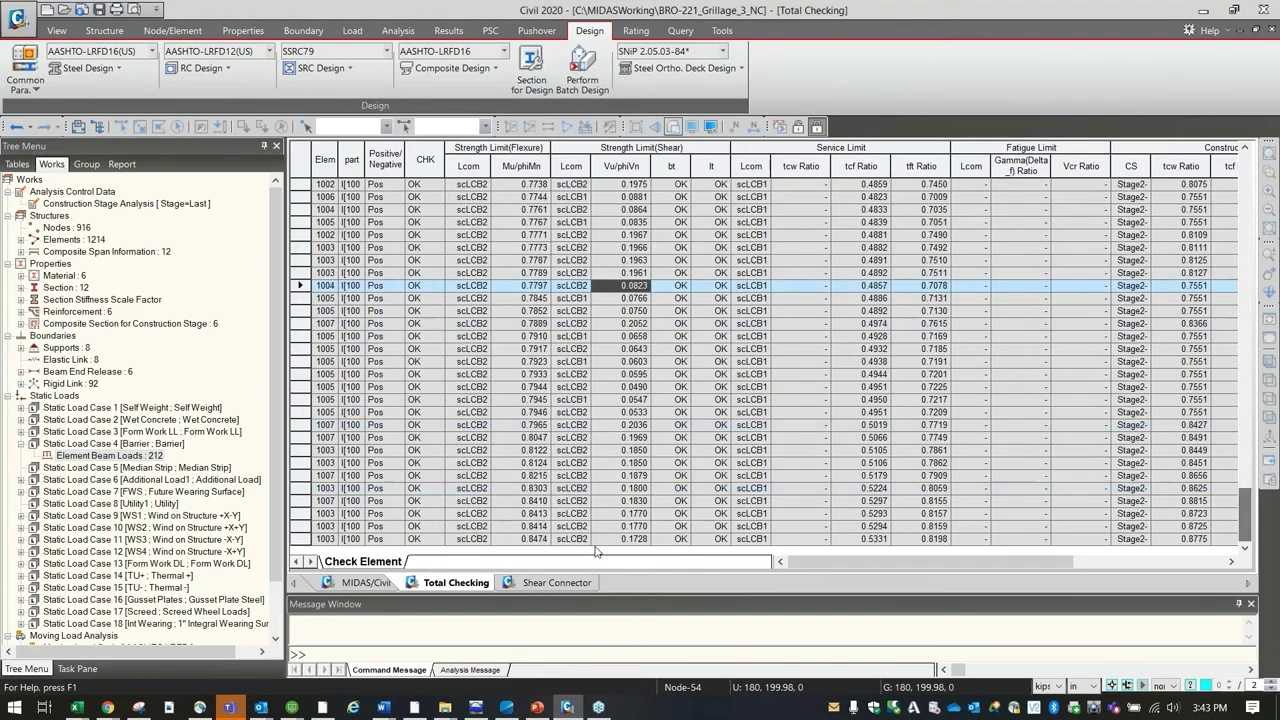
{"action": "left_click", "coordinate": [540, 538]}
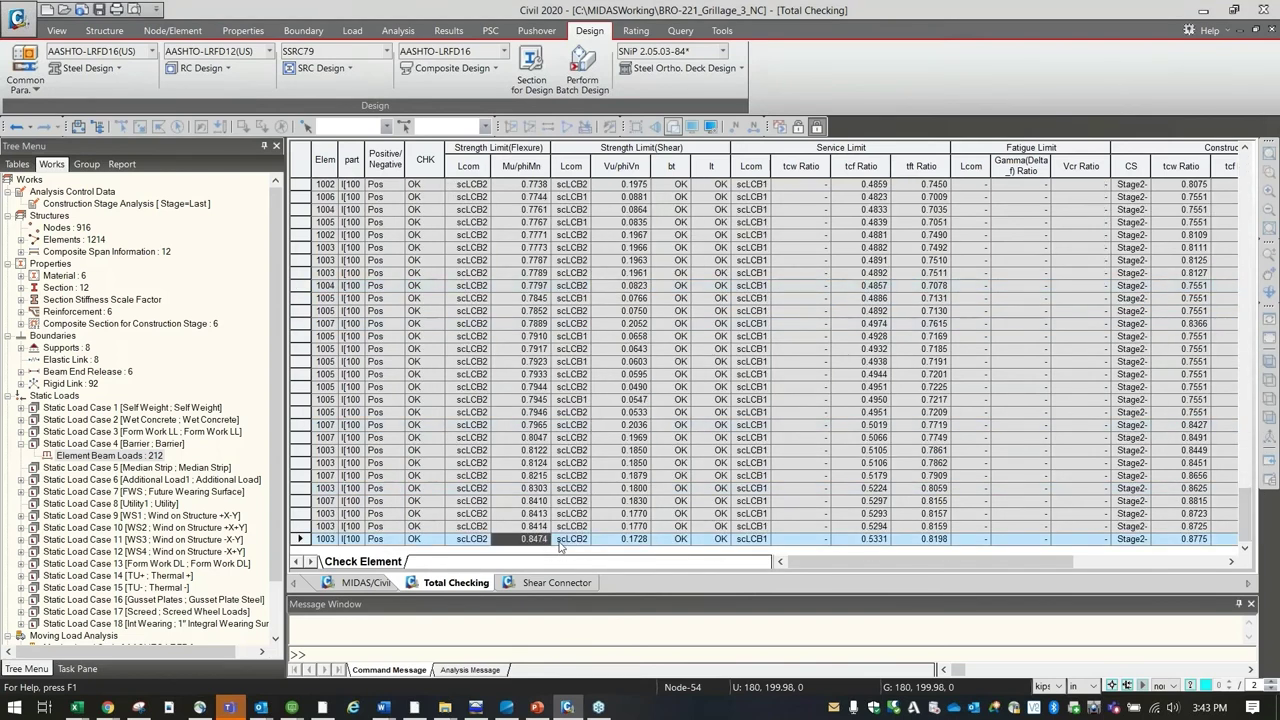
{"action": "double_click", "coordinate": [339, 162]}
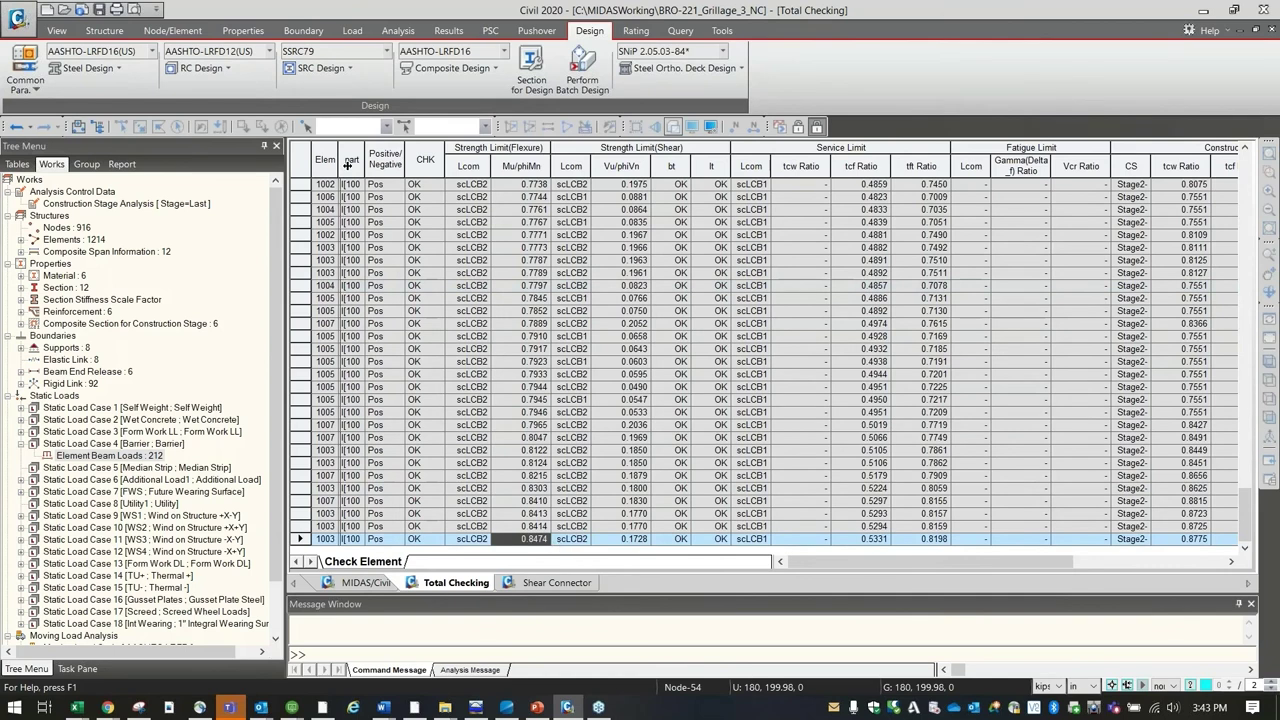
{"action": "left_click", "coordinate": [337, 543]}
{"action": "left_click", "coordinate": [541, 544]}
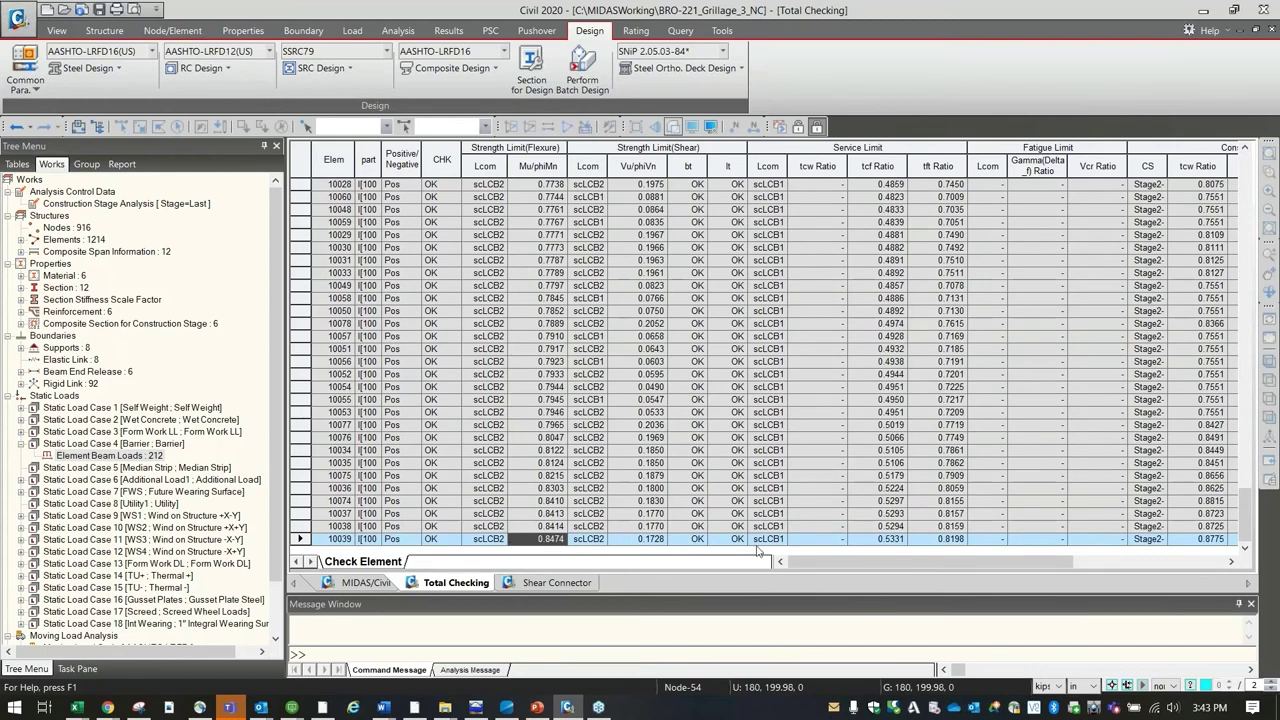
Step: Sort the Total Checking table in ascending order with Vu/phiVn as the first sort key, ahead of Mu/phiMn
{"action": "right_click", "coordinate": [901, 345]}
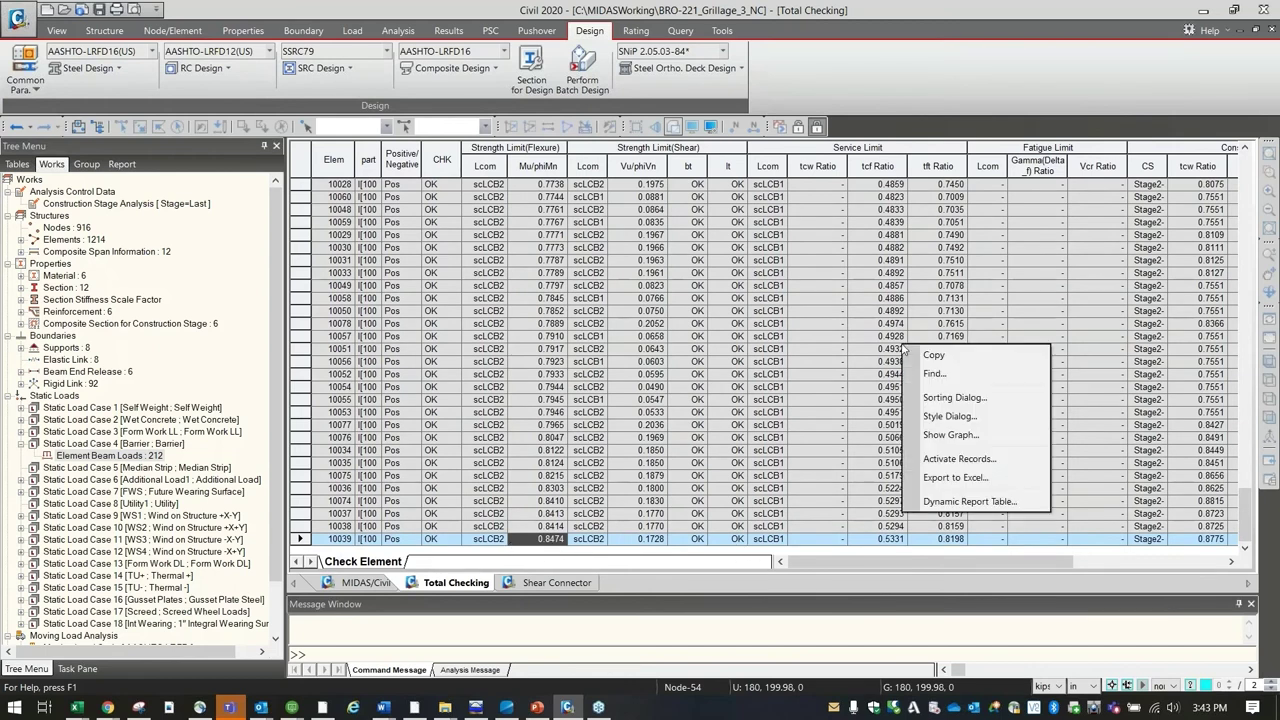
{"action": "left_click", "coordinate": [951, 408]}
{"action": "left_click", "coordinate": [495, 326]}
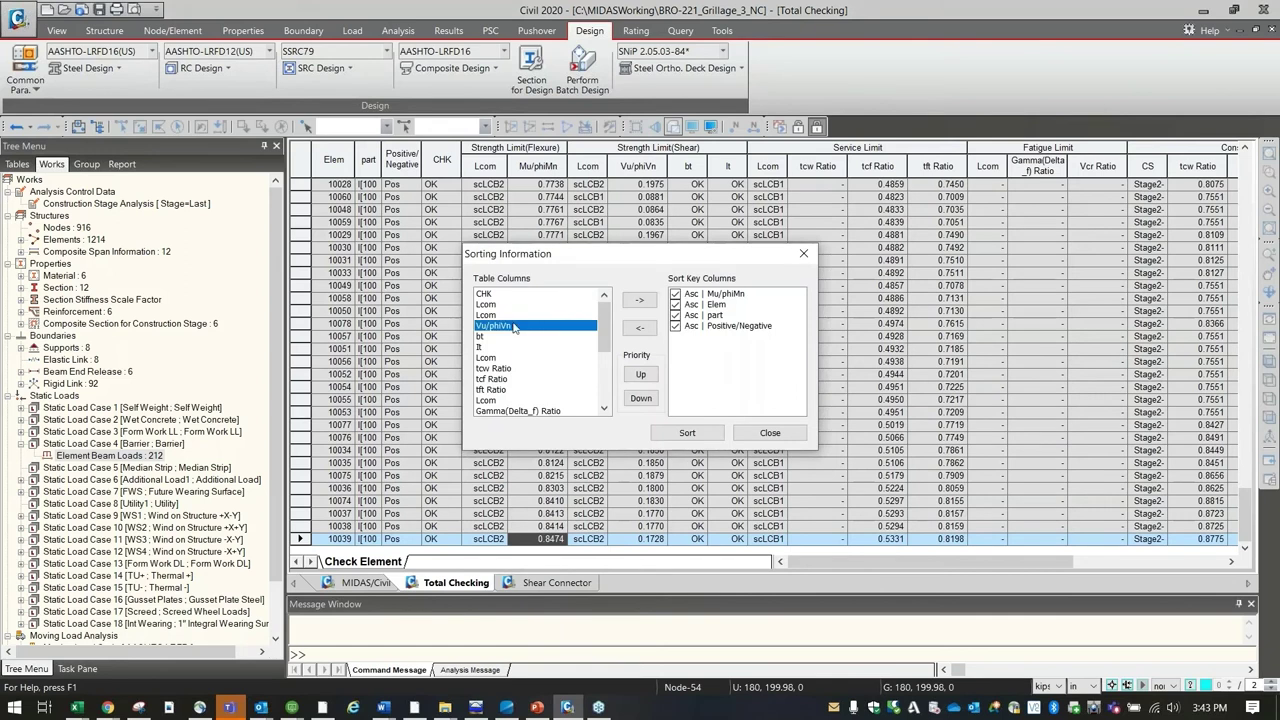
{"action": "left_click", "coordinate": [640, 299]}
{"action": "left_click", "coordinate": [641, 374]}
{"action": "left_click", "coordinate": [641, 374]}
{"action": "left_click", "coordinate": [641, 374]}
{"action": "left_click", "coordinate": [641, 374]}
{"action": "left_click", "coordinate": [688, 432]}
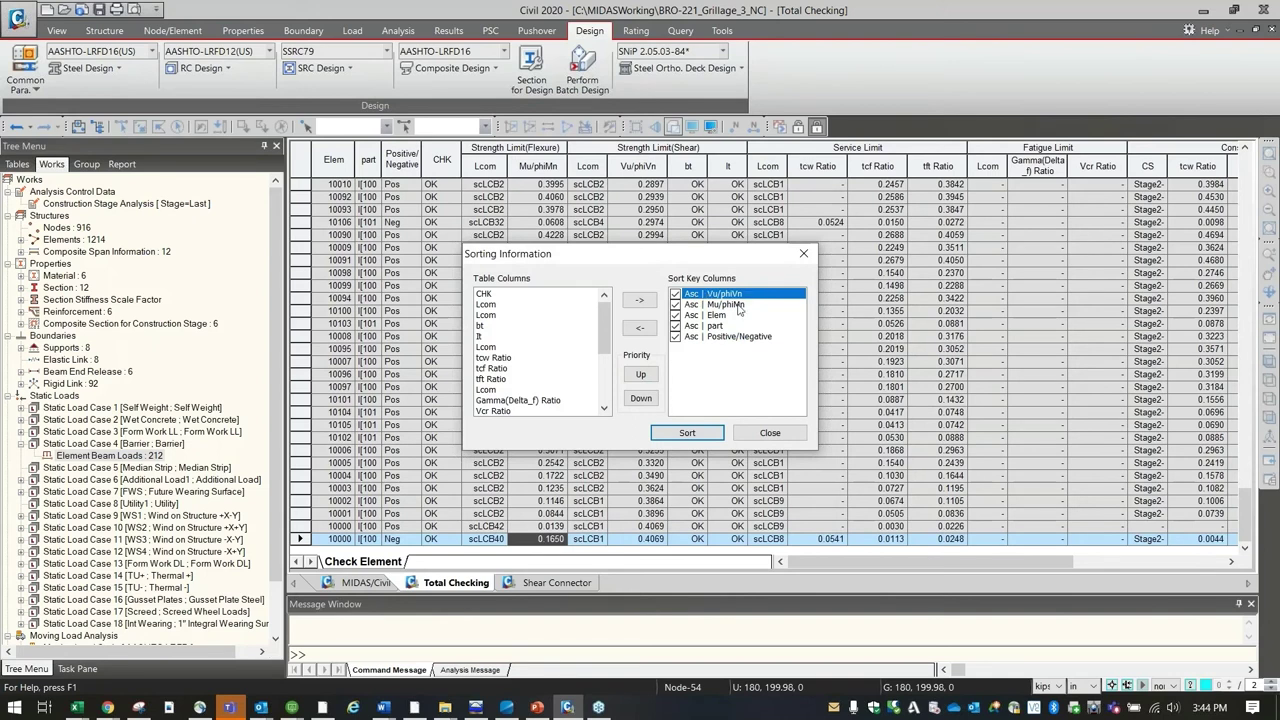
{"action": "left_click", "coordinate": [713, 318]}
{"action": "left_click", "coordinate": [720, 326]}
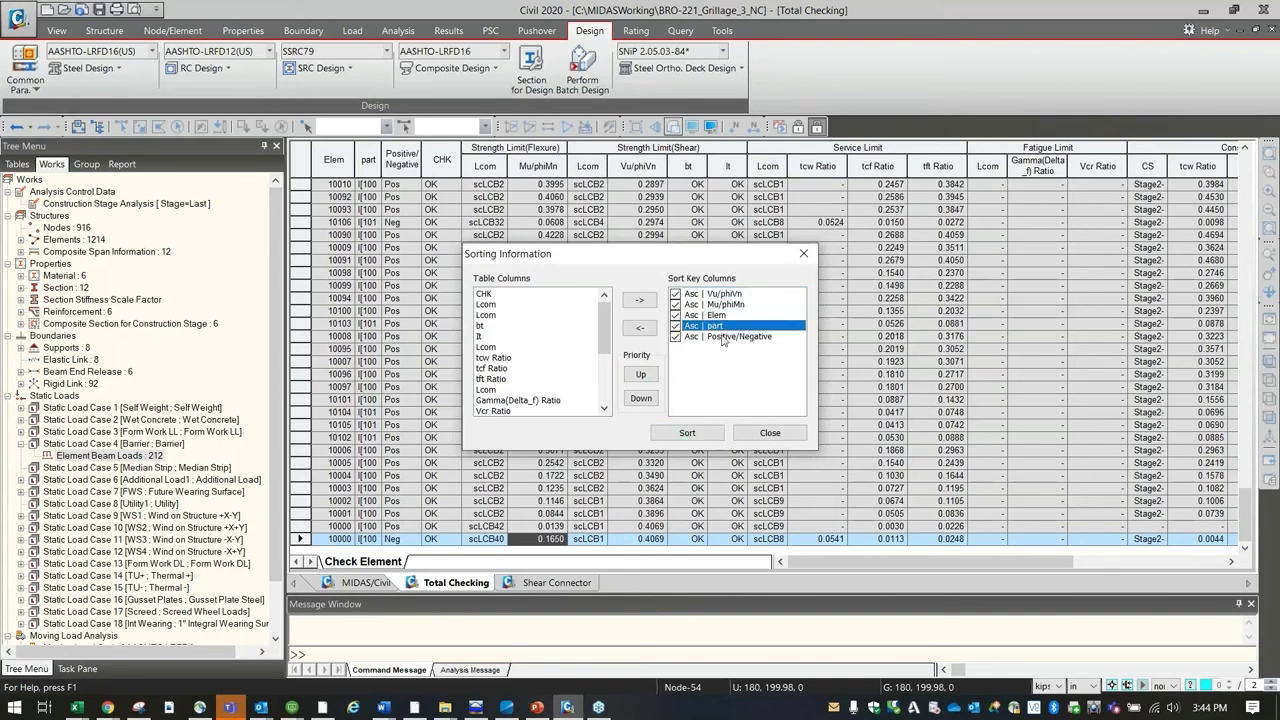
{"action": "left_click", "coordinate": [723, 338]}
{"action": "left_click", "coordinate": [769, 432]}
Step: Review the sorted Total Checking rows and close that table
{"action": "left_click", "coordinate": [840, 437]}
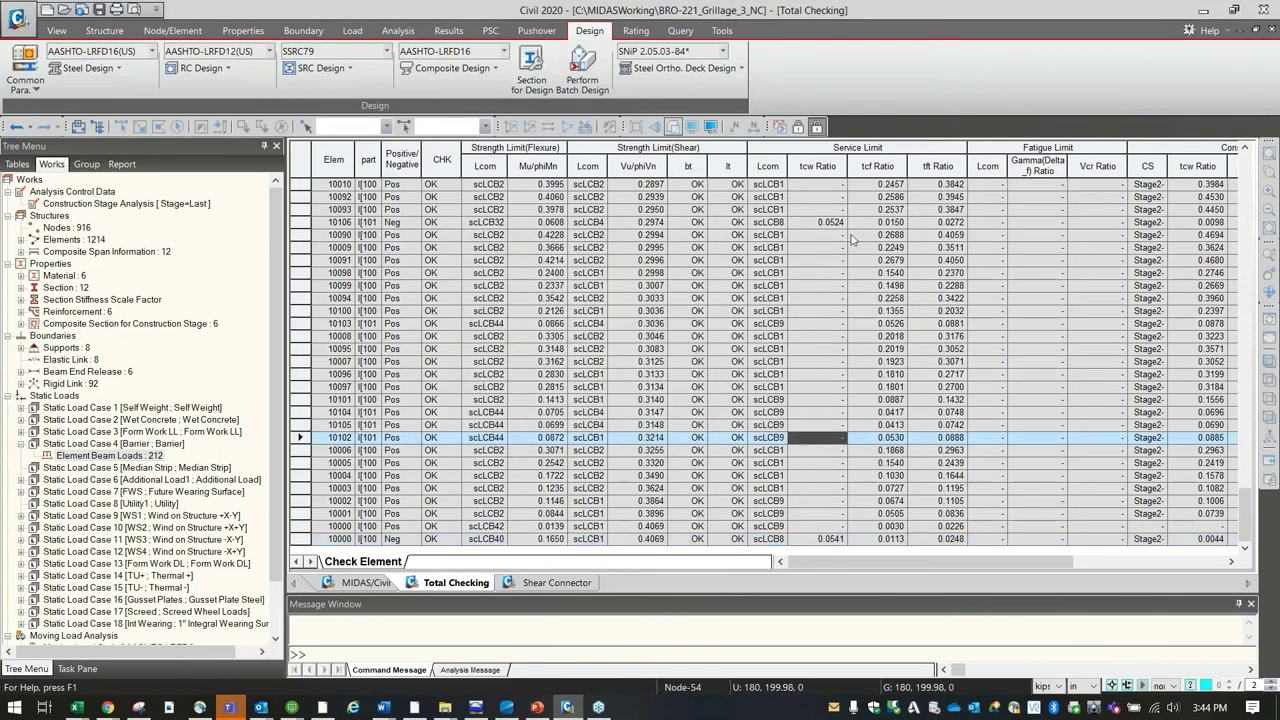
{"action": "mouse_move", "coordinate": [1245, 515]}
{"action": "left_mouse_down"}
{"action": "mouse_move", "coordinate": [1248, 185]}
{"action": "mouse_move", "coordinate": [1270, 380]}
{"action": "mouse_move", "coordinate": [1248, 515]}
{"action": "left_mouse_up"}
{"action": "left_click_drag", "start_coordinate": [790, 560], "coordinate": [844, 567]}
{"action": "right_click", "coordinate": [447, 583]}
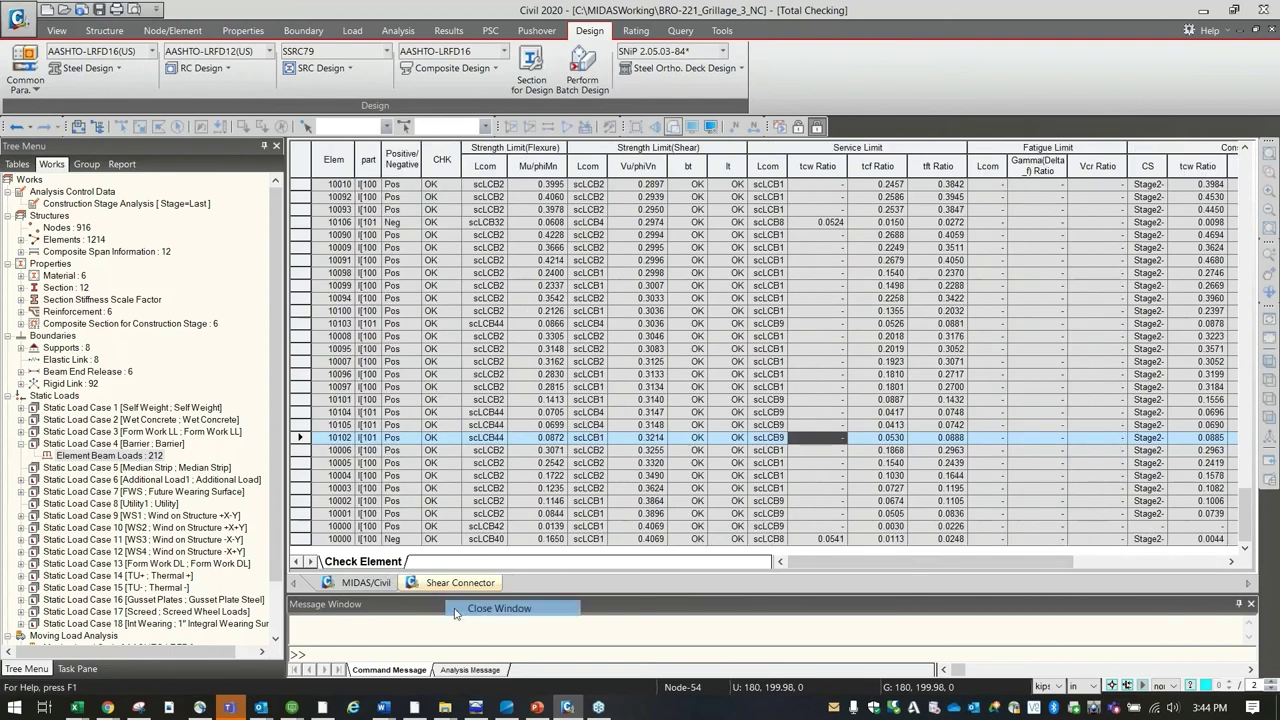
{"action": "left_click", "coordinate": [499, 608]}
Step: Open the Strength Limit State (Flexure) result table for all listed elements, with parts i and j and both Pos and Neg
{"action": "left_click", "coordinate": [360, 582]}
{"action": "left_click", "coordinate": [462, 68]}
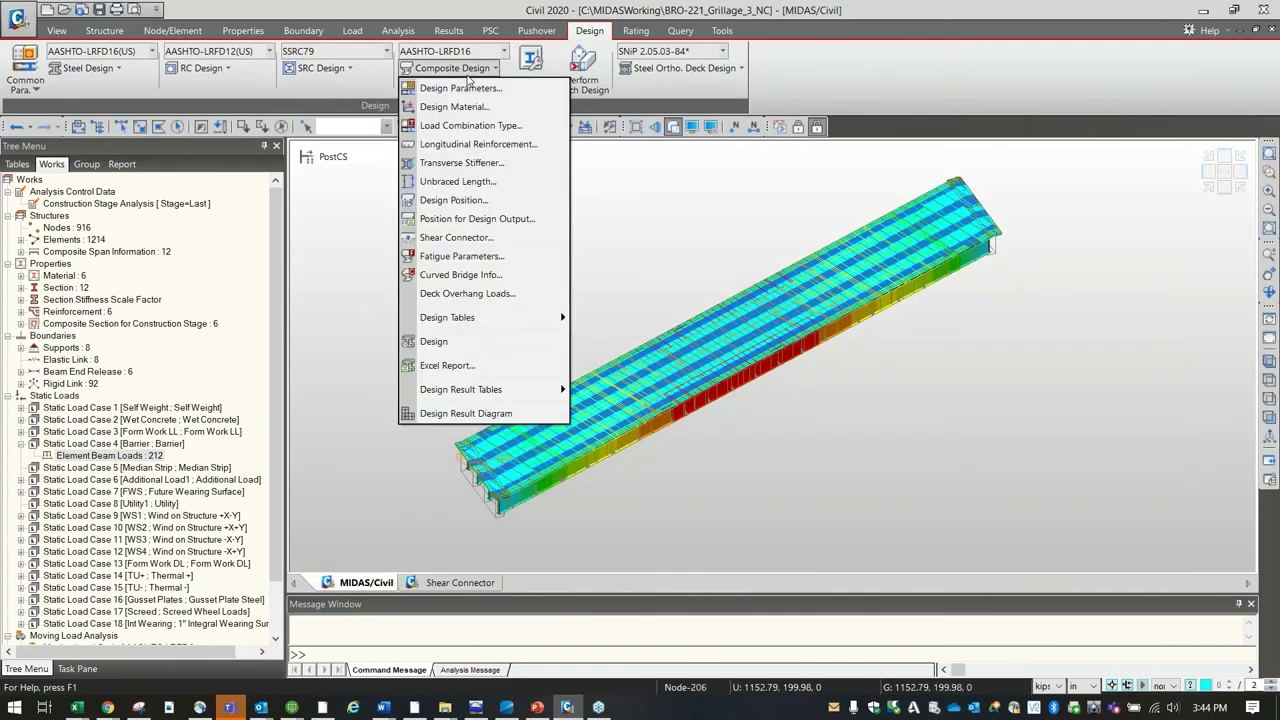
{"action": "mouse_move", "coordinate": [476, 393]}
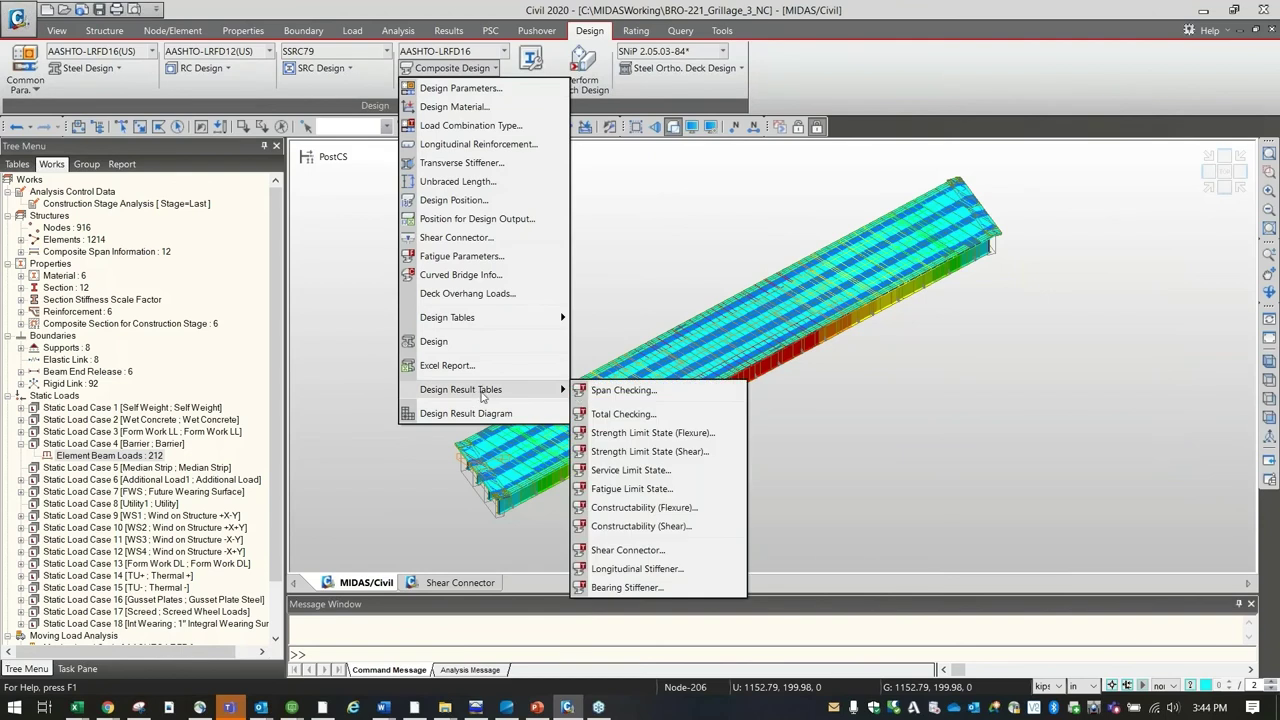
{"action": "left_click", "coordinate": [676, 437]}
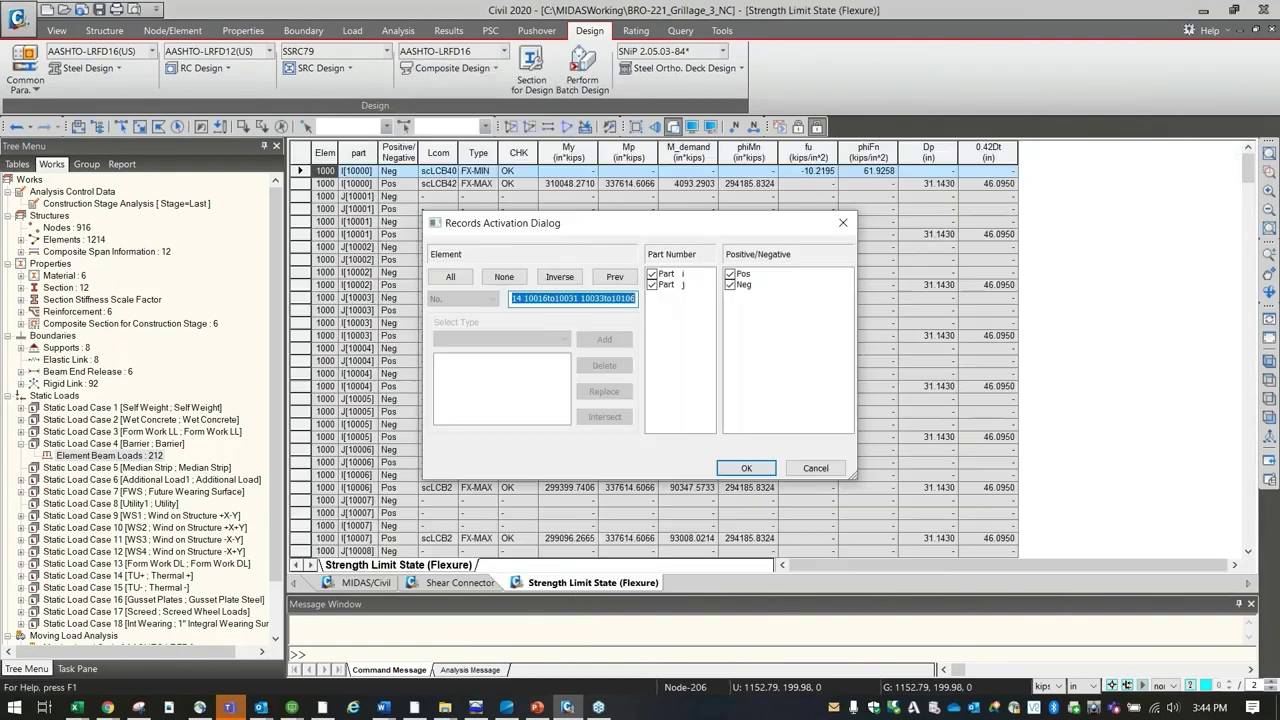
{"action": "left_click", "coordinate": [749, 469]}
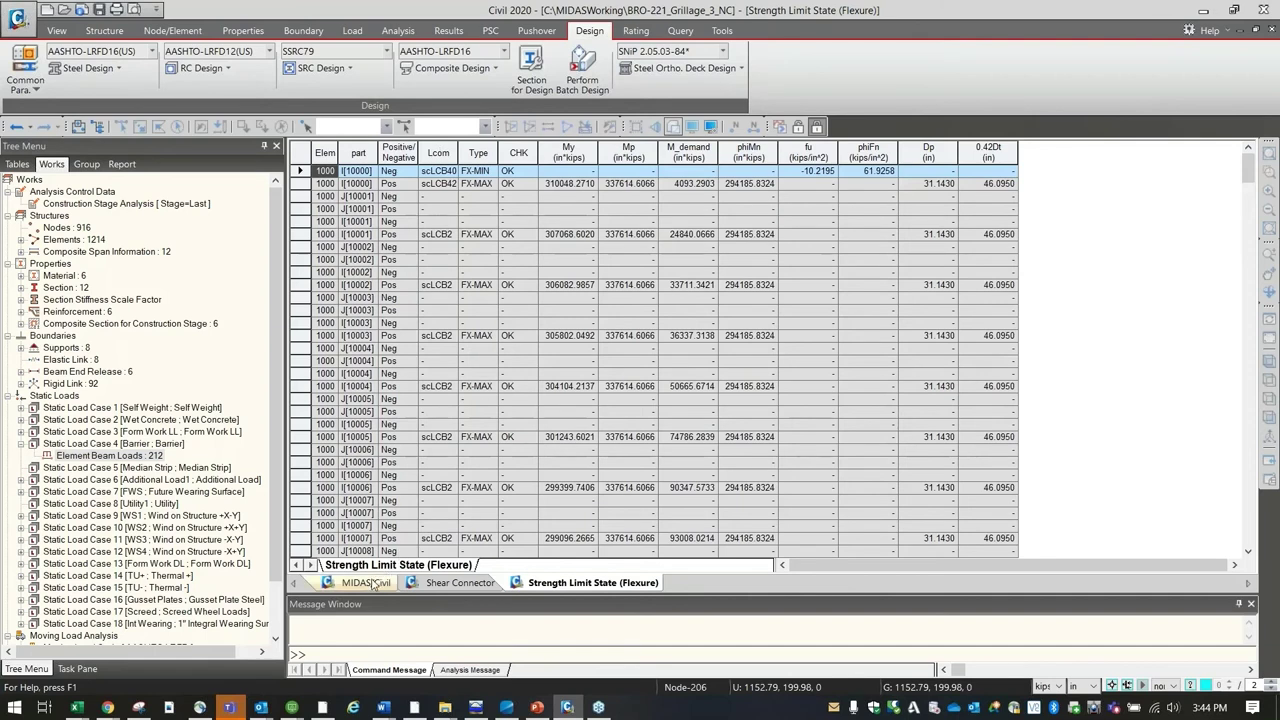
Step: Open the Service Limit State result table for all listed elements and examine the fc, ftop and fbot stresses
{"action": "left_click", "coordinate": [366, 582]}
{"action": "left_click", "coordinate": [450, 68]}
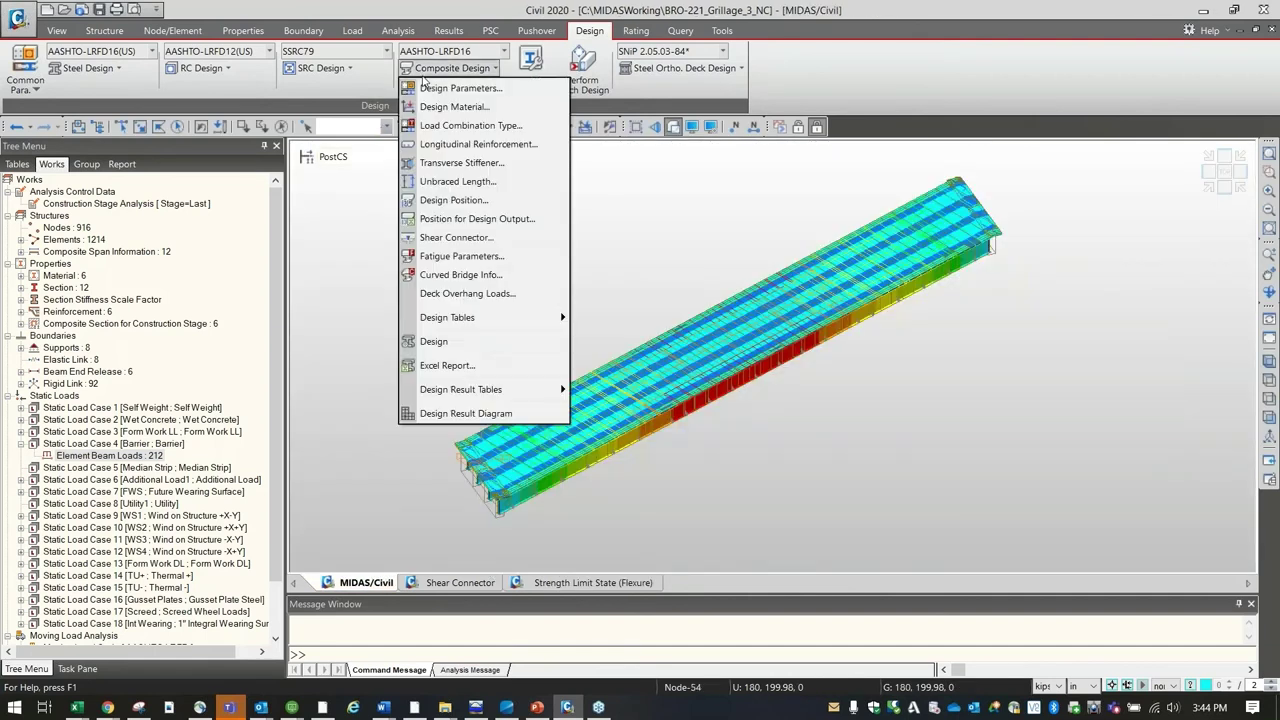
{"action": "mouse_move", "coordinate": [536, 390]}
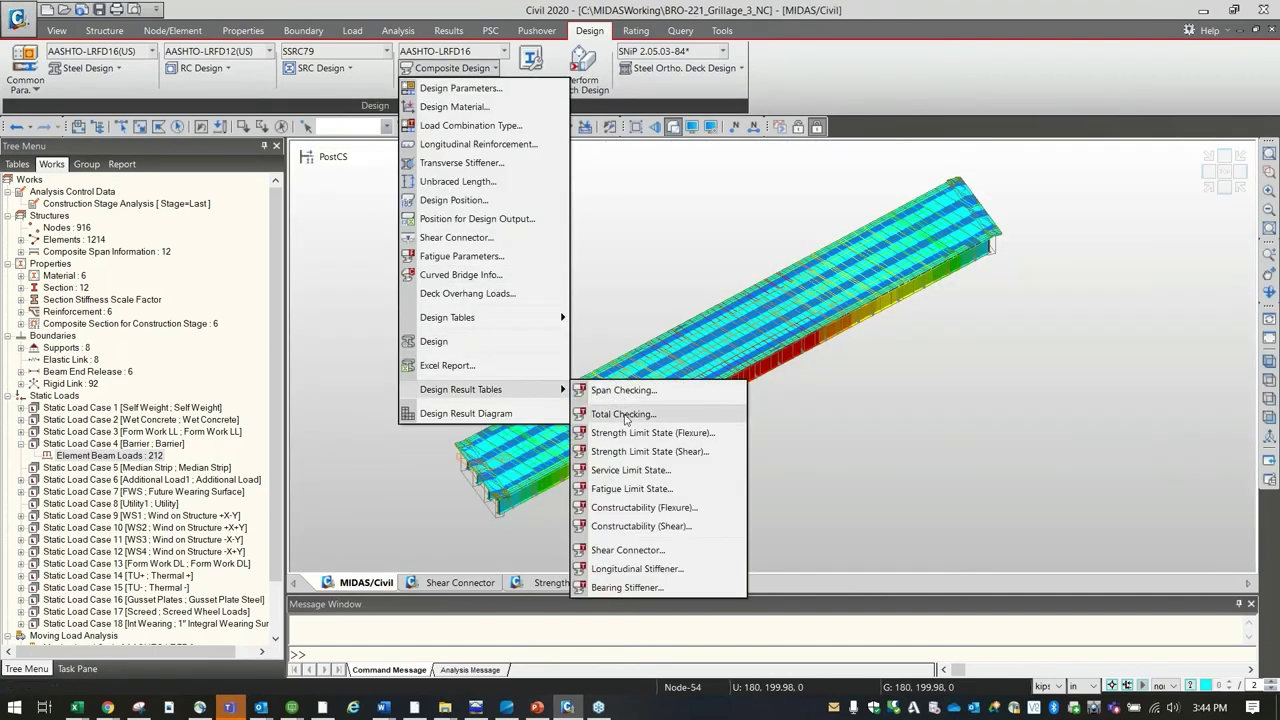
{"action": "left_click", "coordinate": [653, 472]}
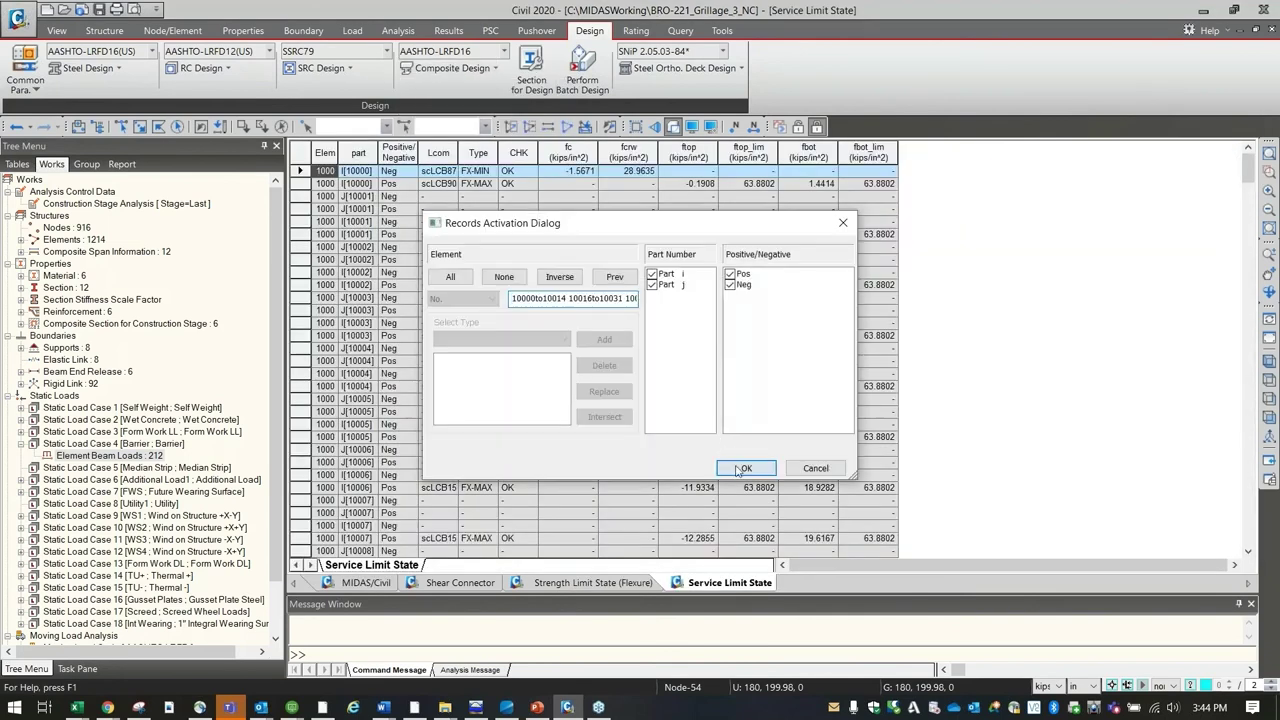
{"action": "left_click", "coordinate": [745, 468]}
{"action": "left_click", "coordinate": [568, 152]}
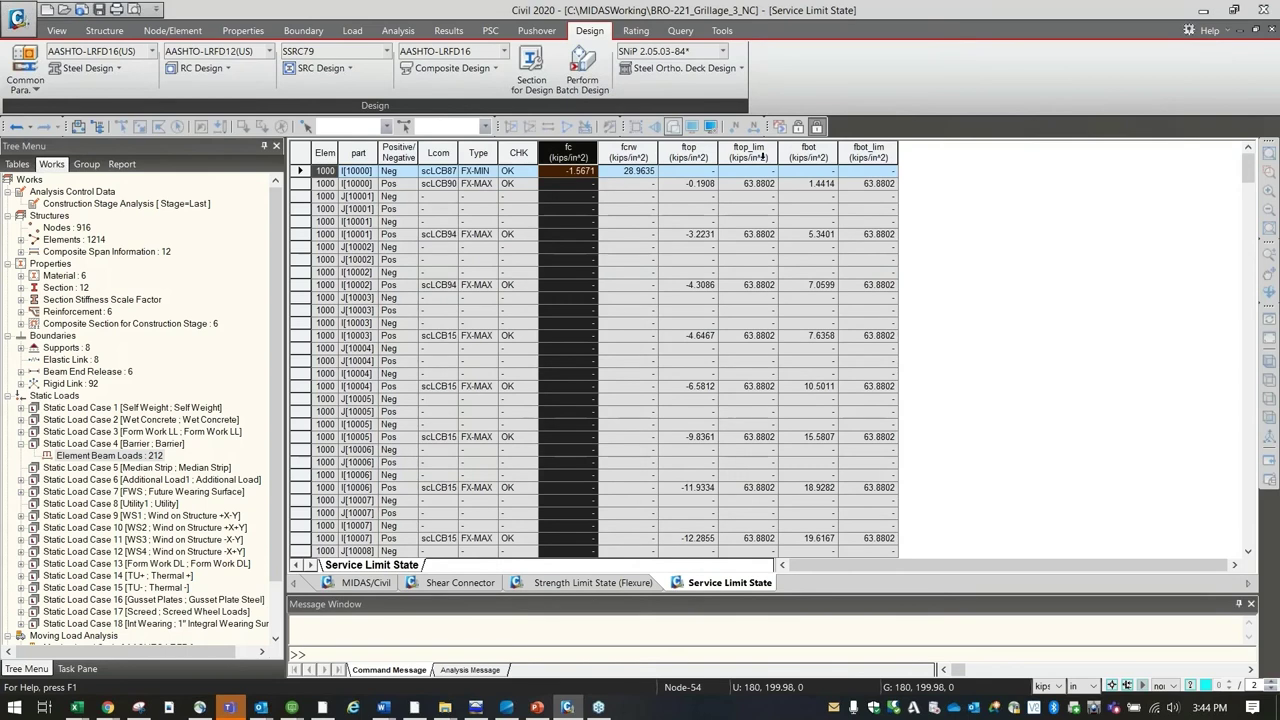
{"action": "left_click", "coordinate": [700, 186]}
{"action": "left_click", "coordinate": [806, 186]}
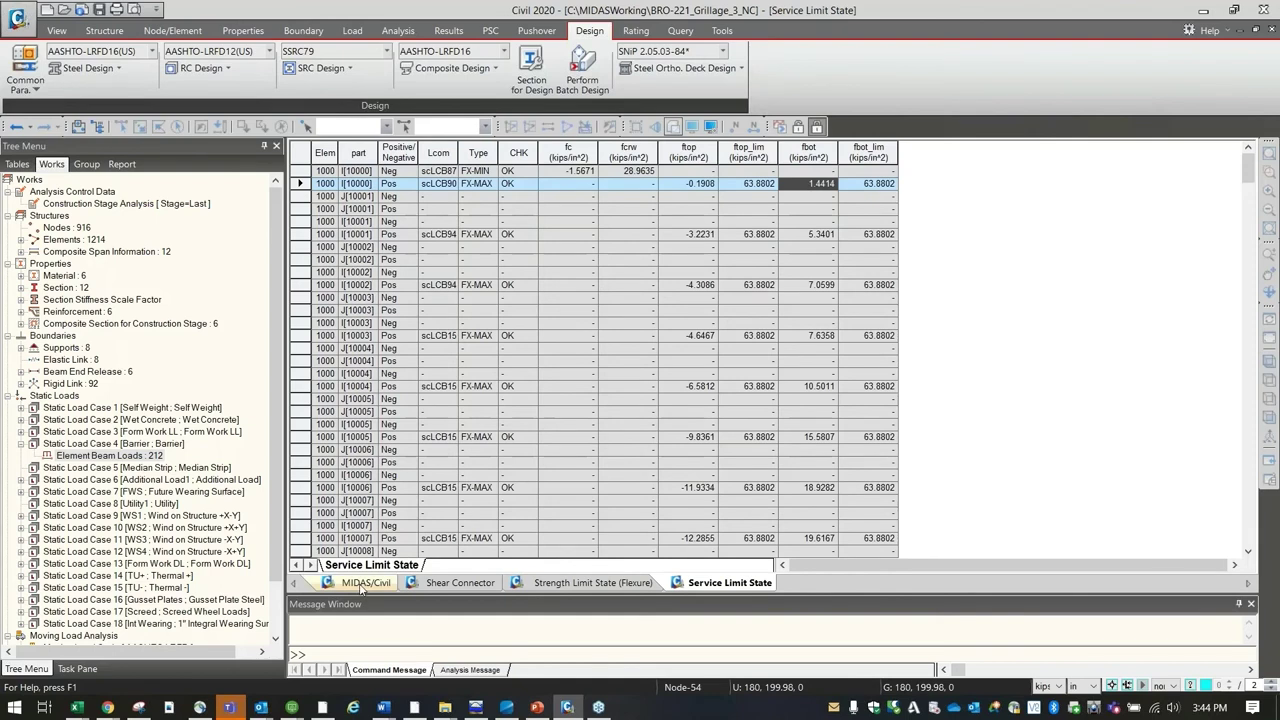
Step: Dismiss the meeting reminder, open the Shear Connector result table for parts i and j of all listed elements, and look through its rows
{"action": "left_click", "coordinate": [366, 582]}
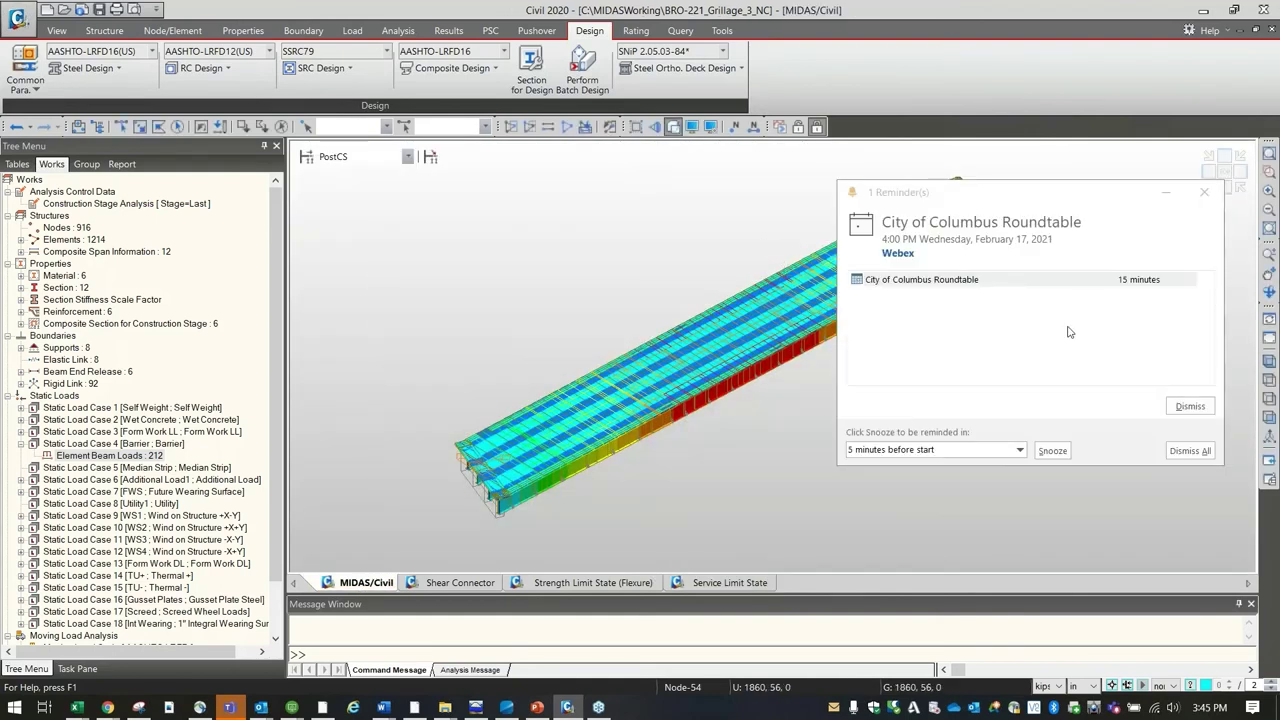
{"action": "left_click", "coordinate": [1190, 406]}
{"action": "left_click", "coordinate": [475, 77]}
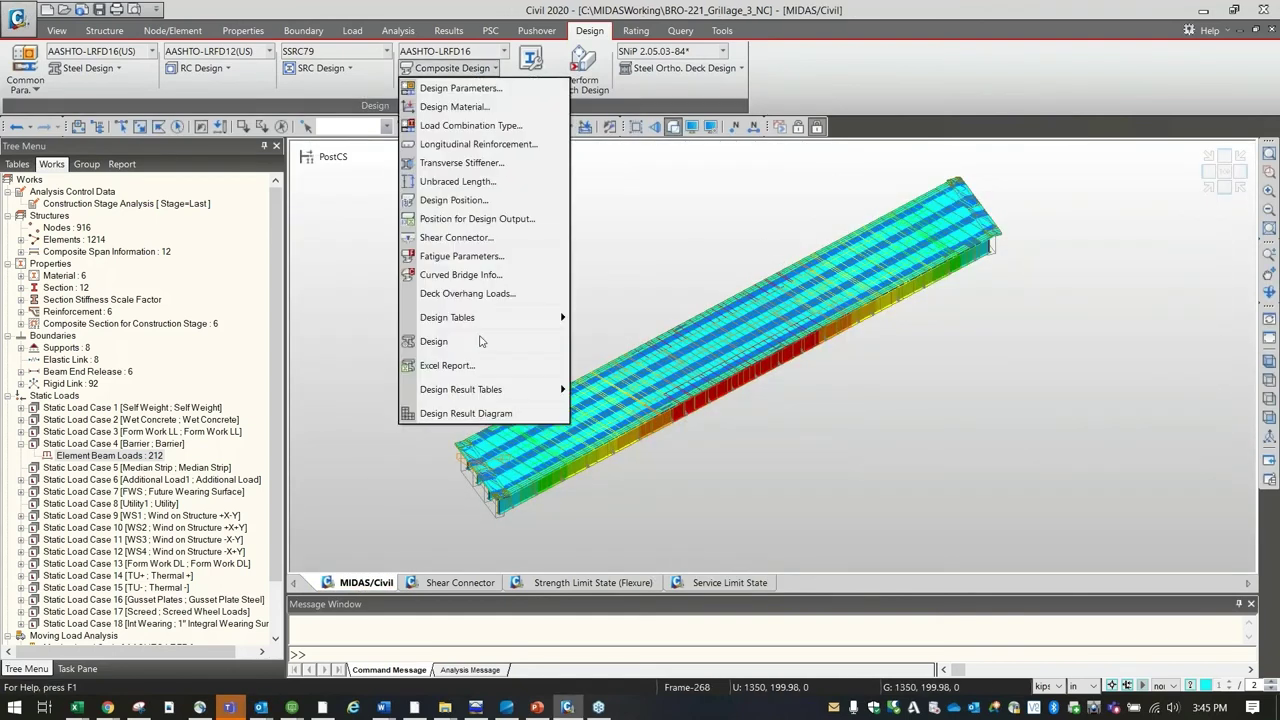
{"action": "mouse_move", "coordinate": [550, 390]}
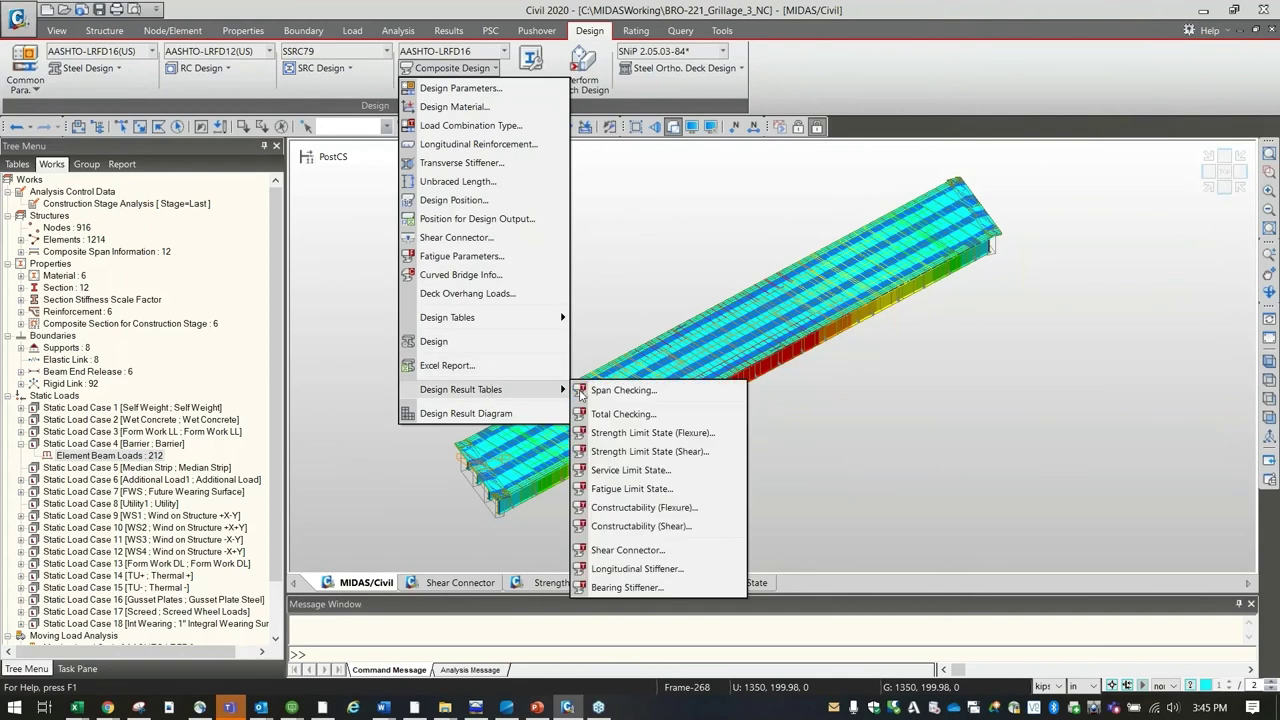
{"action": "left_click", "coordinate": [643, 553]}
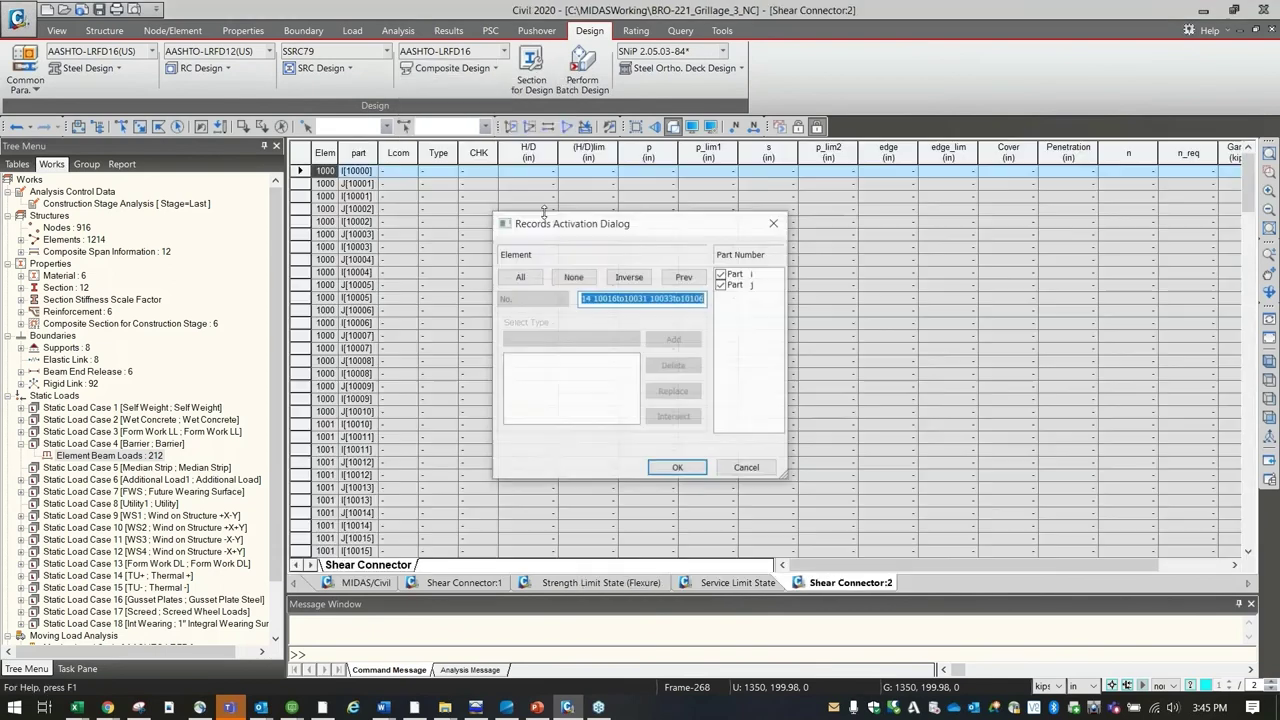
{"action": "left_click", "coordinate": [680, 469]}
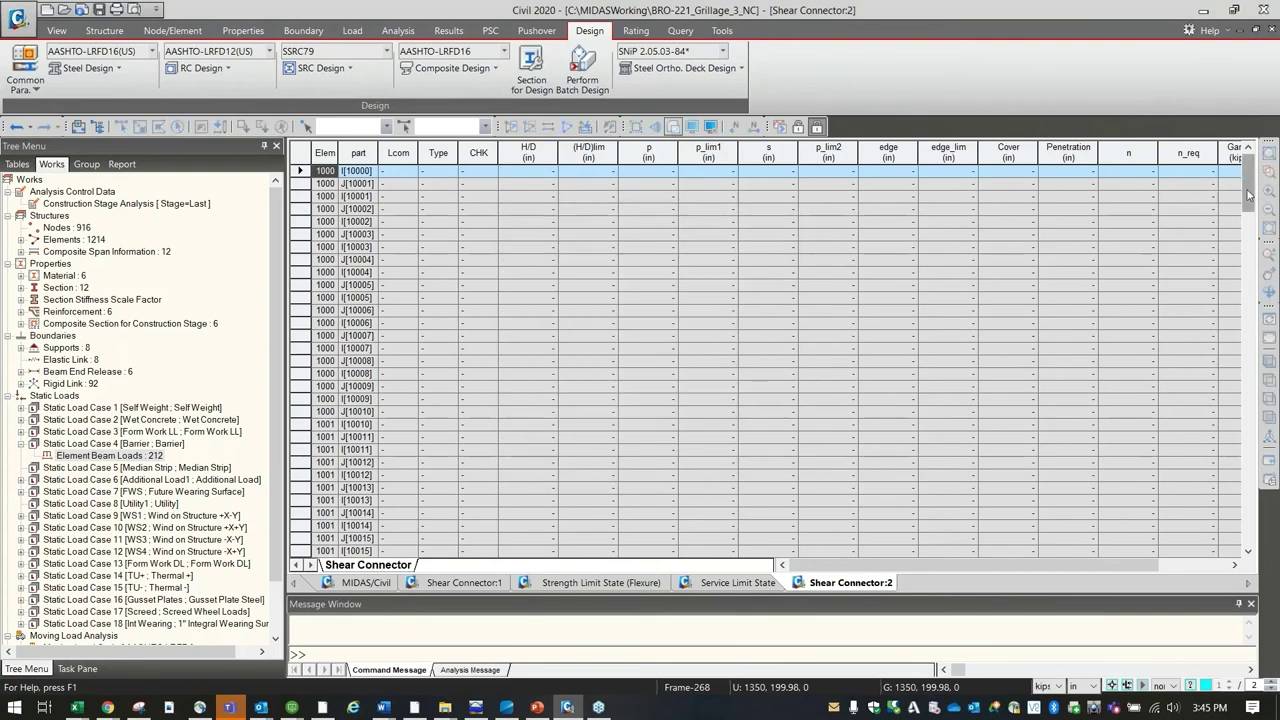
{"action": "left_click_drag", "start_coordinate": [1248, 185], "coordinate": [1248, 527]}
{"action": "mouse_move", "coordinate": [800, 565]}
{"action": "left_mouse_down"}
{"action": "mouse_move", "coordinate": [838, 574]}
{"action": "mouse_move", "coordinate": [793, 572]}
{"action": "left_mouse_up"}
{"action": "left_click_drag", "start_coordinate": [1248, 516], "coordinate": [1248, 185]}
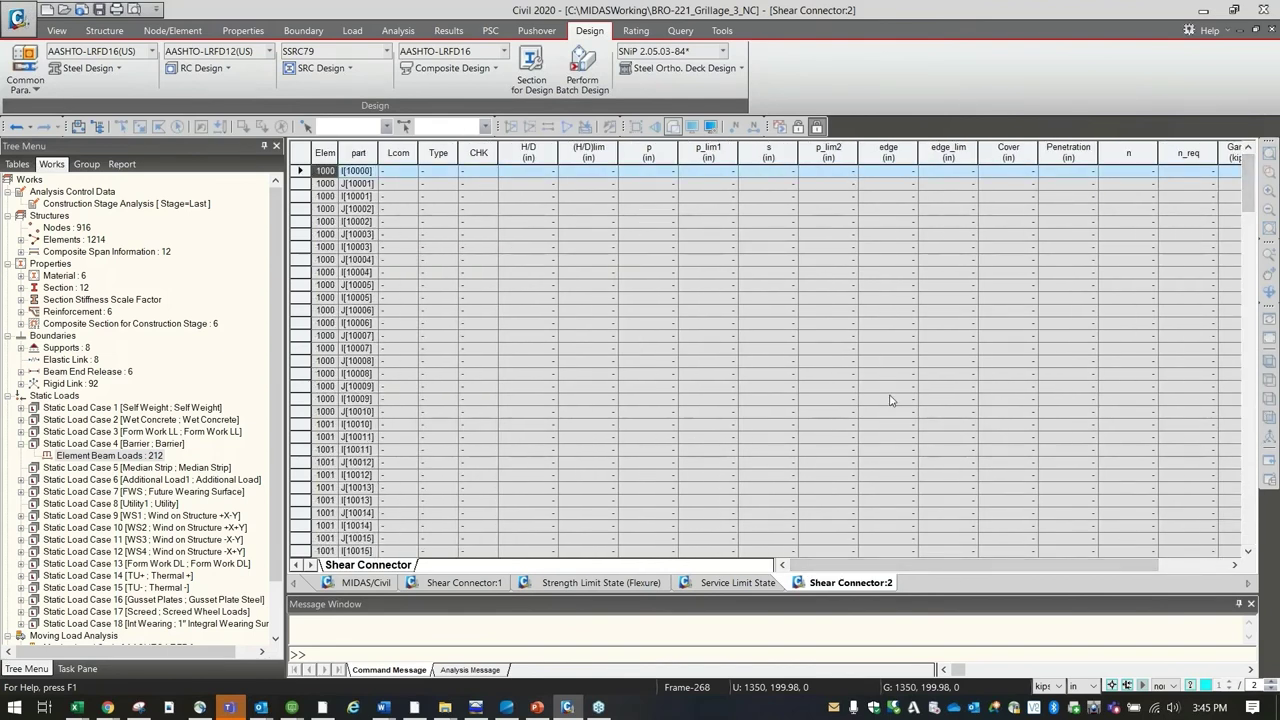
Step: Close the second Shear Connector result table and return to the bridge model view
{"action": "right_click", "coordinate": [852, 582]}
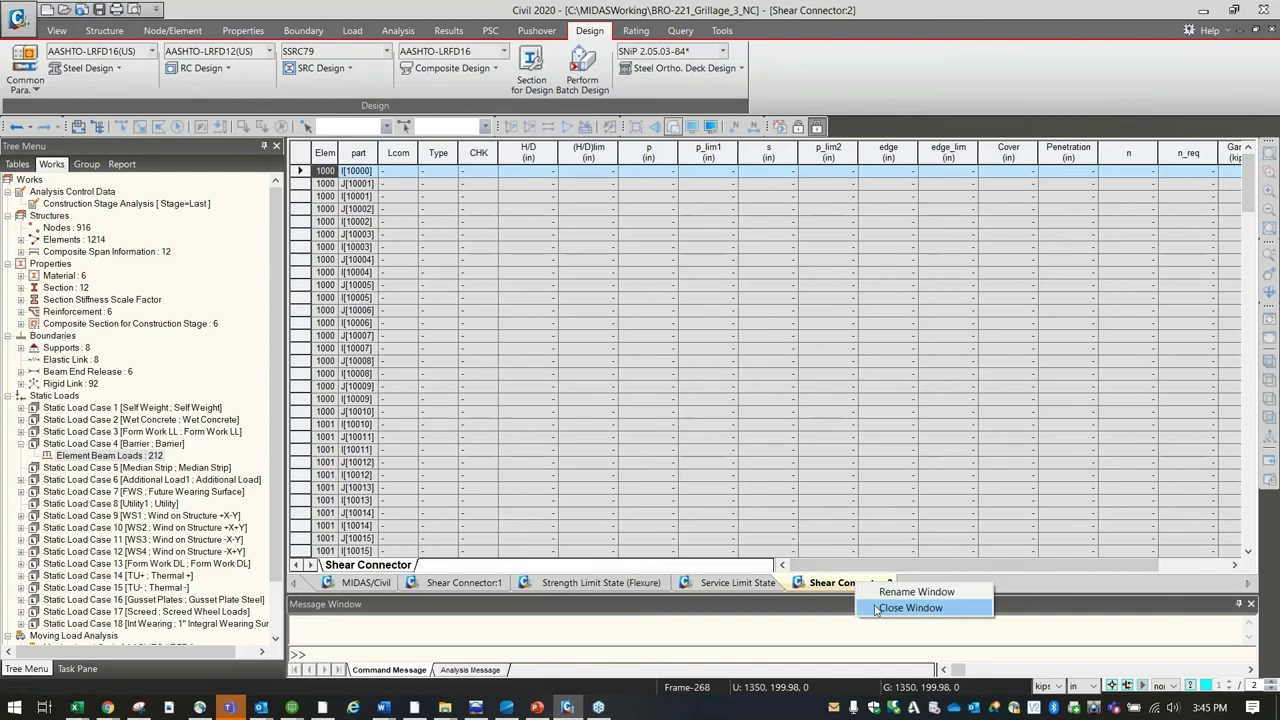
{"action": "left_click", "coordinate": [905, 606]}
{"action": "left_click", "coordinate": [352, 580]}
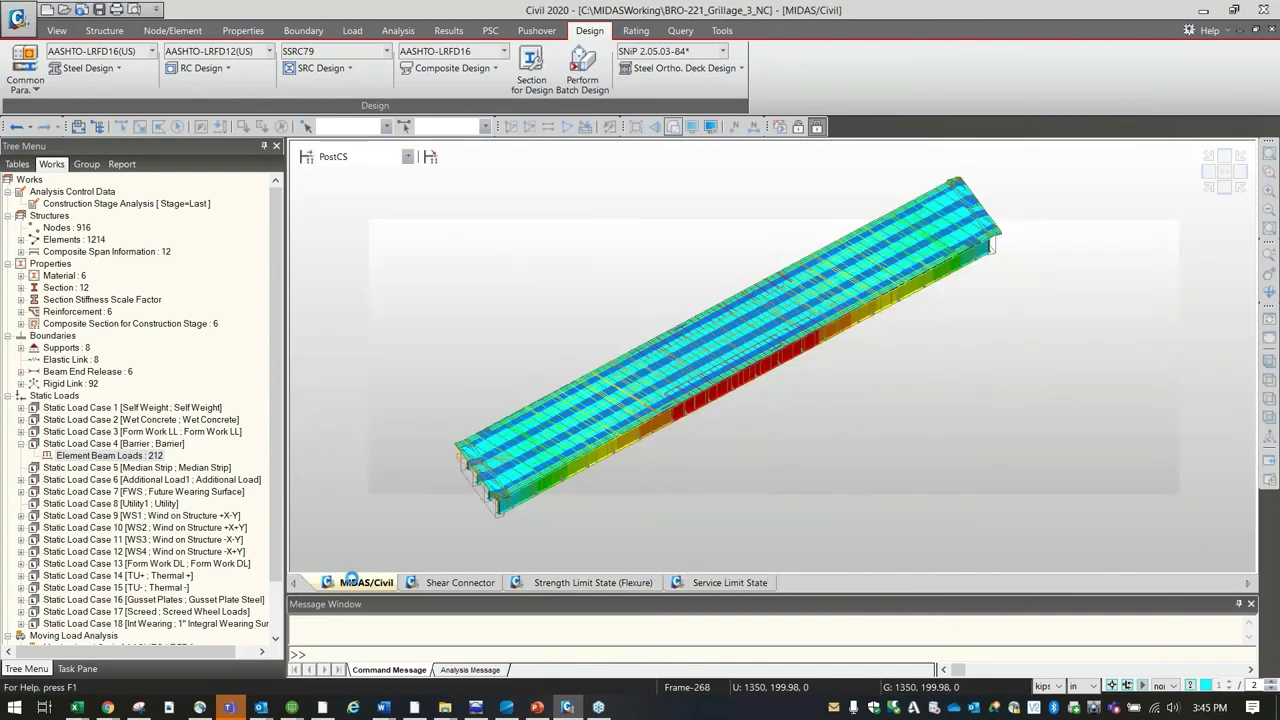
{"action": "left_click", "coordinate": [470, 68]}
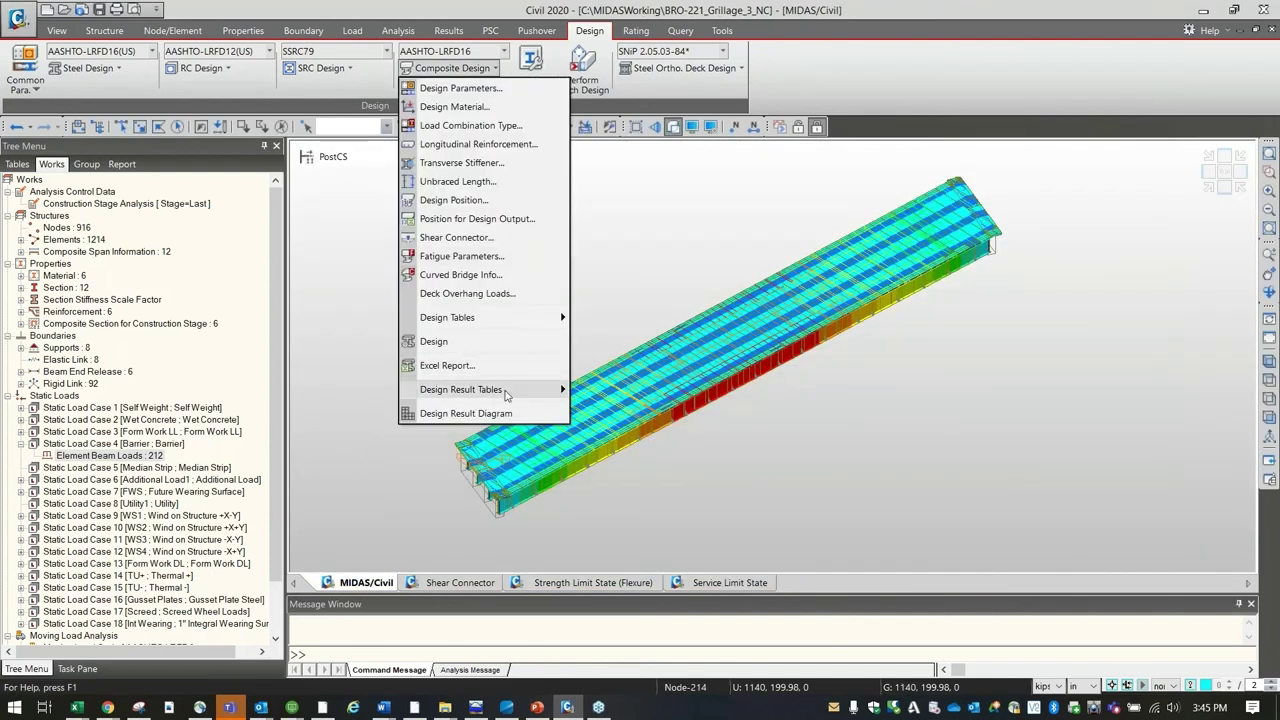
{"action": "left_click", "coordinate": [487, 566]}
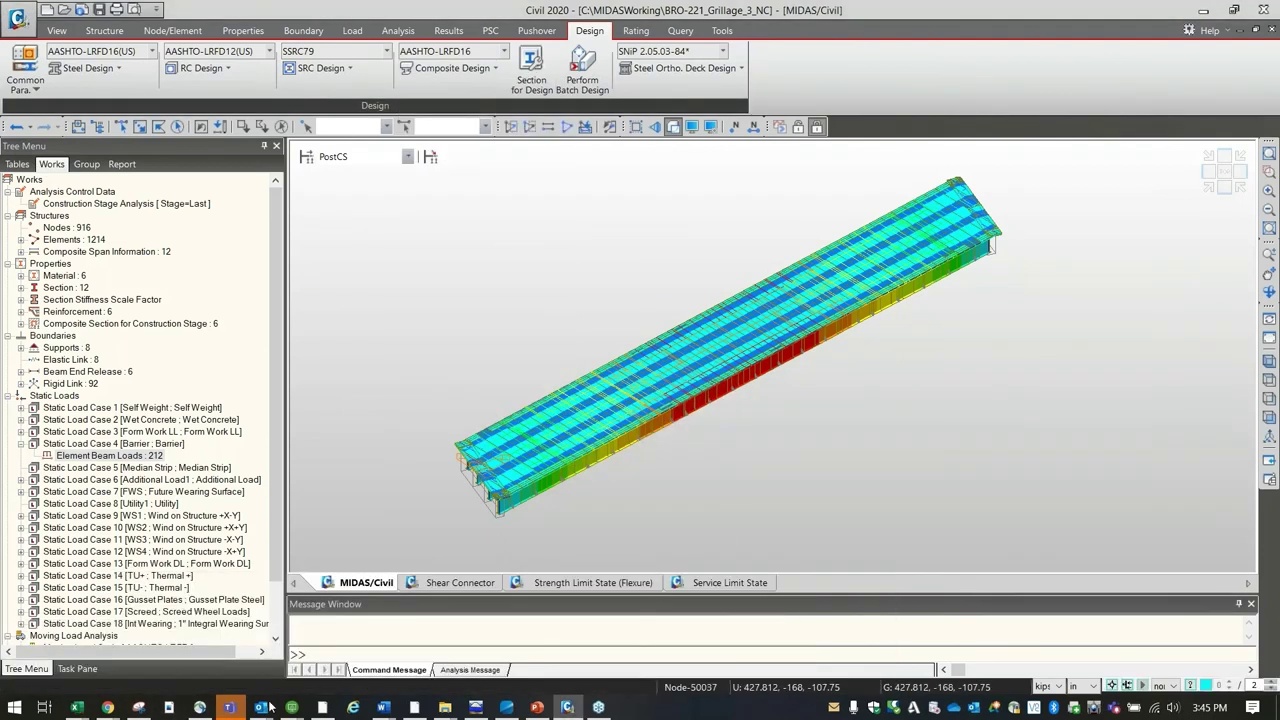
{"action": "right_click", "coordinate": [445, 708]}
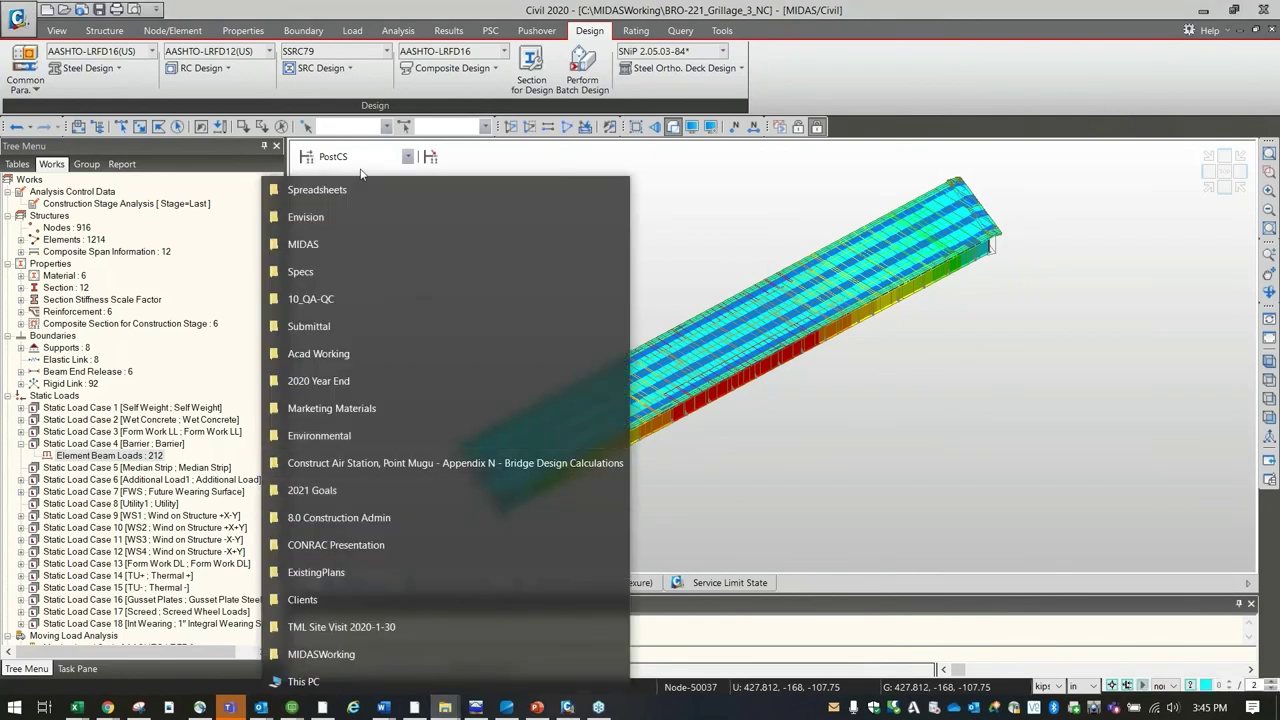
{"action": "left_click", "coordinate": [303, 682]}
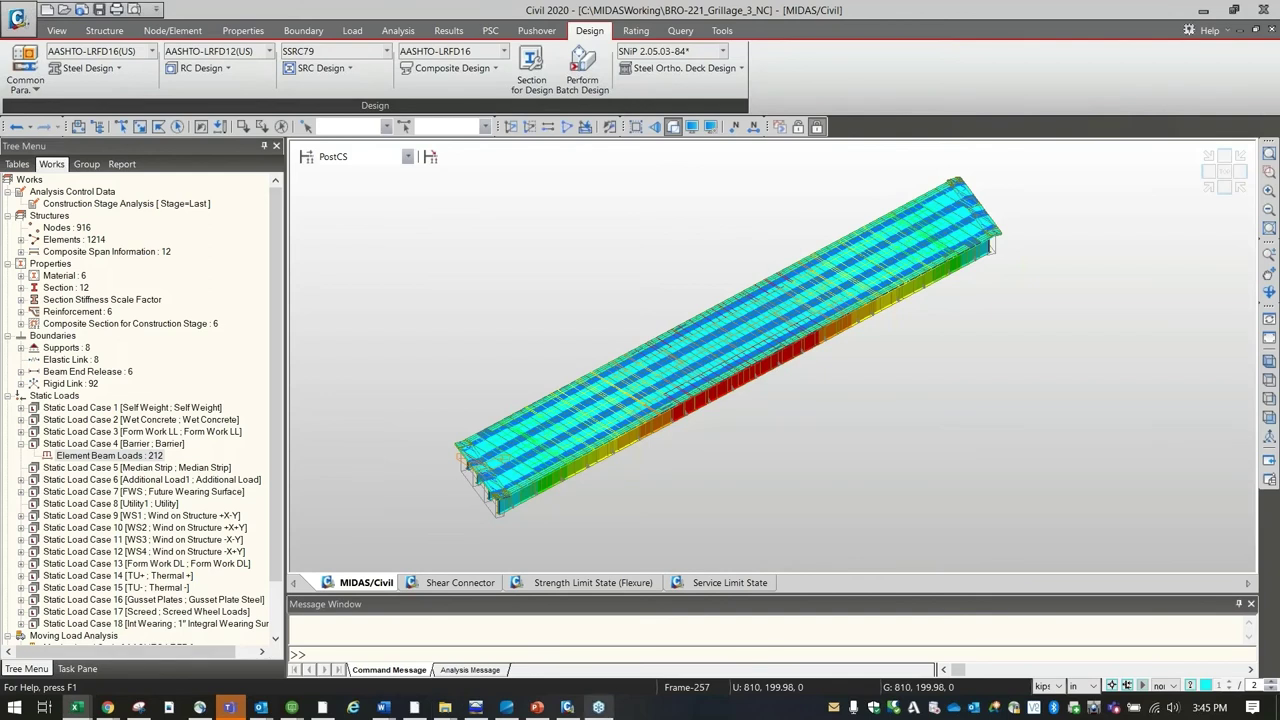
Step: Switch to the Excel report BRO-221_Grillage_3_NC.xlsx and examine the positive-flexure section properties of element 10050 from the start of the sheet
{"action": "key", "text": "alt+Tab"}
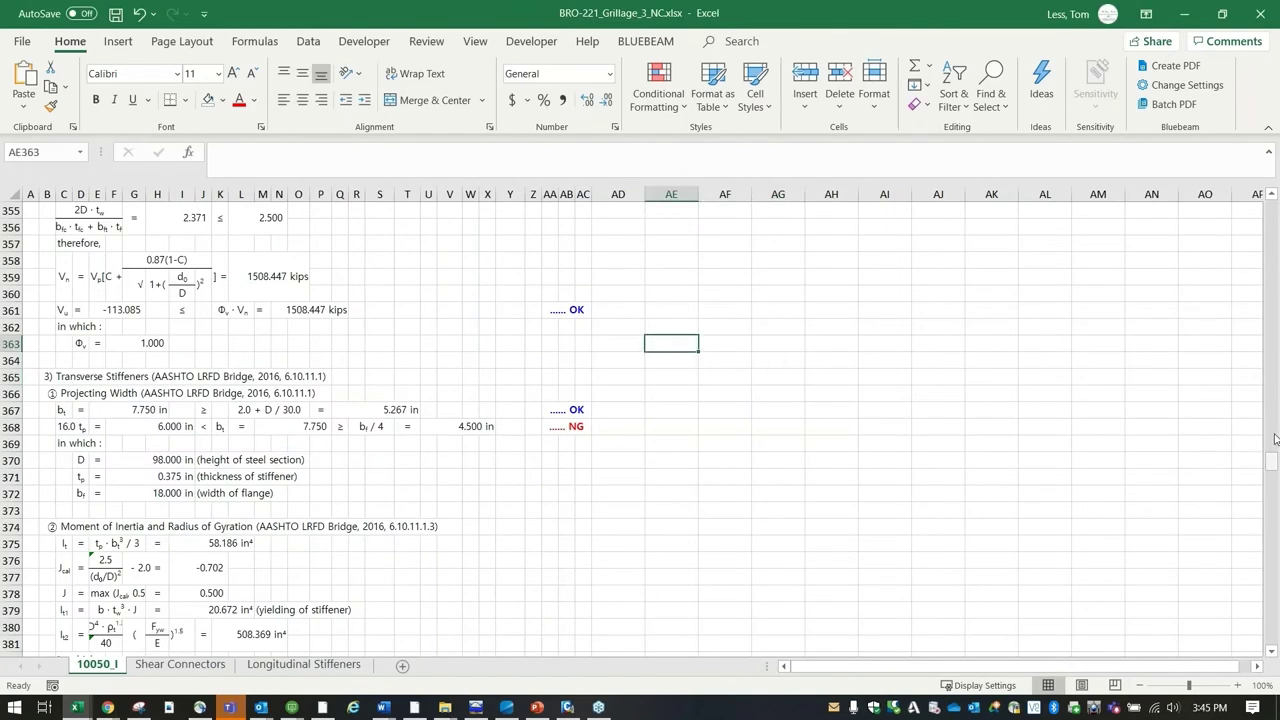
{"action": "left_click_drag", "start_coordinate": [1270, 460], "coordinate": [1270, 208]}
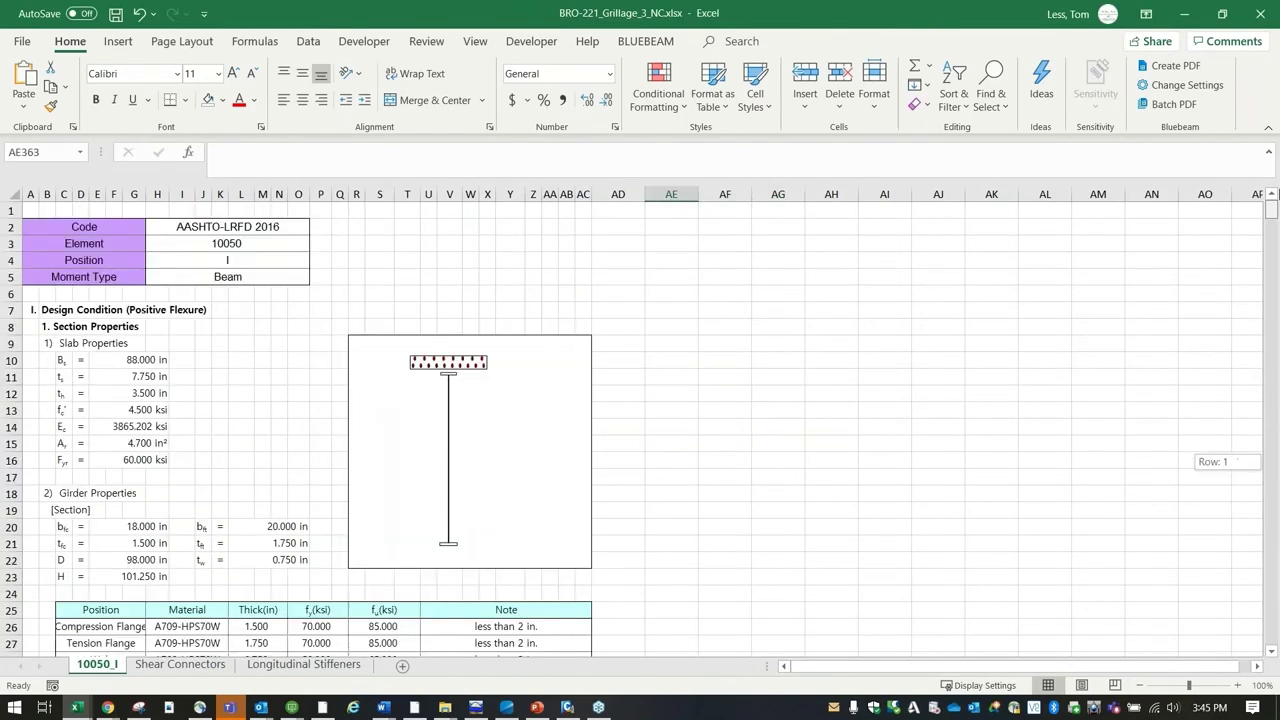
{"action": "left_click", "coordinate": [736, 348]}
{"action": "scroll", "coordinate": [578, 374], "scroll_direction": "down", "scroll_amount": 3}
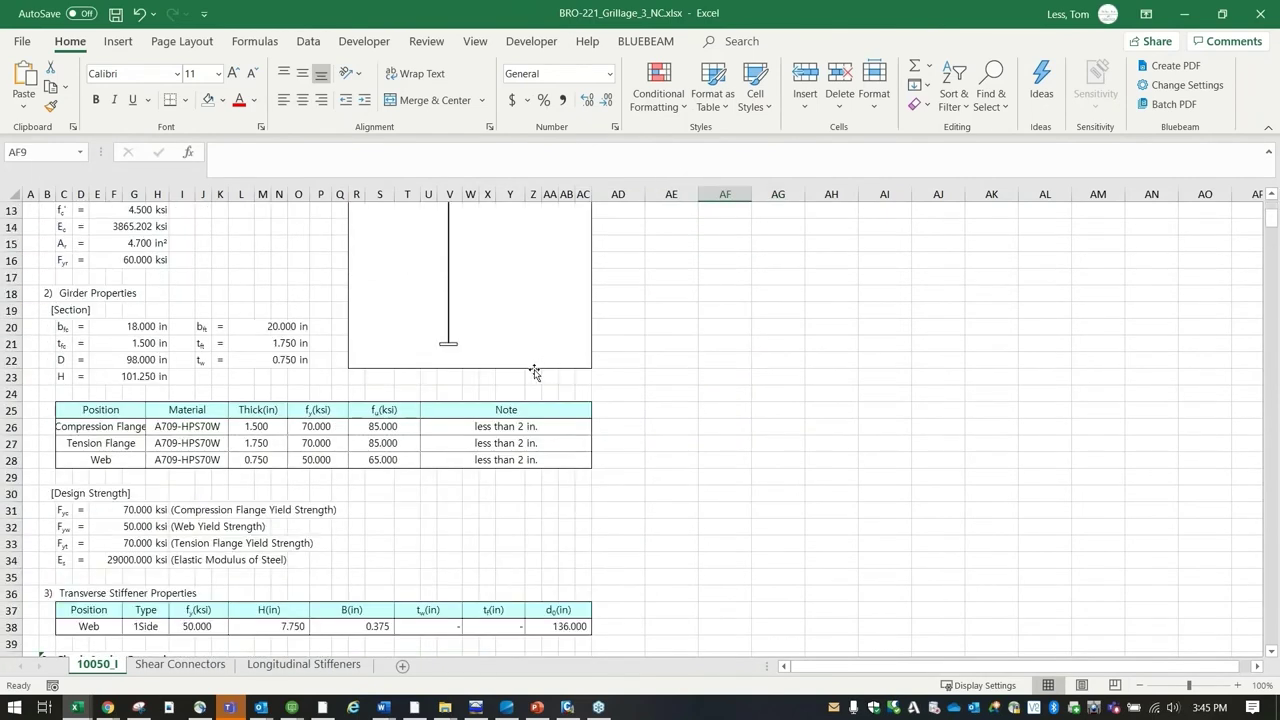
{"action": "scroll", "coordinate": [165, 297], "scroll_direction": "up", "scroll_amount": 1}
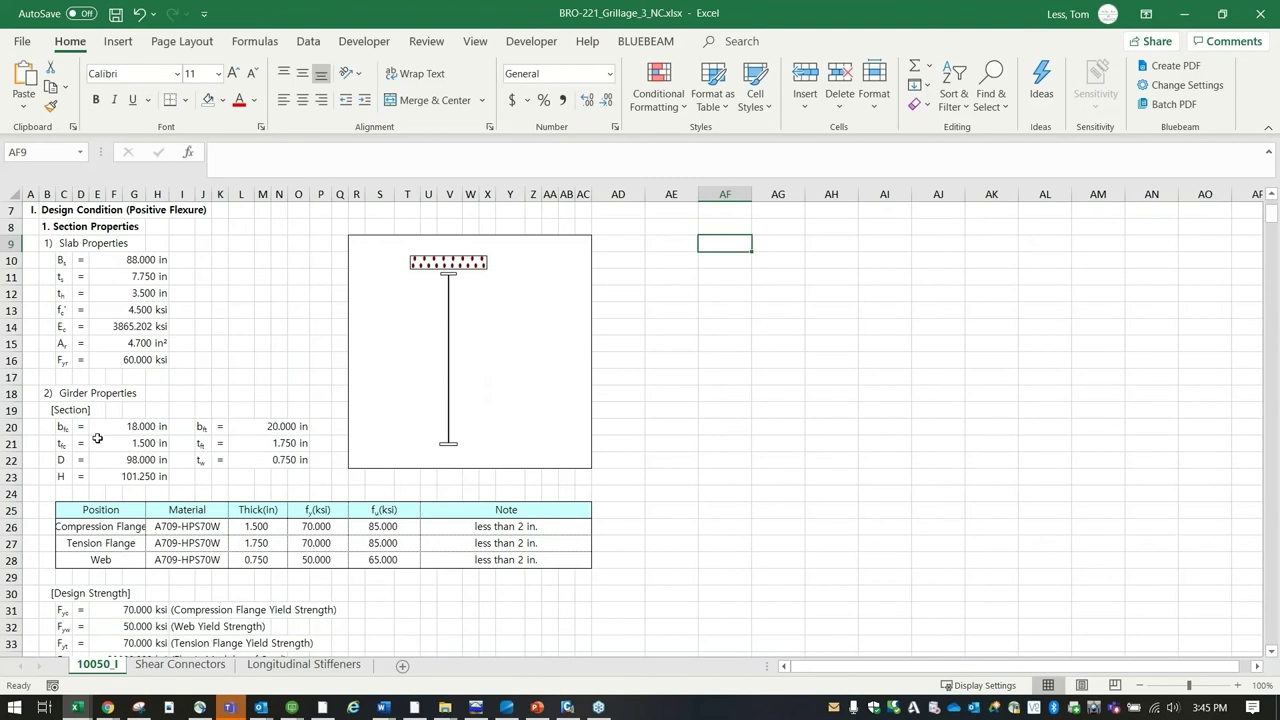
{"action": "scroll", "coordinate": [158, 492], "scroll_direction": "down", "scroll_amount": 7}
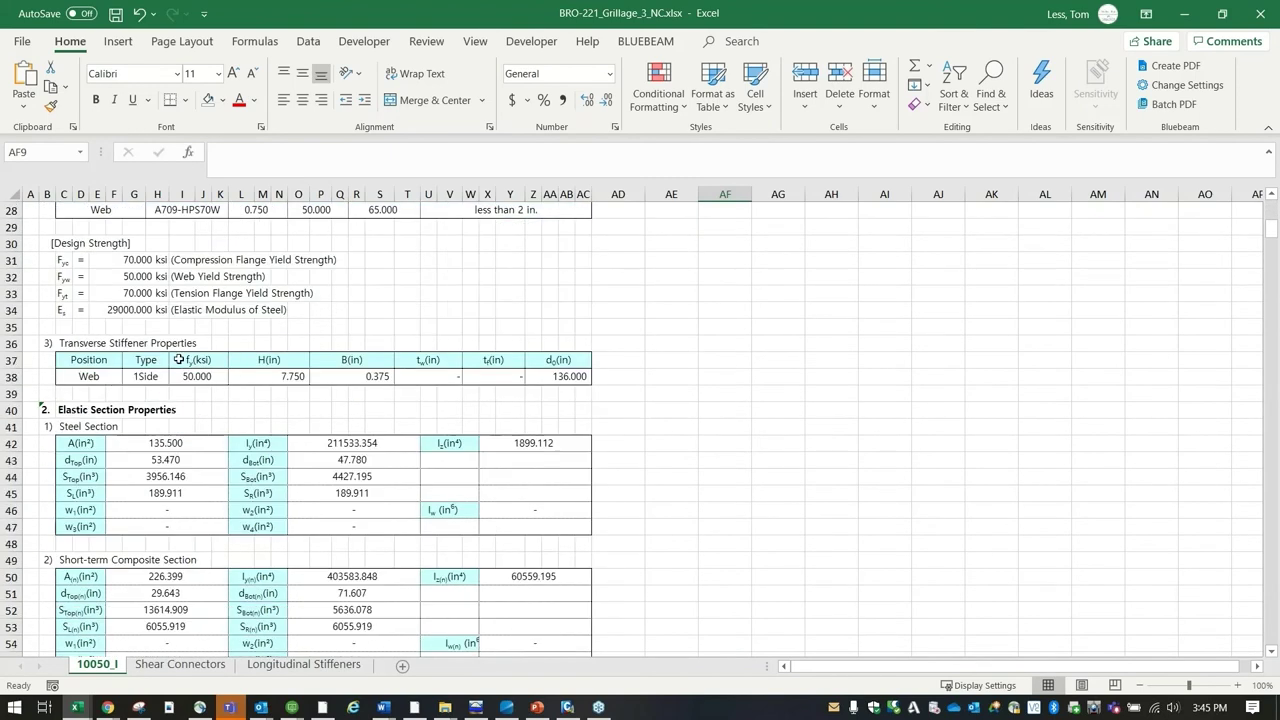
{"action": "scroll", "coordinate": [178, 356], "scroll_direction": "down", "scroll_amount": 1}
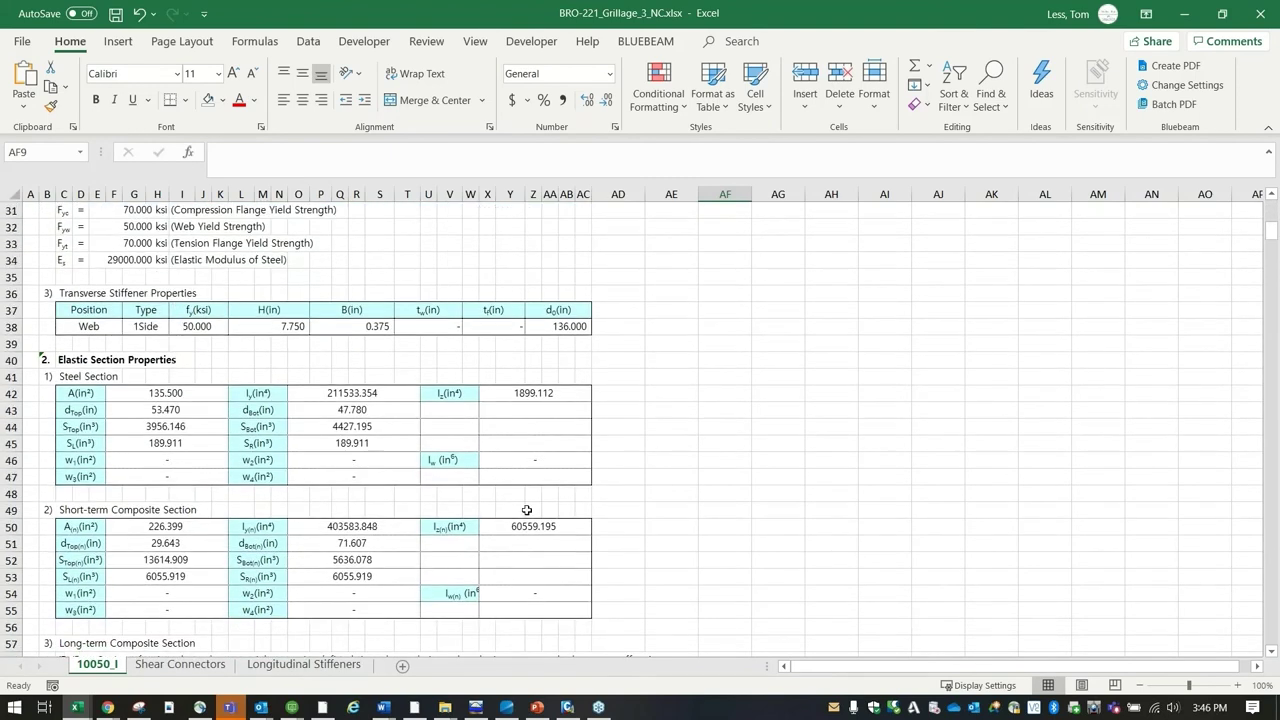
Step: Examine the positive moment design forces and stresses in the Strength Limit State flexural resistance section, including the unbraced length tables
{"action": "scroll", "coordinate": [527, 511], "scroll_direction": "down", "scroll_amount": 11}
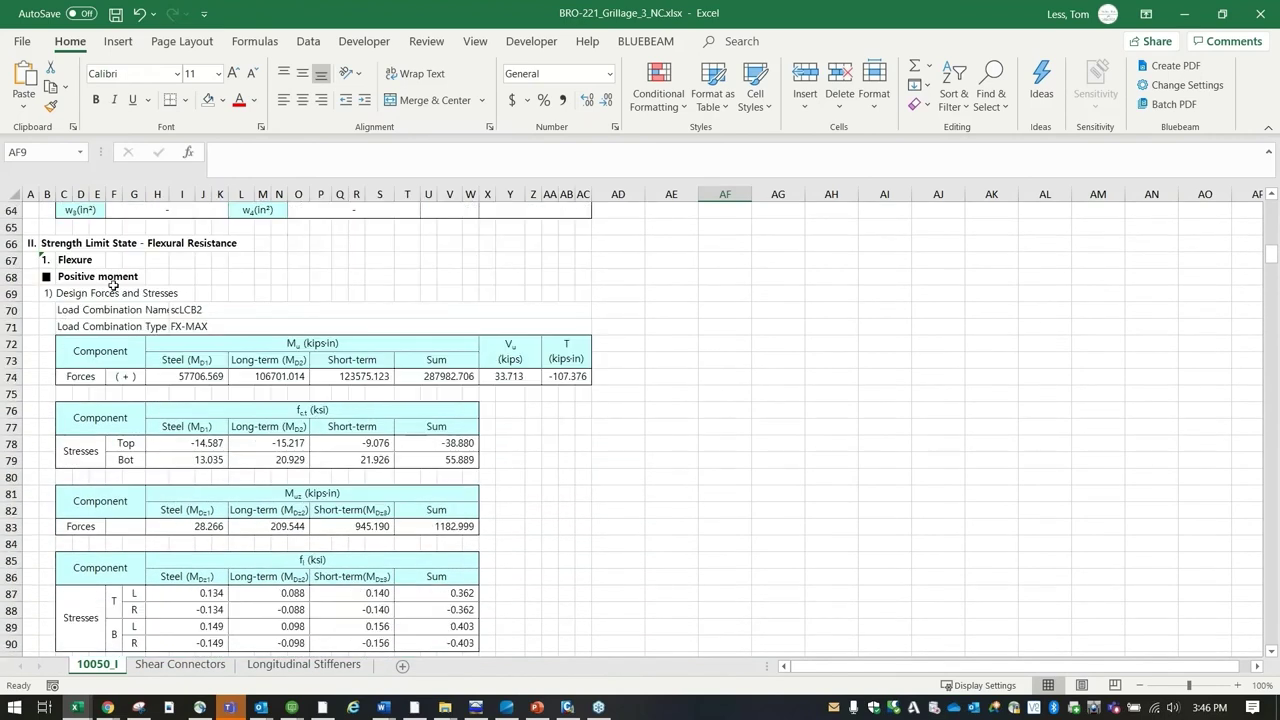
{"action": "scroll", "coordinate": [370, 379], "scroll_direction": "down", "scroll_amount": 3}
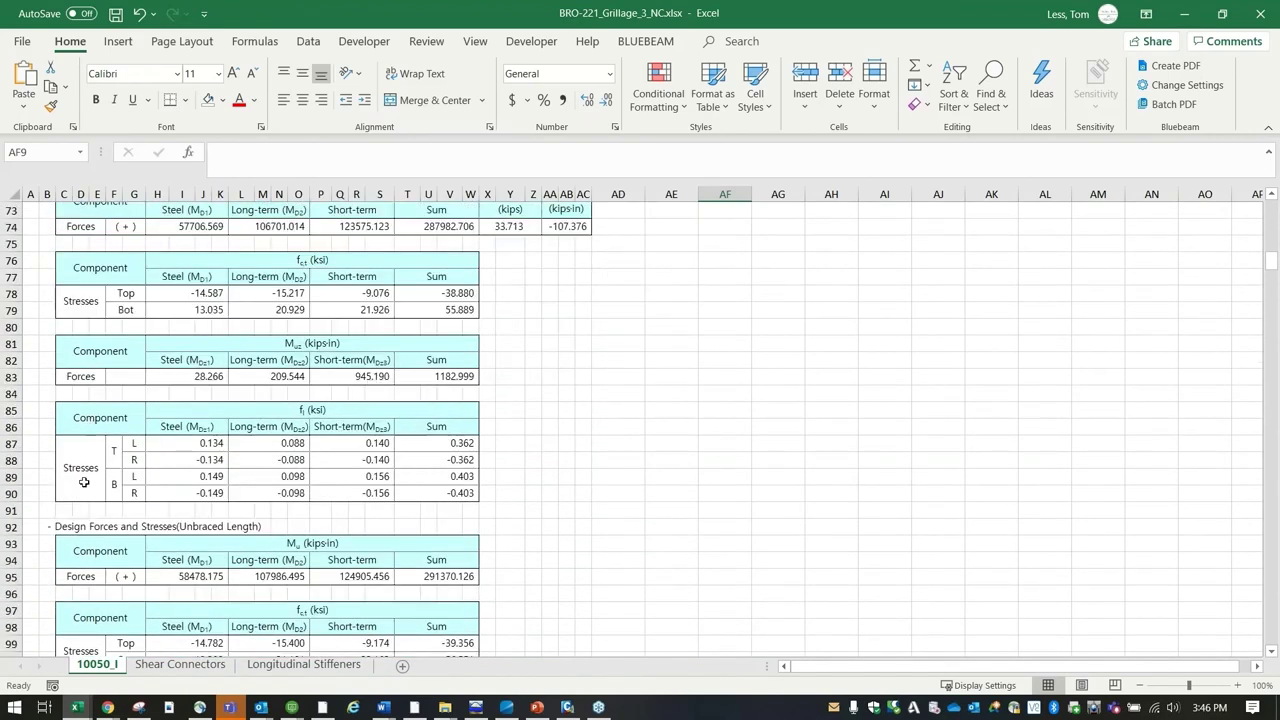
{"action": "scroll", "coordinate": [462, 500], "scroll_direction": "down", "scroll_amount": 2}
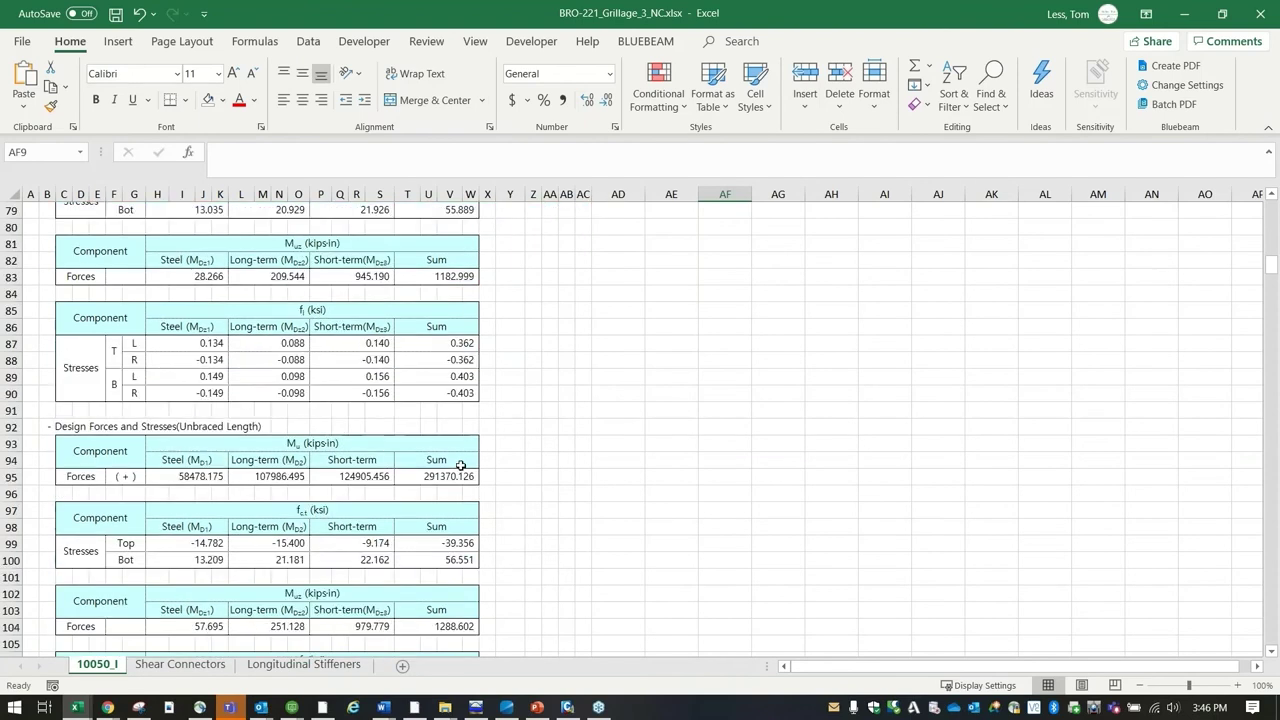
Step: Review the cross-section proportions, section classification, hybrid factor and plastic moment calculations for positive flexure
{"action": "scroll", "coordinate": [461, 465], "scroll_direction": "down", "scroll_amount": 8}
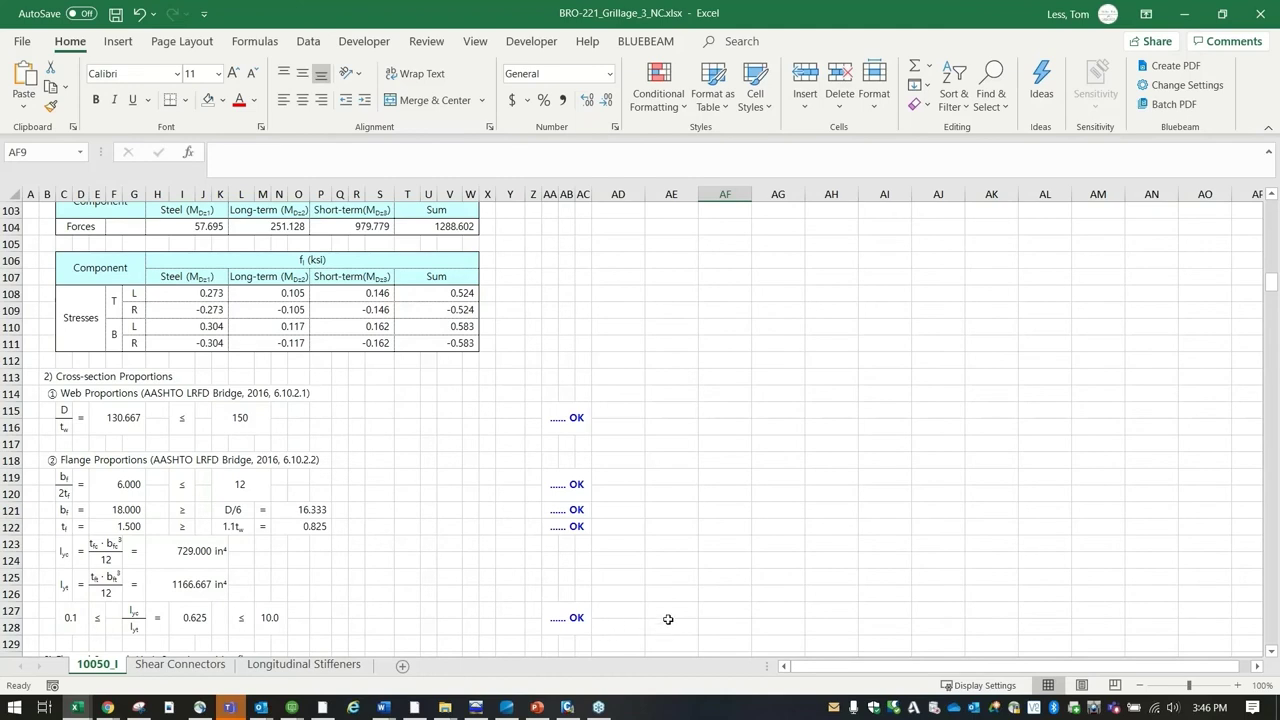
{"action": "left_click", "coordinate": [431, 445]}
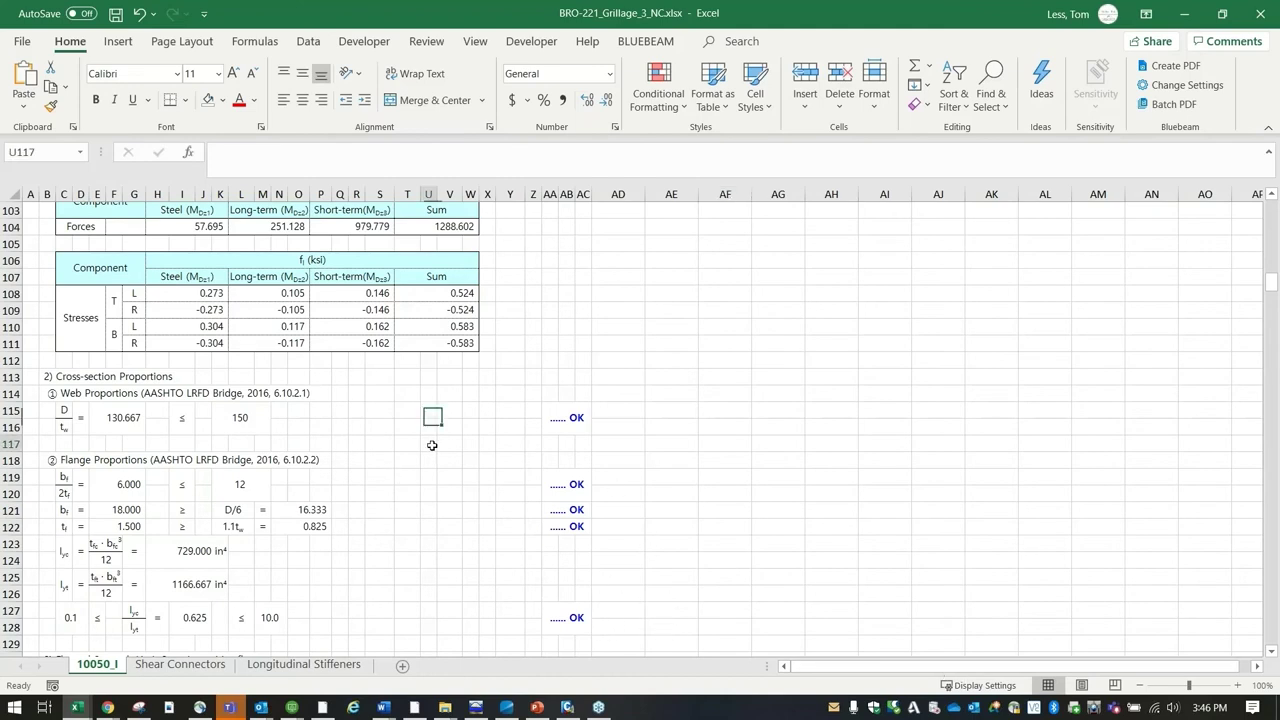
{"action": "left_click", "coordinate": [384, 426]}
{"action": "scroll", "coordinate": [240, 363], "scroll_direction": "down", "scroll_amount": 3}
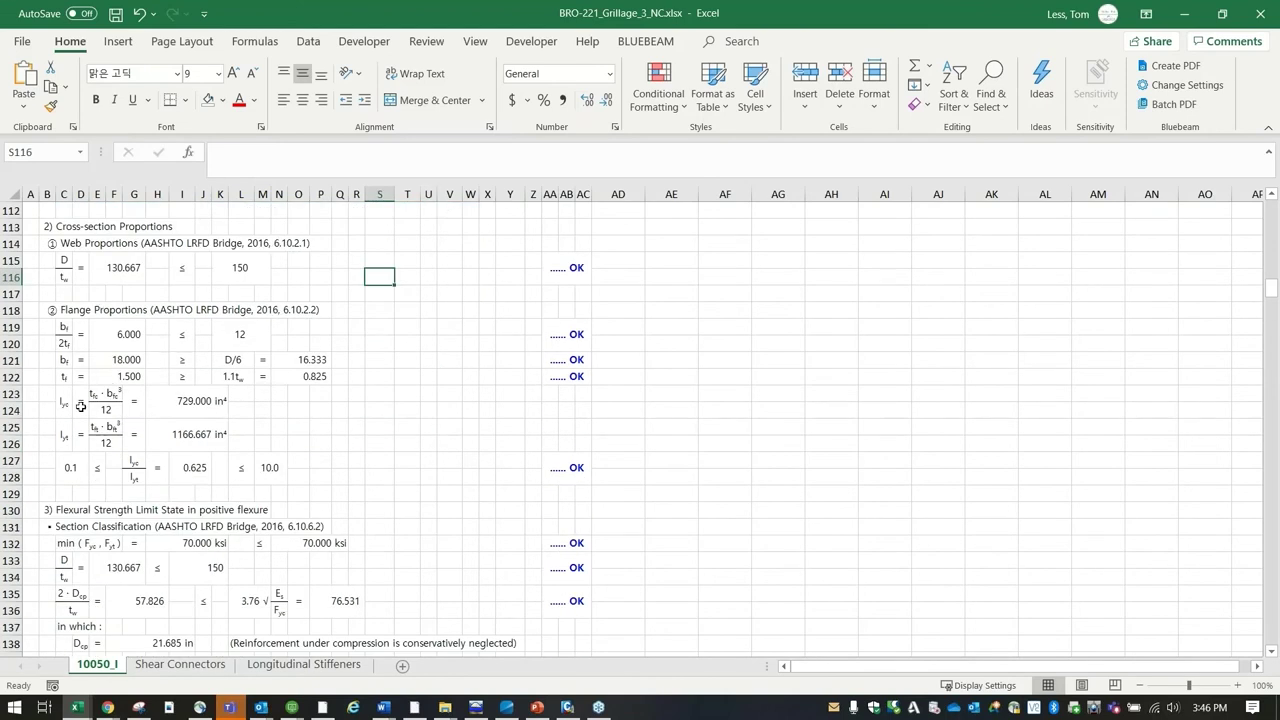
{"action": "scroll", "coordinate": [227, 487], "scroll_direction": "down", "scroll_amount": 5}
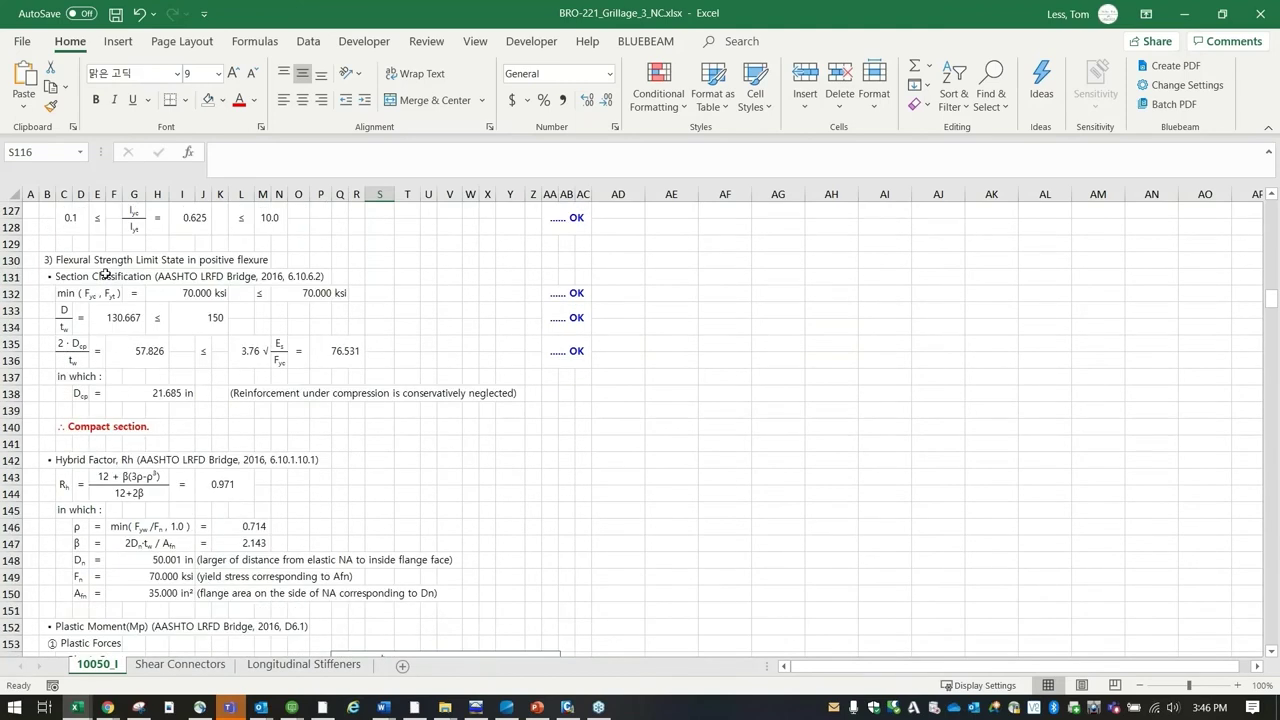
{"action": "scroll", "coordinate": [370, 590], "scroll_direction": "down", "scroll_amount": 6}
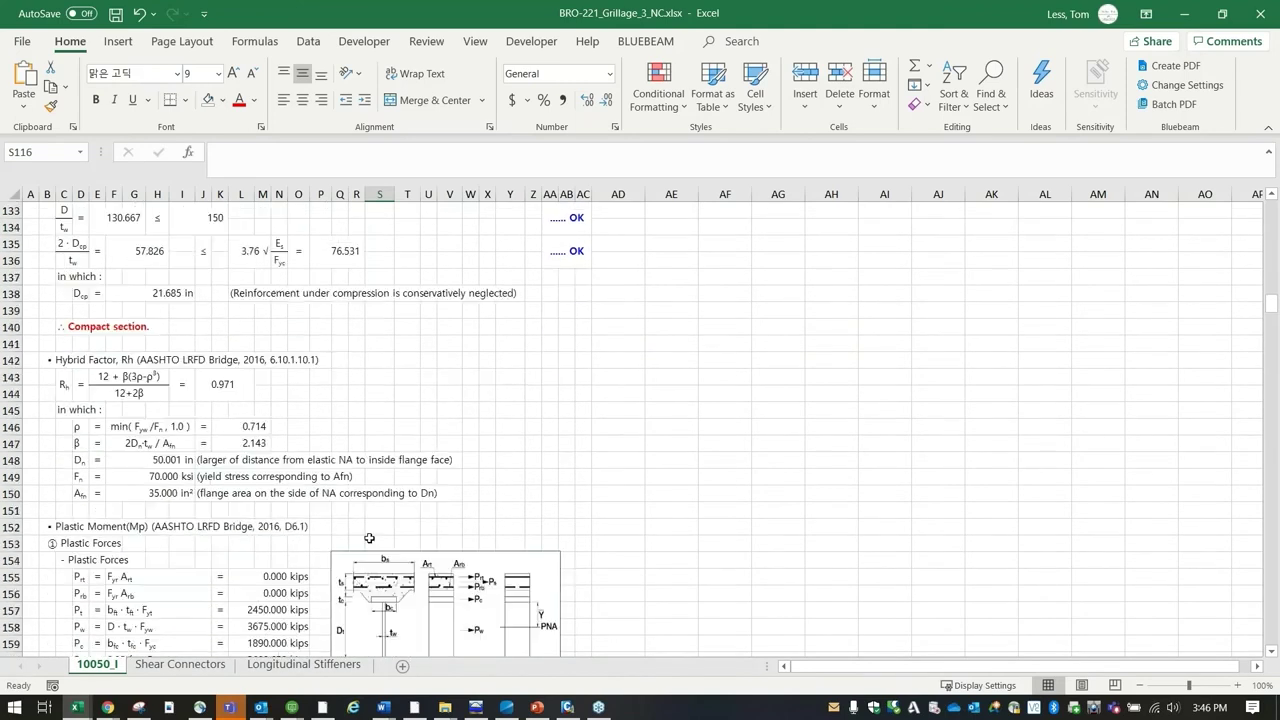
{"action": "scroll", "coordinate": [132, 371], "scroll_direction": "down", "scroll_amount": 8}
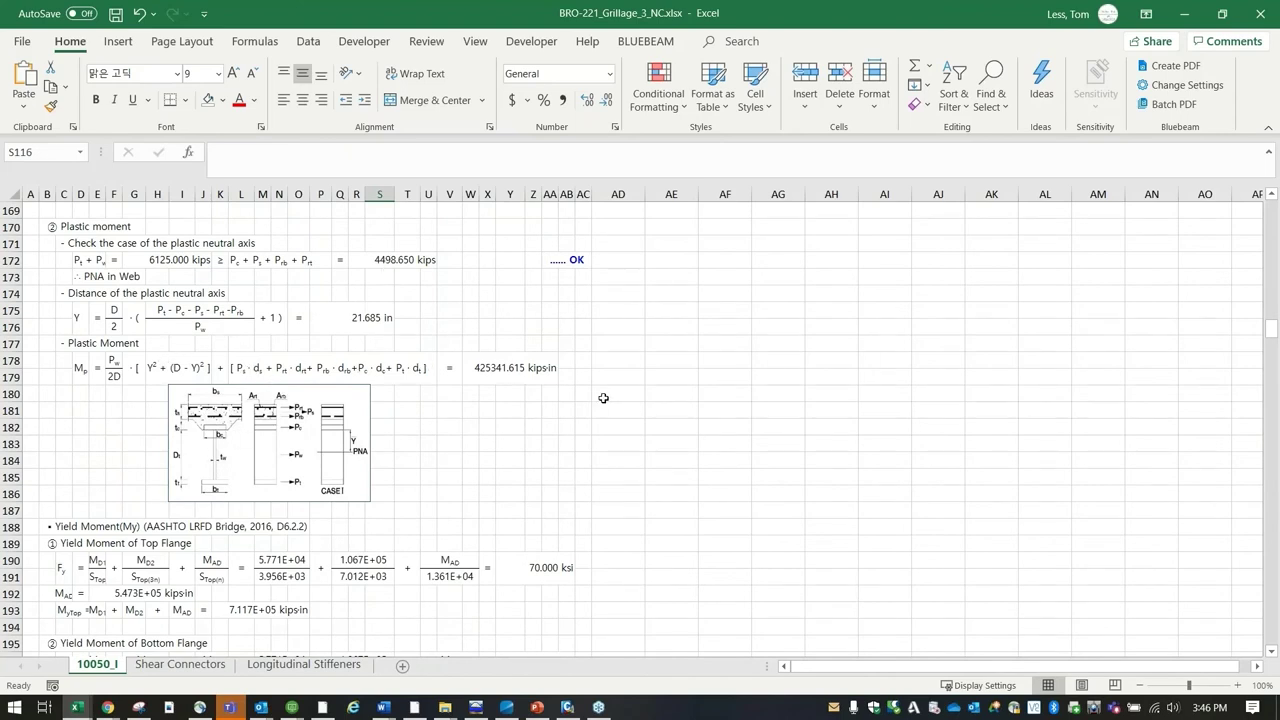
Step: Review the yield moment, flange lateral bending stress, composite compact section flexural resistance and ductility checks
{"action": "scroll", "coordinate": [603, 398], "scroll_direction": "down", "scroll_amount": 6}
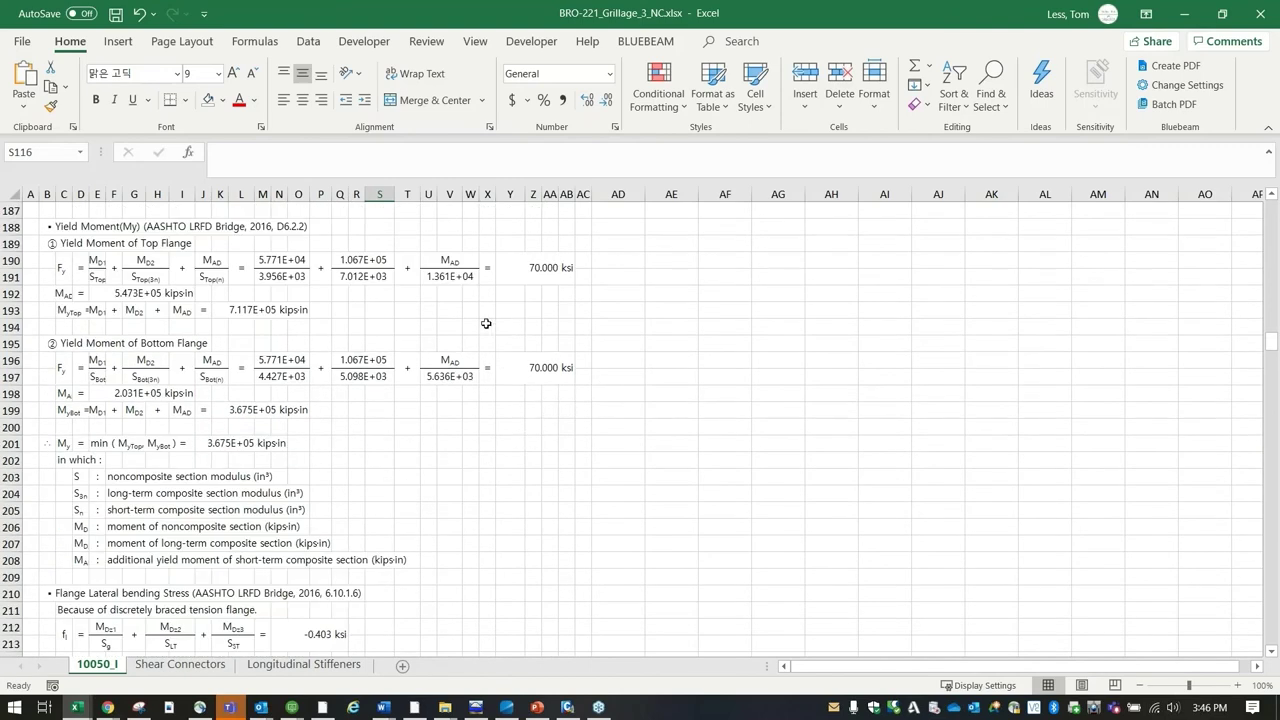
{"action": "left_click", "coordinate": [536, 443]}
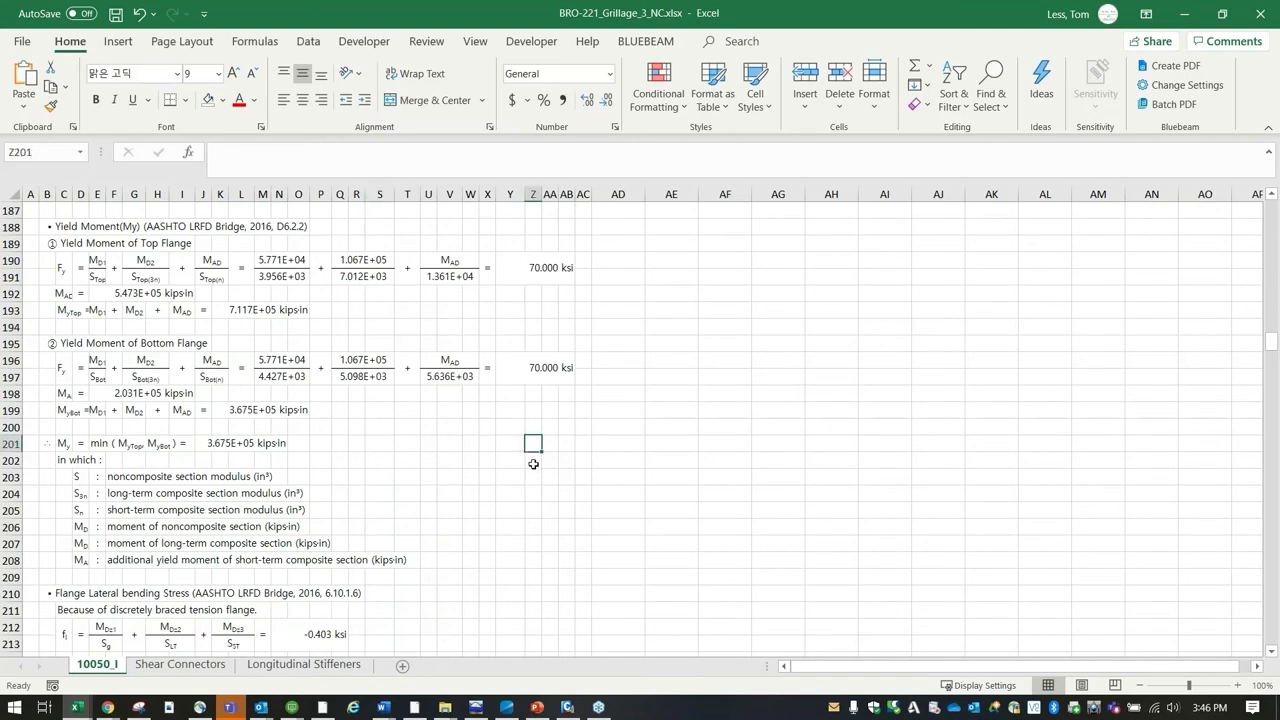
{"action": "scroll", "coordinate": [510, 478], "scroll_direction": "down", "scroll_amount": 4}
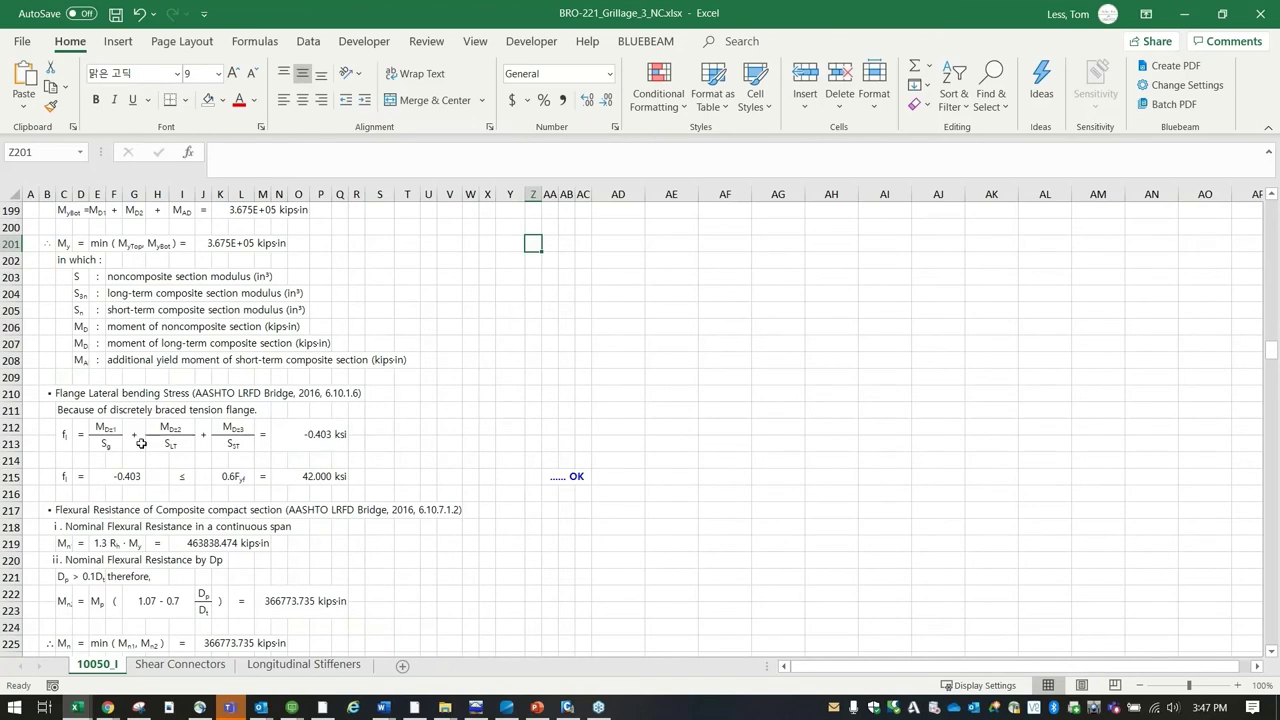
{"action": "scroll", "coordinate": [616, 495], "scroll_direction": "down", "scroll_amount": 5}
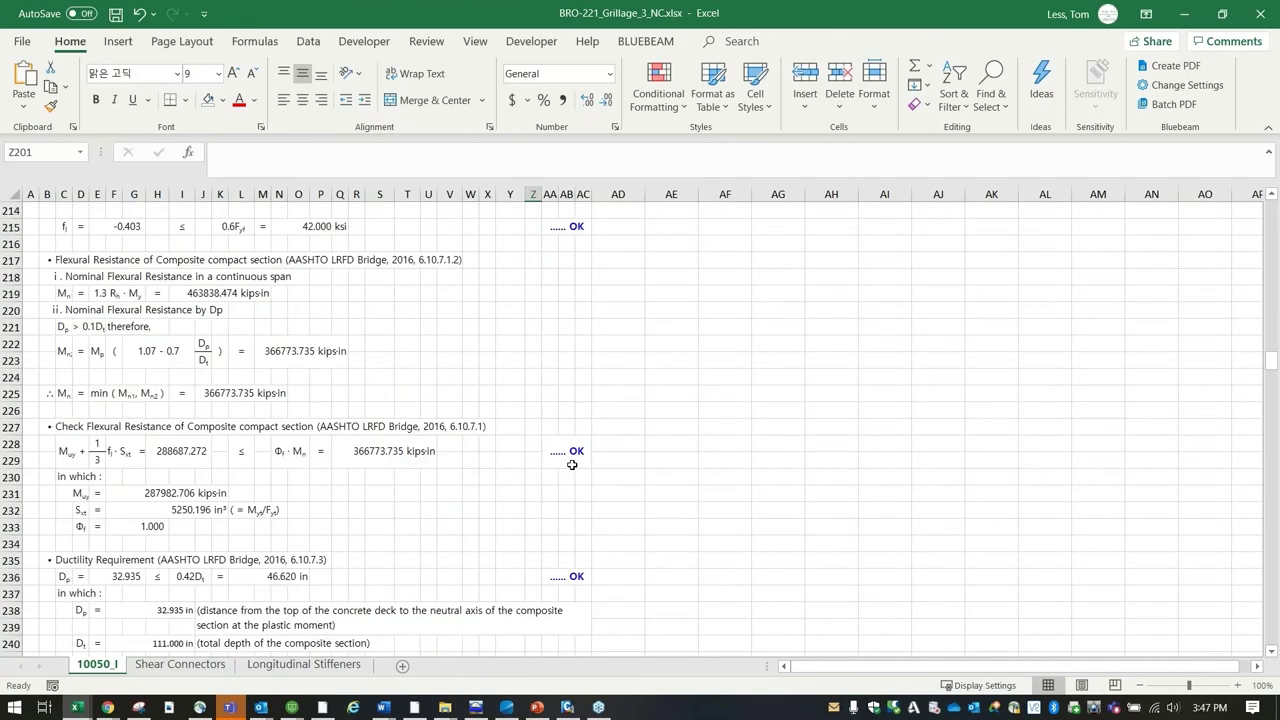
{"action": "left_click", "coordinate": [423, 493]}
{"action": "scroll", "coordinate": [423, 470], "scroll_direction": "down", "scroll_amount": 6}
Step: Look through the negative flexure design condition, the shear resistance calculation and the transverse stiffener projecting width check
{"action": "scroll", "coordinate": [453, 443], "scroll_direction": "down", "scroll_amount": 20}
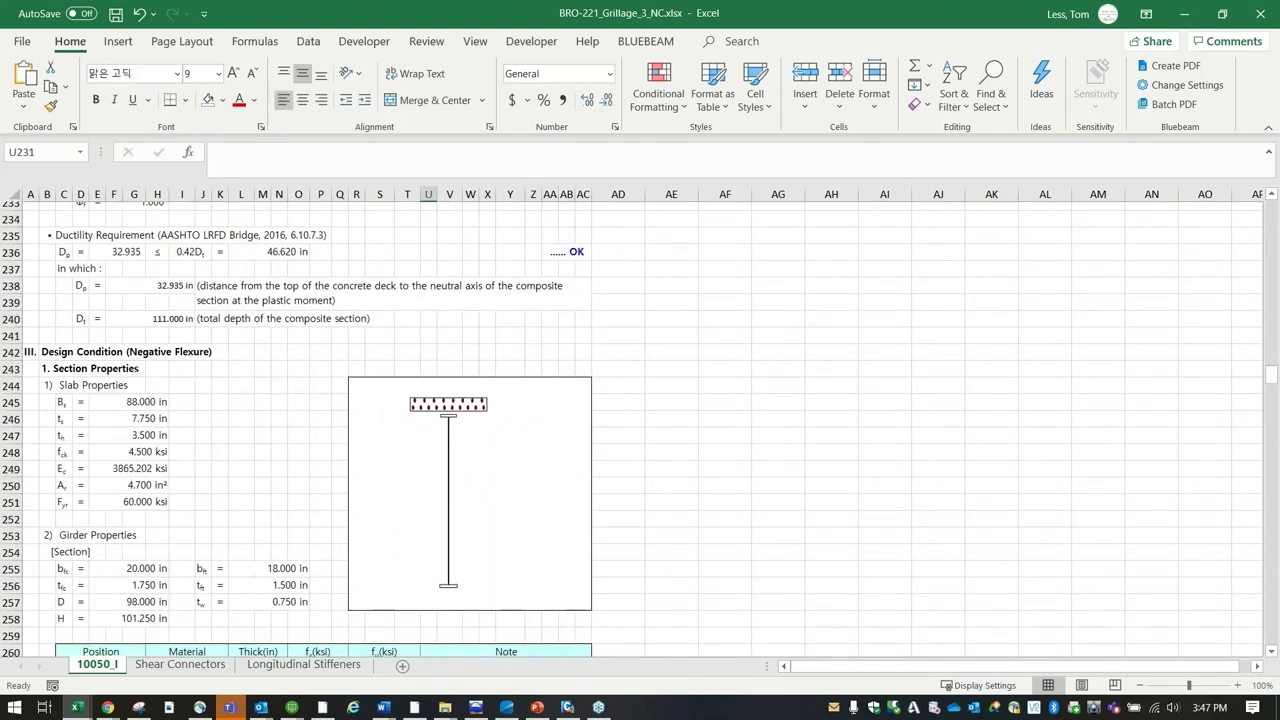
{"action": "scroll", "coordinate": [453, 443], "scroll_direction": "down", "scroll_amount": 20}
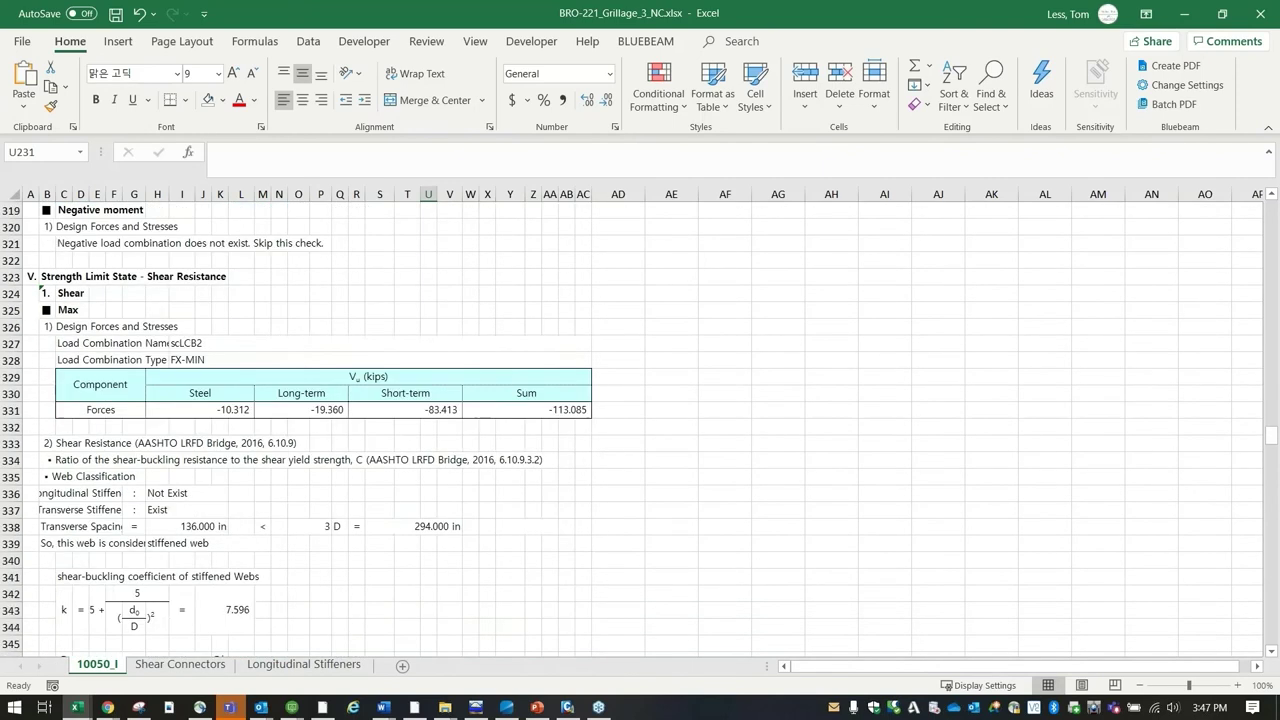
{"action": "scroll", "coordinate": [572, 362], "scroll_direction": "up", "scroll_amount": 6}
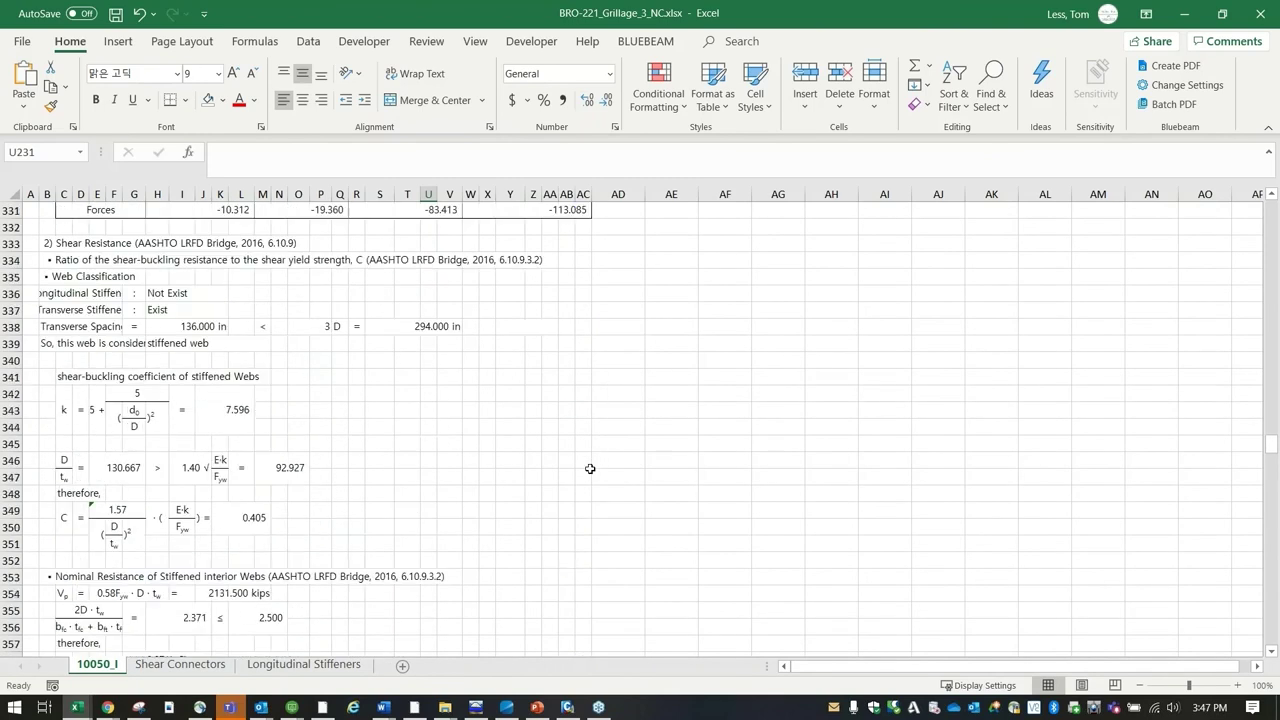
{"action": "scroll", "coordinate": [590, 469], "scroll_direction": "up", "scroll_amount": 6}
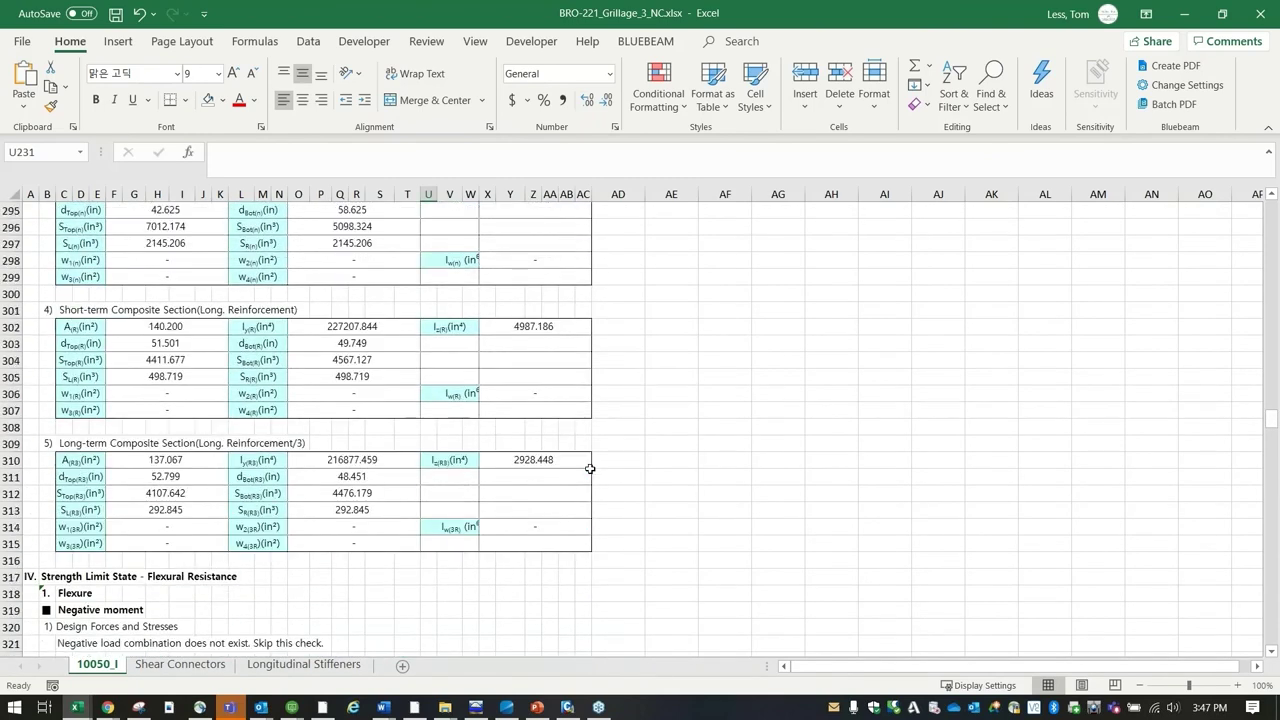
{"action": "scroll", "coordinate": [590, 469], "scroll_direction": "down", "scroll_amount": 12}
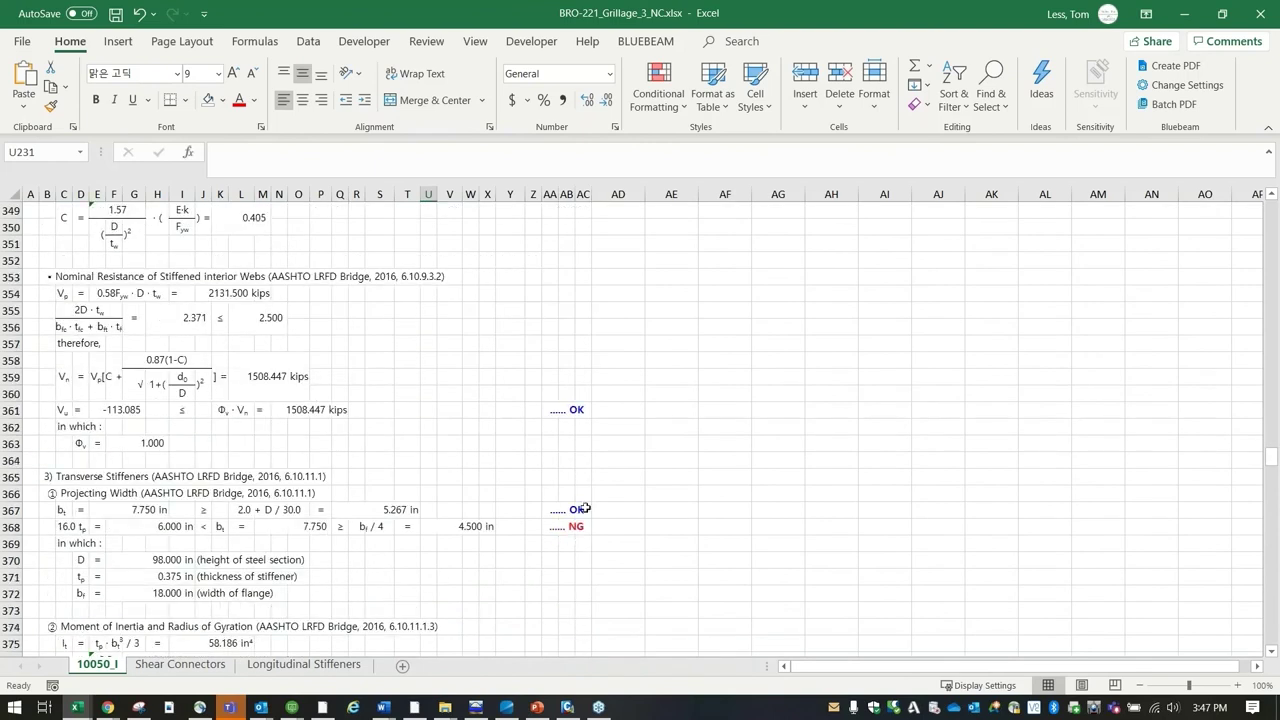
{"action": "left_click", "coordinate": [678, 511]}
Step: Check the Fatigue Limit State section at the report's end and the Shear Connectors and Longitudinal Stiffeners sheets, then return to sheet 10050_I
{"action": "left_click_drag", "start_coordinate": [1271, 457], "coordinate": [1275, 642]}
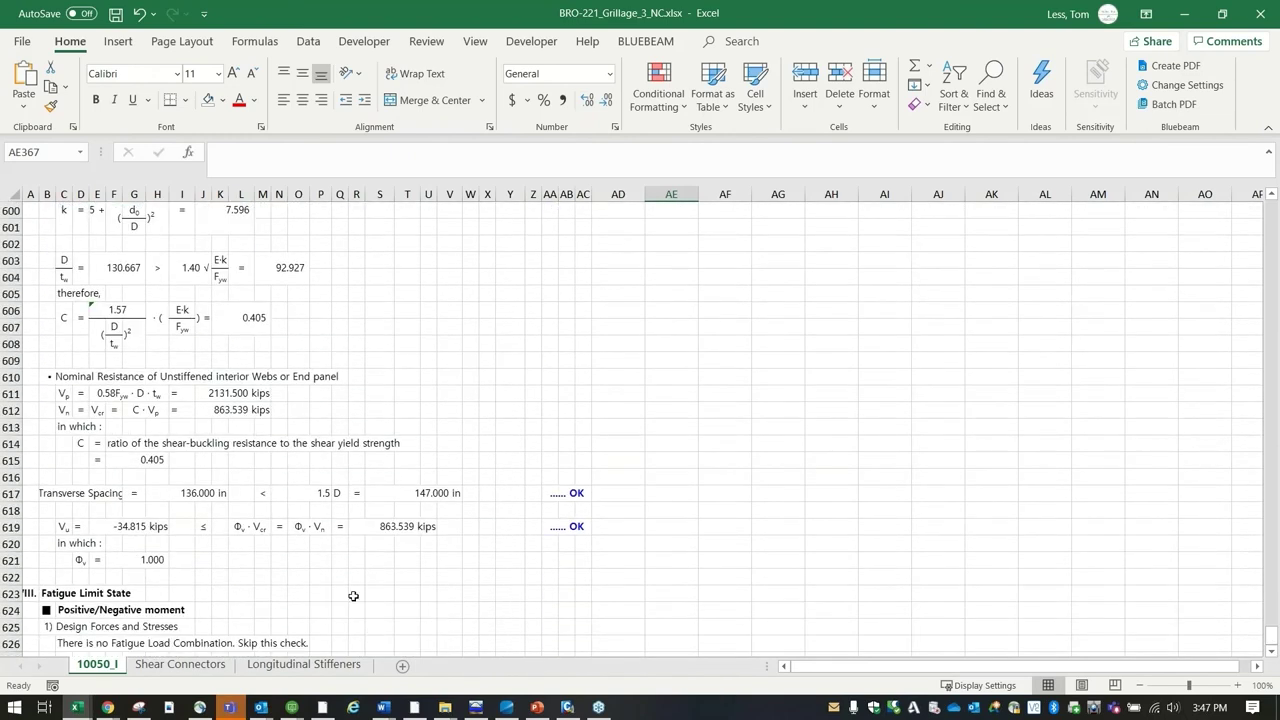
{"action": "scroll", "coordinate": [340, 583], "scroll_direction": "down", "scroll_amount": 2}
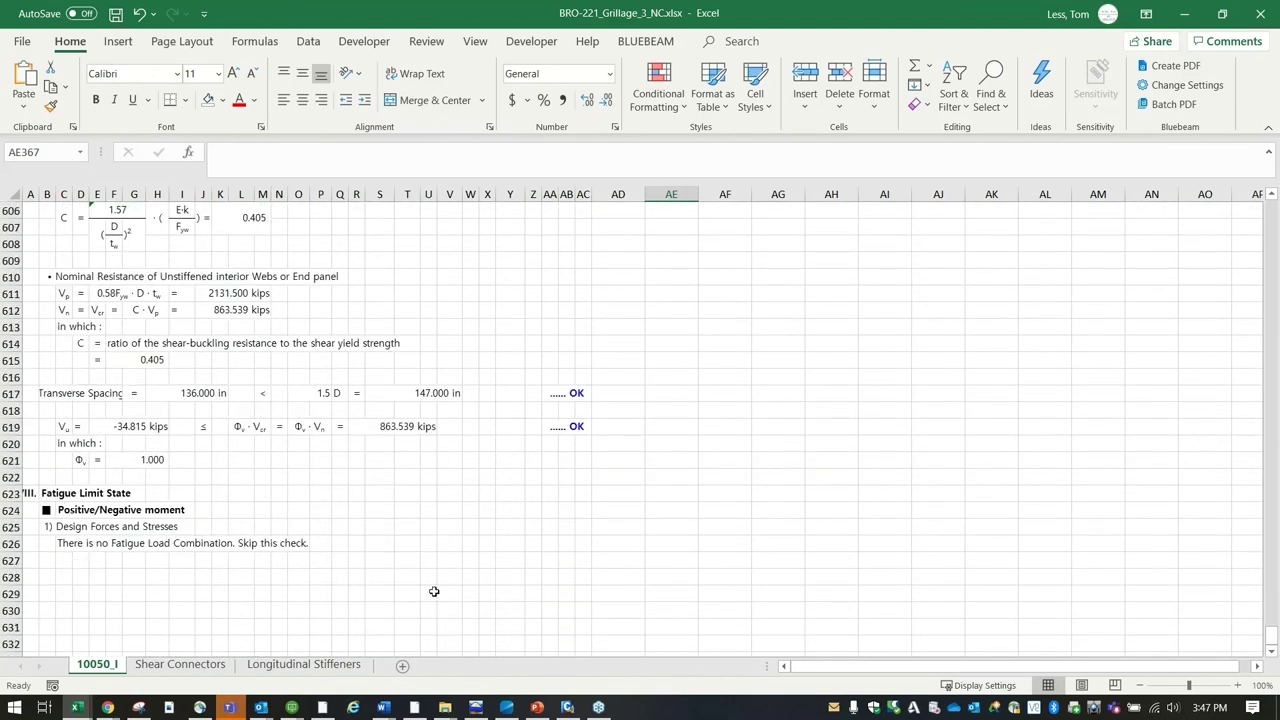
{"action": "left_click", "coordinate": [180, 664]}
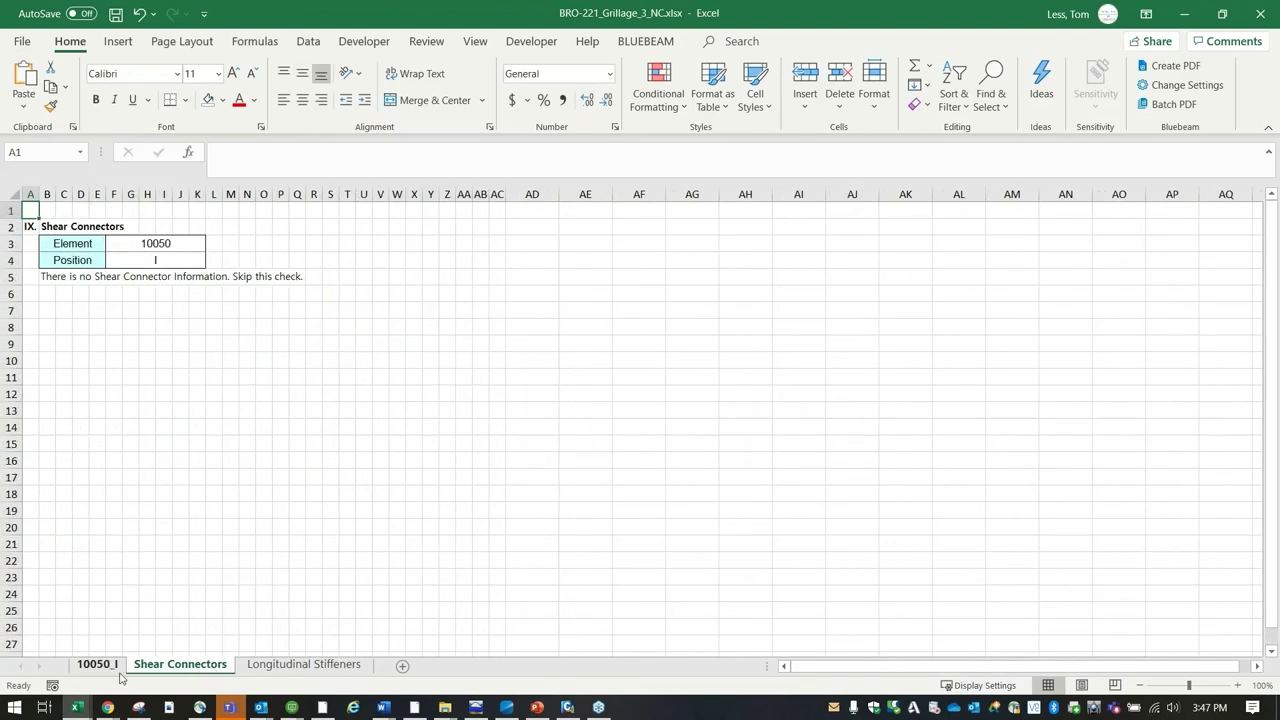
{"action": "left_click", "coordinate": [256, 670]}
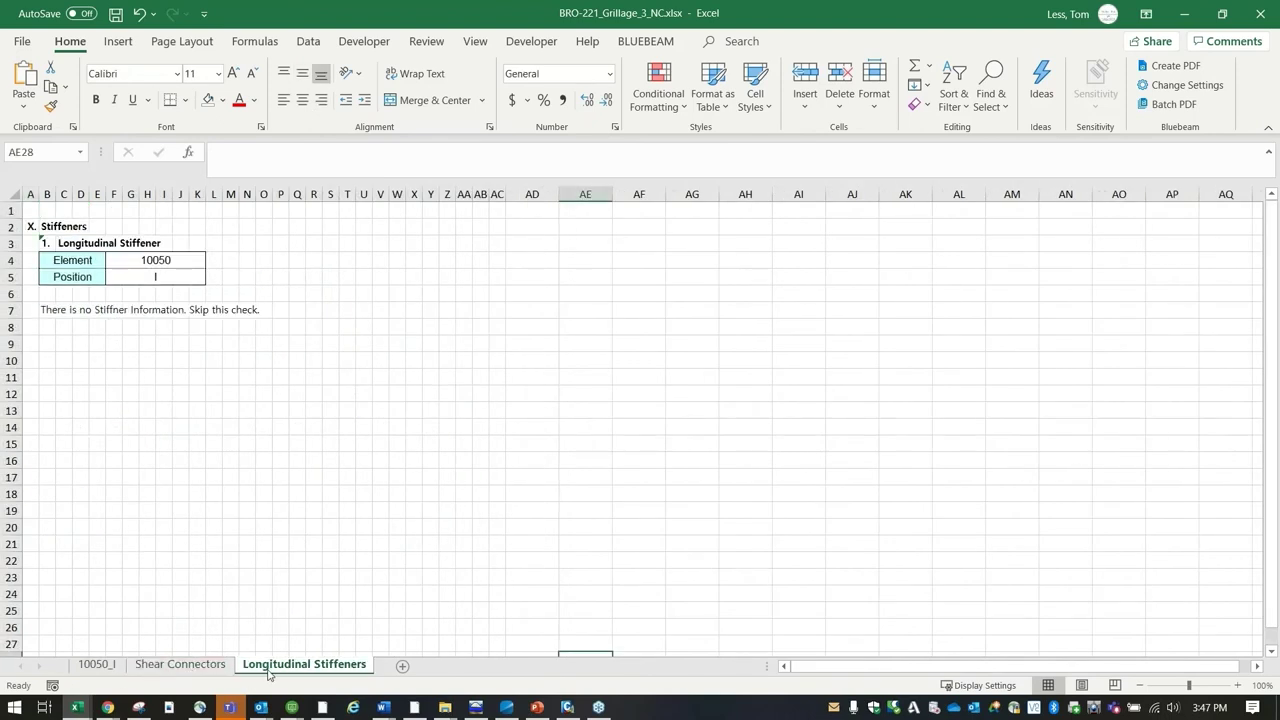
{"action": "left_click", "coordinate": [97, 664]}
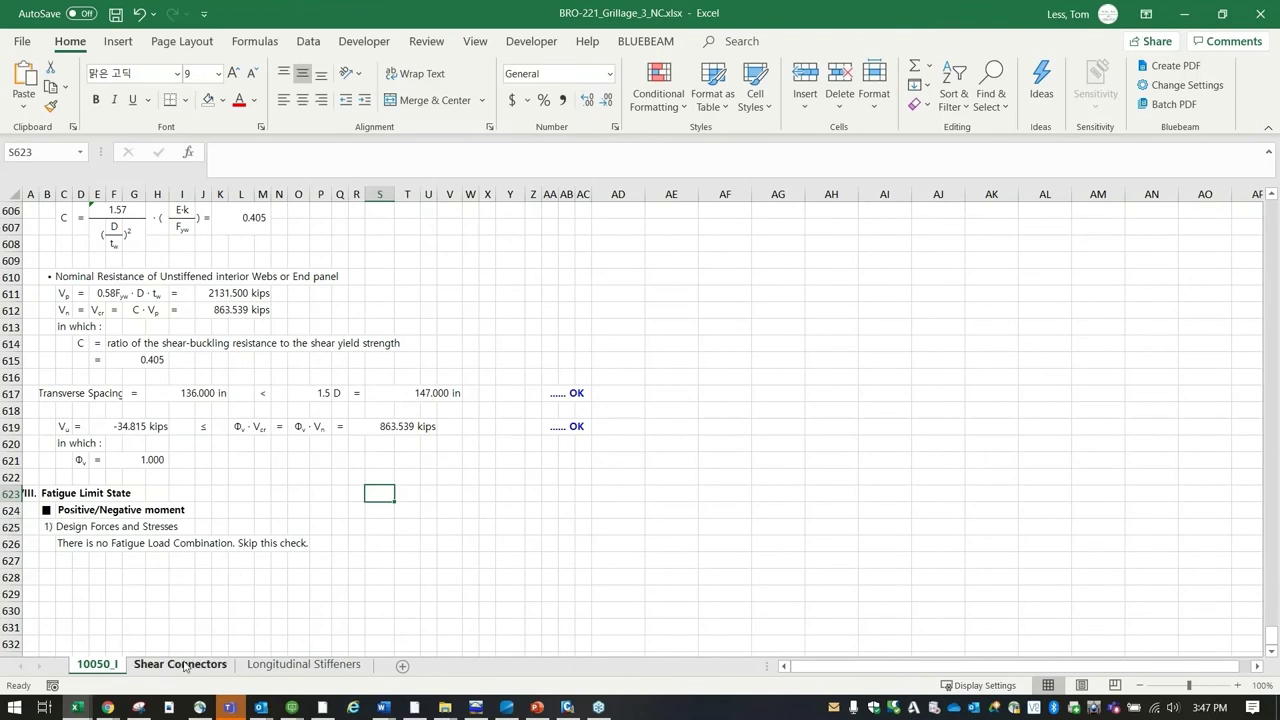
Step: Return to the start of the element 10050 report, switch to the MIDAS Civil model and look through the Composite Design commands
{"action": "left_click_drag", "start_coordinate": [1272, 633], "coordinate": [1272, 206]}
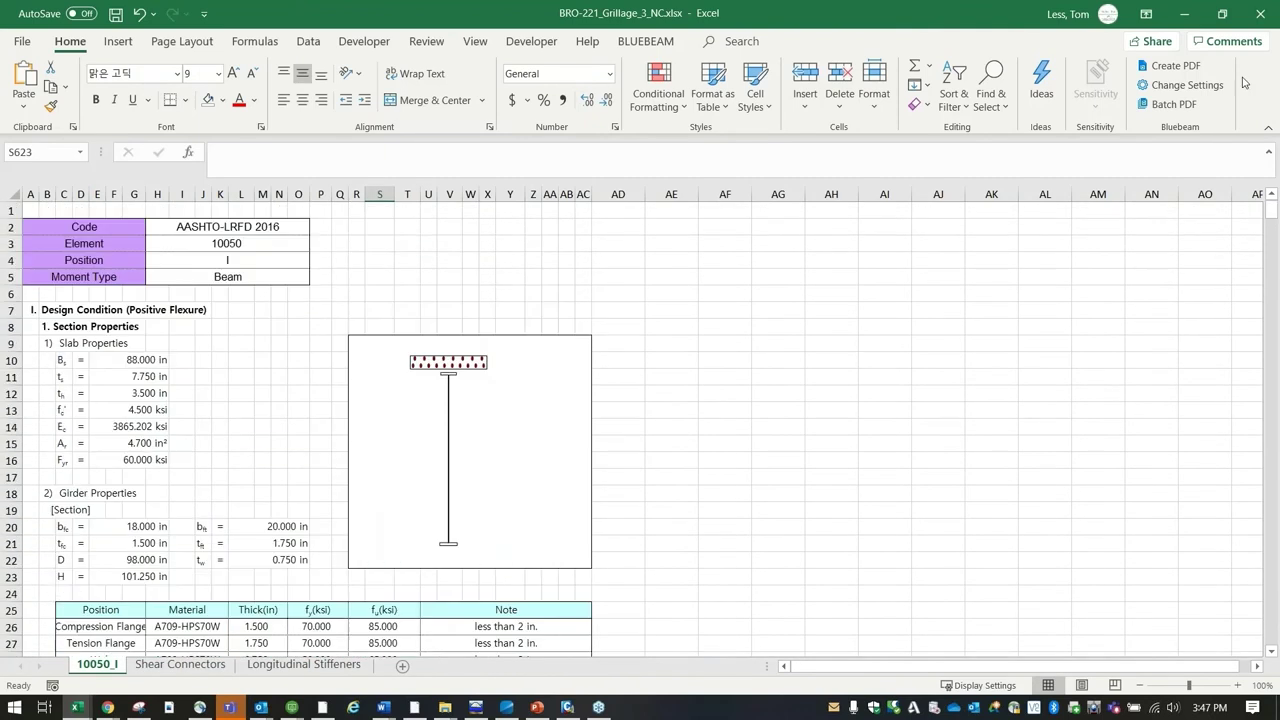
{"action": "left_click", "coordinate": [1186, 14]}
{"action": "left_click", "coordinate": [1186, 14]}
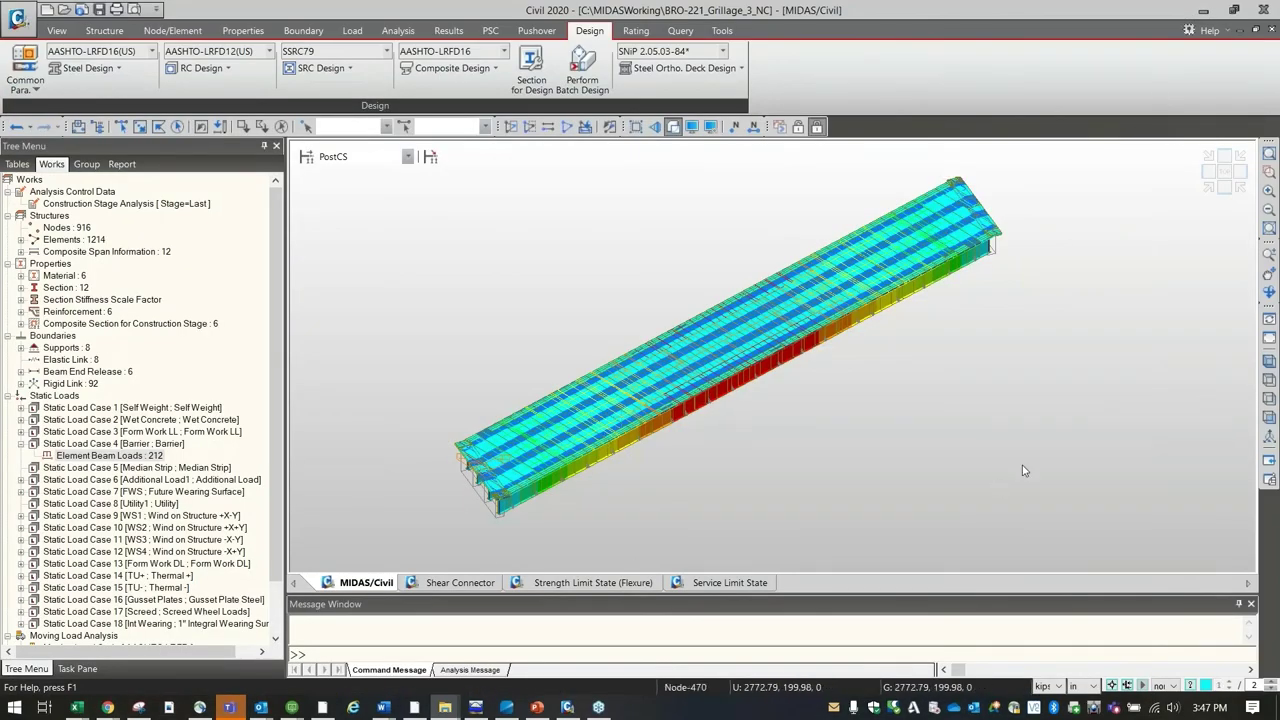
{"action": "left_click", "coordinate": [447, 68]}
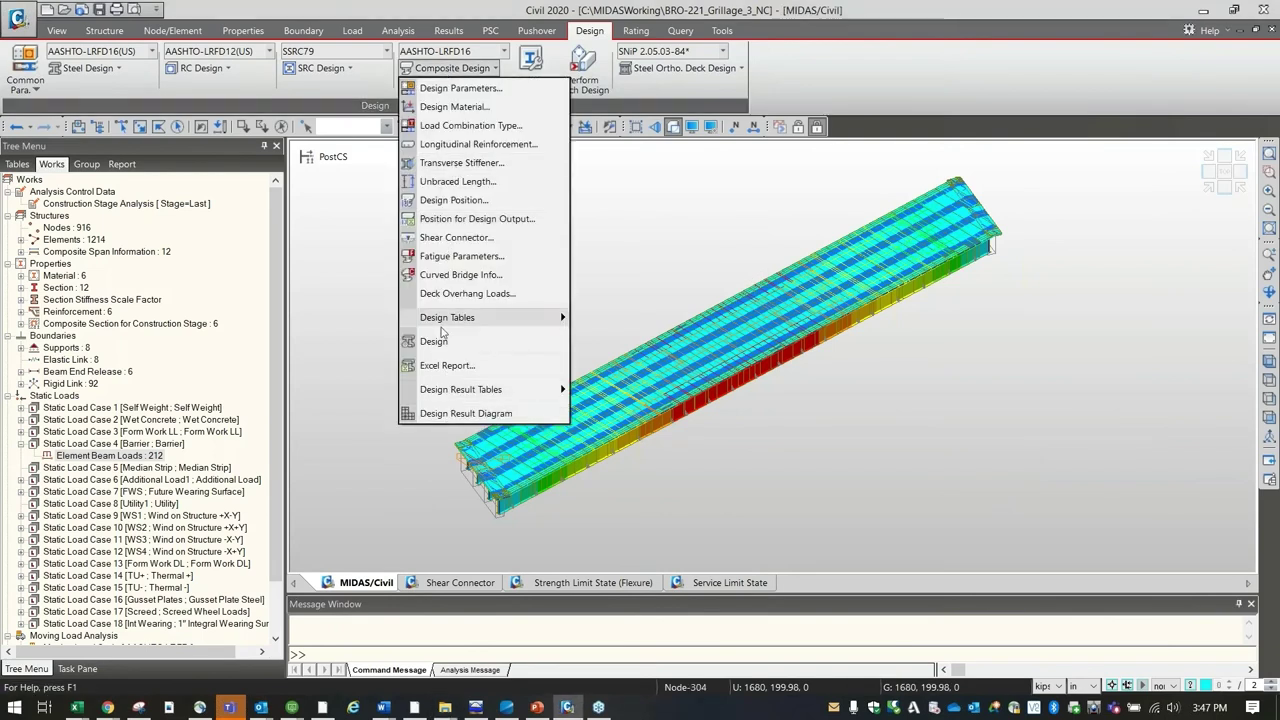
{"action": "left_click", "coordinate": [427, 455]}
Step: Show the model at early construction stages, ending on Stage2-1 with only the girders in place
{"action": "left_click", "coordinate": [360, 157]}
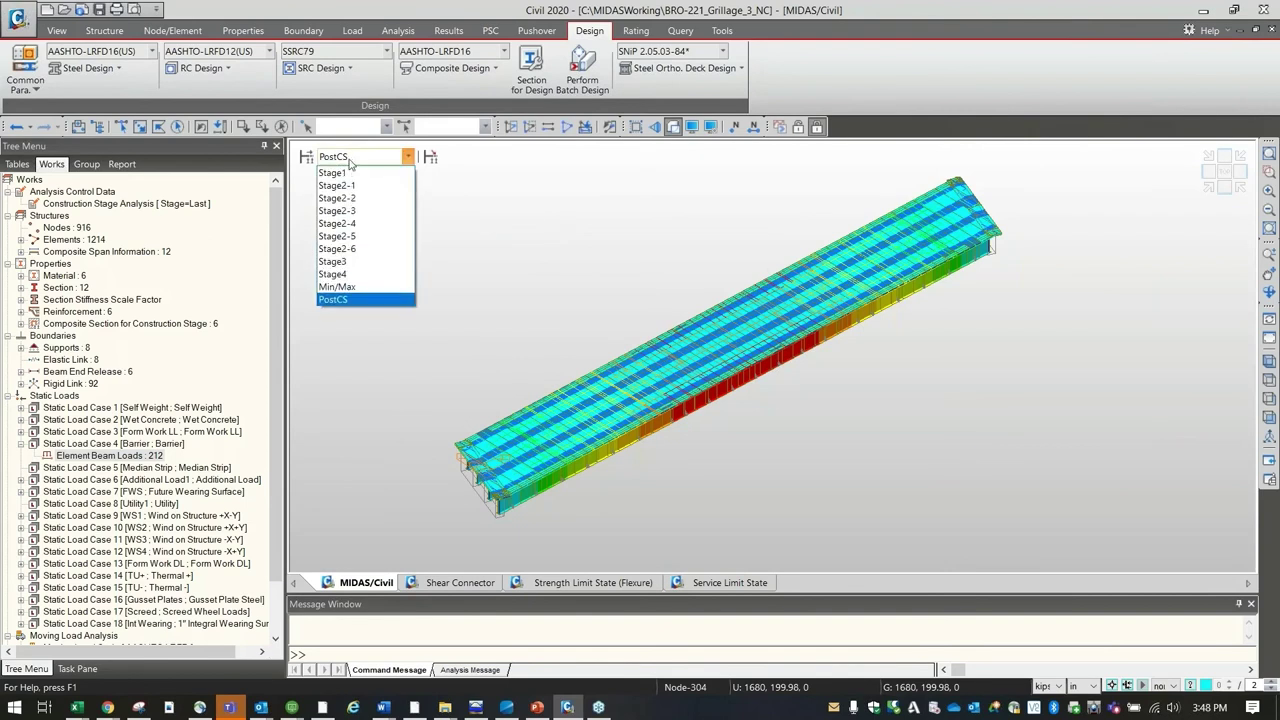
{"action": "left_click", "coordinate": [335, 173]}
{"action": "left_click", "coordinate": [372, 159]}
{"action": "left_click", "coordinate": [362, 198]}
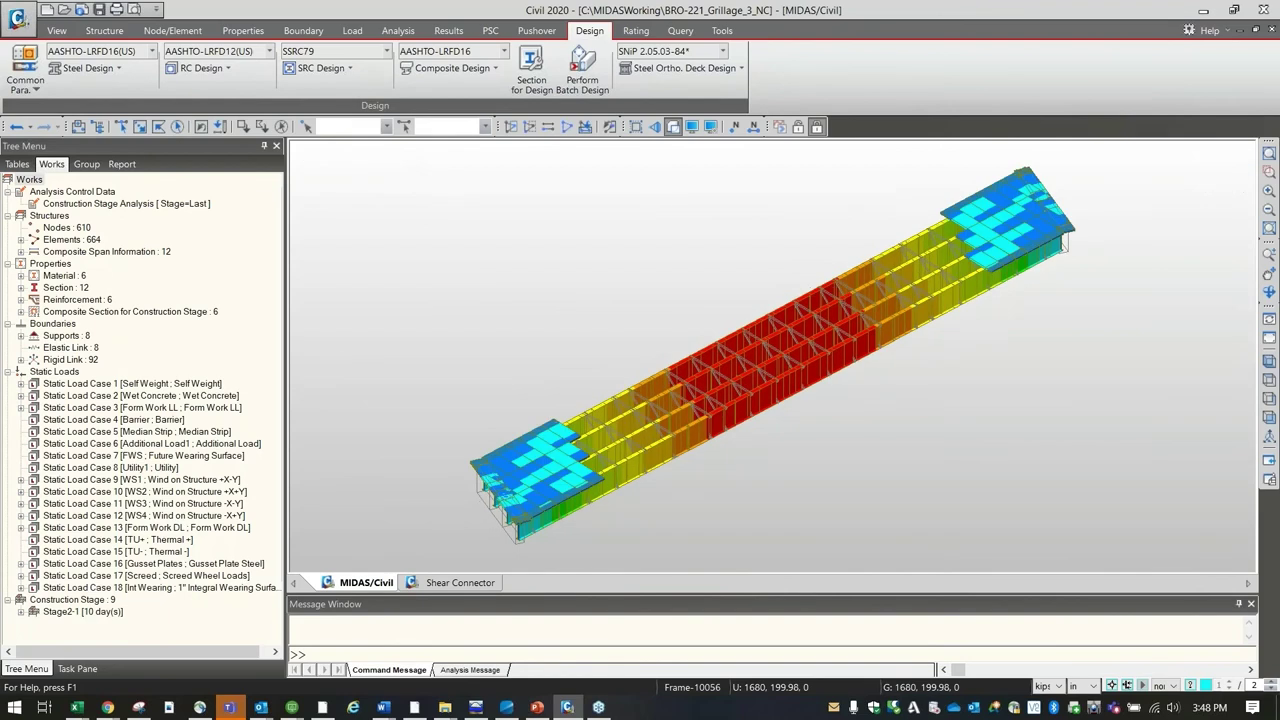
{"action": "left_click", "coordinate": [408, 157]}
{"action": "left_click", "coordinate": [363, 197]}
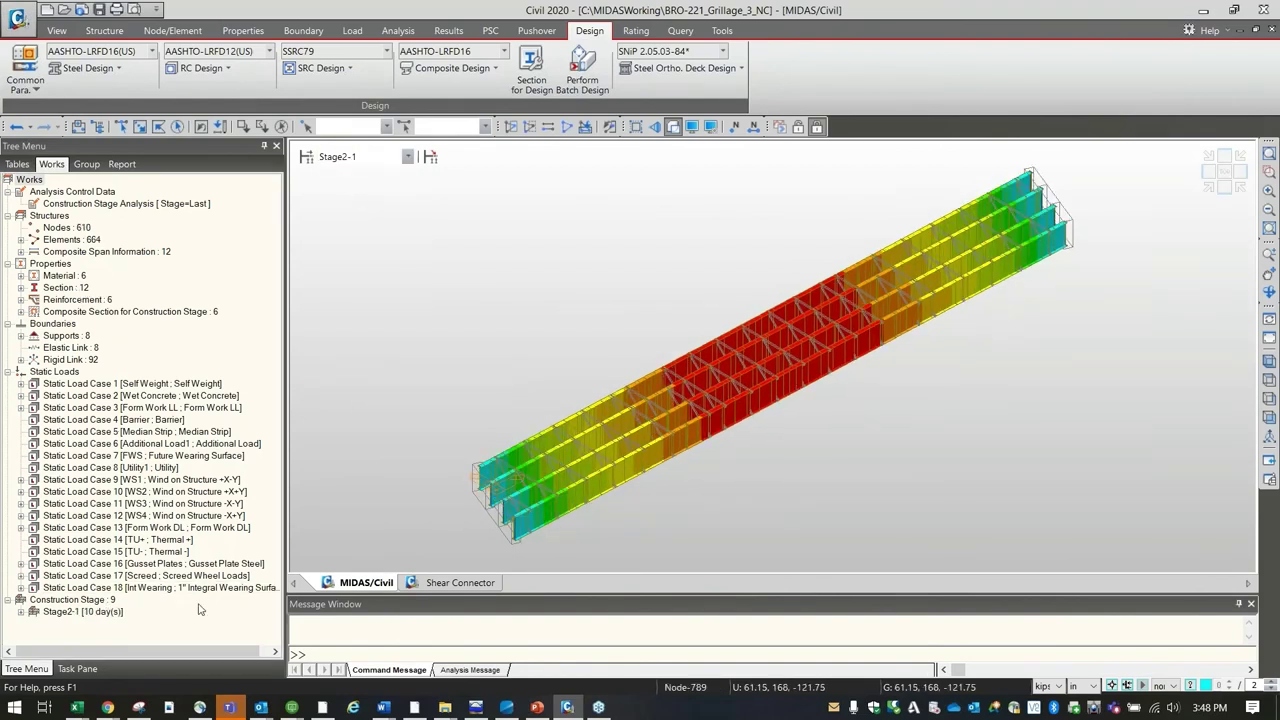
Step: Expand the Self Weight and Wet Concrete static load cases and display the Wet Concrete element beam loads on the model
{"action": "left_click", "coordinate": [21, 384]}
{"action": "left_click", "coordinate": [21, 408]}
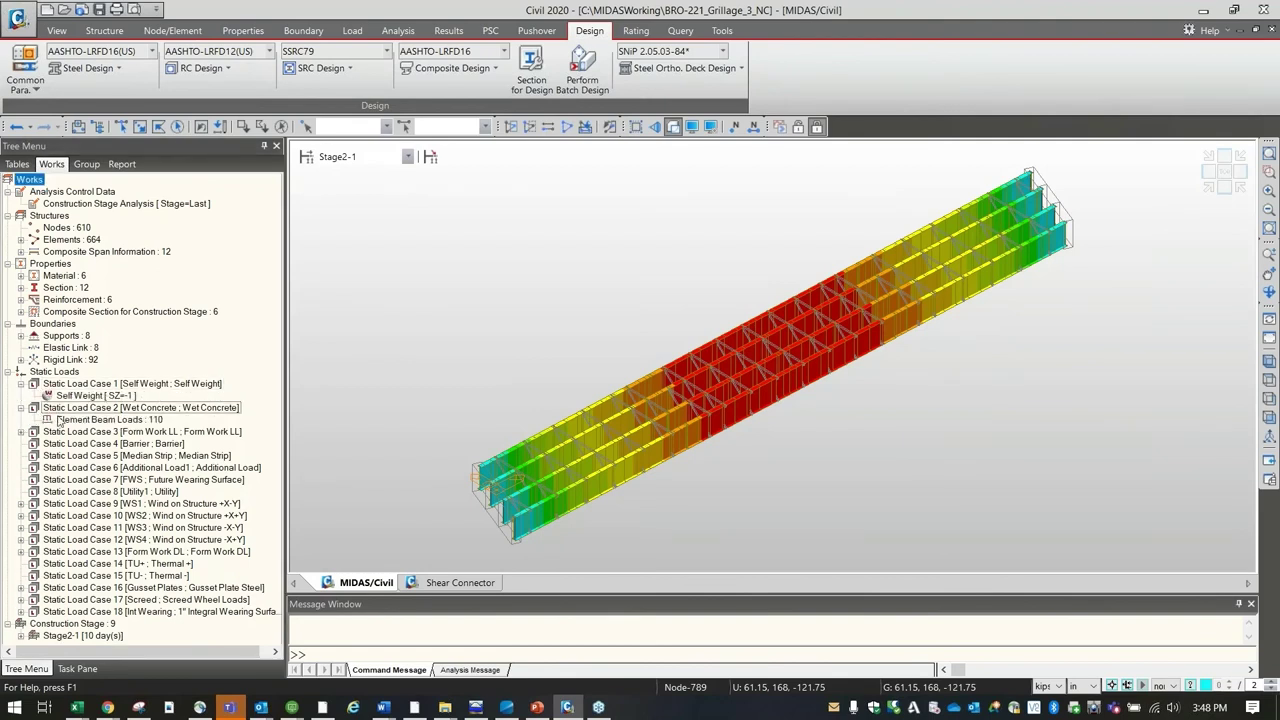
{"action": "left_click", "coordinate": [157, 420]}
{"action": "right_click", "coordinate": [157, 420]}
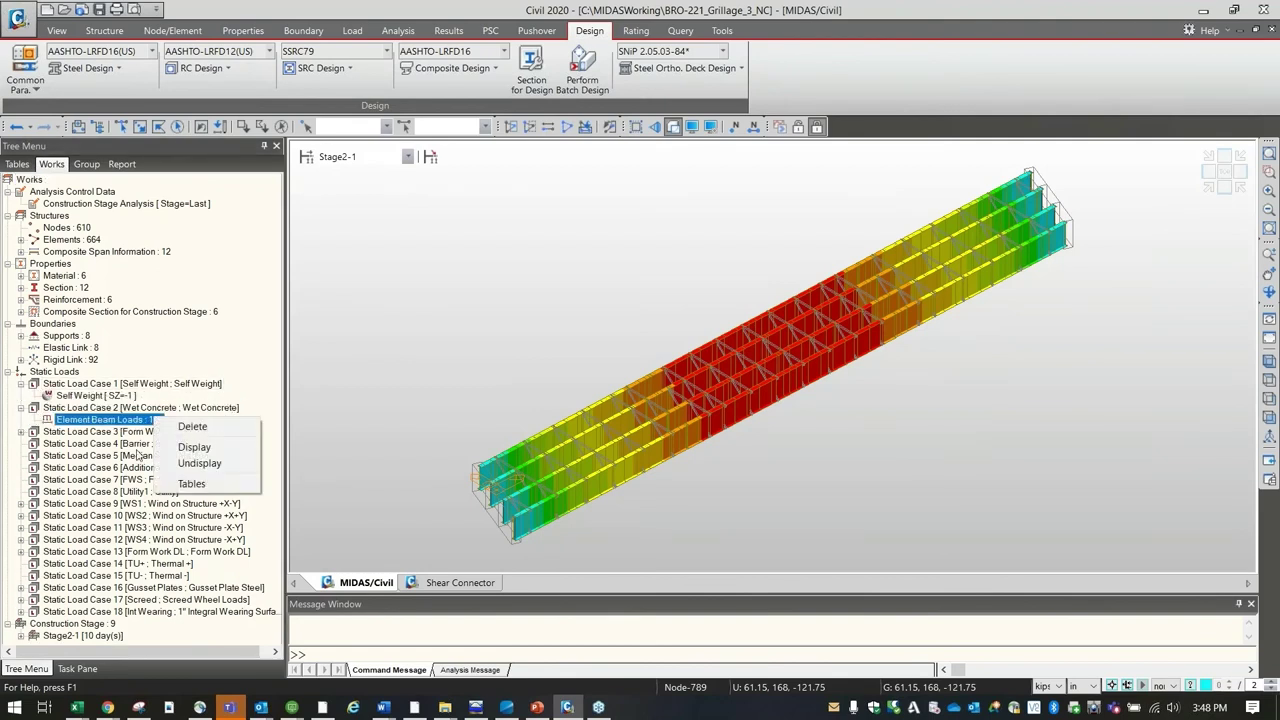
{"action": "left_click", "coordinate": [182, 448]}
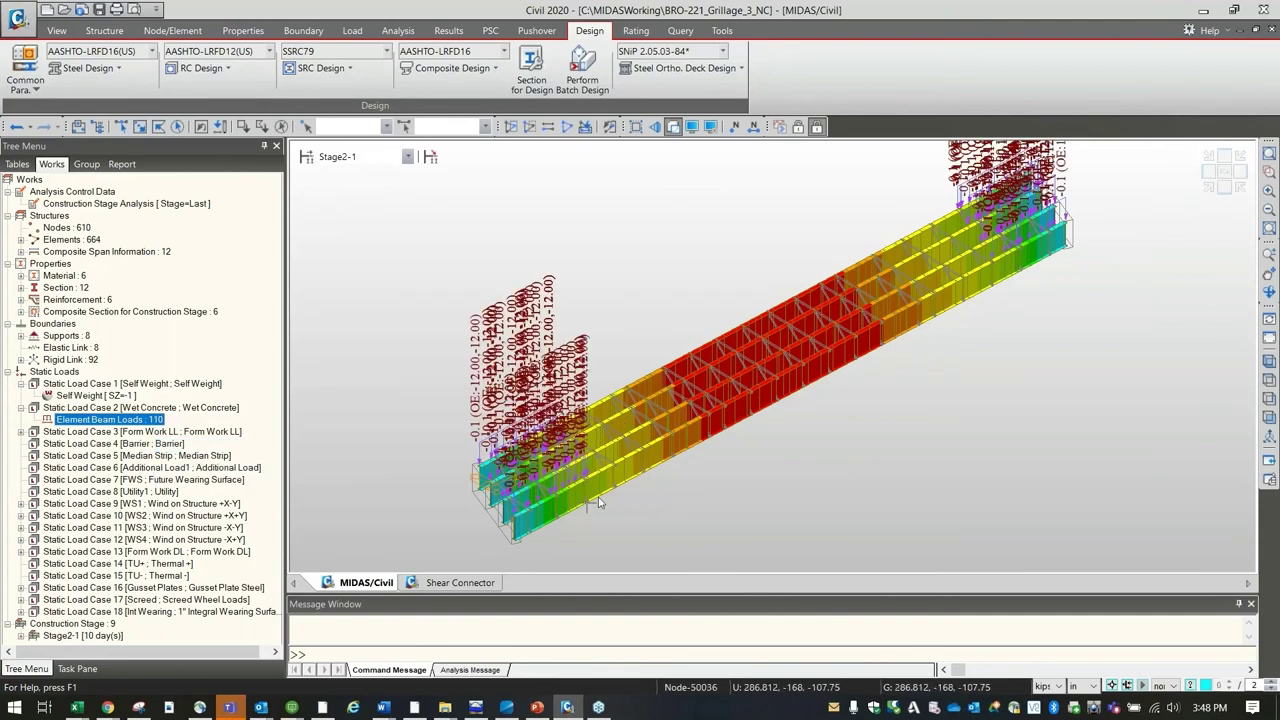
Step: View construction stages Stage2-2, Stage2-3 and Stage2-4 in turn to follow the deck pour sequence
{"action": "left_click", "coordinate": [352, 157]}
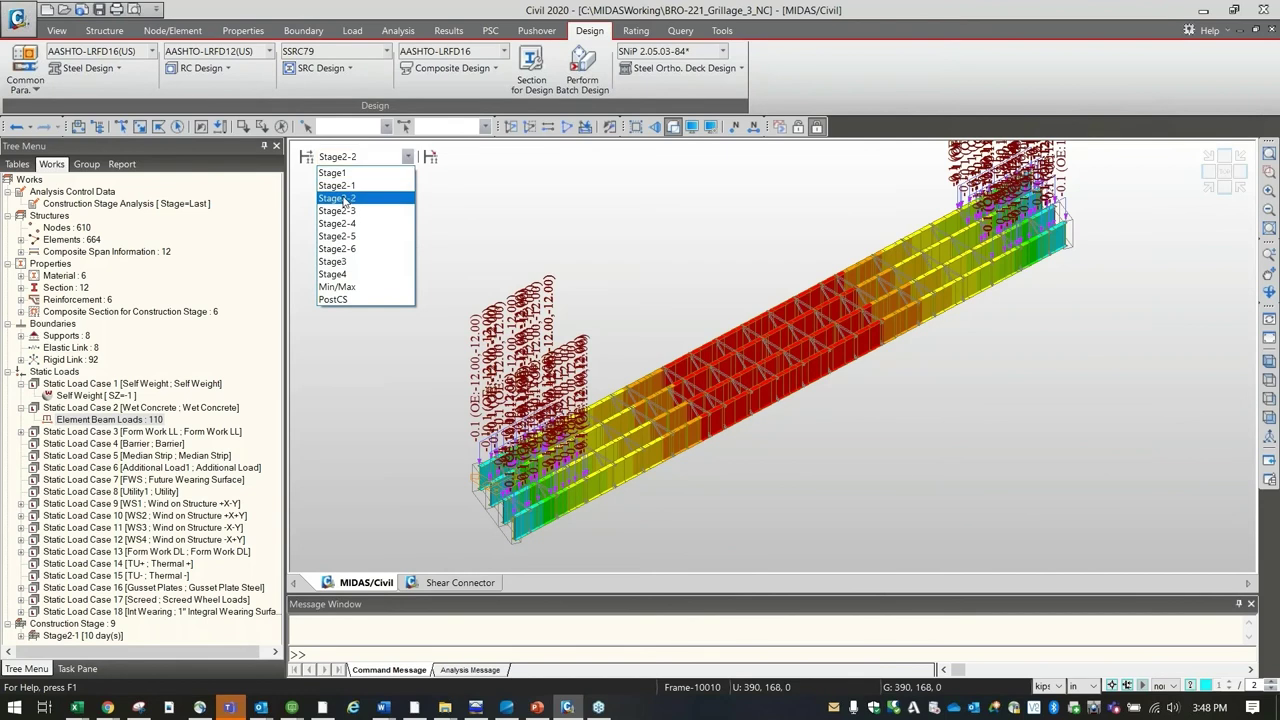
{"action": "left_click", "coordinate": [340, 198]}
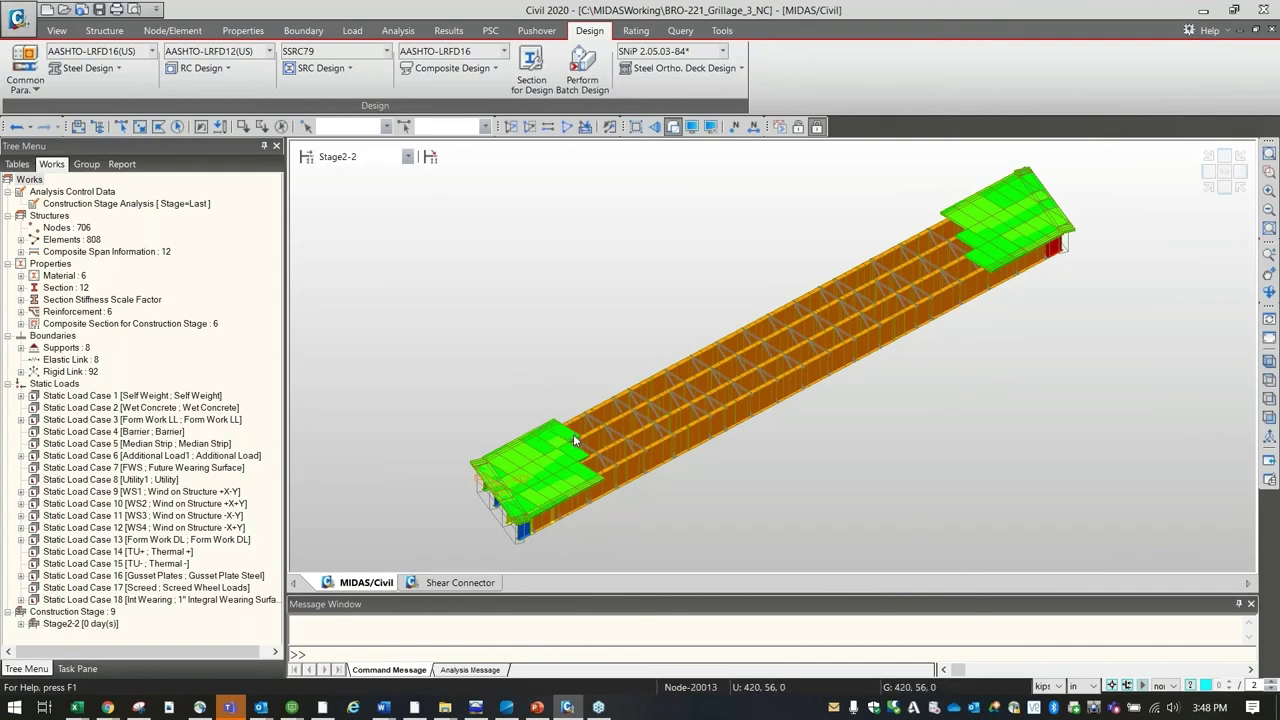
{"action": "left_click", "coordinate": [372, 157]}
{"action": "left_click", "coordinate": [361, 211]}
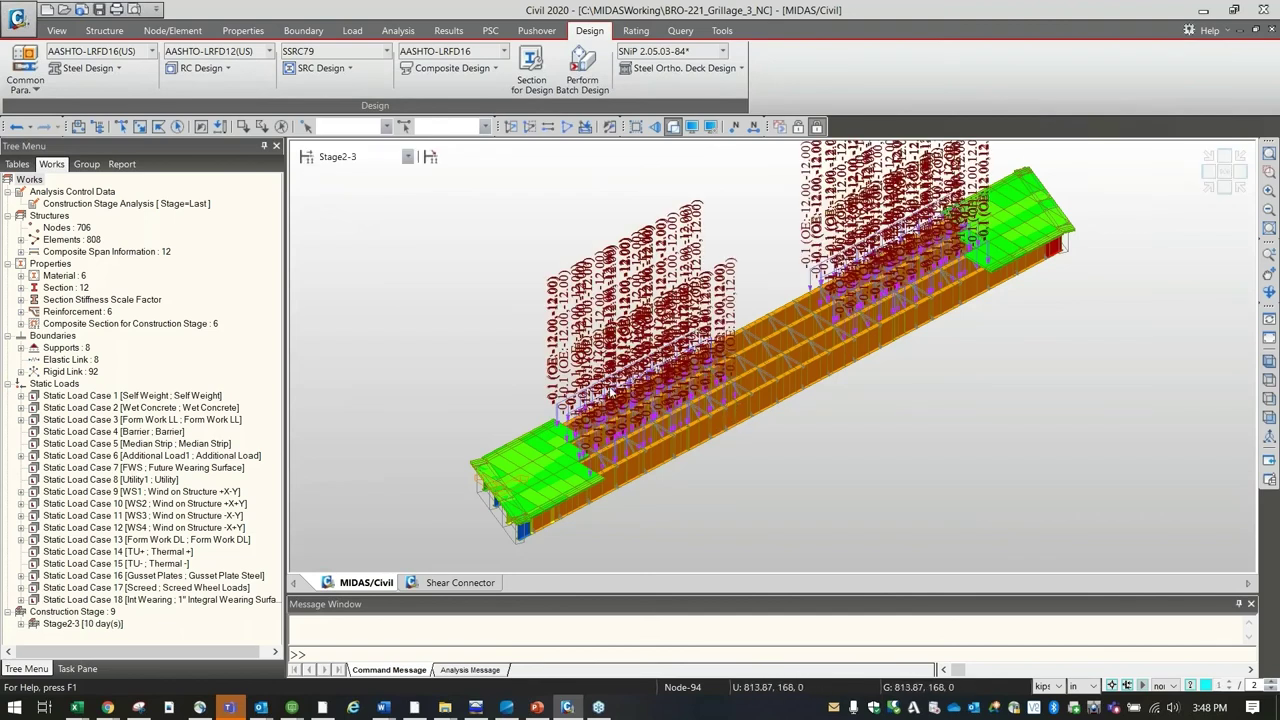
{"action": "left_click", "coordinate": [365, 157]}
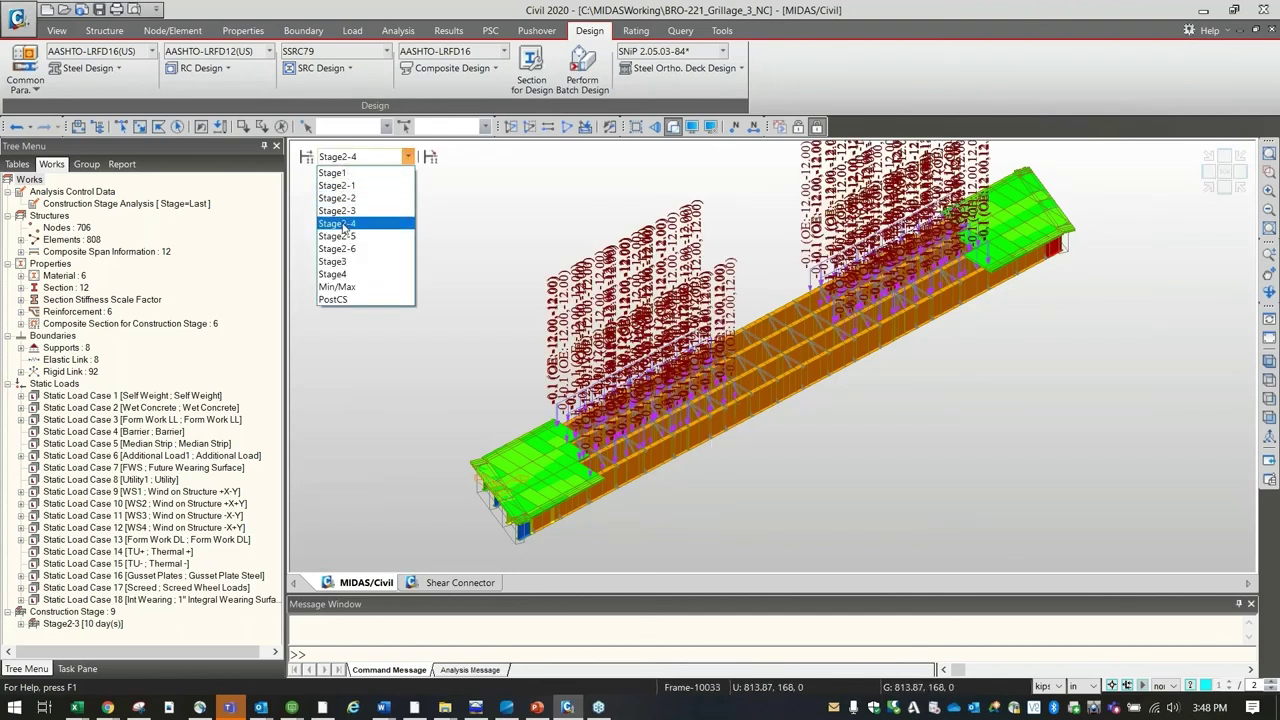
{"action": "left_click", "coordinate": [349, 223]}
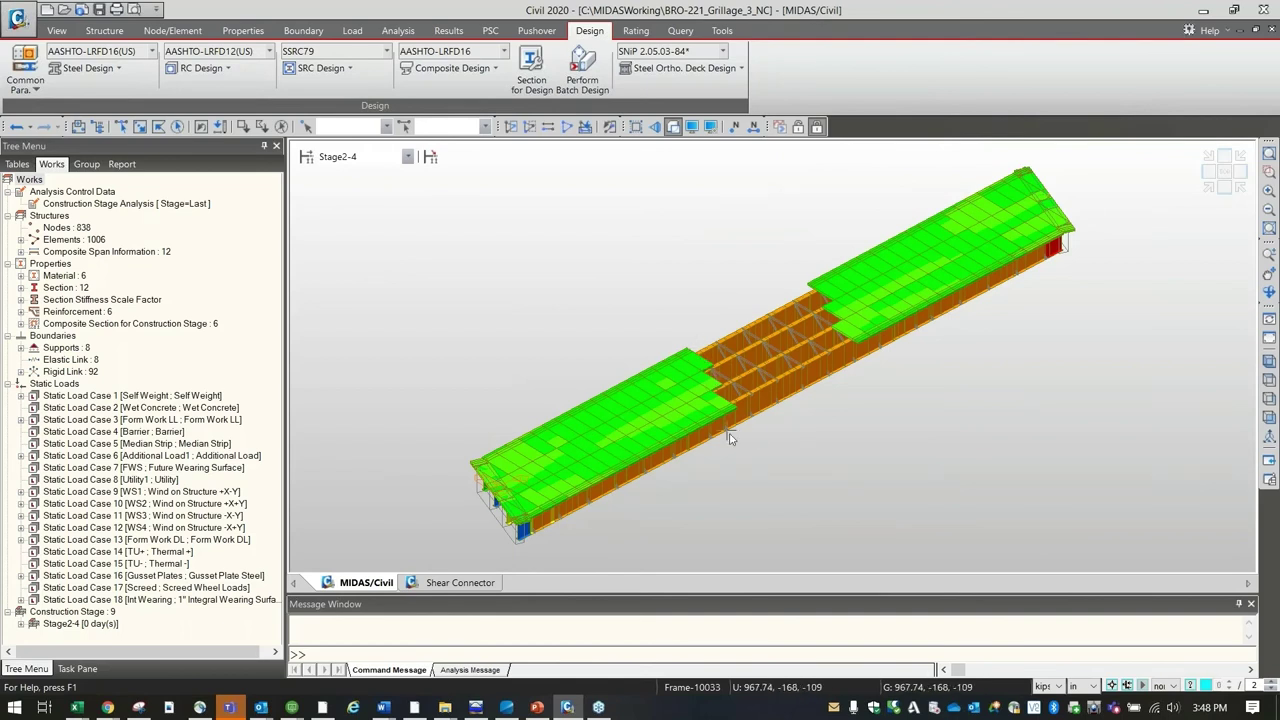
{"action": "middle_click_drag", "start_coordinate": [660, 347], "coordinate": [555, 387]}
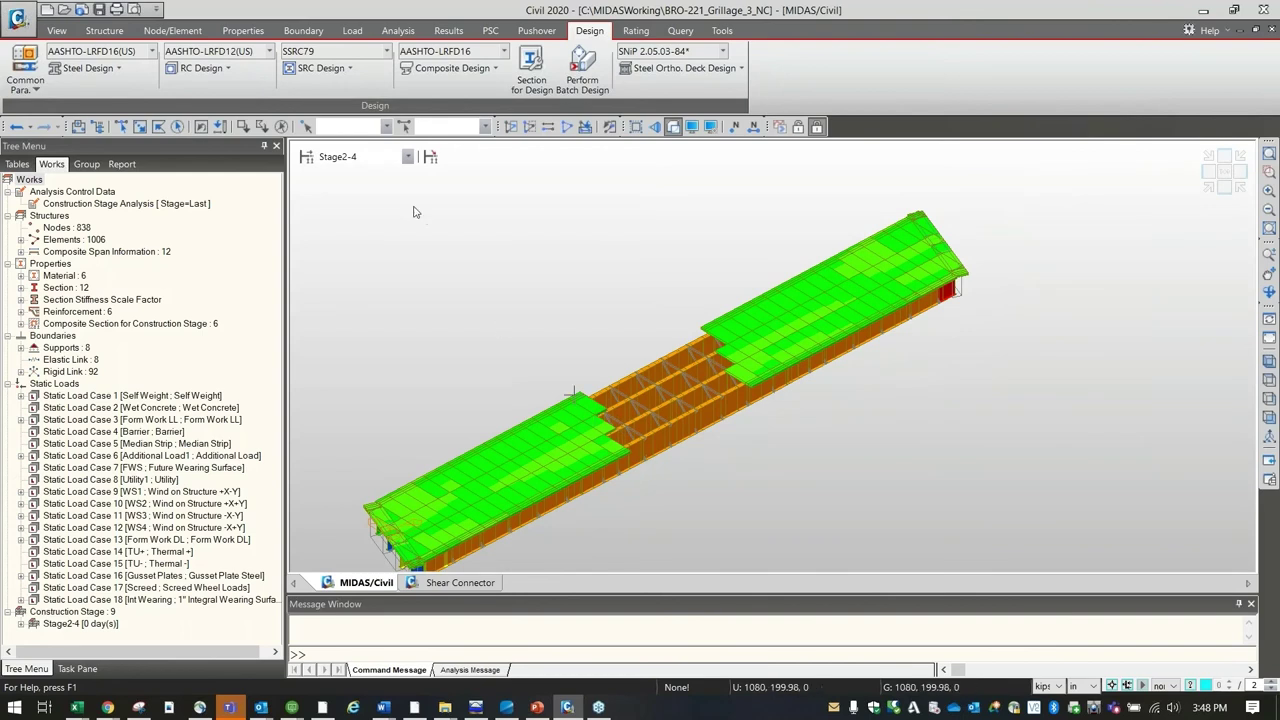
Step: View construction stages Stage2-5 and Stage2-6, then show the model at PostCS
{"action": "left_click", "coordinate": [380, 158]}
{"action": "left_click", "coordinate": [359, 236]}
{"action": "left_click", "coordinate": [380, 158]}
{"action": "left_click", "coordinate": [360, 248]}
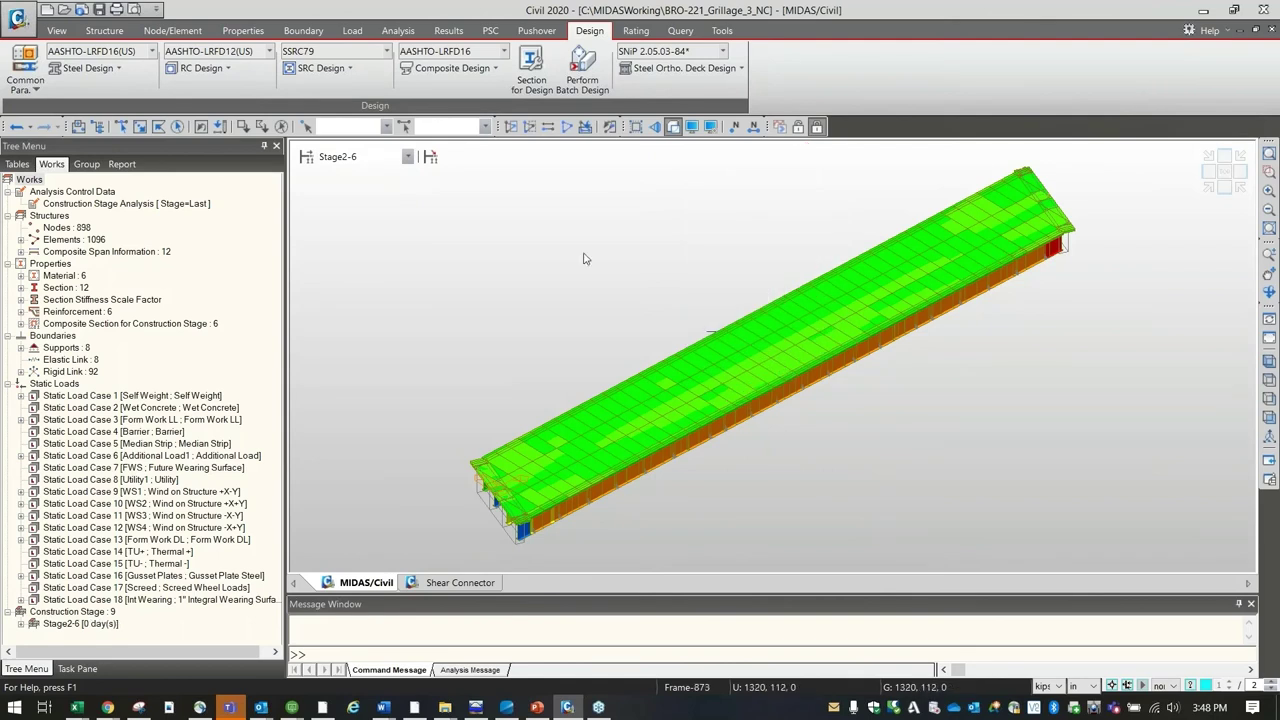
{"action": "left_click", "coordinate": [357, 156]}
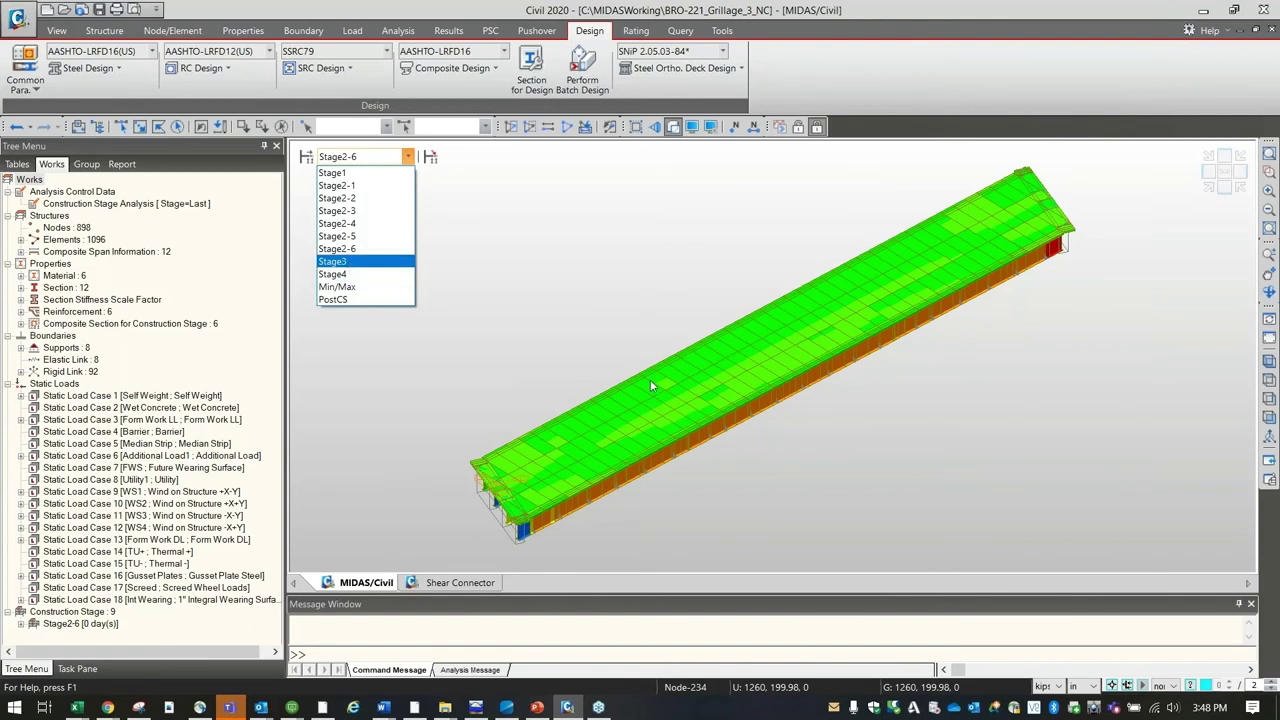
{"action": "left_click", "coordinate": [364, 299]}
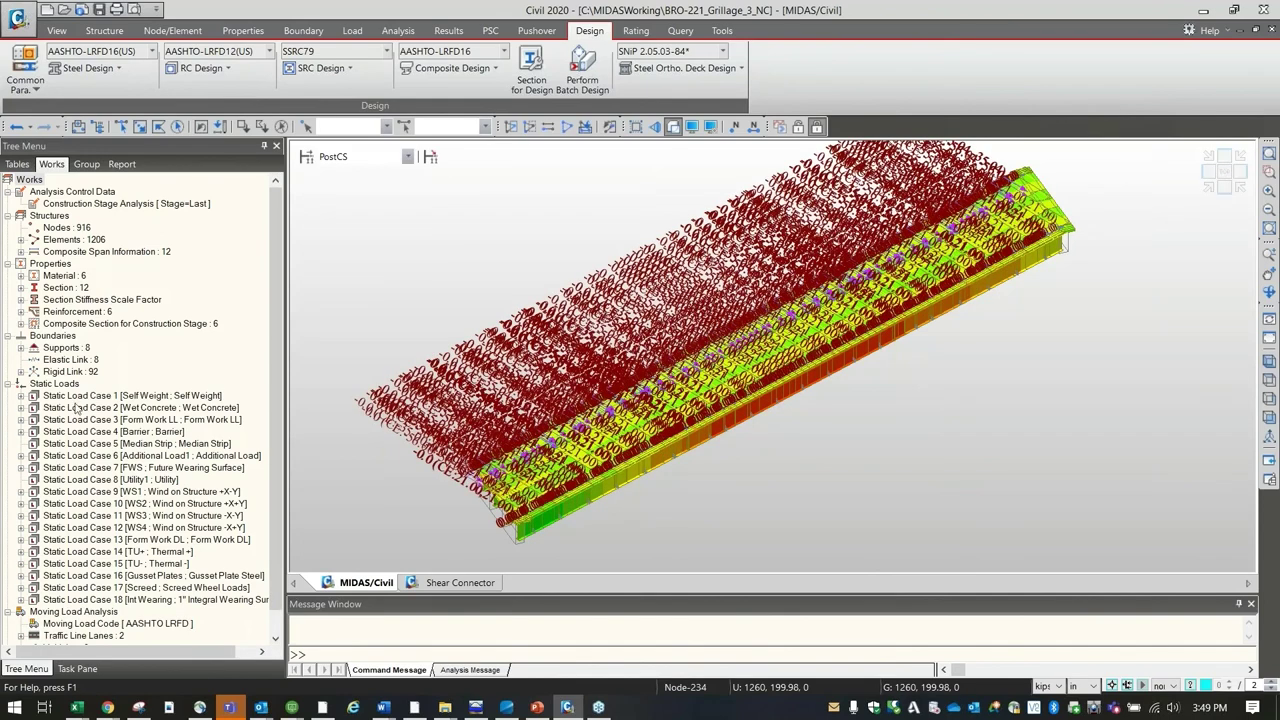
Step: Hide the Wet Concrete element beam loads at PostCS and inspect the completed deck
{"action": "right_click", "coordinate": [30, 419]}
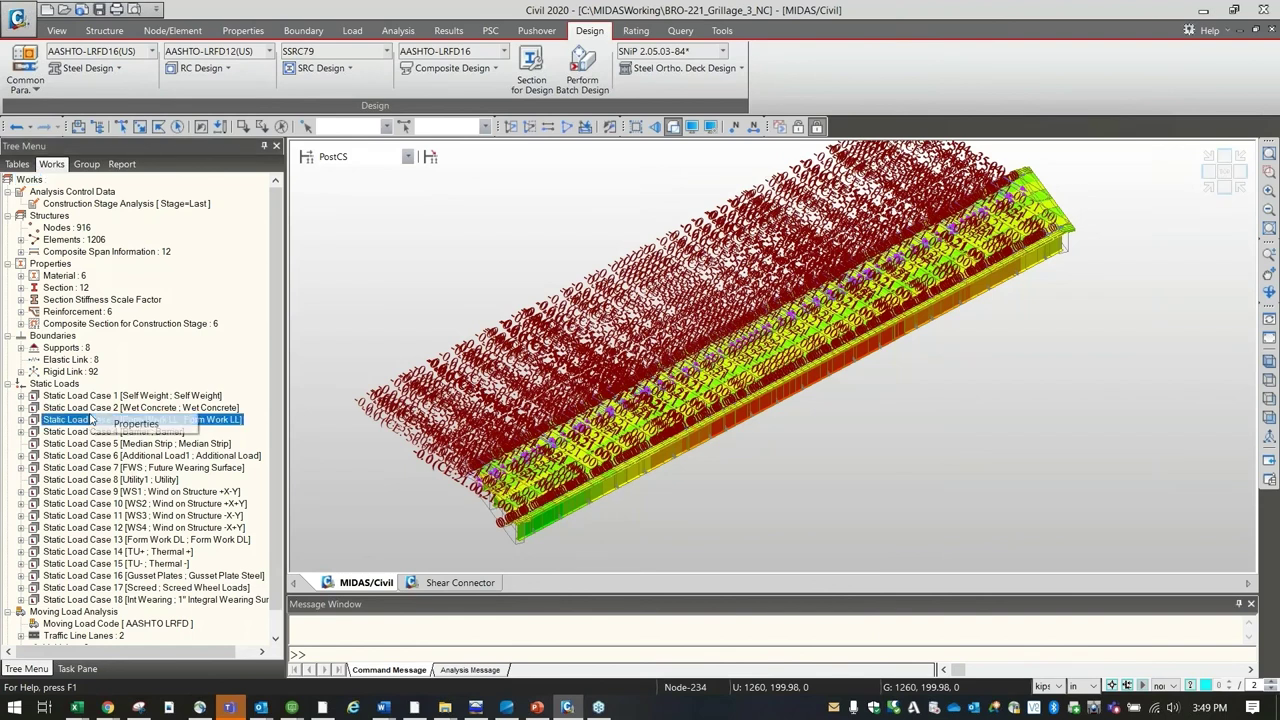
{"action": "left_click", "coordinate": [21, 407]}
{"action": "left_click", "coordinate": [77, 467]}
{"action": "right_click", "coordinate": [104, 420]}
{"action": "left_click", "coordinate": [140, 465]}
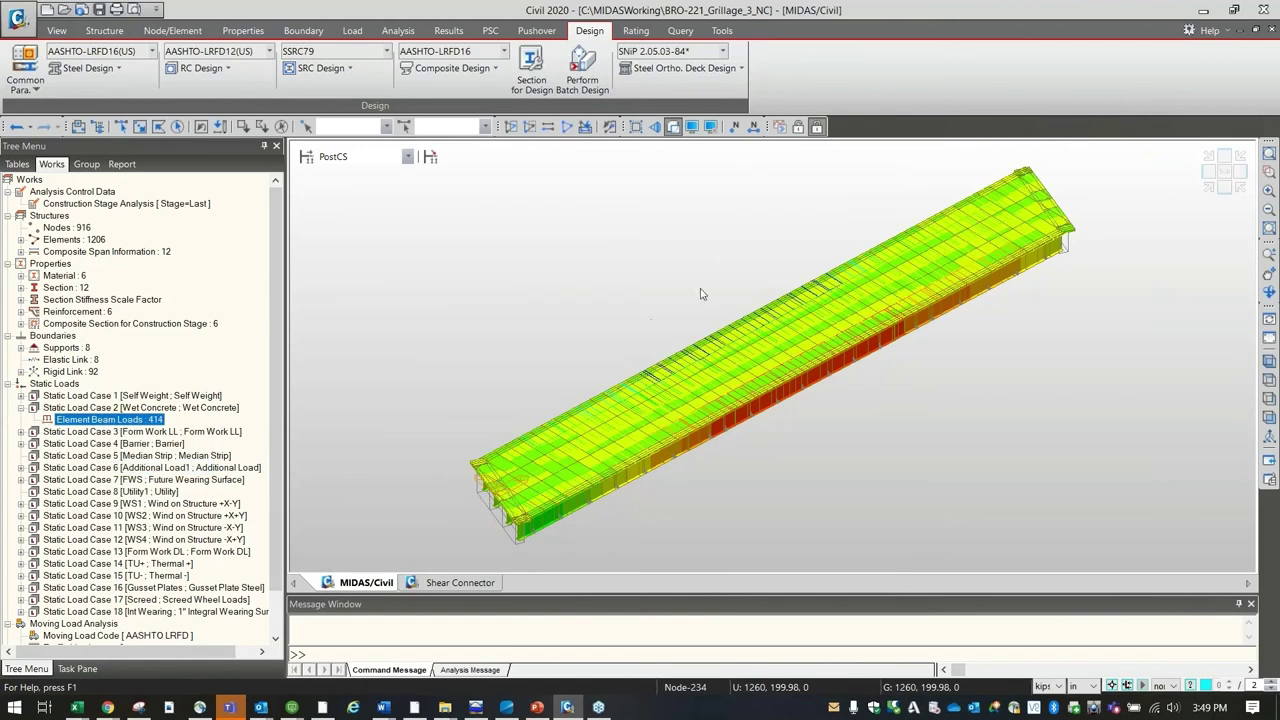
{"action": "middle_click_drag", "start_coordinate": [722, 255], "coordinate": [560, 190]}
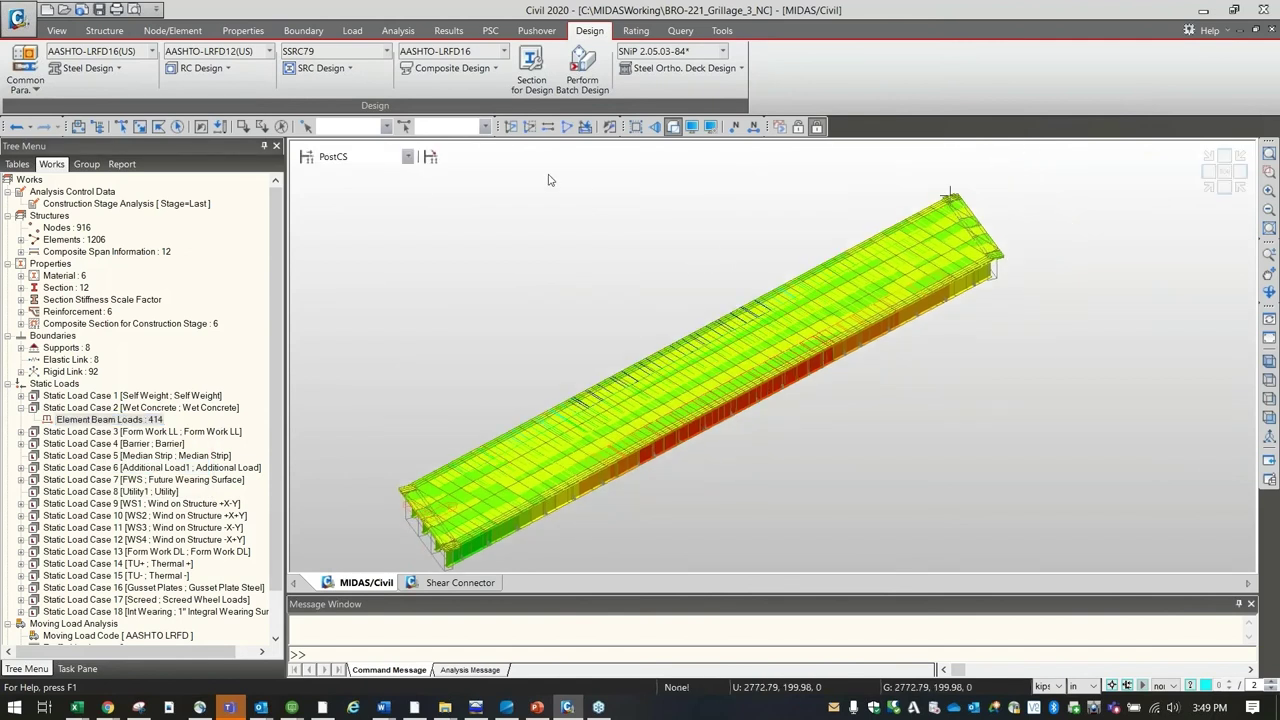
{"action": "mouse_move", "coordinate": [614, 294]}
{"action": "middle_mouse_down"}
{"action": "mouse_move", "coordinate": [609, 323]}
{"action": "mouse_move", "coordinate": [612, 284]}
{"action": "middle_mouse_up"}
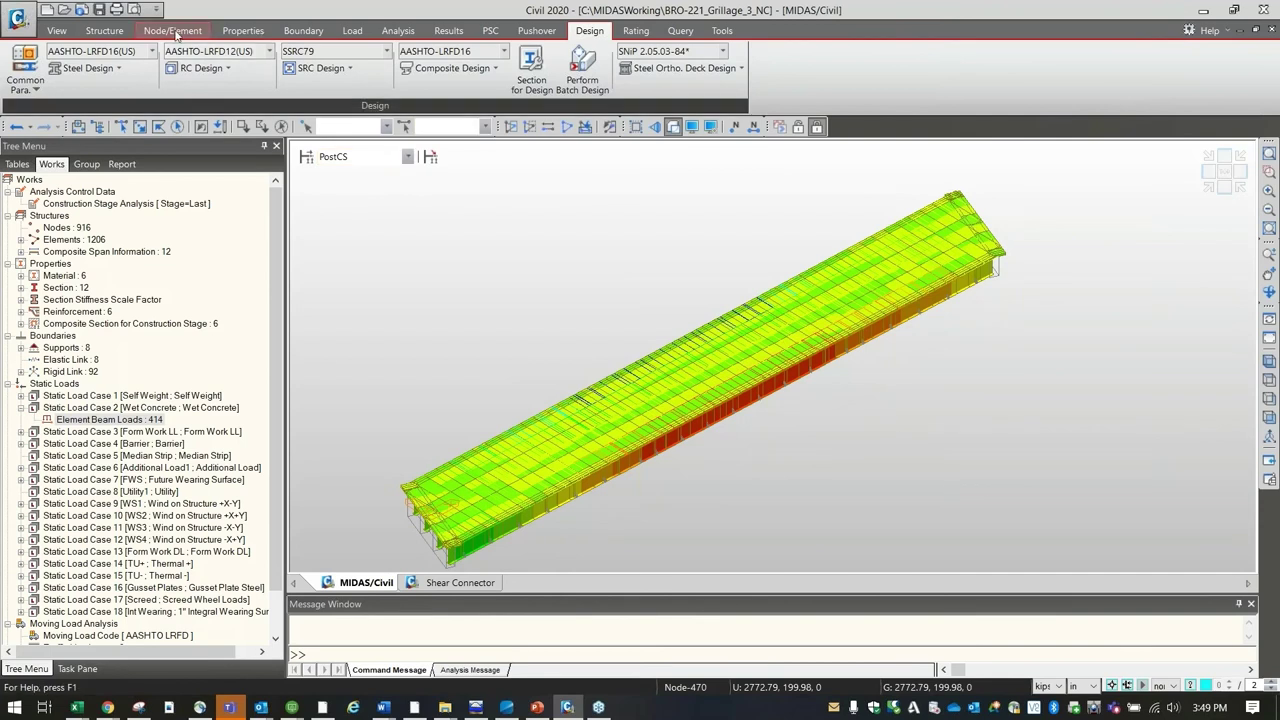
{"action": "left_click", "coordinate": [228, 32]}
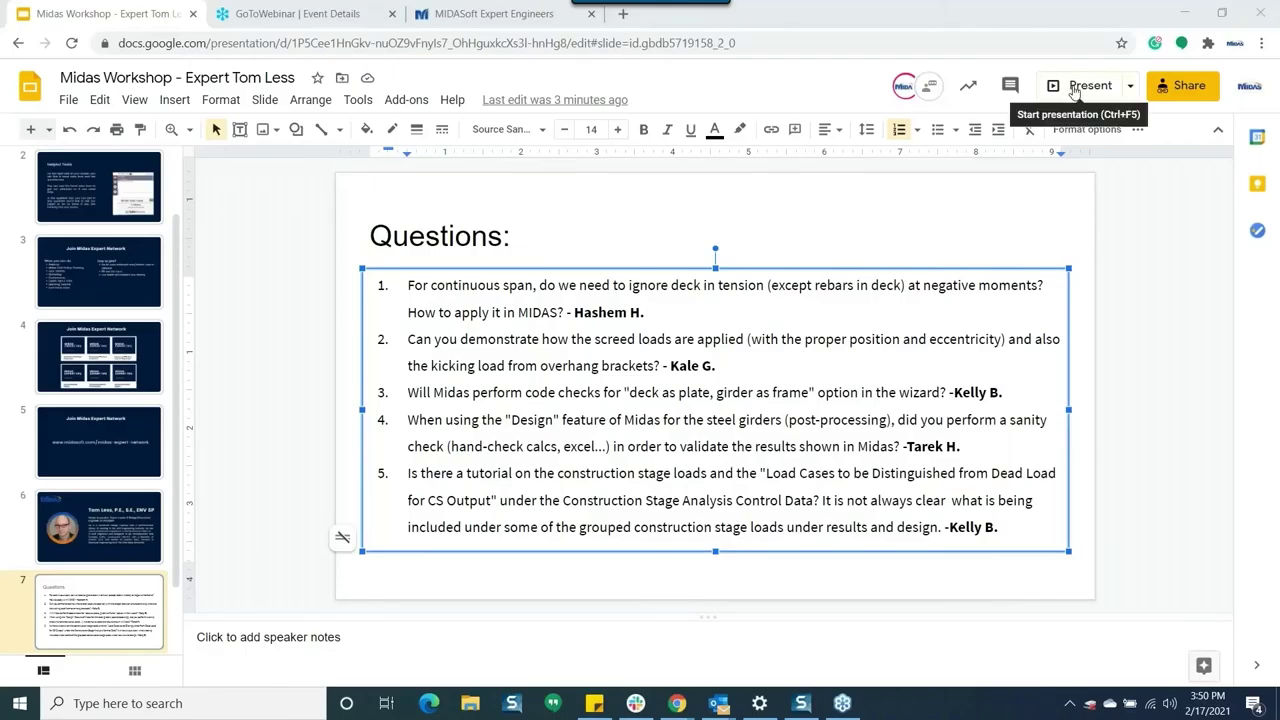
Step: Present the Questions slide of the Midas Workshop deck in Google Slides full screen
{"action": "left_click", "coordinate": [1075, 91]}
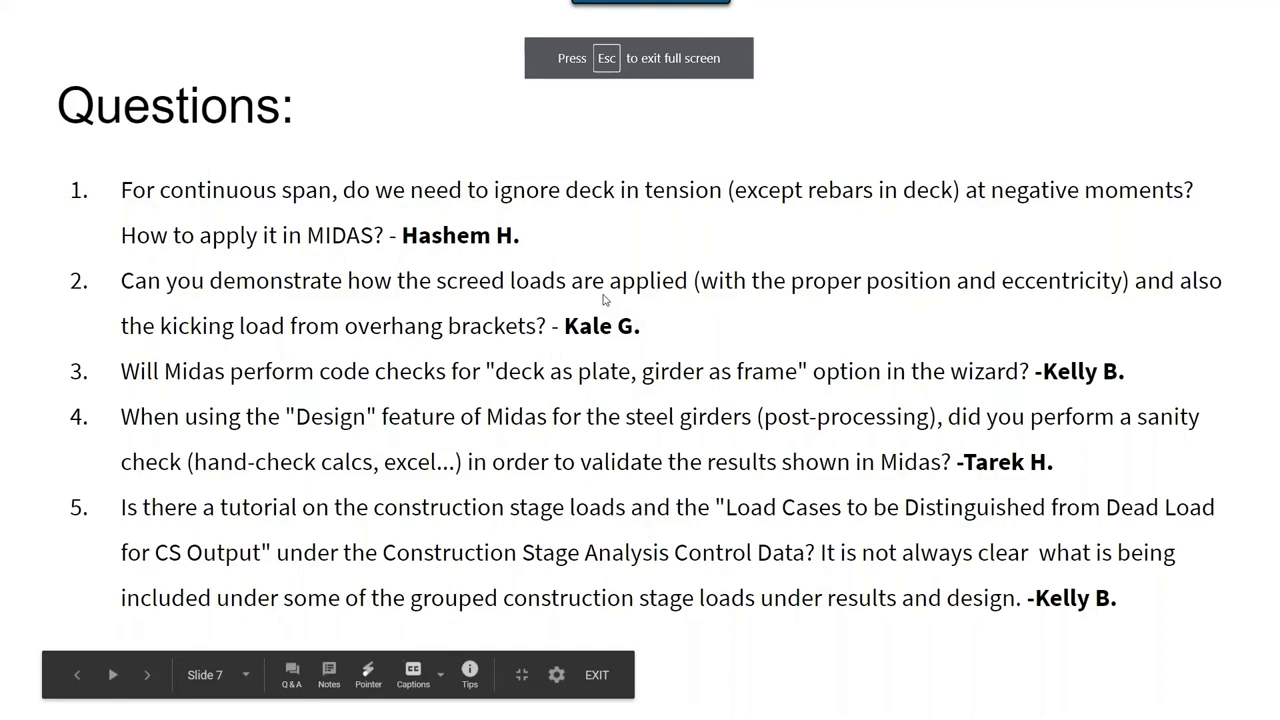
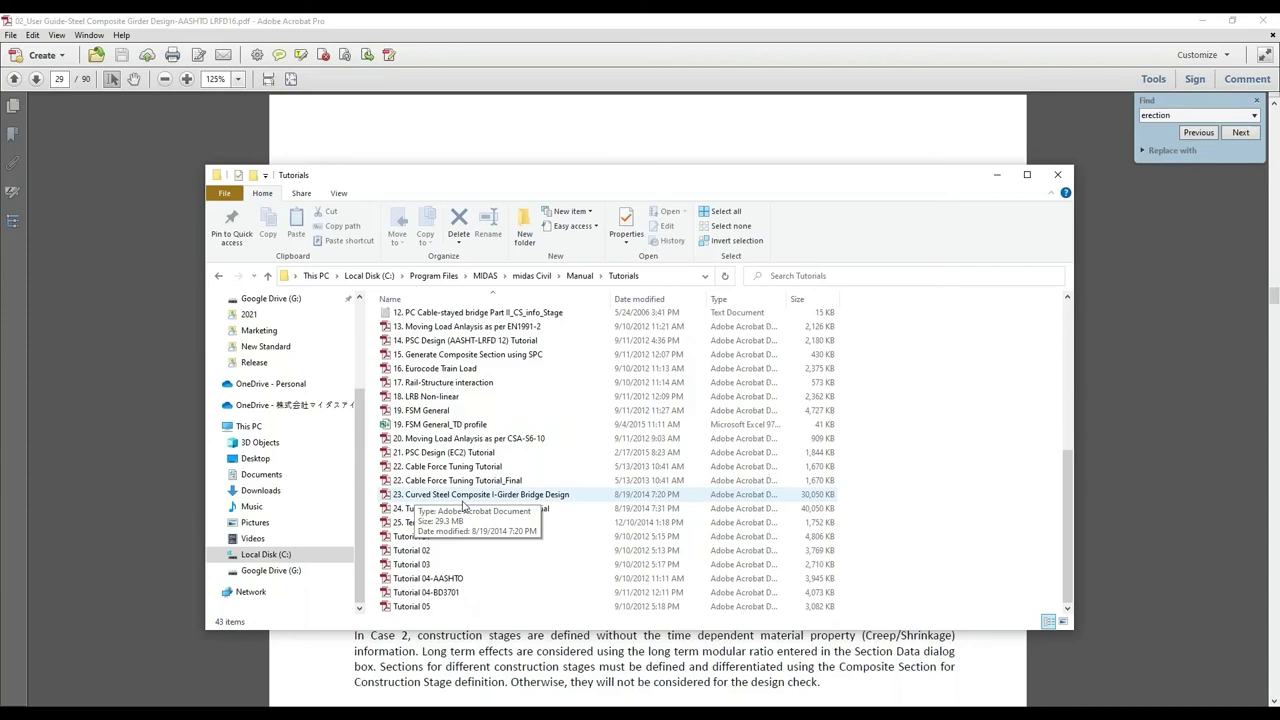
Step: Open the tutorial PDF "23. Curved Steel Composite I-Girder Bridge Design", read its Construction Stage Analysis Control page, then switch to the Steel Composite user guide
{"action": "double_click", "coordinate": [463, 500]}
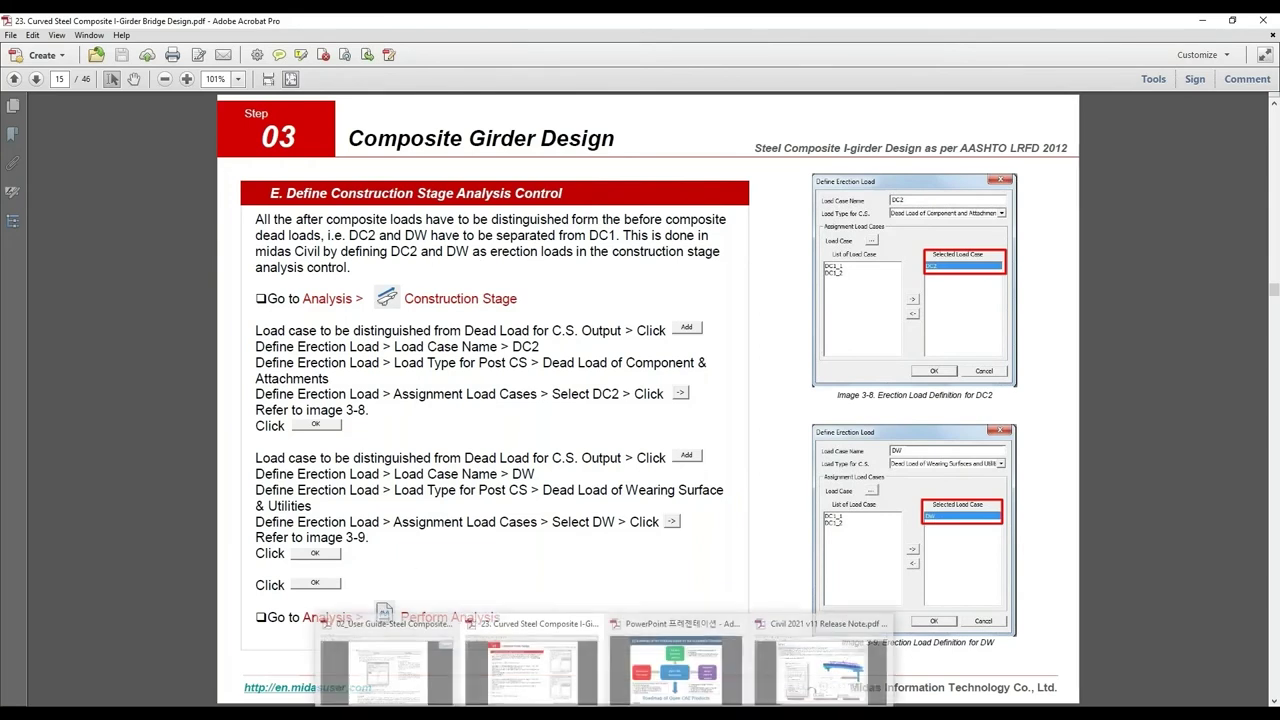
{"action": "left_click", "coordinate": [590, 533]}
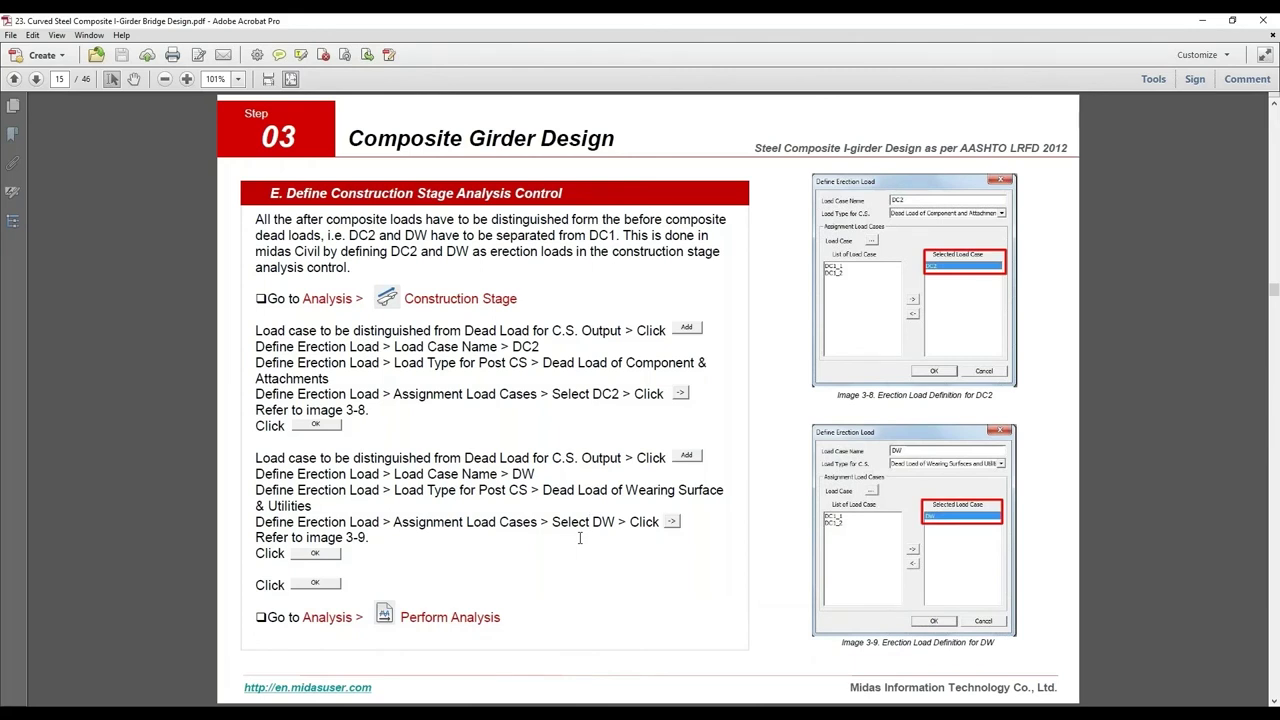
{"action": "mouse_move", "coordinate": [600, 714]}
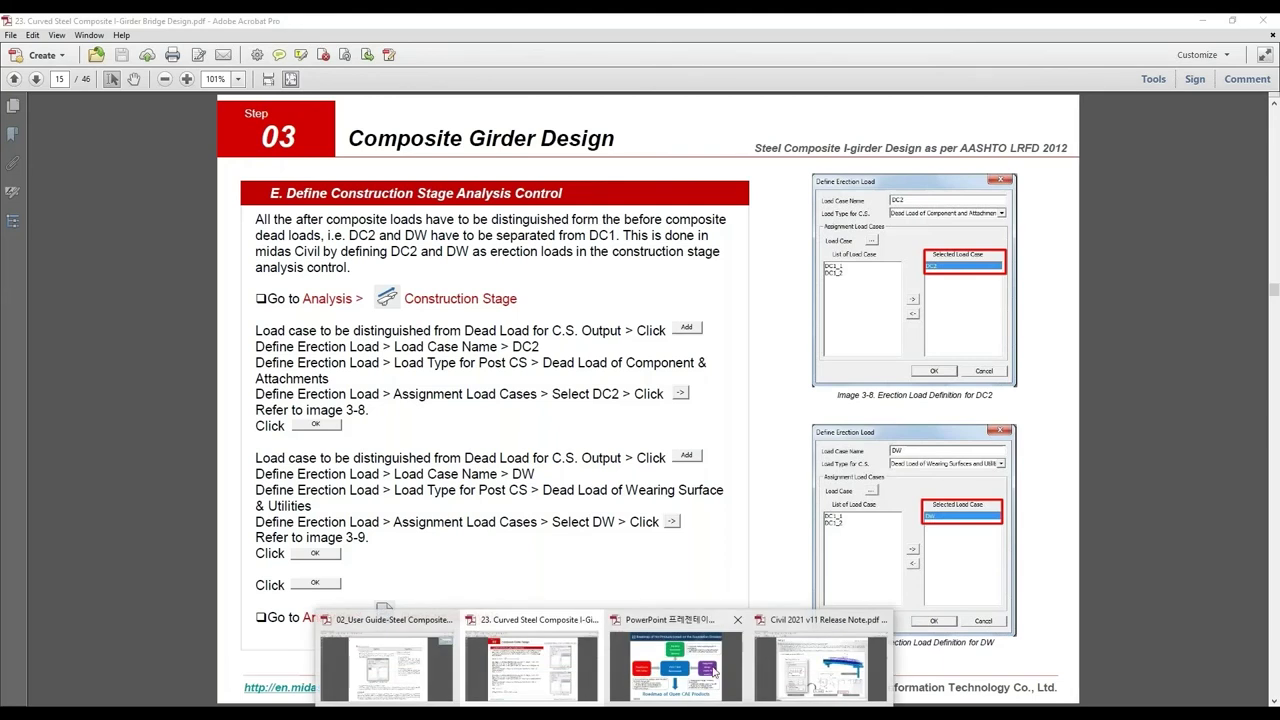
{"action": "left_click", "coordinate": [410, 680]}
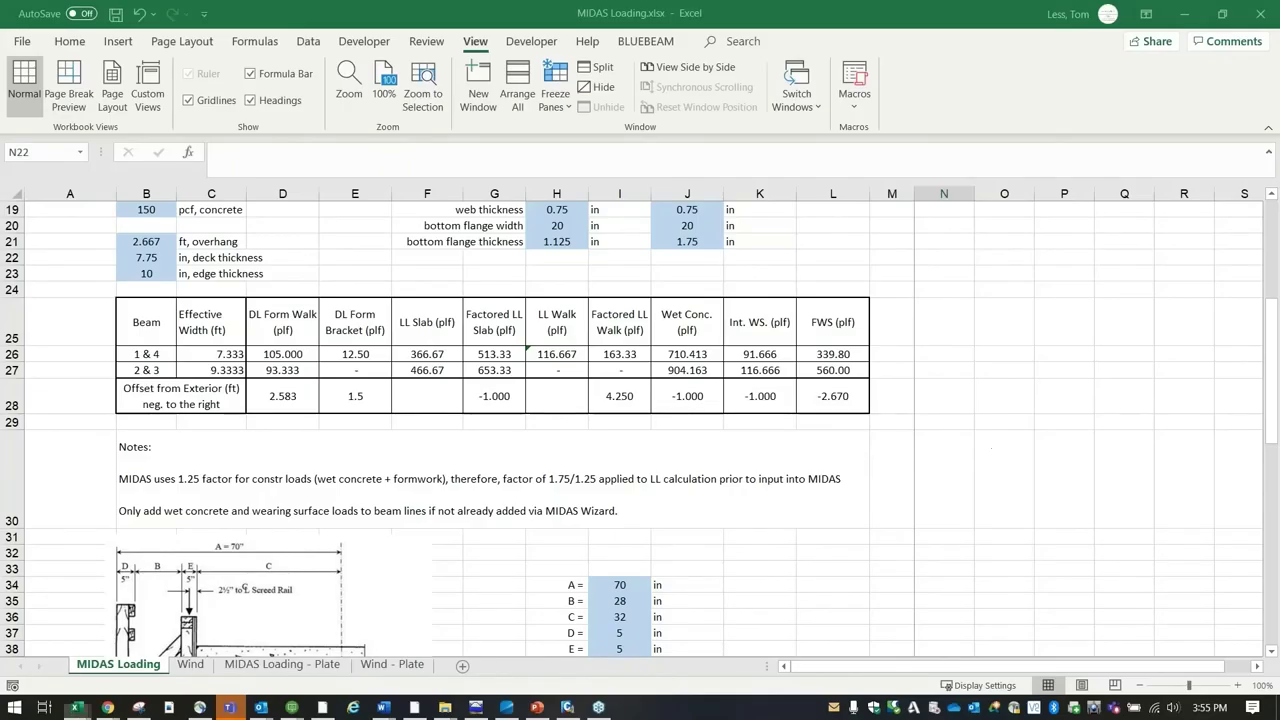
Step: Review the Deck Placement Loads assumptions and beam load table on the MIDAS Loading sheet in Excel, down to the overhang bracket and wheel loads
{"action": "scroll", "coordinate": [834, 399], "scroll_direction": "up", "scroll_amount": 3}
{"action": "scroll", "coordinate": [834, 399], "scroll_direction": "up", "scroll_amount": 3}
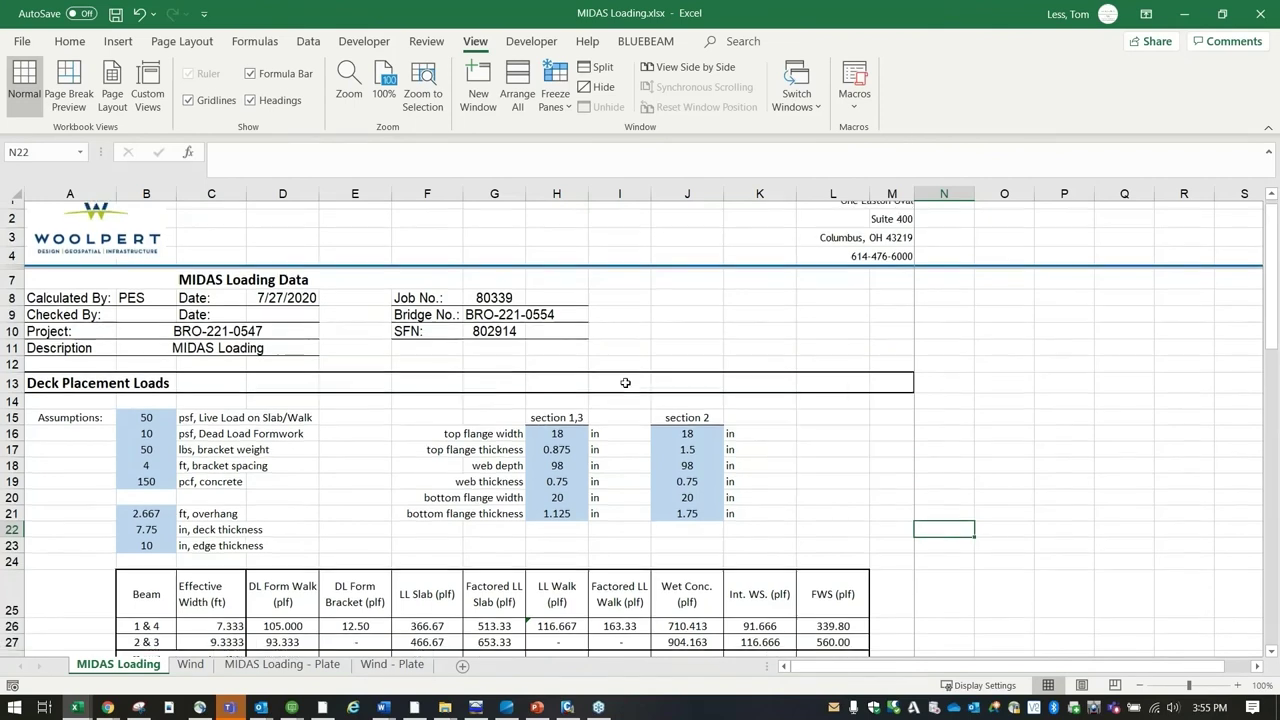
{"action": "scroll", "coordinate": [626, 382], "scroll_direction": "down", "scroll_amount": 4}
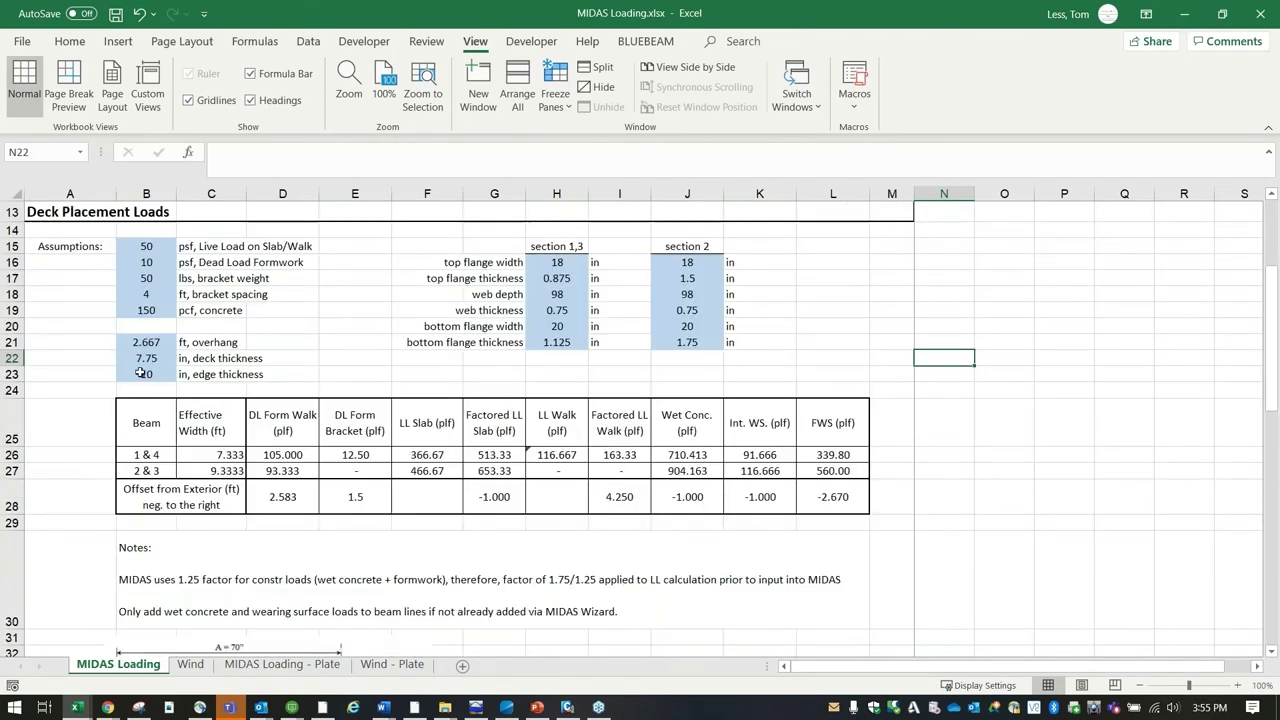
{"action": "scroll", "coordinate": [87, 228], "scroll_direction": "up", "scroll_amount": 1}
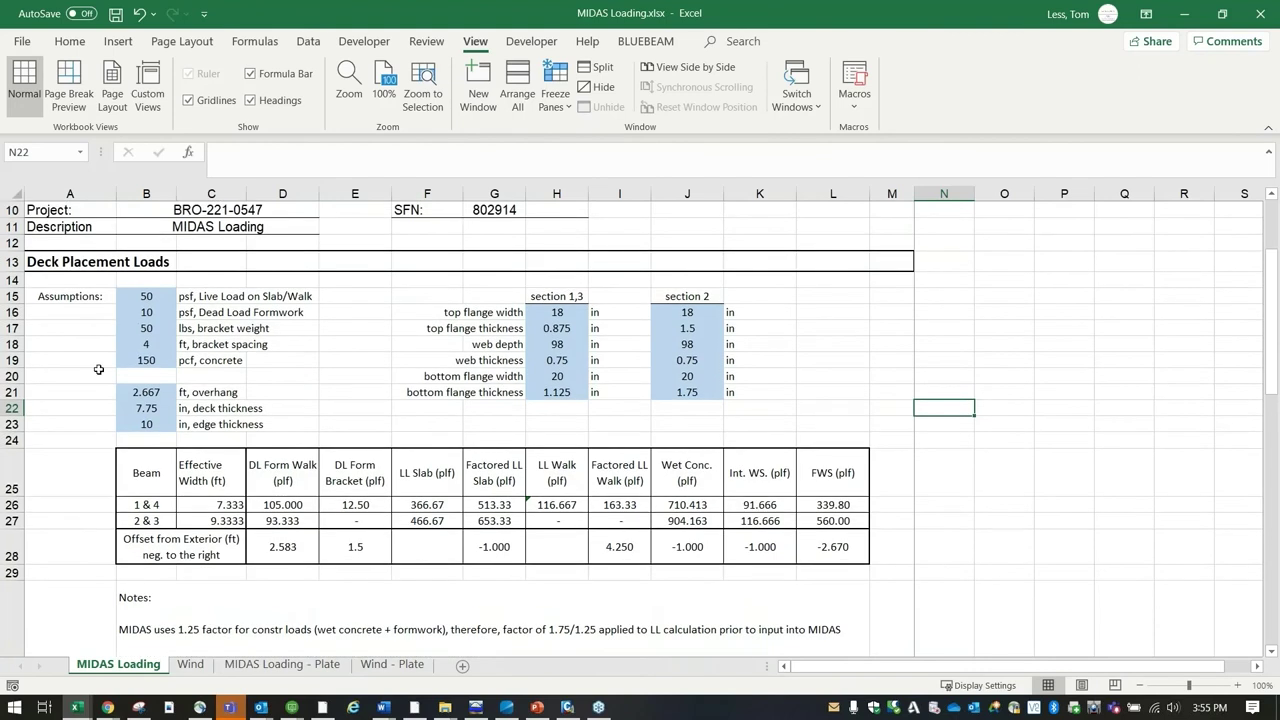
{"action": "left_click", "coordinate": [140, 297]}
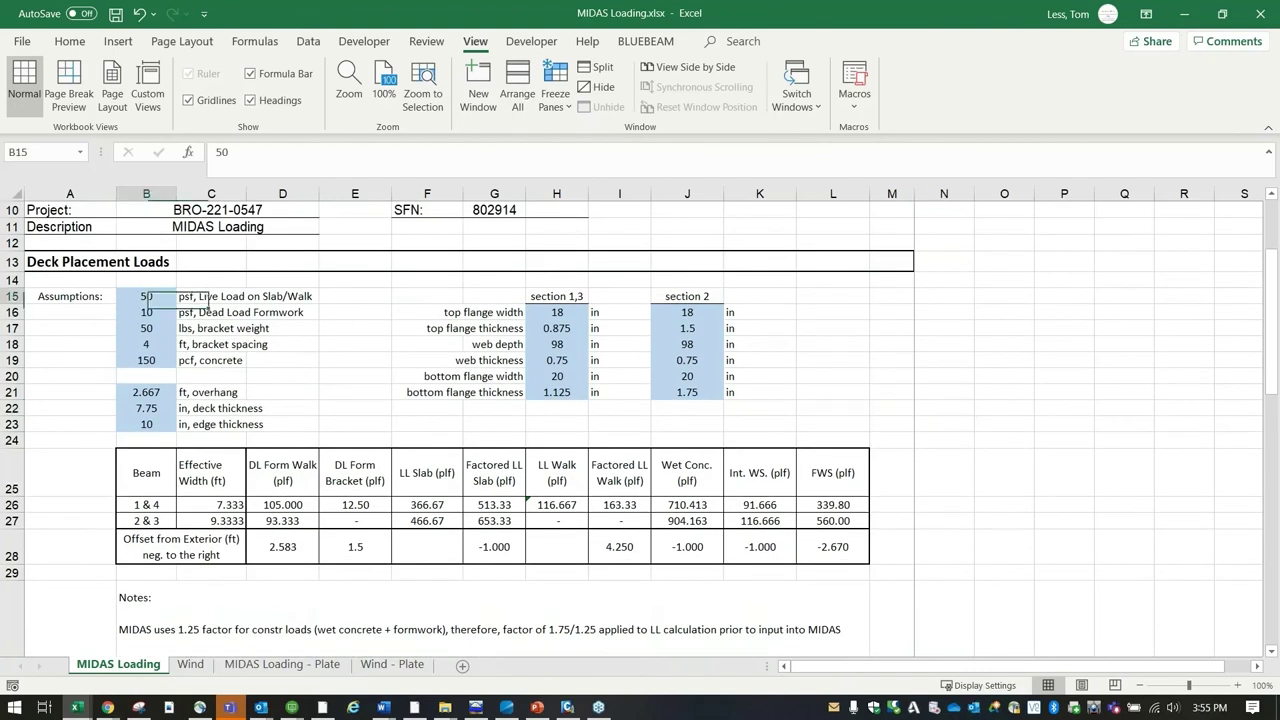
{"action": "left_click", "coordinate": [161, 313]}
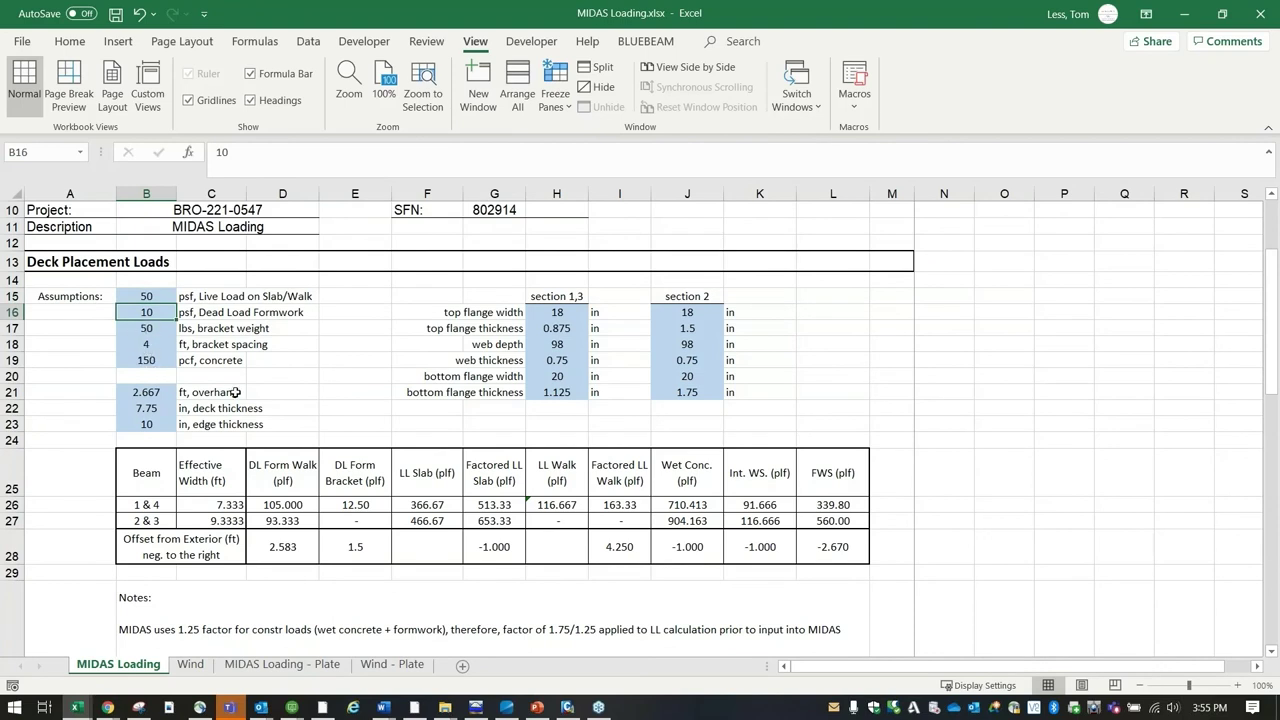
{"action": "scroll", "coordinate": [608, 323], "scroll_direction": "down", "scroll_amount": 7}
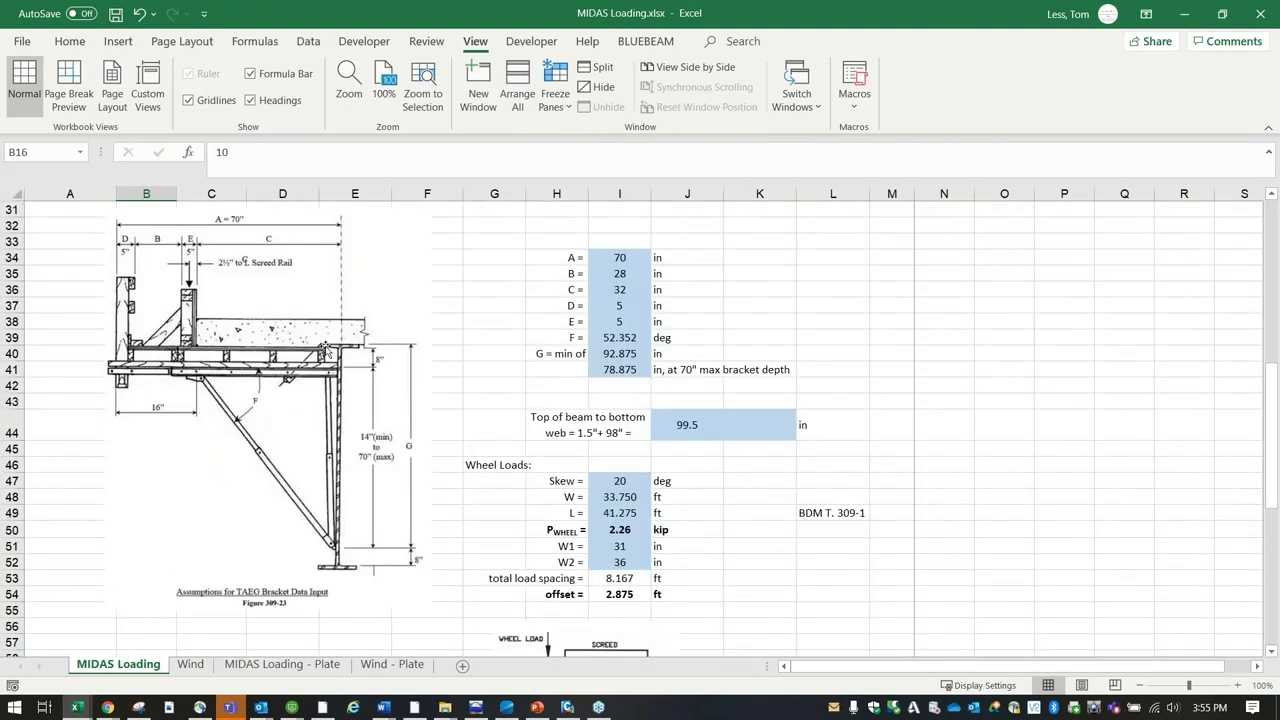
Step: Examine the overhang bracket dimensions and the load offset formula under Additional Edge Concrete on the MIDAS Loading sheet
{"action": "scroll", "coordinate": [325, 350], "scroll_direction": "up", "scroll_amount": 1}
{"action": "scroll", "coordinate": [262, 399], "scroll_direction": "down", "scroll_amount": 1}
{"action": "left_click", "coordinate": [500, 266]}
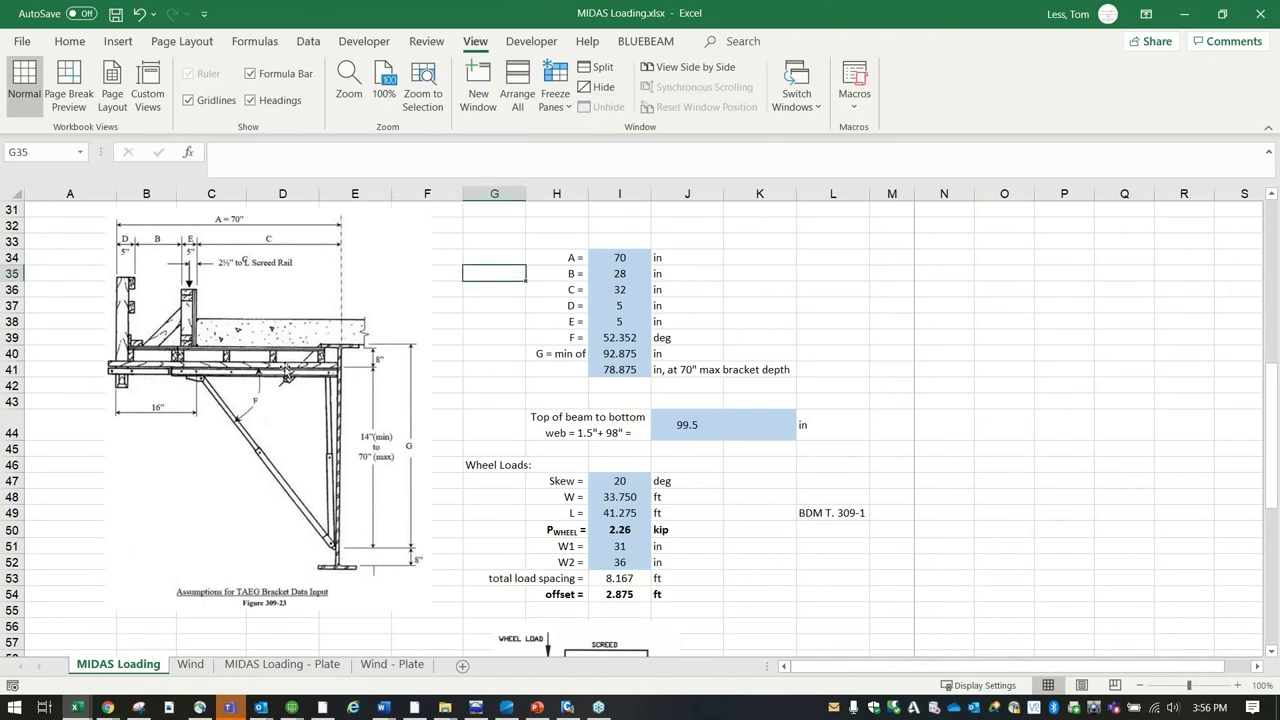
{"action": "scroll", "coordinate": [294, 395], "scroll_direction": "down", "scroll_amount": 1}
{"action": "scroll", "coordinate": [294, 395], "scroll_direction": "down", "scroll_amount": 10}
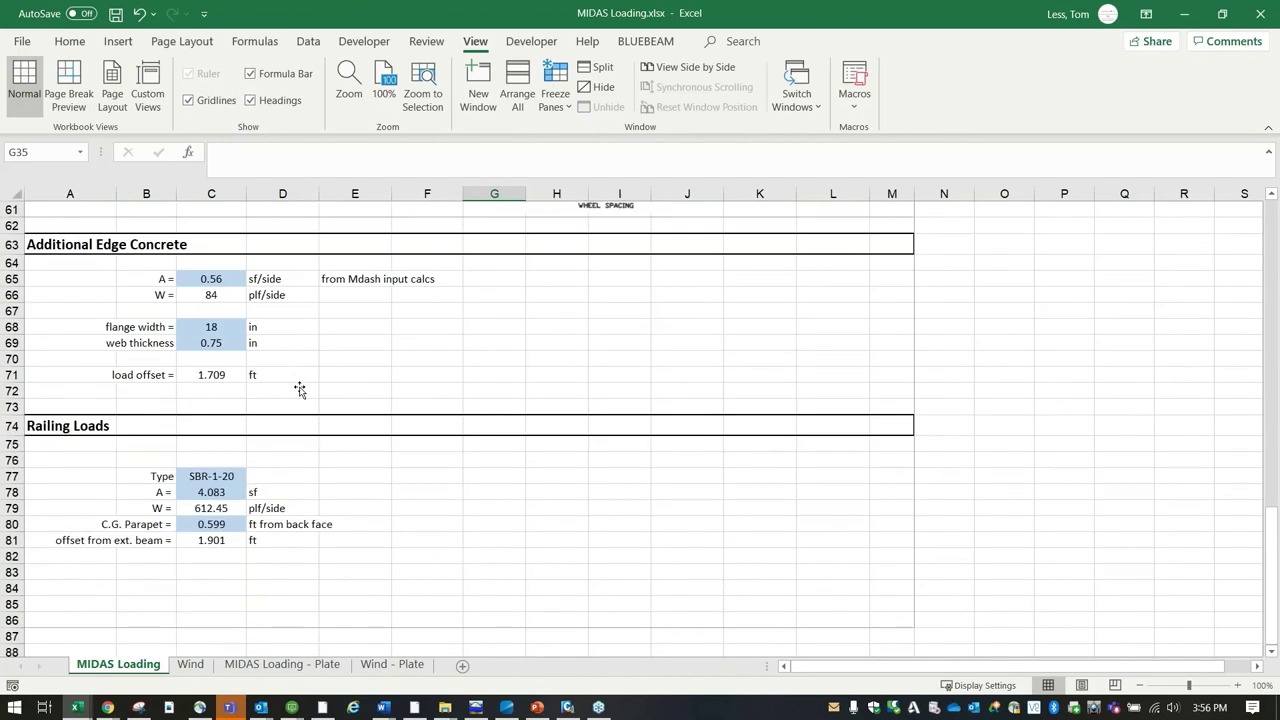
{"action": "left_click", "coordinate": [211, 374]}
{"action": "scroll", "coordinate": [300, 395], "scroll_direction": "up", "scroll_amount": 4}
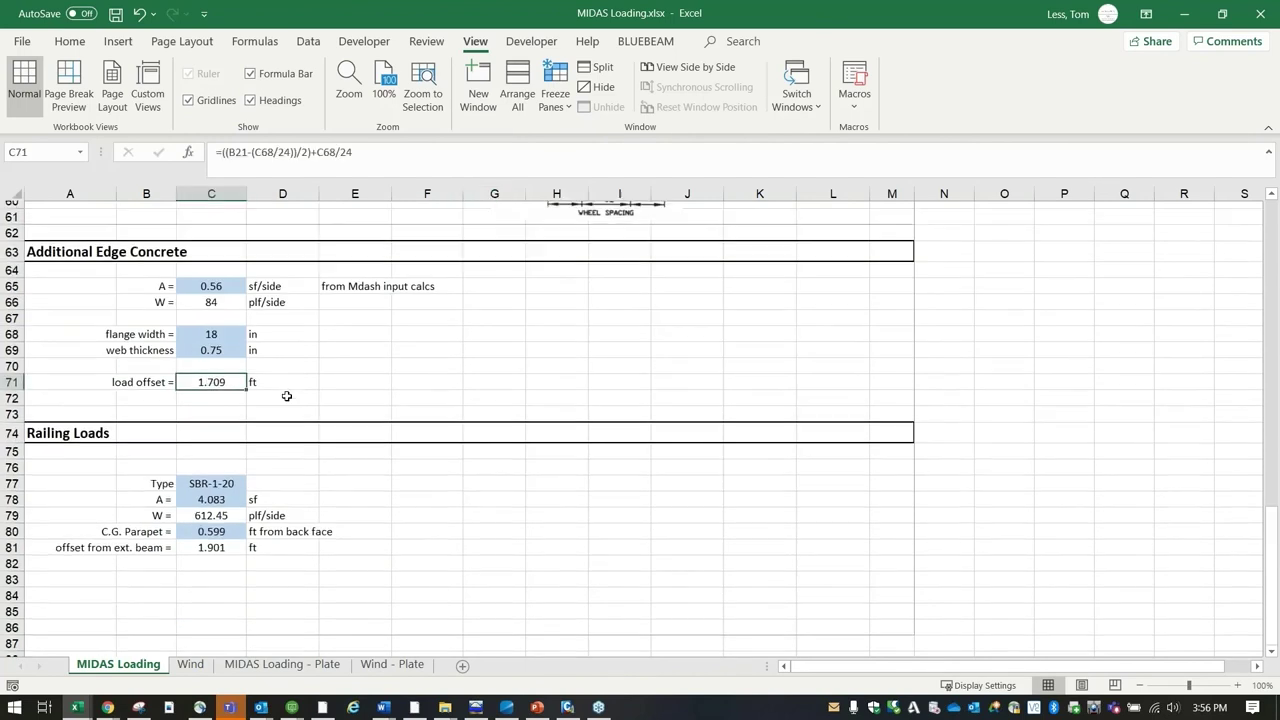
{"action": "scroll", "coordinate": [300, 400], "scroll_direction": "up", "scroll_amount": 6}
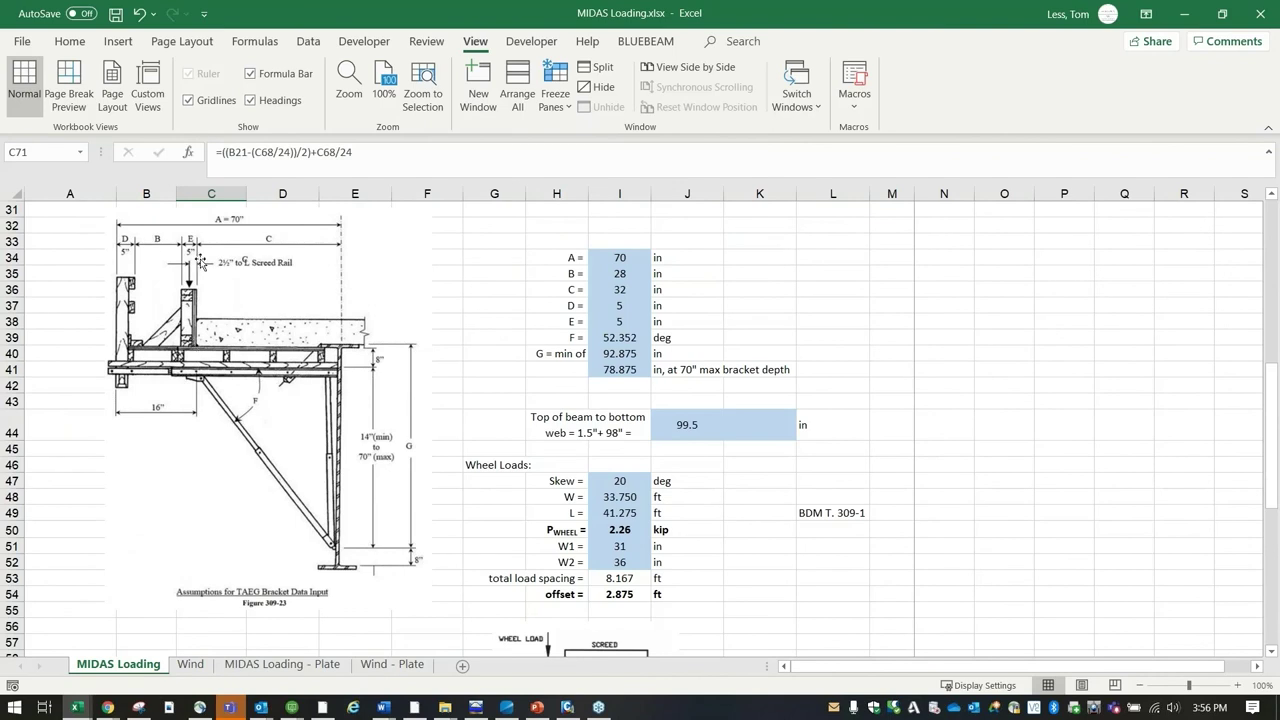
{"action": "scroll", "coordinate": [431, 407], "scroll_direction": "down", "scroll_amount": 4}
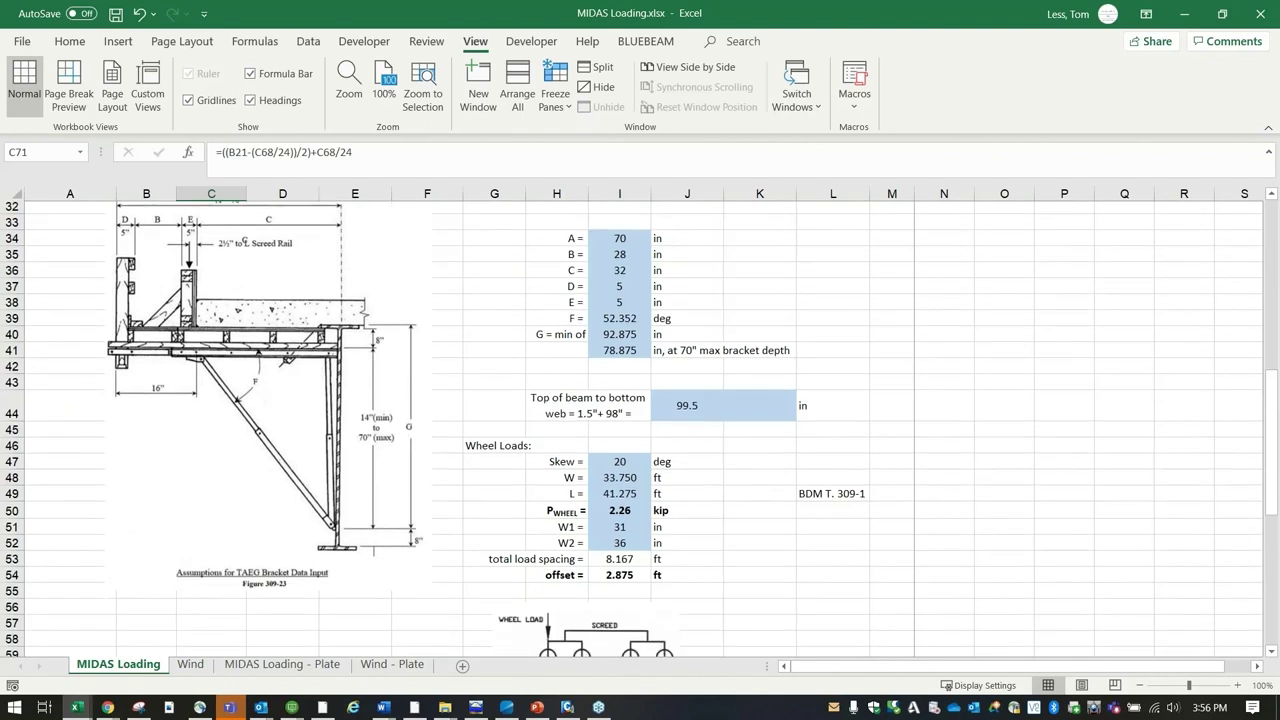
Step: Switch to MIDAS Civil, then hide and redisplay the Form Work LL element beam loads on the girders to inspect them
{"action": "left_click", "coordinate": [568, 708]}
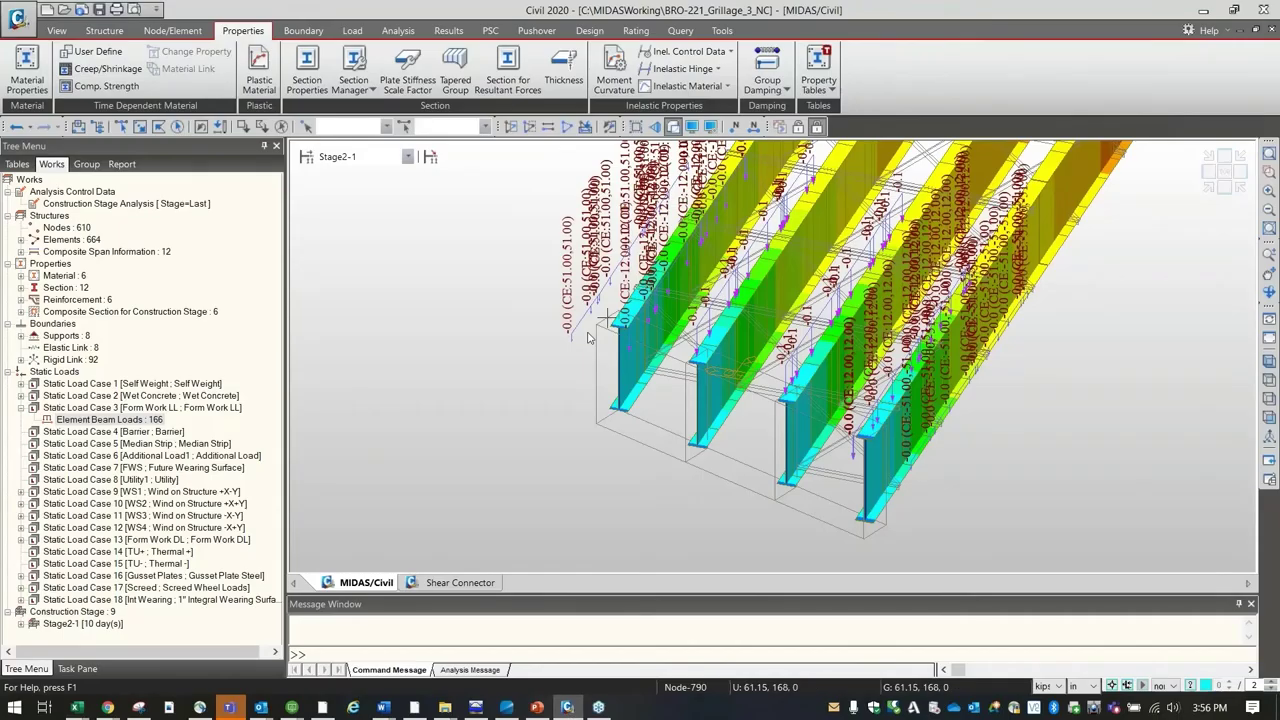
{"action": "left_click", "coordinate": [95, 420]}
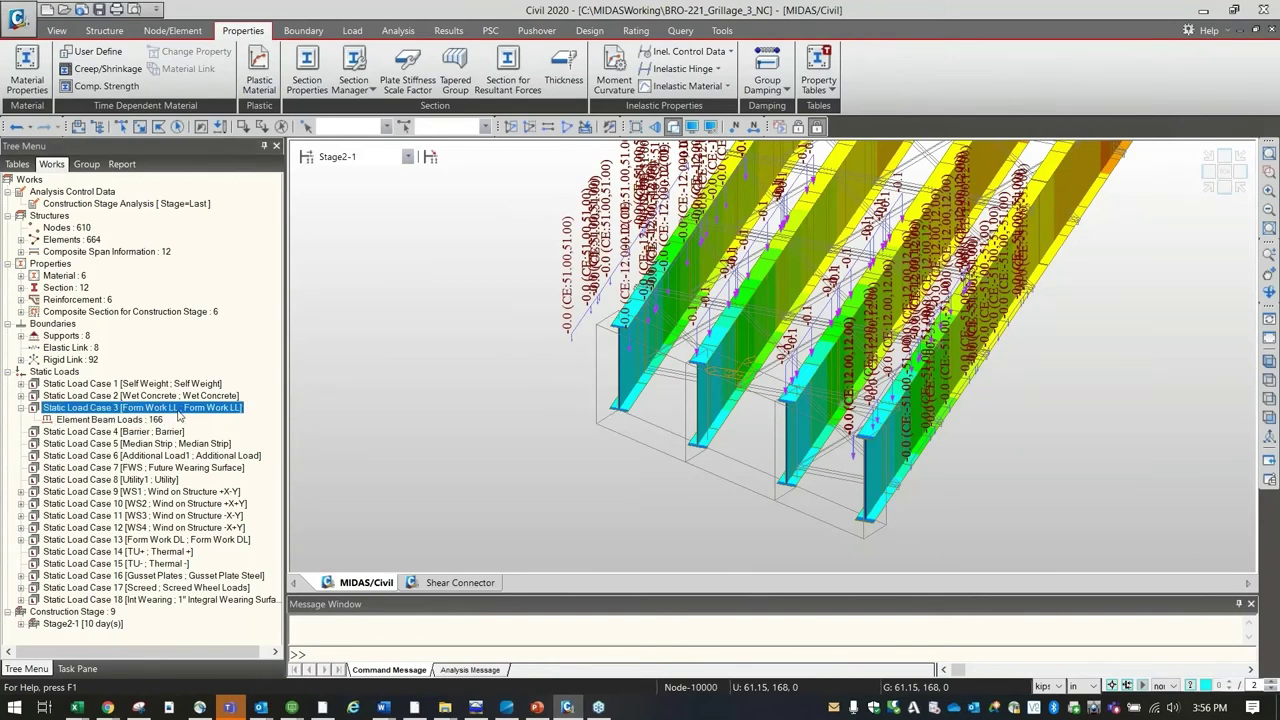
{"action": "right_click", "coordinate": [146, 422]}
{"action": "left_click", "coordinate": [186, 463]}
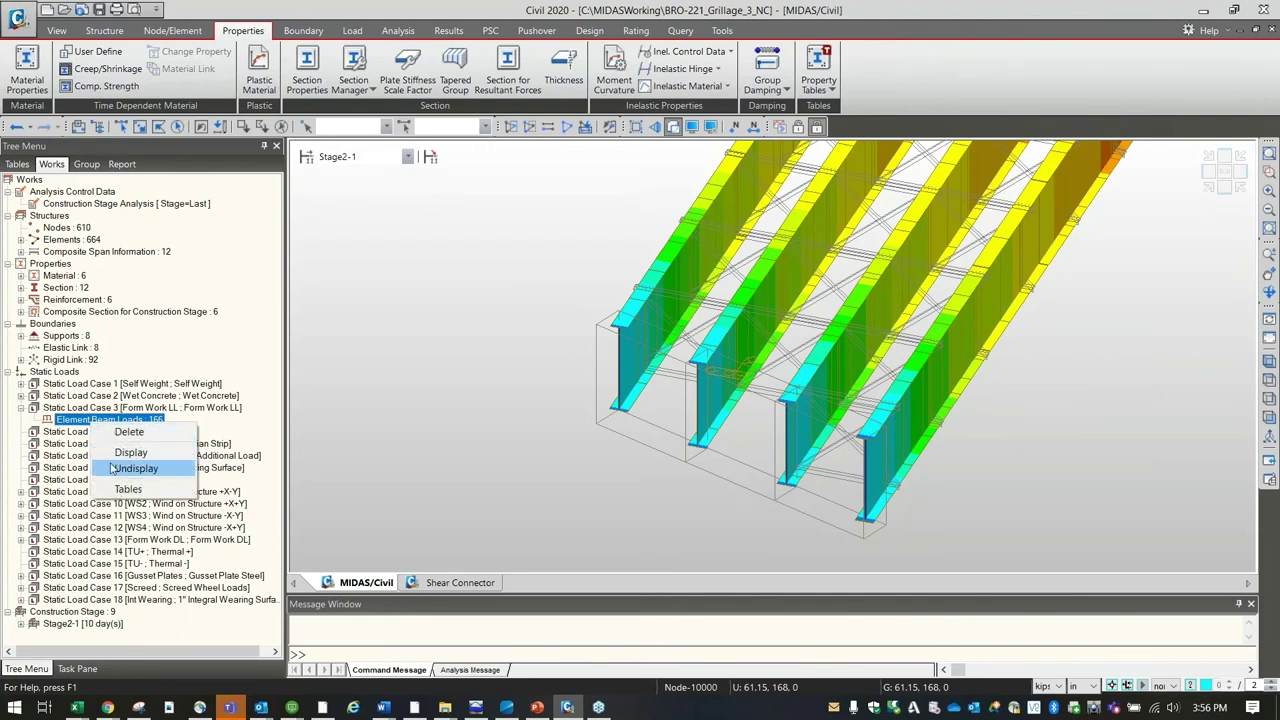
{"action": "left_click", "coordinate": [120, 452]}
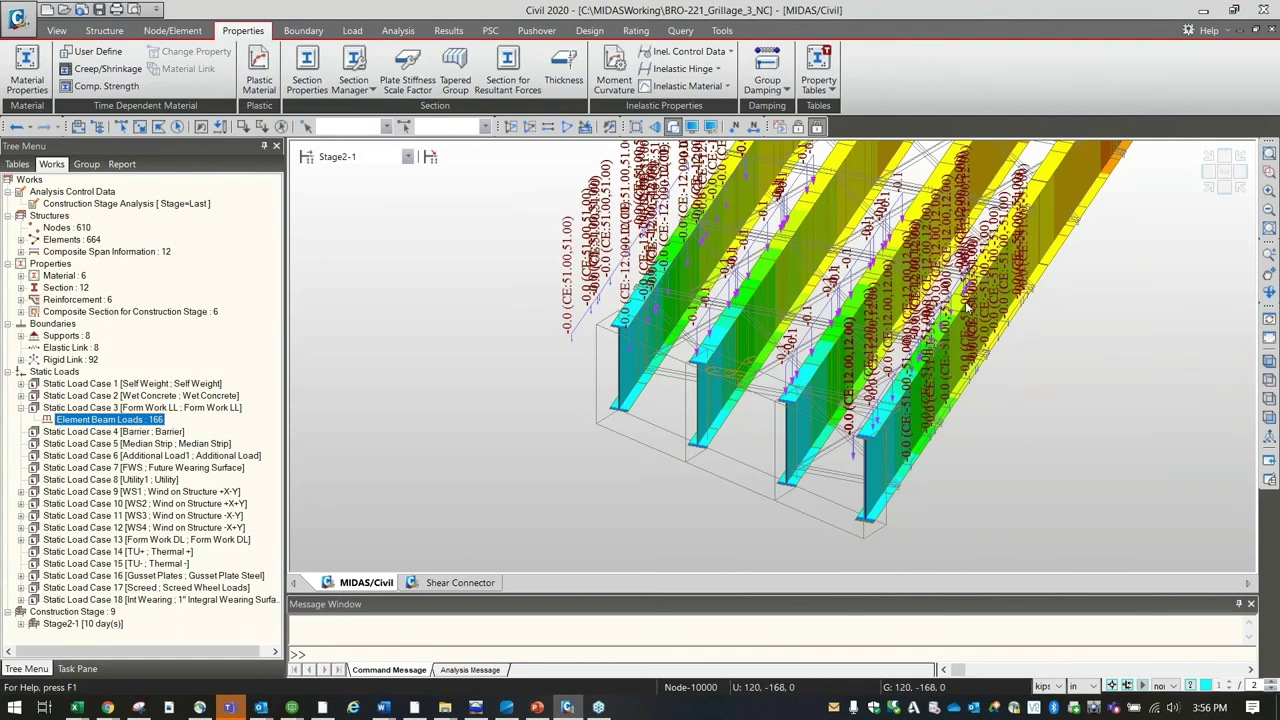
{"action": "scroll", "coordinate": [621, 404], "scroll_direction": "up", "scroll_amount": 2}
{"action": "middle_click_drag", "start_coordinate": [621, 398], "coordinate": [711, 313]}
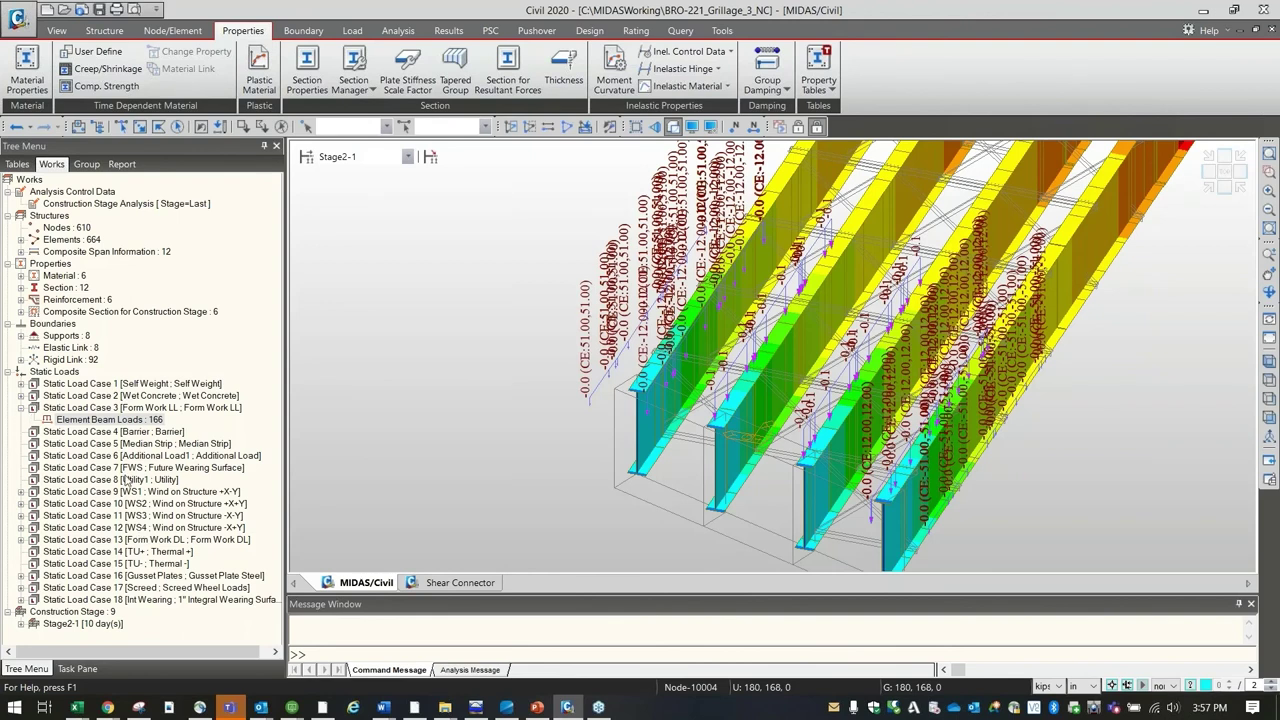
Step: Display the line beam loads of the Screed Wheel Loads case and inspect them near the girder ends
{"action": "left_click", "coordinate": [20, 588]}
{"action": "left_click", "coordinate": [75, 600]}
{"action": "right_click", "coordinate": [88, 600]}
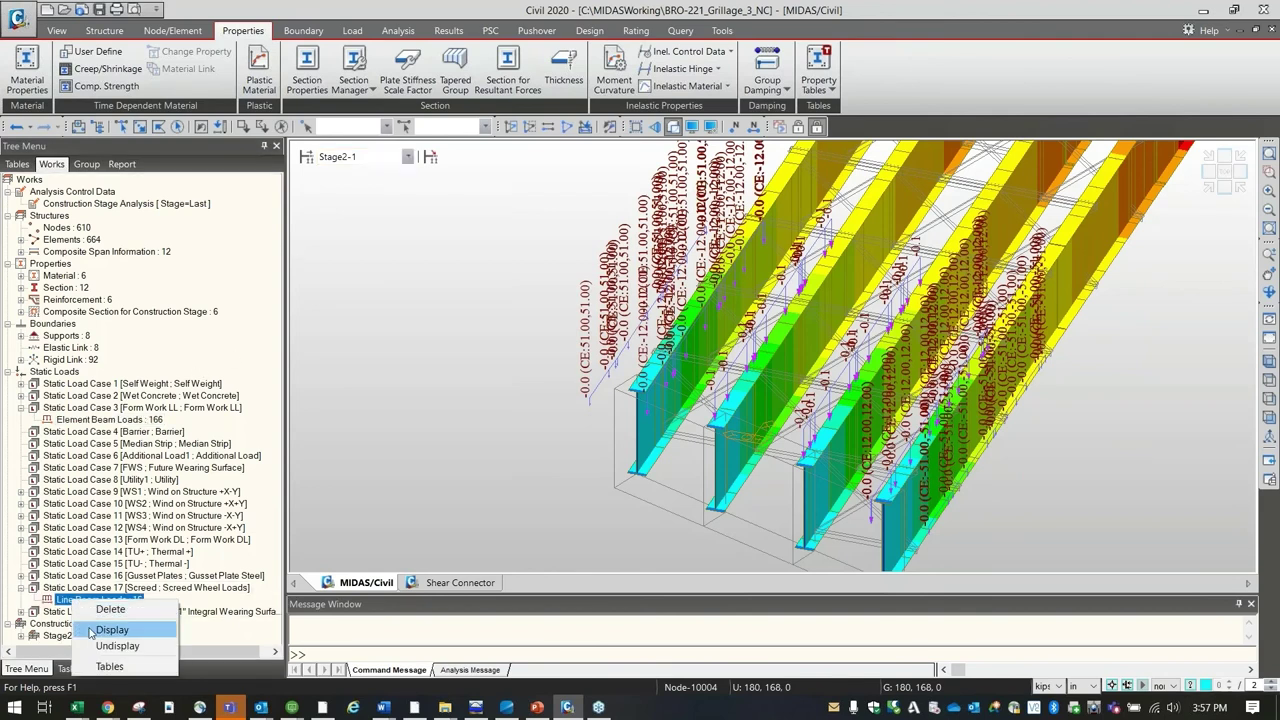
{"action": "left_click", "coordinate": [111, 629]}
{"action": "scroll", "coordinate": [648, 343], "scroll_direction": "up", "scroll_amount": 2}
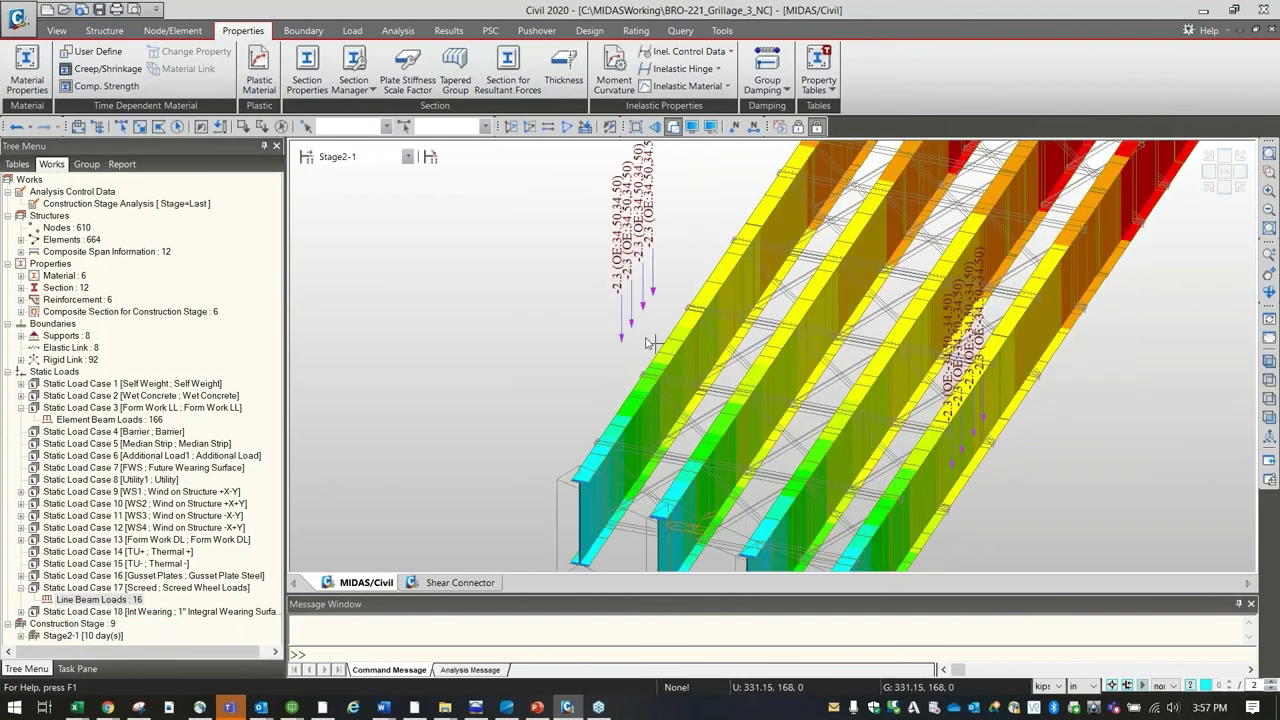
Step: Open the beam load table from the screed line beam loads, go to its first rows and widen the Load Case column
{"action": "right_click", "coordinate": [104, 602]}
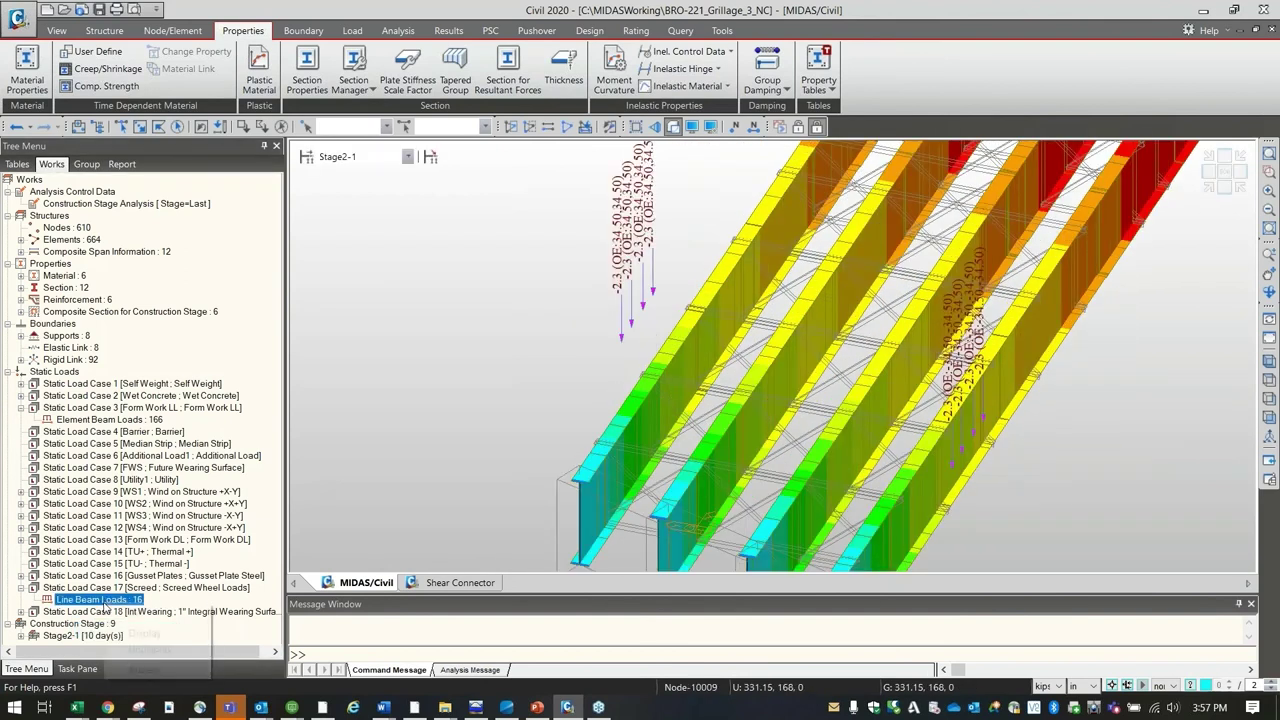
{"action": "left_click", "coordinate": [137, 670]}
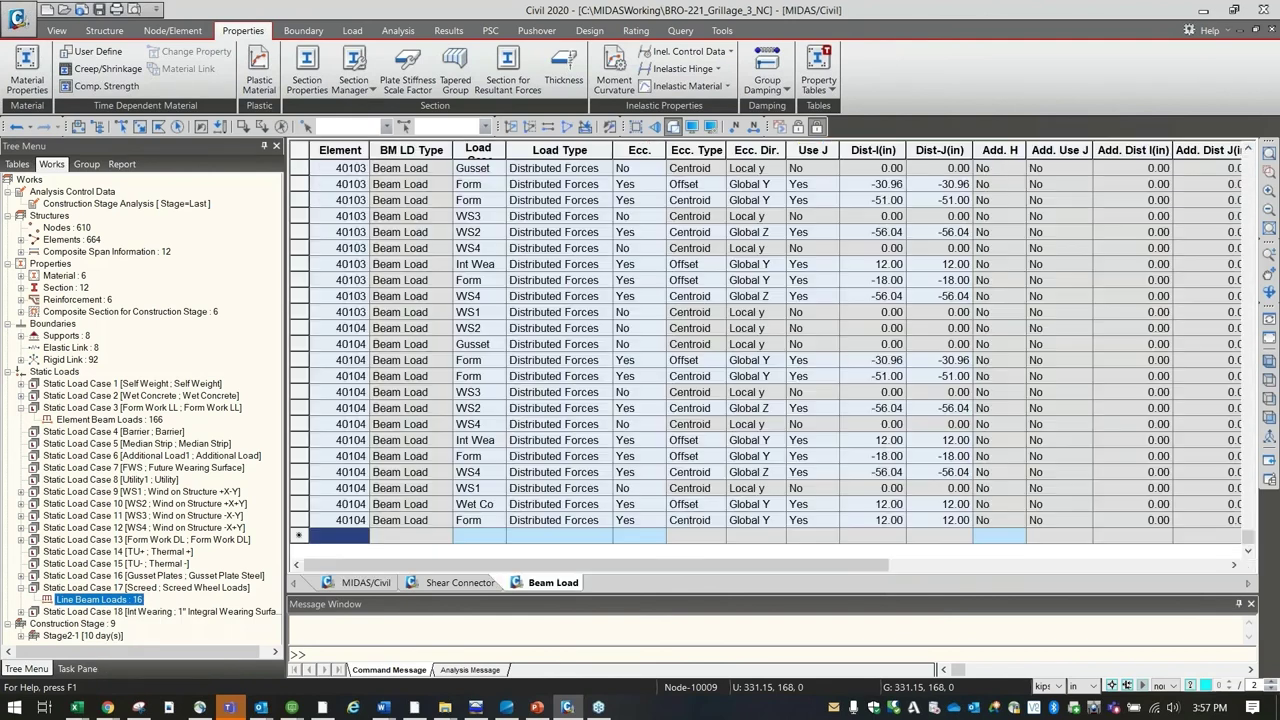
{"action": "scroll", "coordinate": [530, 216], "scroll_direction": "up", "scroll_amount": 7}
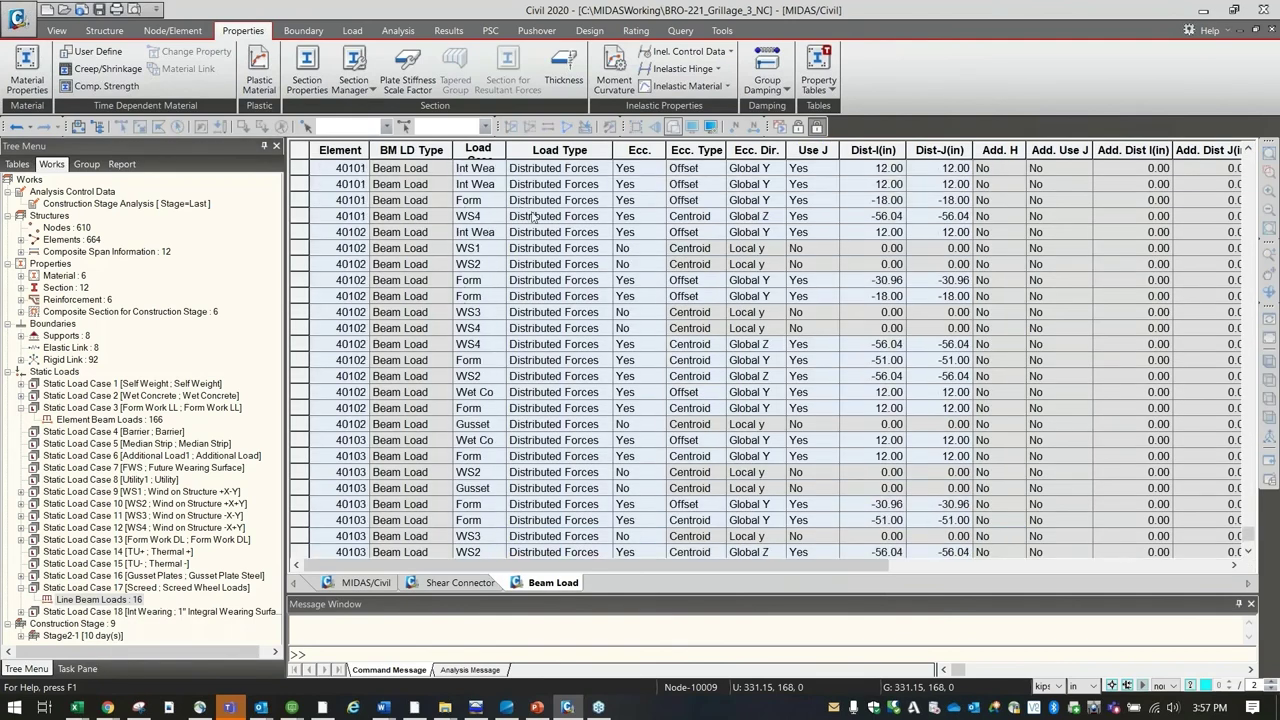
{"action": "scroll", "coordinate": [533, 216], "scroll_direction": "up", "scroll_amount": 5}
{"action": "left_click_drag", "start_coordinate": [1250, 535], "coordinate": [1258, 140]}
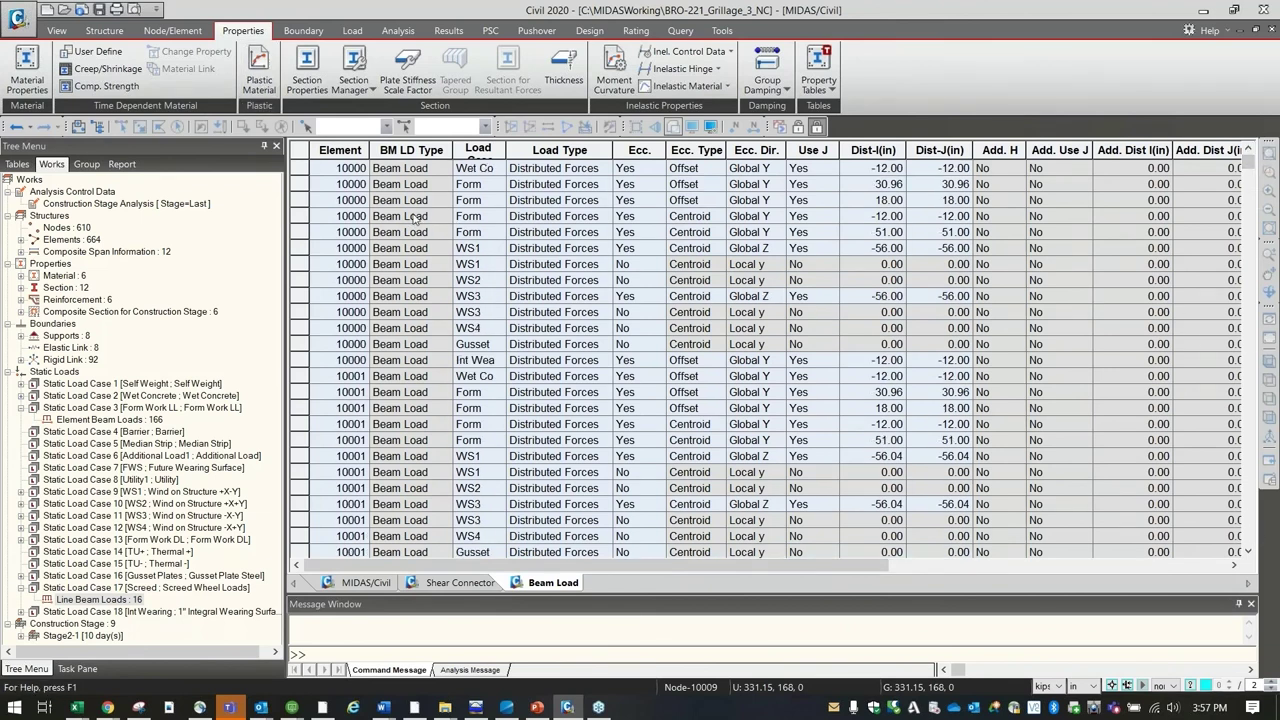
{"action": "double_click", "coordinate": [505, 150]}
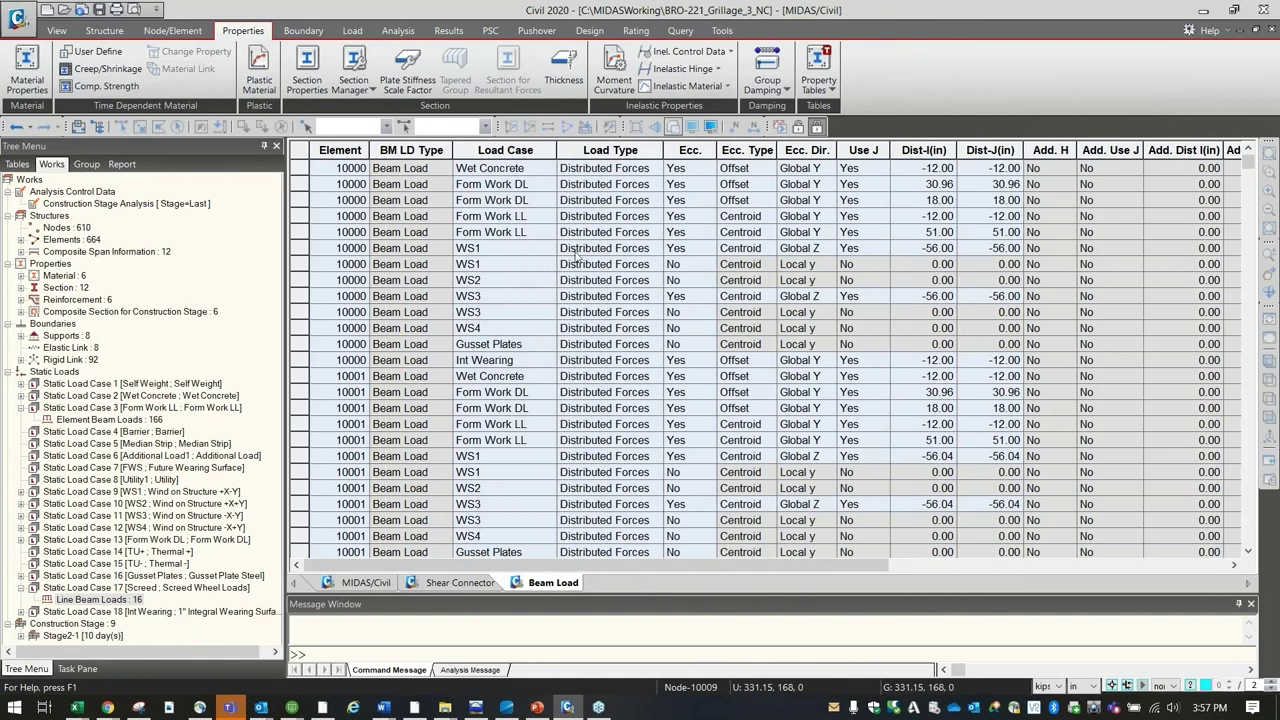
Step: Sort the beam load table in ascending order by Load Case first and Element second
{"action": "right_click", "coordinate": [518, 247]}
{"action": "left_click", "coordinate": [556, 357]}
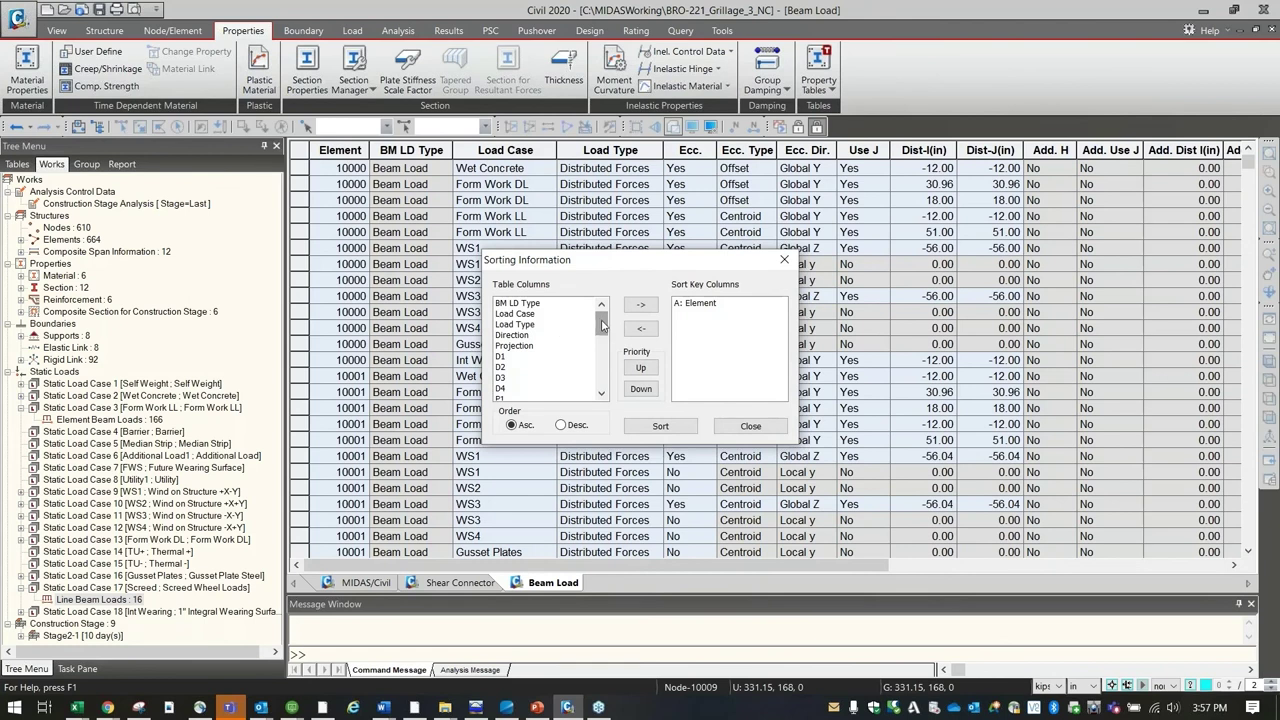
{"action": "left_click", "coordinate": [550, 313]}
{"action": "left_click", "coordinate": [641, 304]}
{"action": "left_click", "coordinate": [697, 314]}
{"action": "left_click", "coordinate": [641, 367]}
{"action": "left_click", "coordinate": [660, 426]}
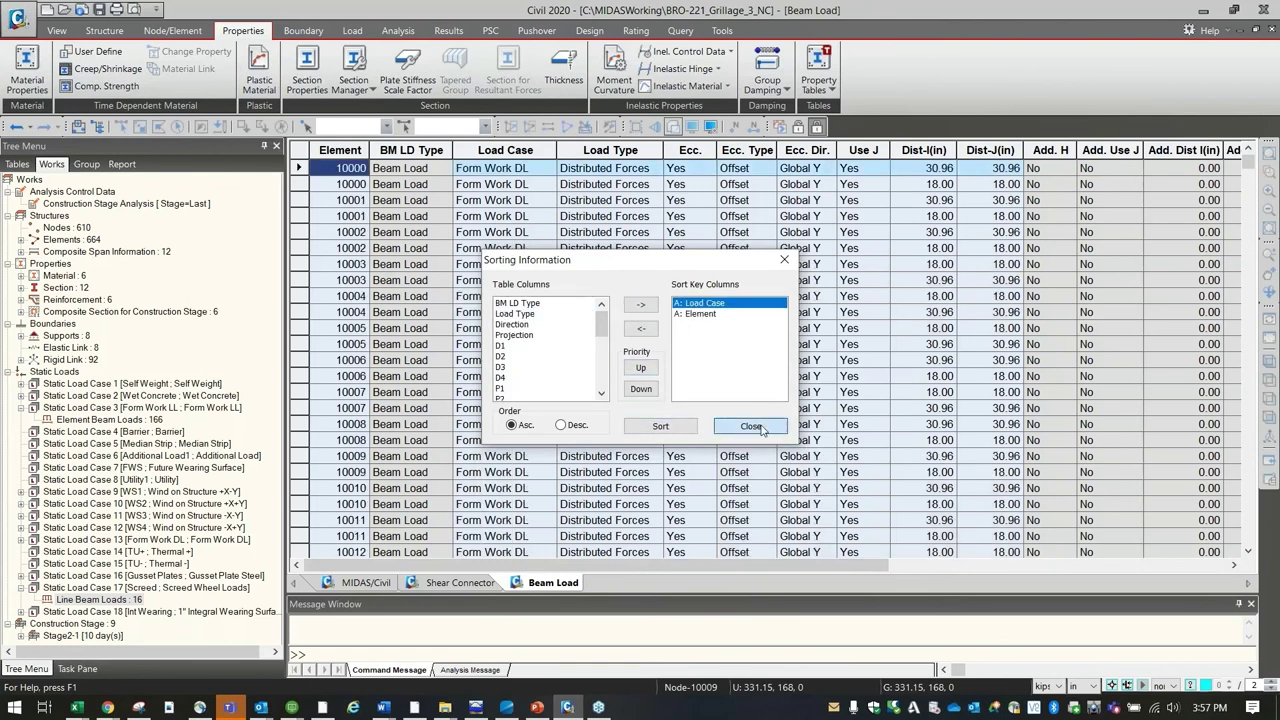
{"action": "left_click", "coordinate": [751, 426]}
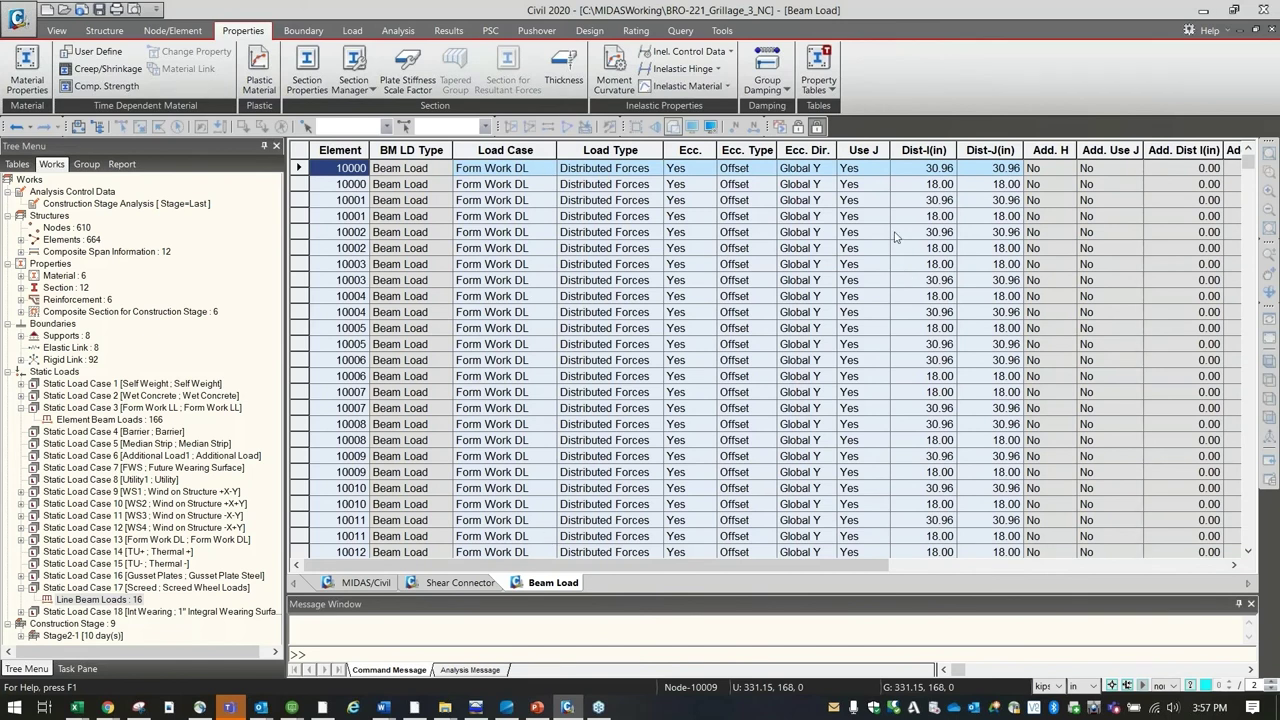
Step: Check the first Form Work DL row's offset and load values, setting the model units to lbf and ft
{"action": "left_click", "coordinate": [934, 172]}
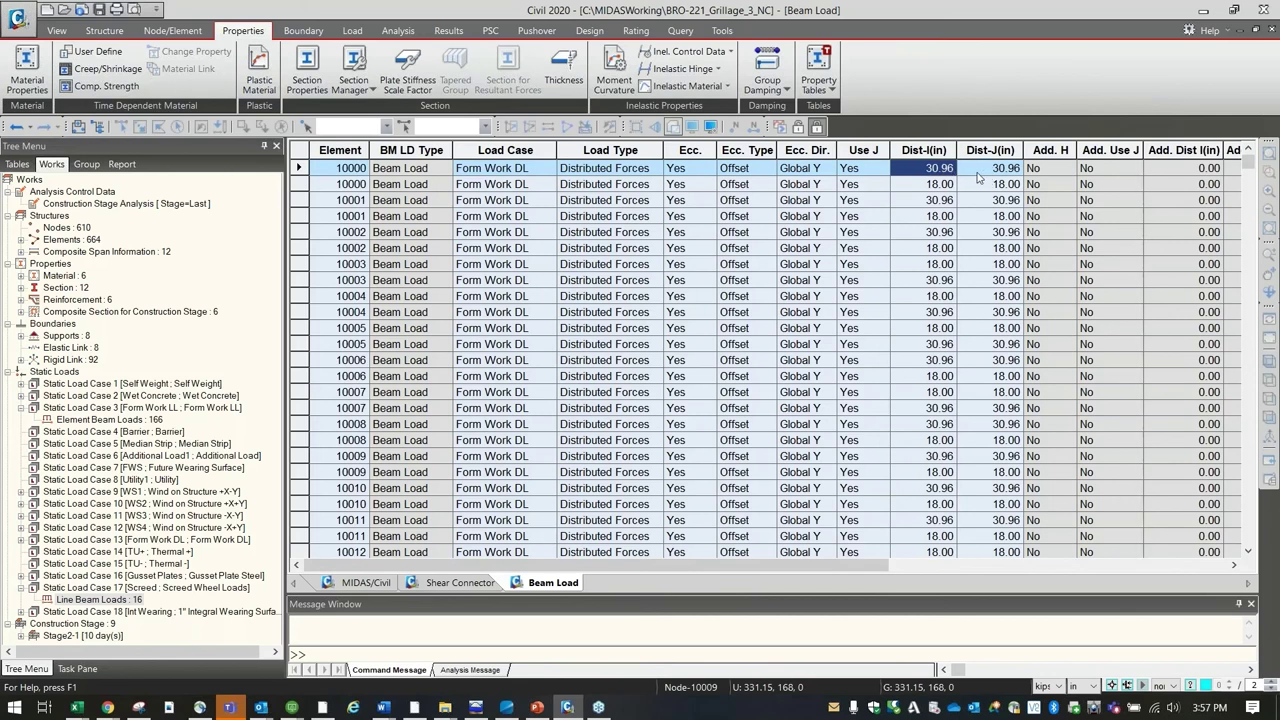
{"action": "left_click_drag", "start_coordinate": [870, 566], "coordinate": [1197, 560]}
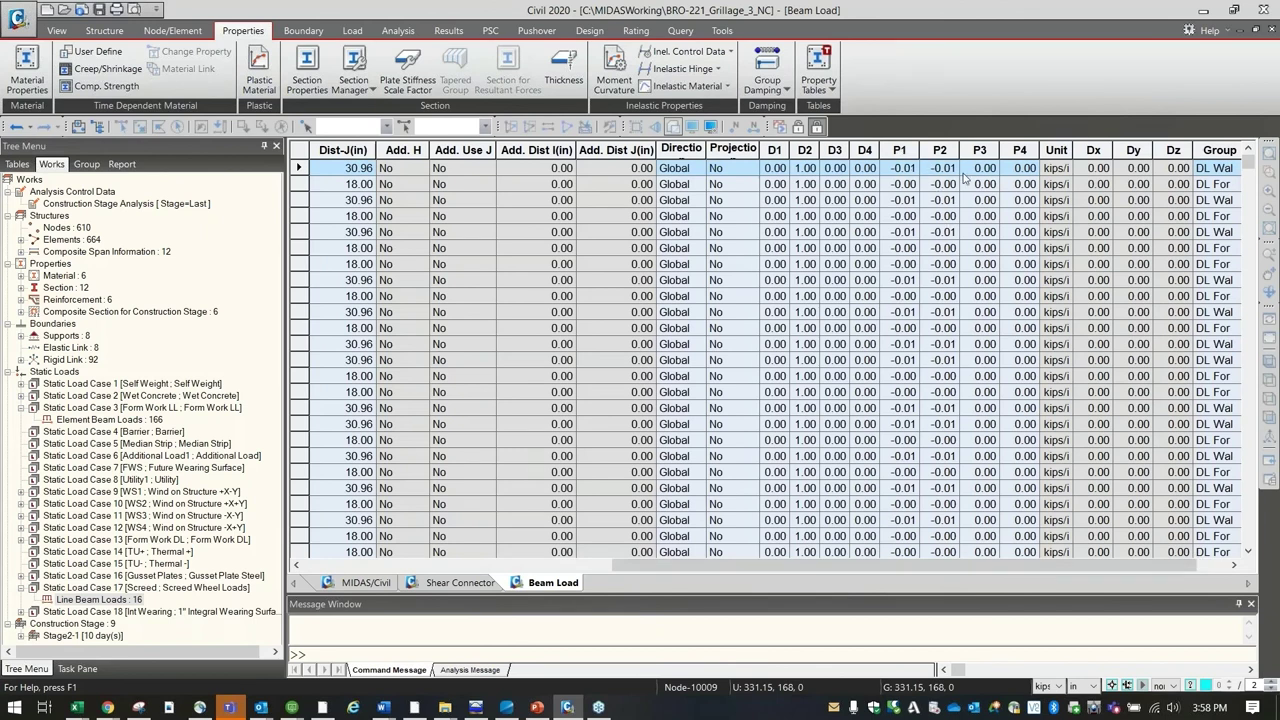
{"action": "left_click", "coordinate": [1060, 687]}
{"action": "left_click", "coordinate": [1048, 662]}
{"action": "left_click", "coordinate": [910, 172]}
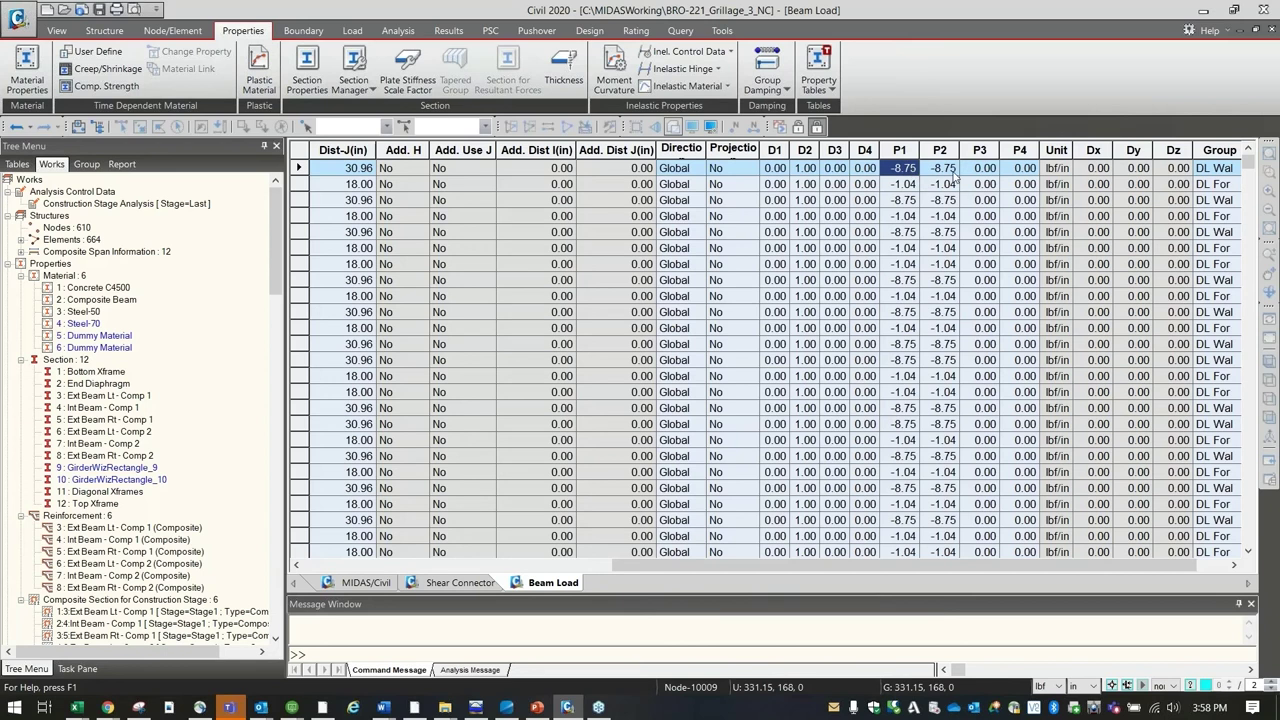
{"action": "left_click", "coordinate": [1079, 677]}
{"action": "left_click", "coordinate": [1080, 676]}
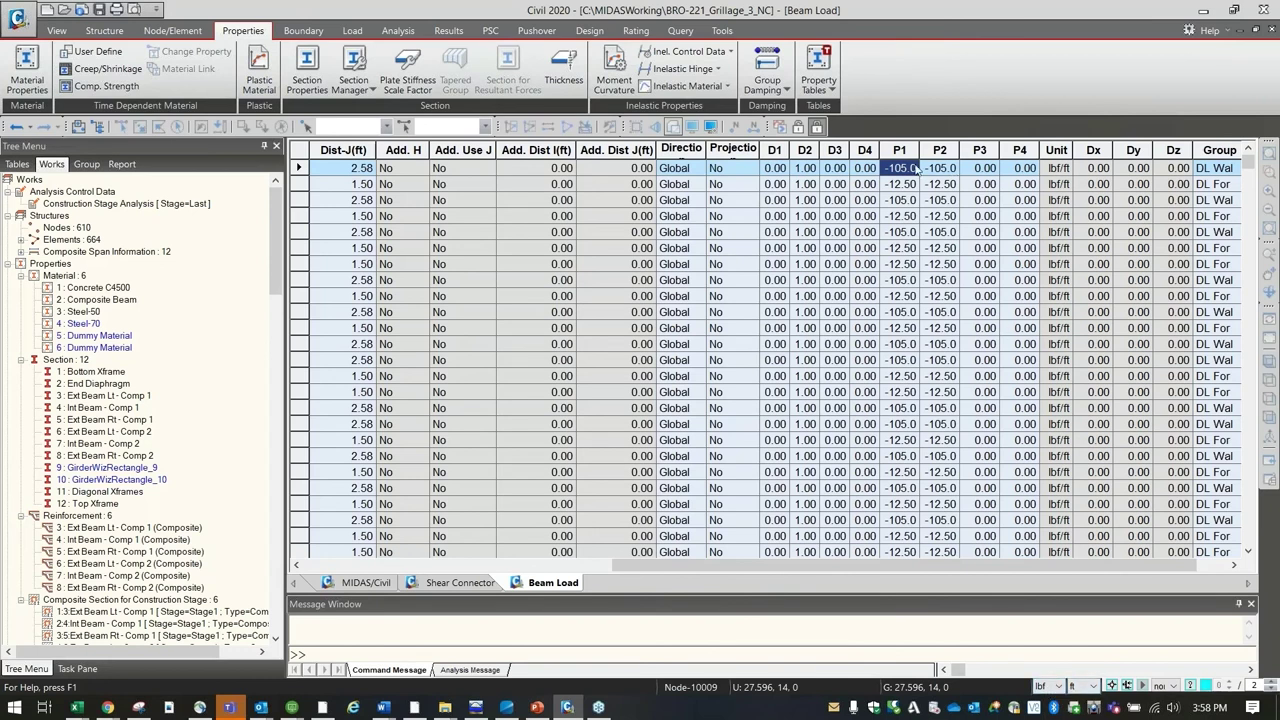
Step: Compare the P1 and P2 load values of the first Form Work DL row with its Dist-I eccentricity in feet
{"action": "key", "text": "Right"}
{"action": "key", "text": "Left"}
{"action": "left_click_drag", "start_coordinate": [930, 565], "coordinate": [652, 565]}
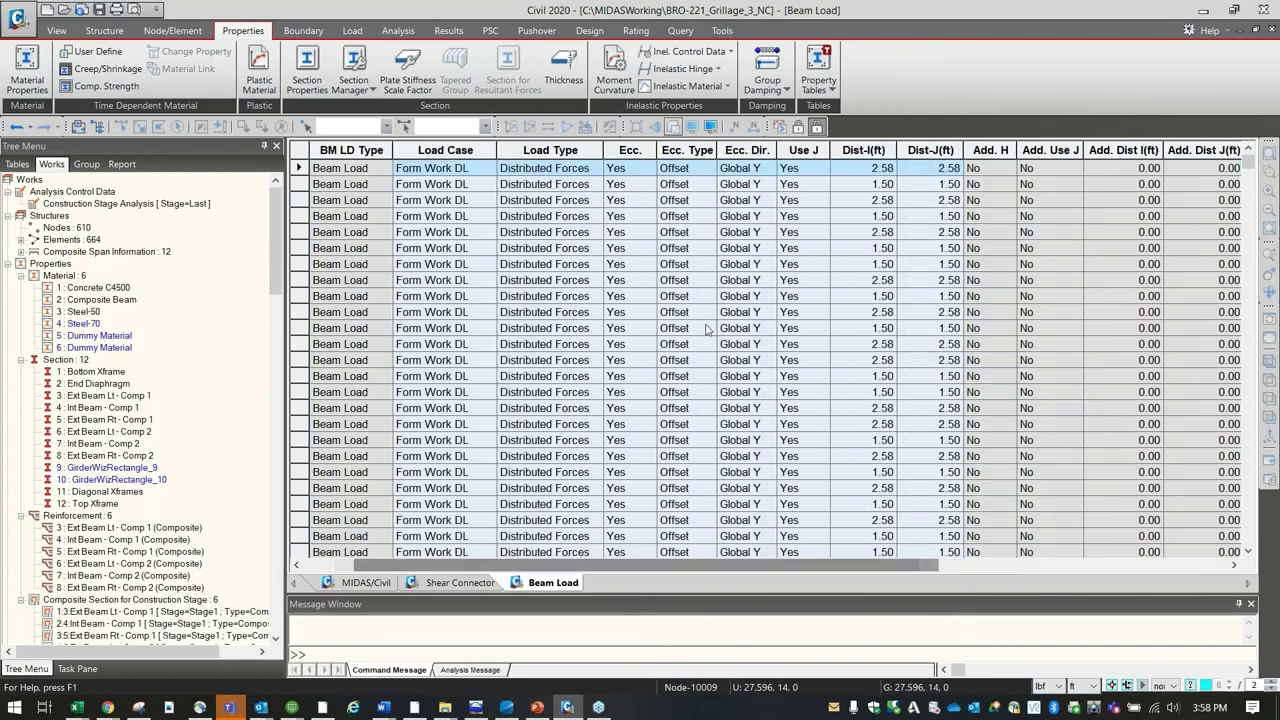
{"action": "left_click", "coordinate": [876, 172]}
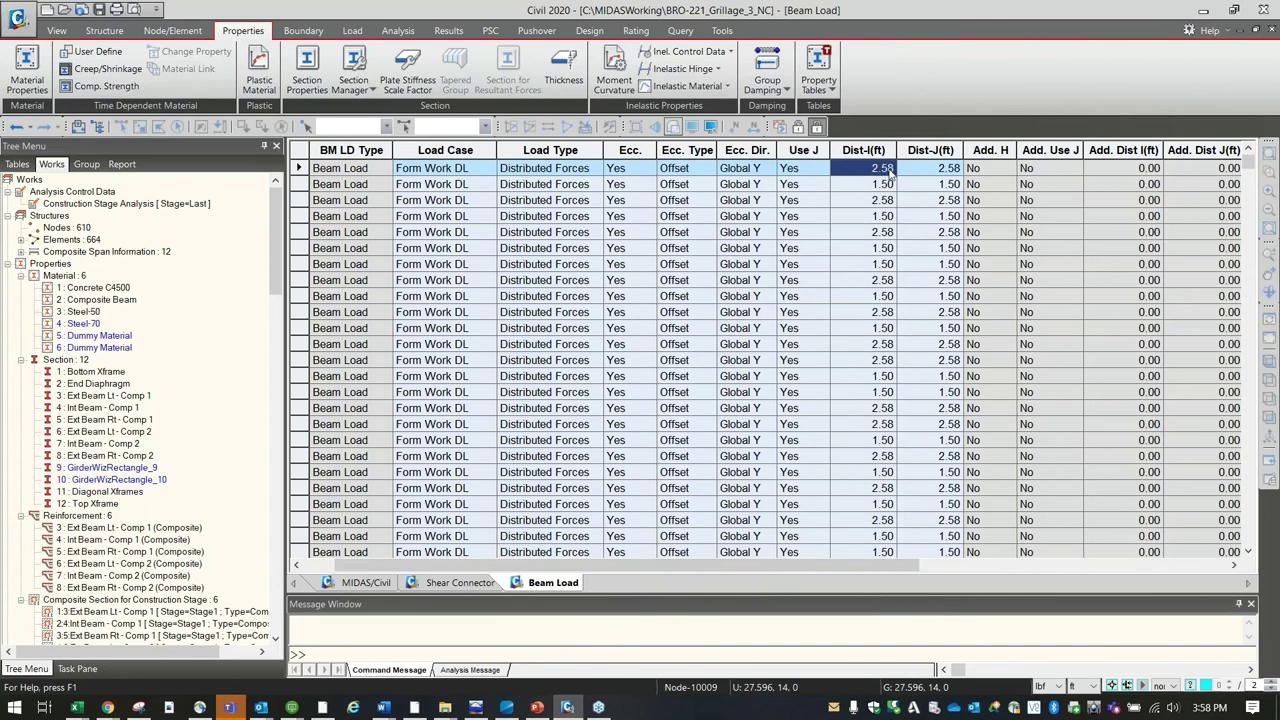
Step: Return to the model view and review the Form Work LL entry and its load type in the Static Load Cases definition
{"action": "left_click", "coordinate": [366, 582]}
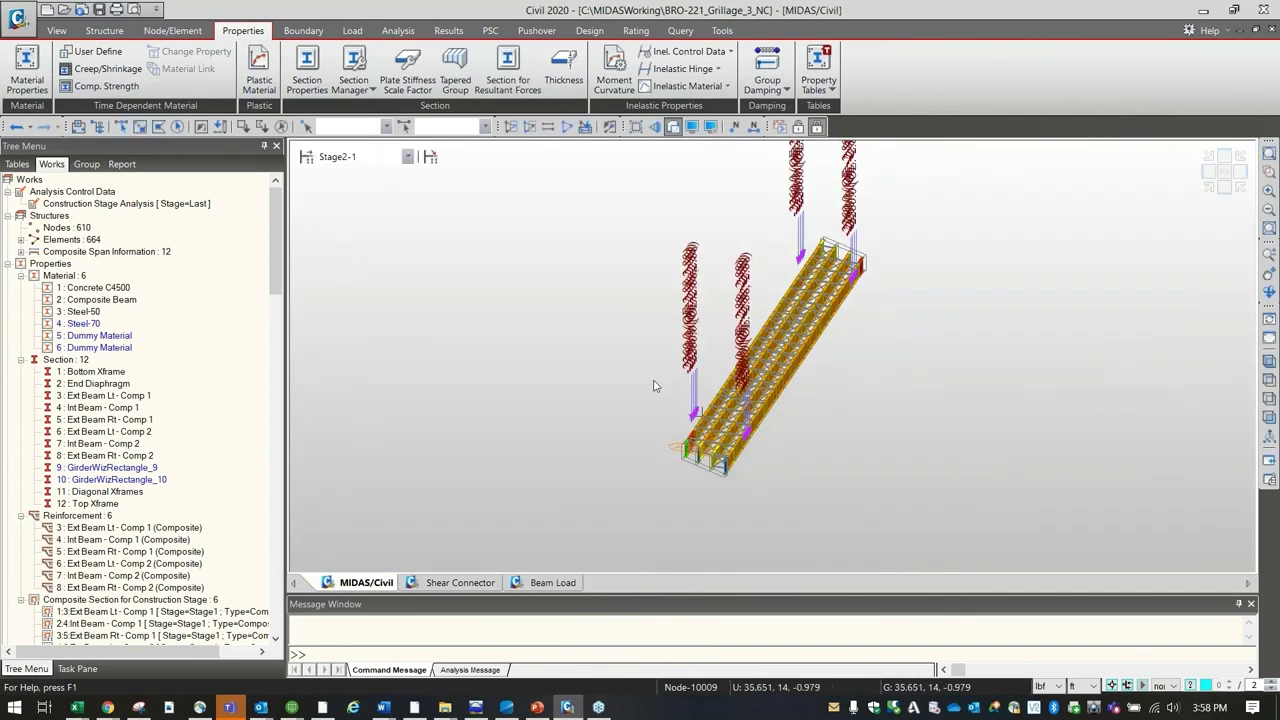
{"action": "scroll", "coordinate": [708, 426], "scroll_direction": "up", "scroll_amount": 6}
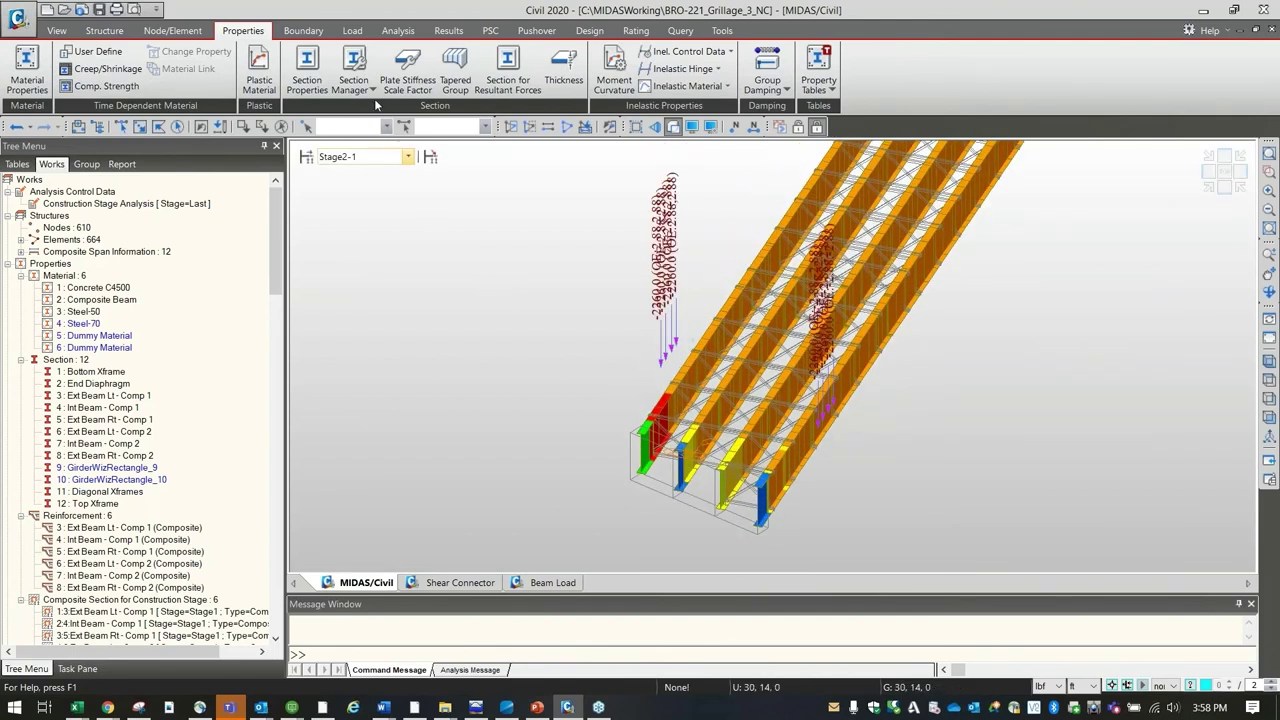
{"action": "left_click", "coordinate": [353, 31]}
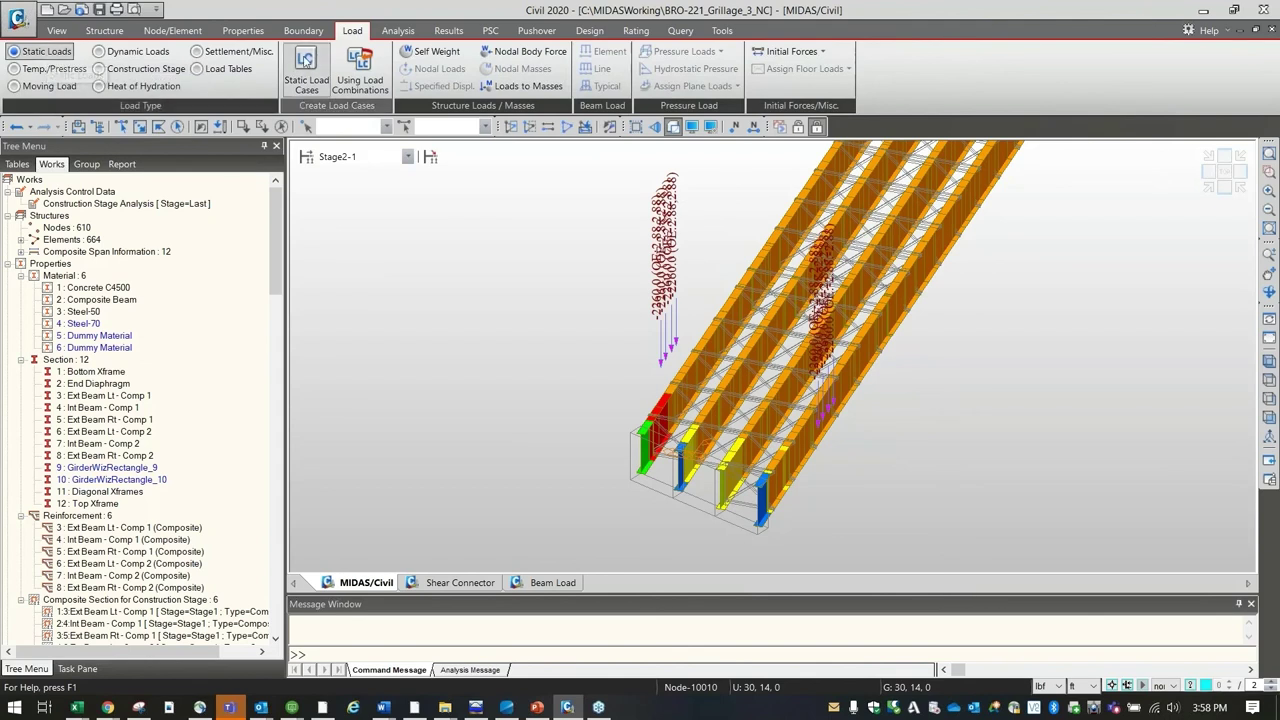
{"action": "left_click", "coordinate": [325, 77]}
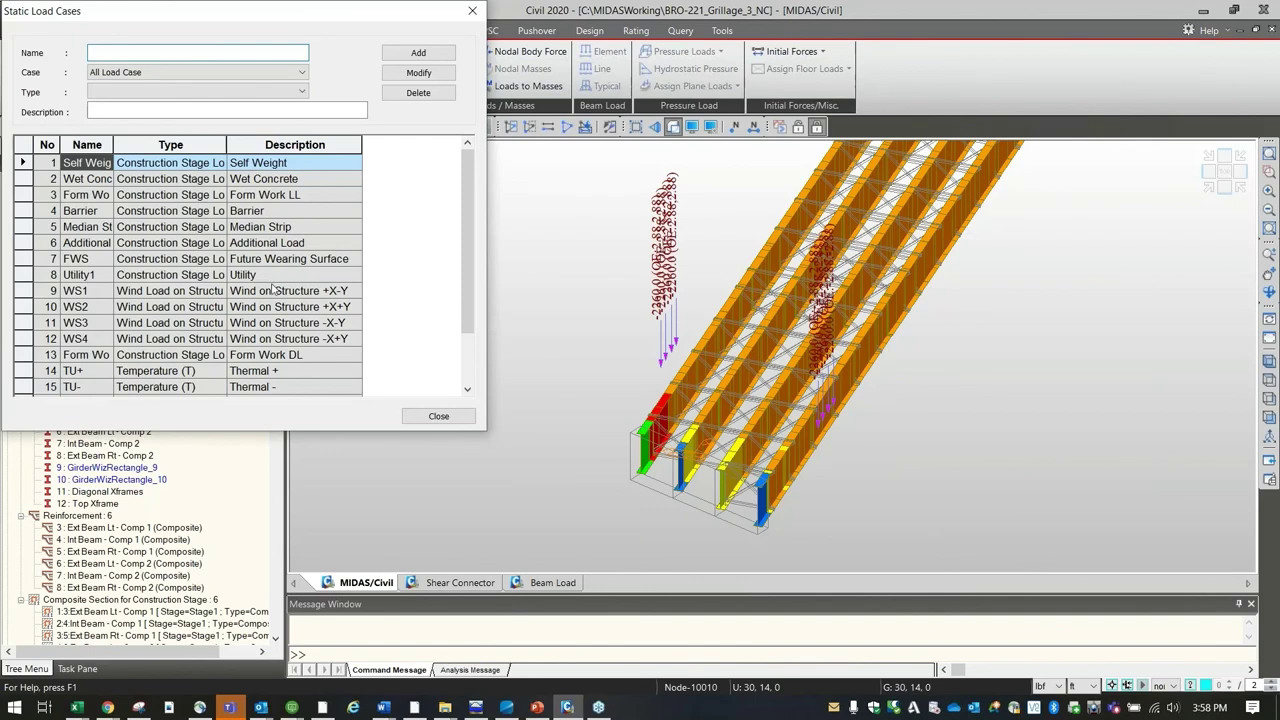
{"action": "left_click", "coordinate": [171, 195]}
{"action": "key", "text": "Tab"}
{"action": "key", "text": "Tab"}
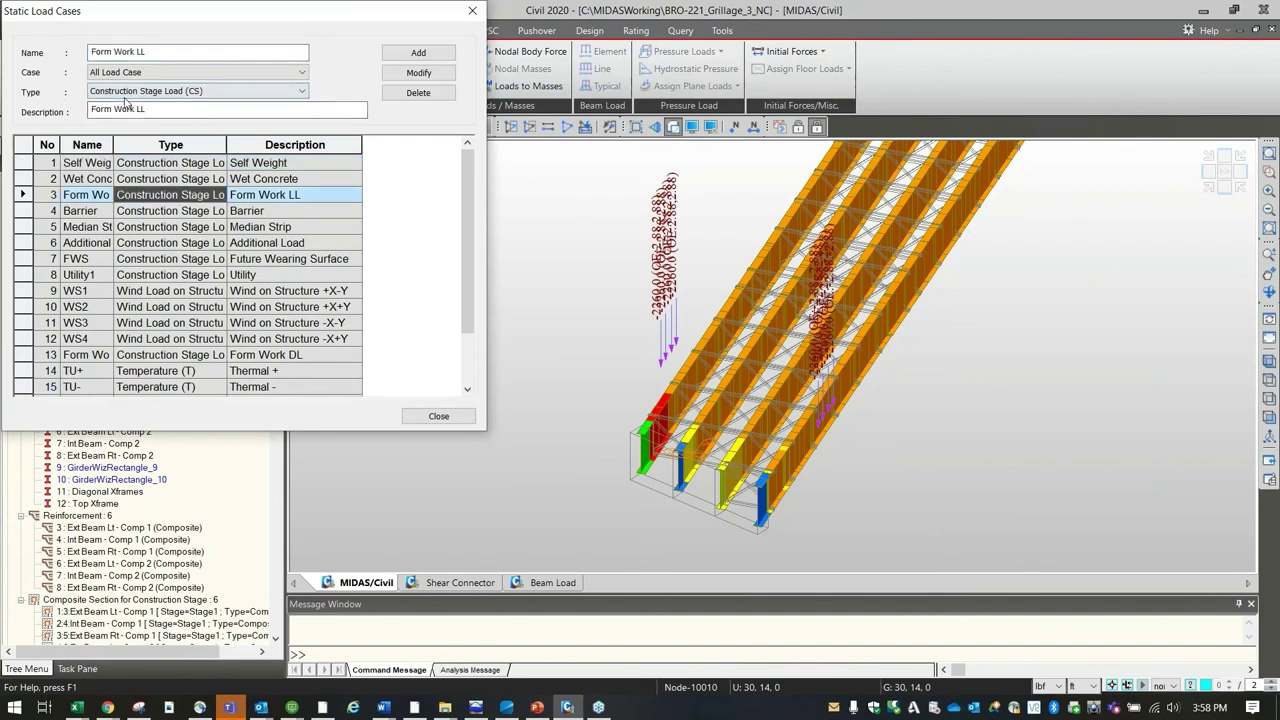
{"action": "left_click", "coordinate": [438, 416]}
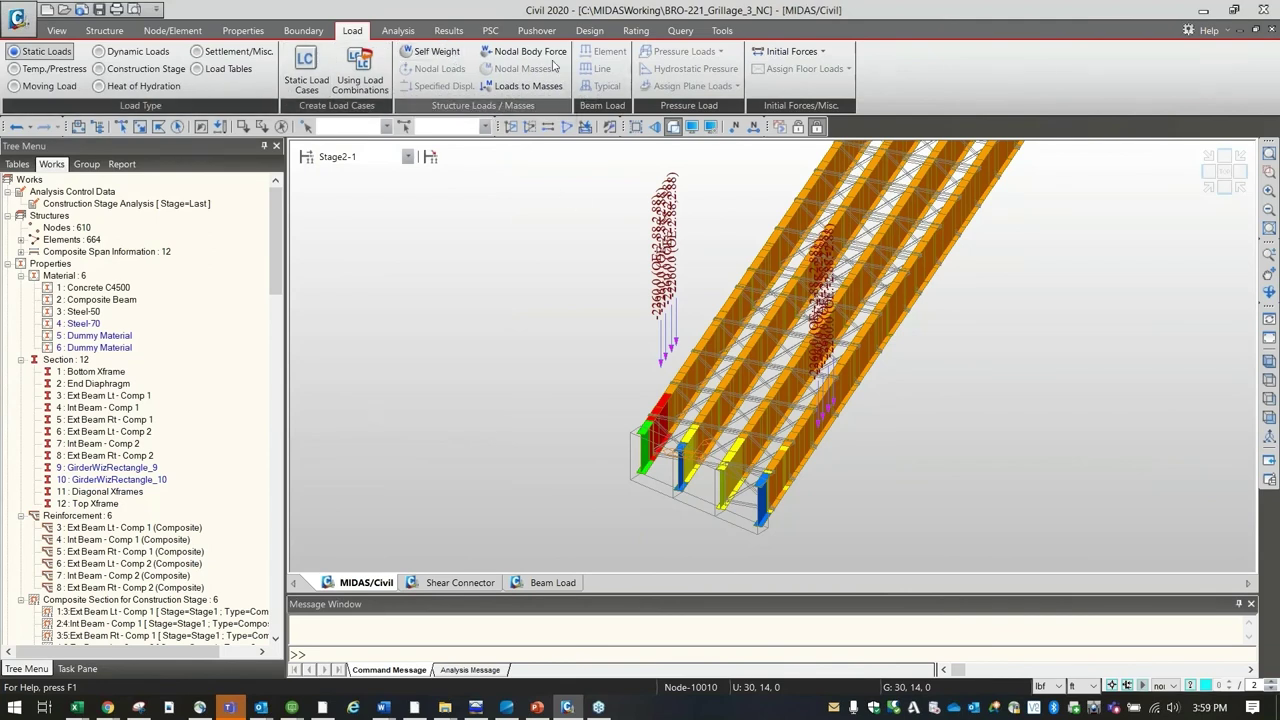
Step: Return the model to preprocessing mode at the Base stage and make the static load commands available
{"action": "left_click", "coordinate": [798, 126]}
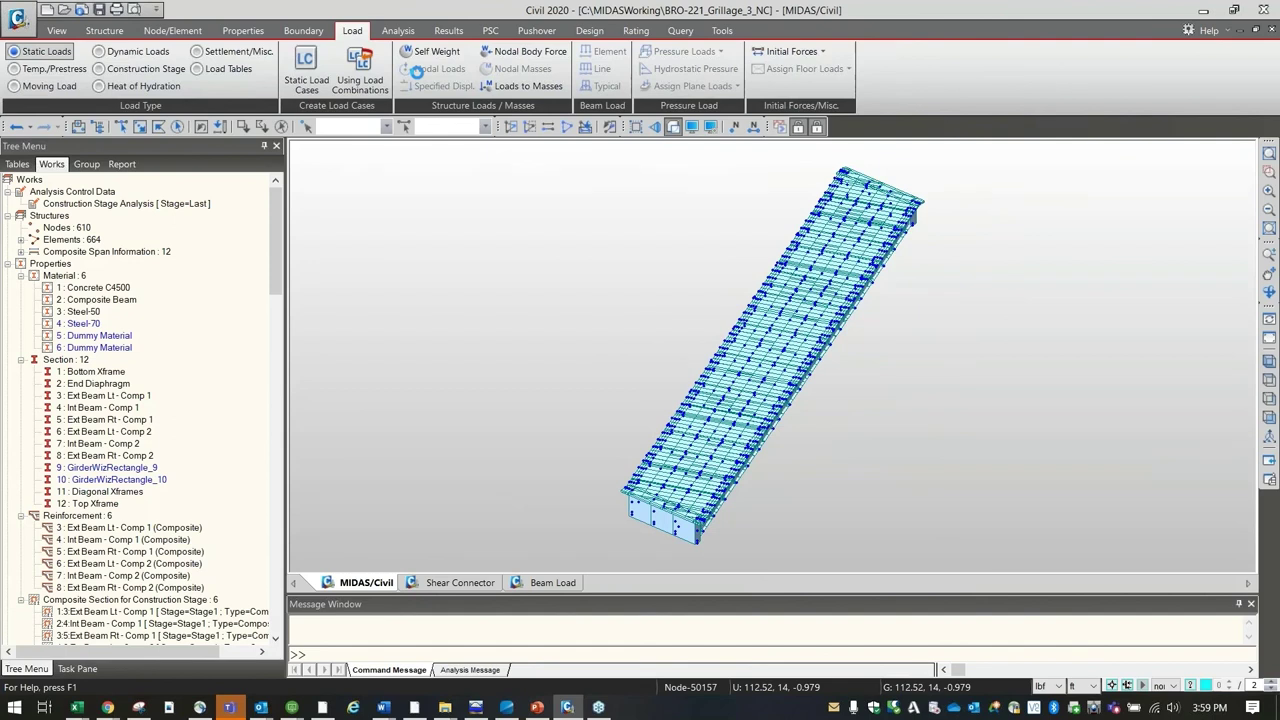
{"action": "left_click", "coordinate": [145, 67]}
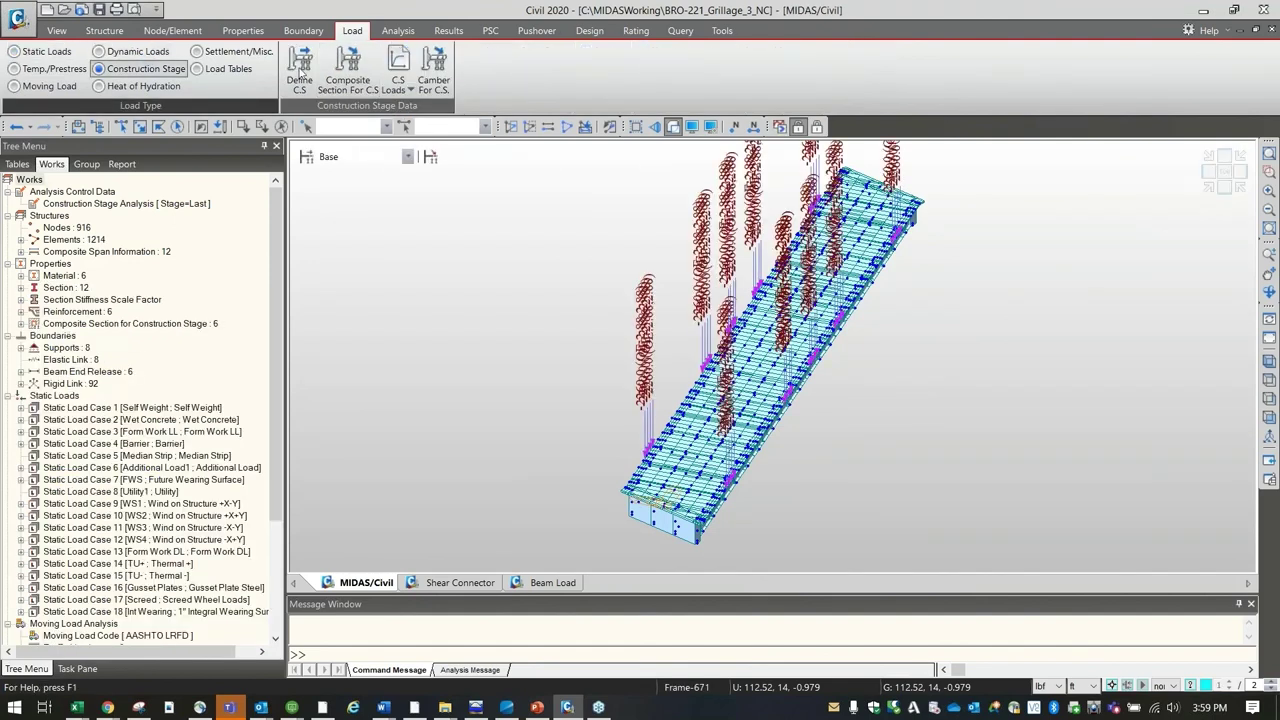
{"action": "left_click", "coordinate": [62, 51]}
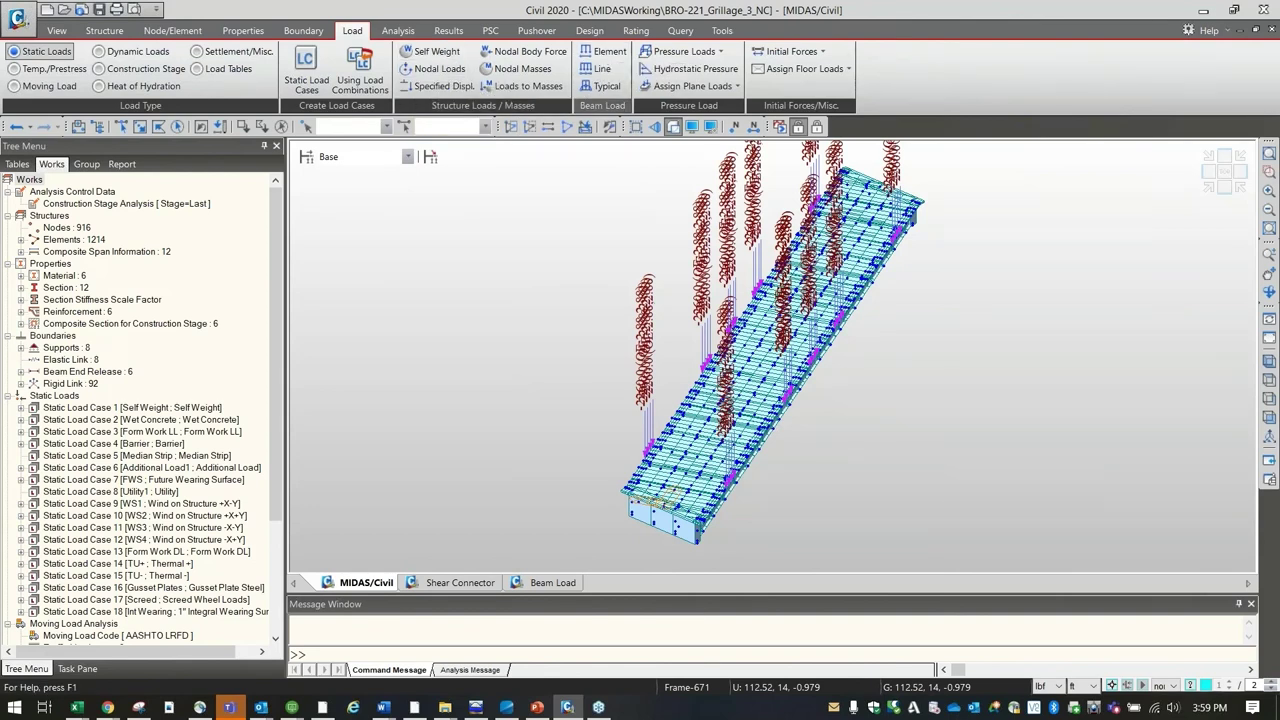
Step: Open the element beam load definition and turn on the eccentricity option for uniform loads
{"action": "left_click", "coordinate": [606, 51]}
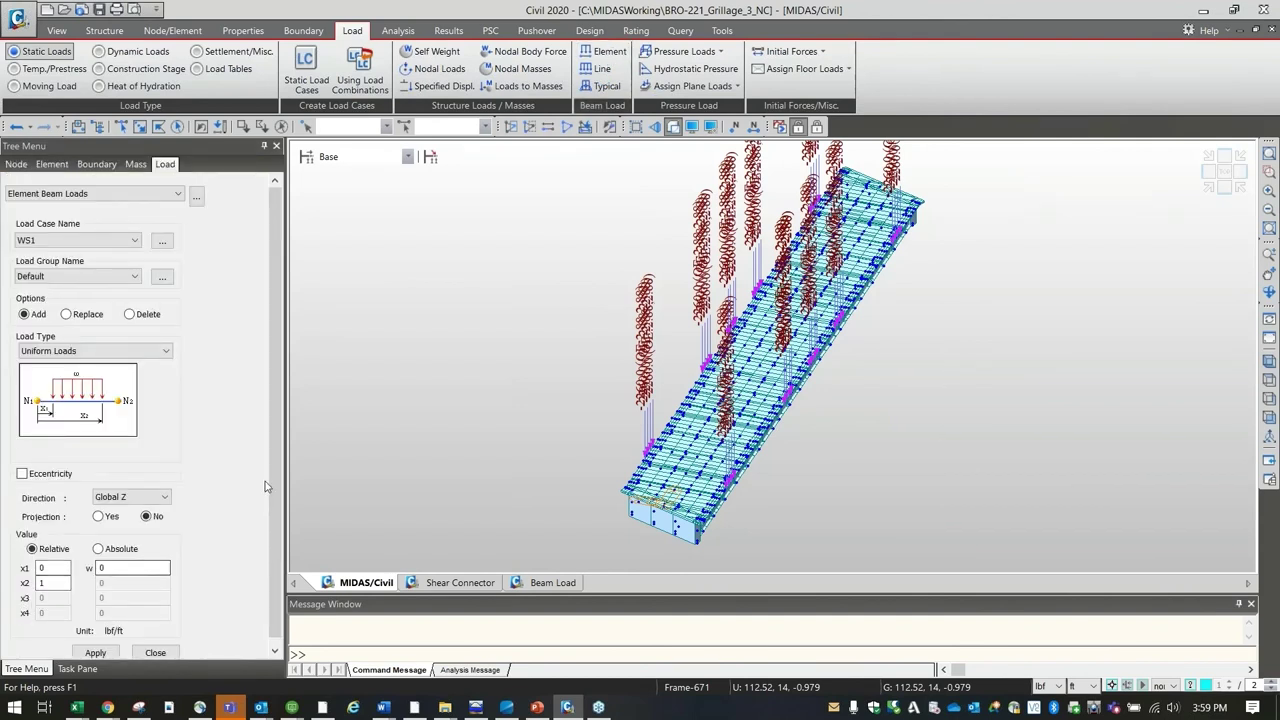
{"action": "scroll", "coordinate": [265, 485], "scroll_direction": "down", "scroll_amount": 1}
{"action": "left_click", "coordinate": [46, 470]}
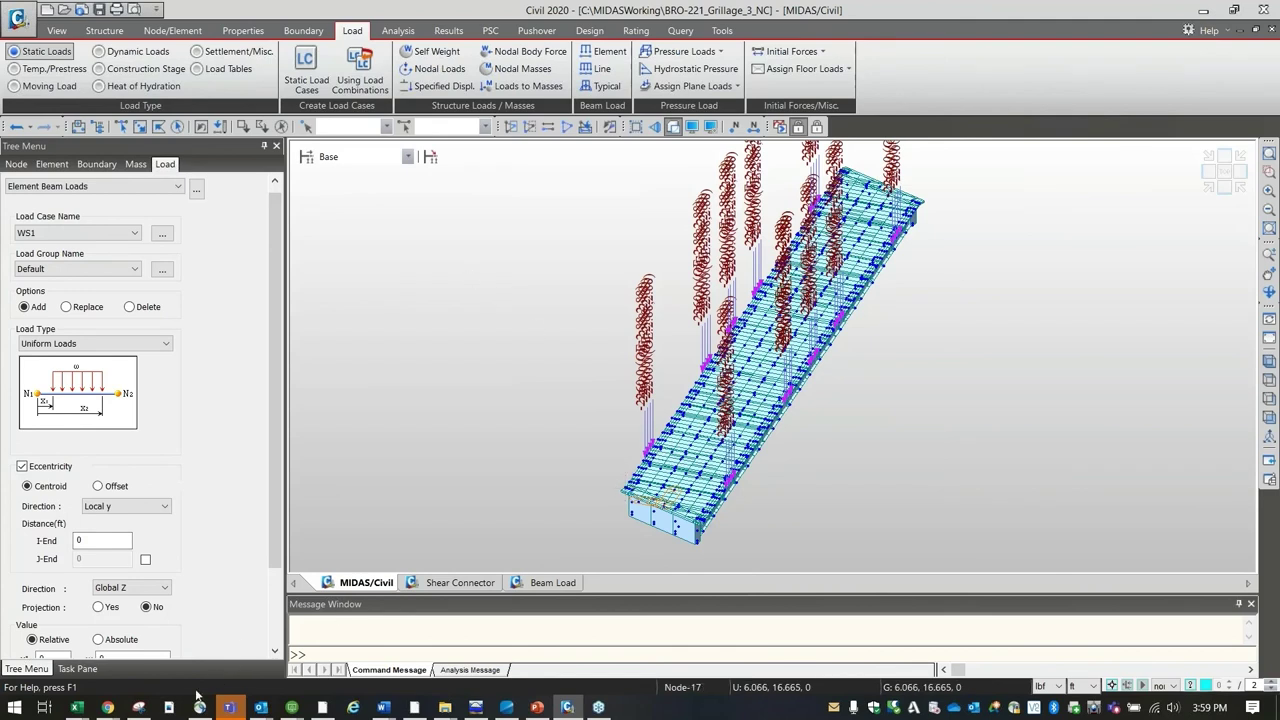
Step: Switch to the BRO-221_Grillage_3_NC.xlsx workbook in Excel and select the Design Condition (Negative Flexure) heading row on the 10050_I sheet
{"action": "left_click", "coordinate": [76, 707]}
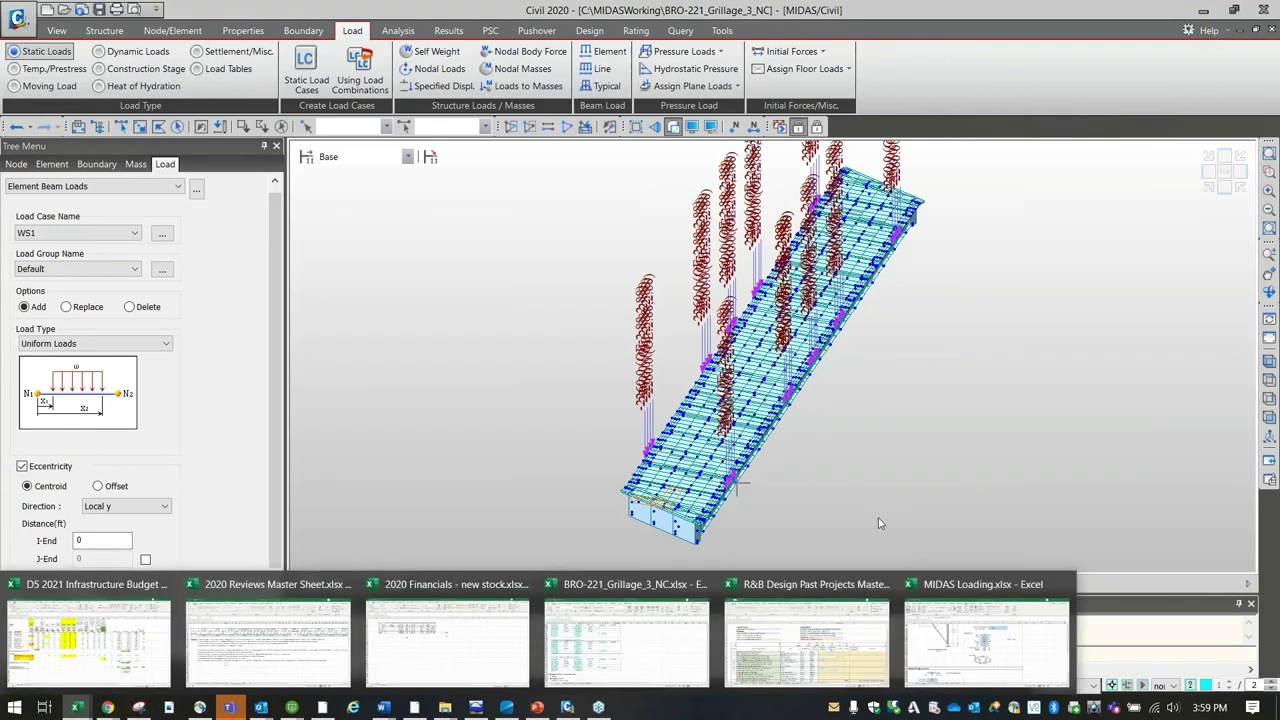
{"action": "left_click", "coordinate": [600, 632]}
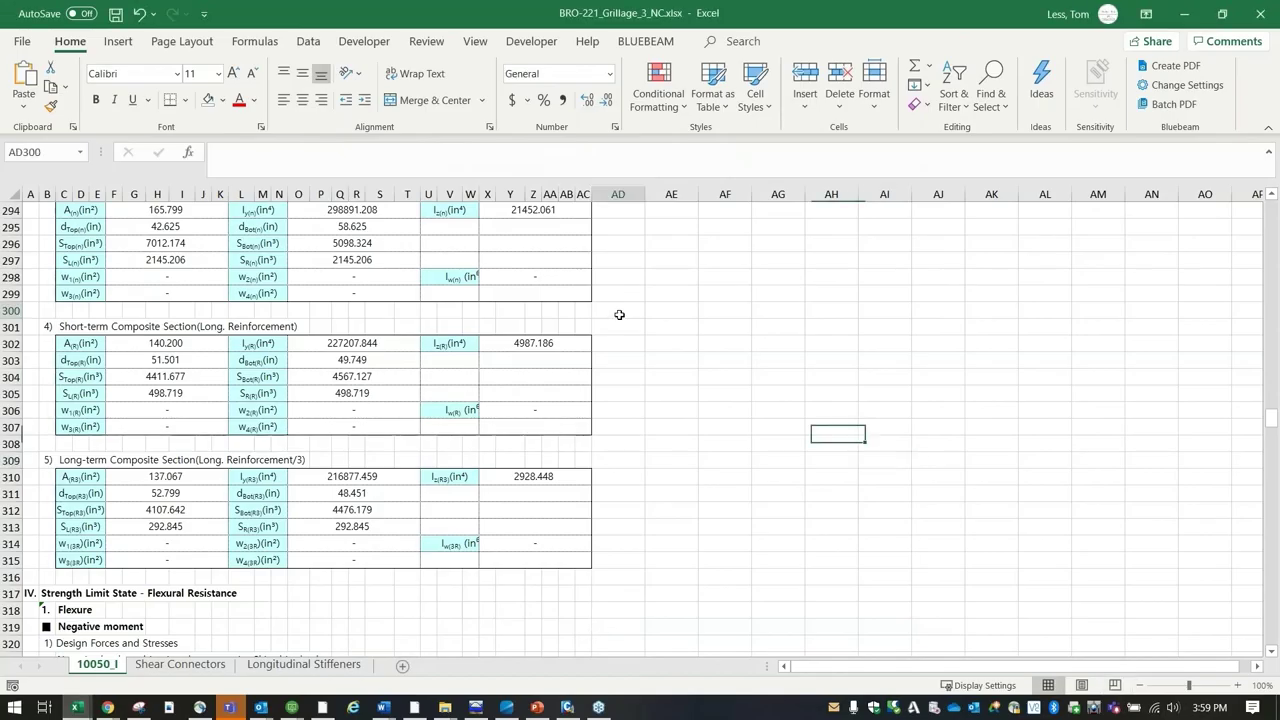
{"action": "scroll", "coordinate": [619, 315], "scroll_direction": "up", "scroll_amount": 20}
{"action": "left_click", "coordinate": [66, 342]}
{"action": "left_click", "coordinate": [12, 342]}
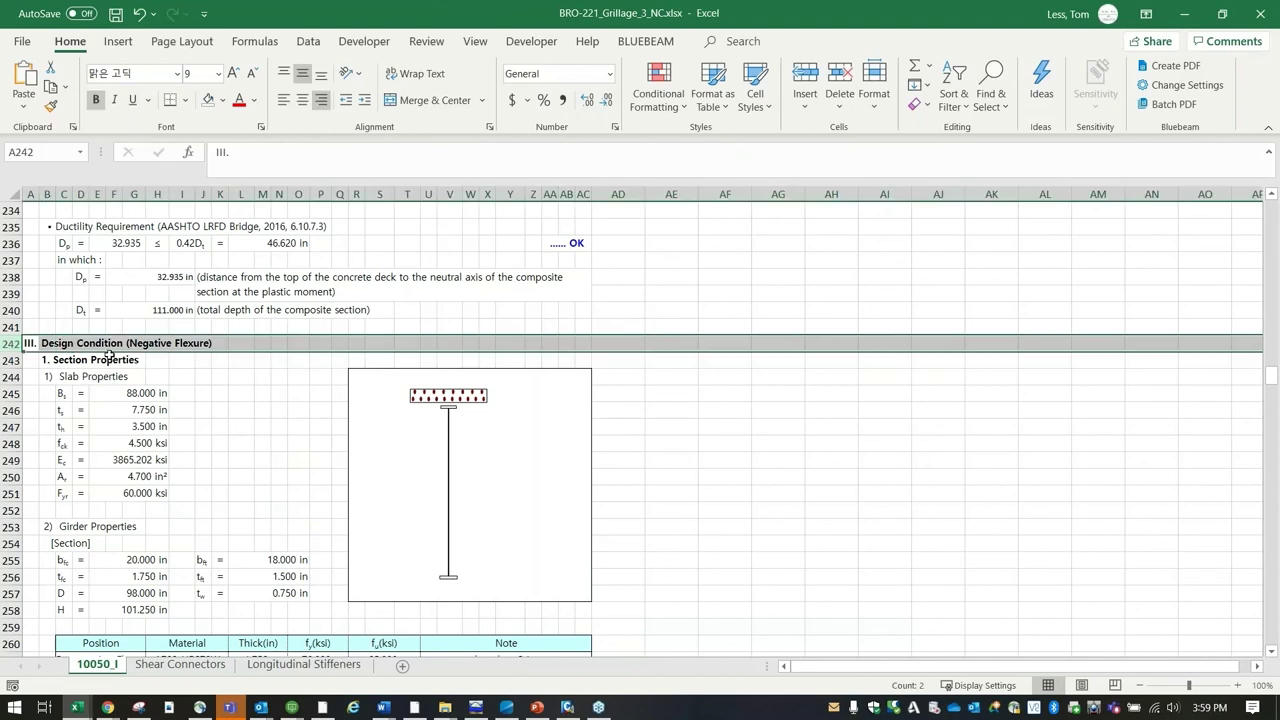
Step: Examine the slab and girder section properties listed for the negative flexure design condition
{"action": "scroll", "coordinate": [68, 364], "scroll_direction": "down", "scroll_amount": 3}
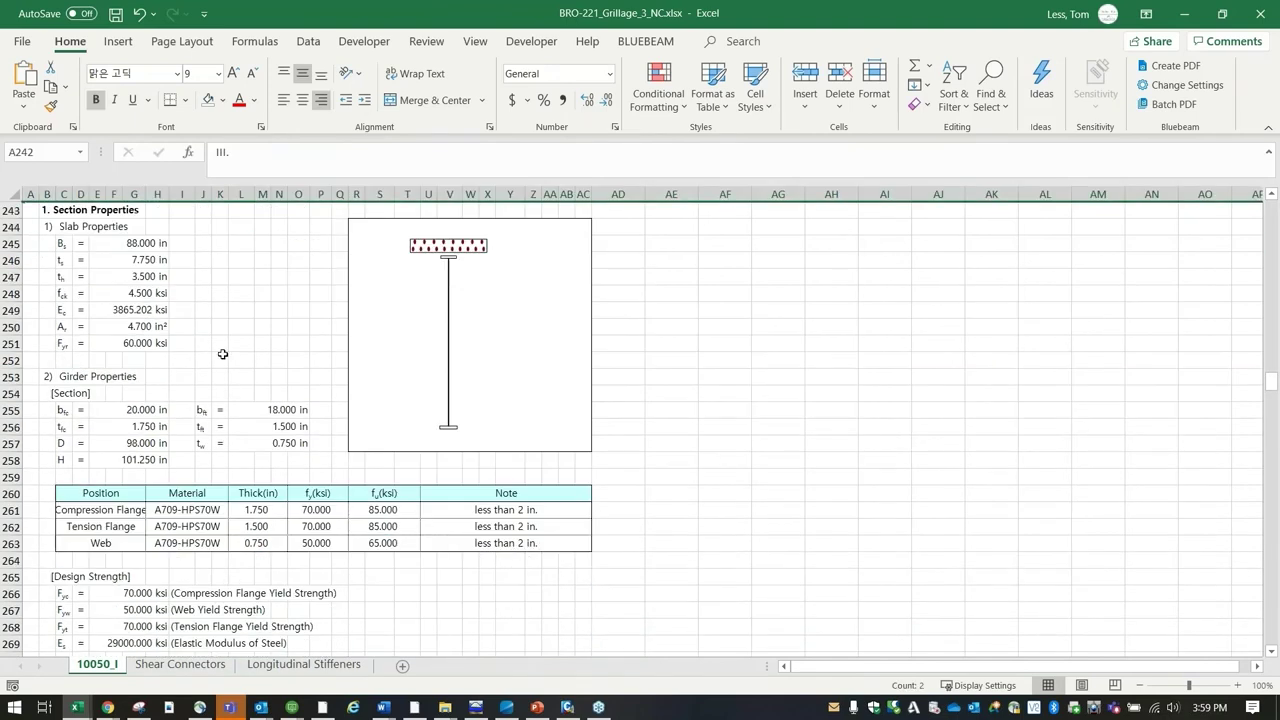
{"action": "scroll", "coordinate": [218, 340], "scroll_direction": "down", "scroll_amount": 4}
{"action": "scroll", "coordinate": [276, 323], "scroll_direction": "up", "scroll_amount": 7}
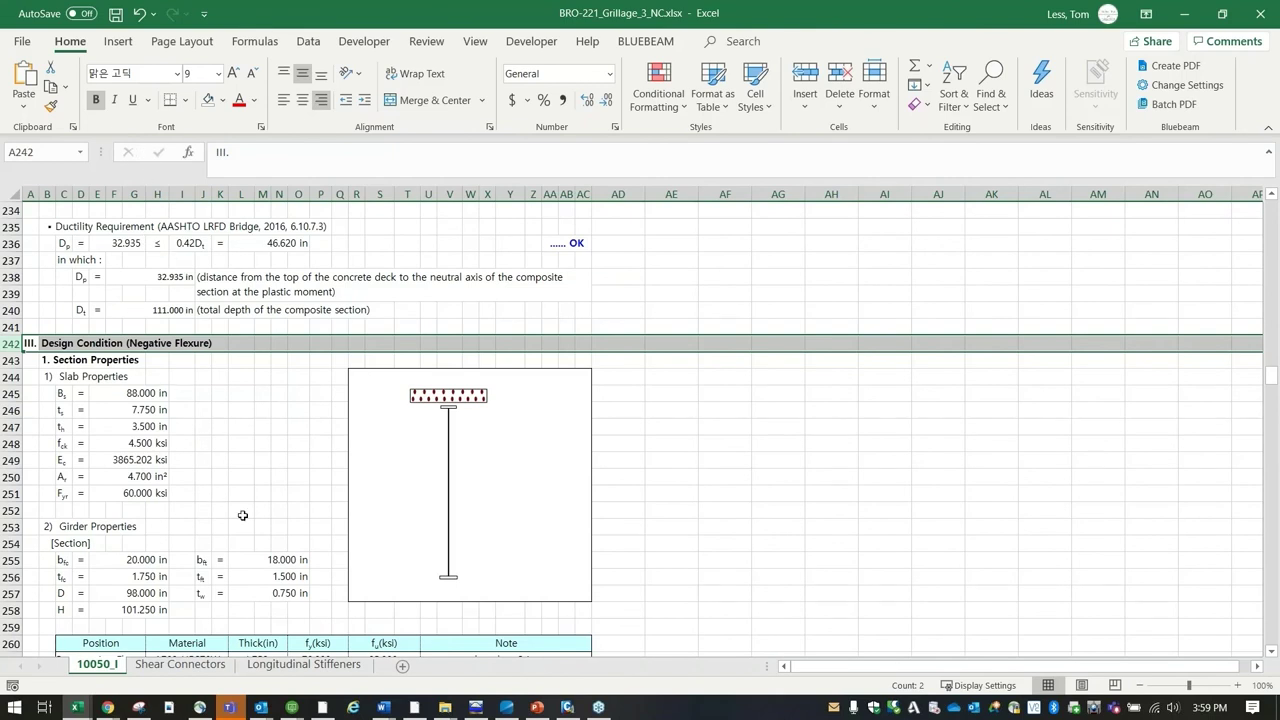
{"action": "left_click", "coordinate": [260, 459]}
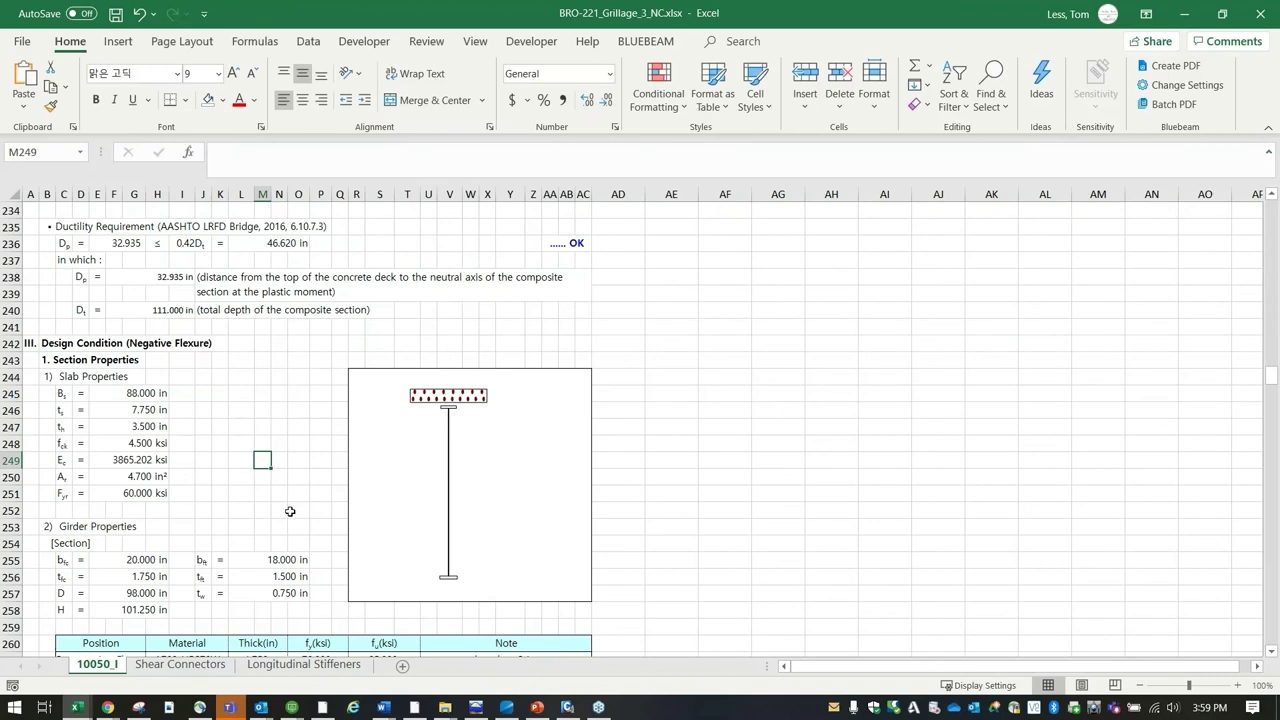
{"action": "left_click", "coordinate": [300, 429]}
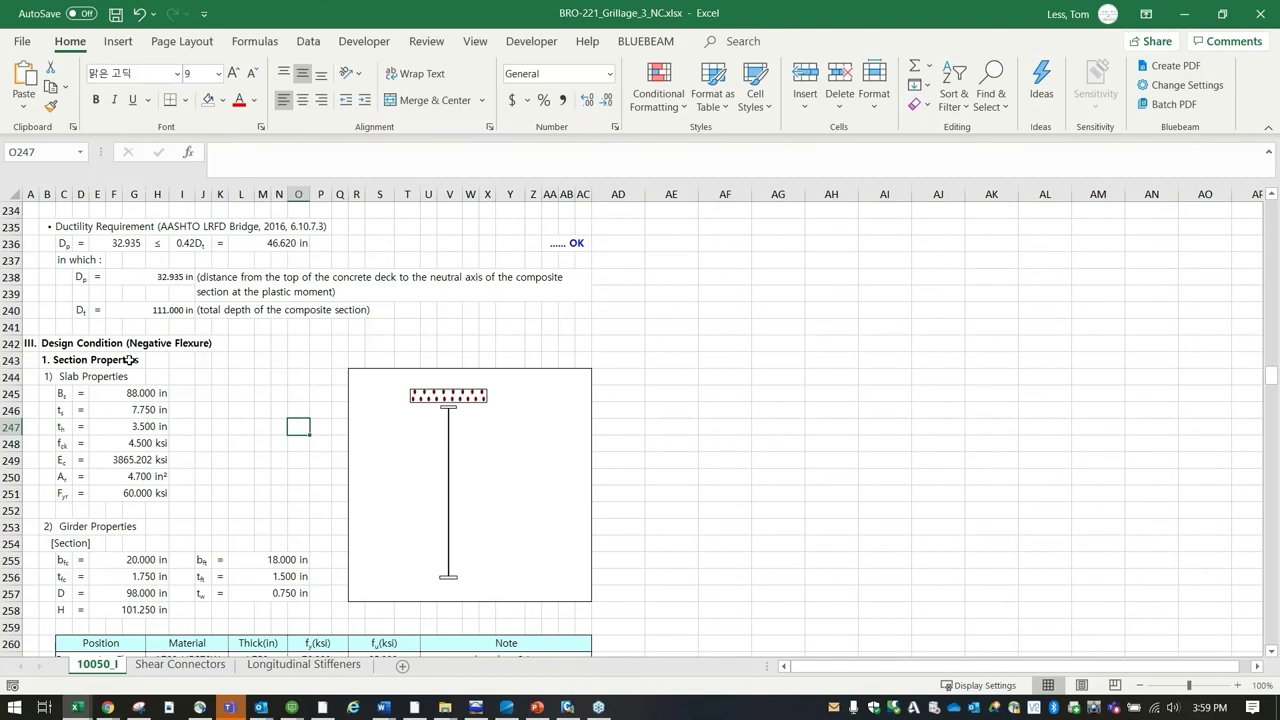